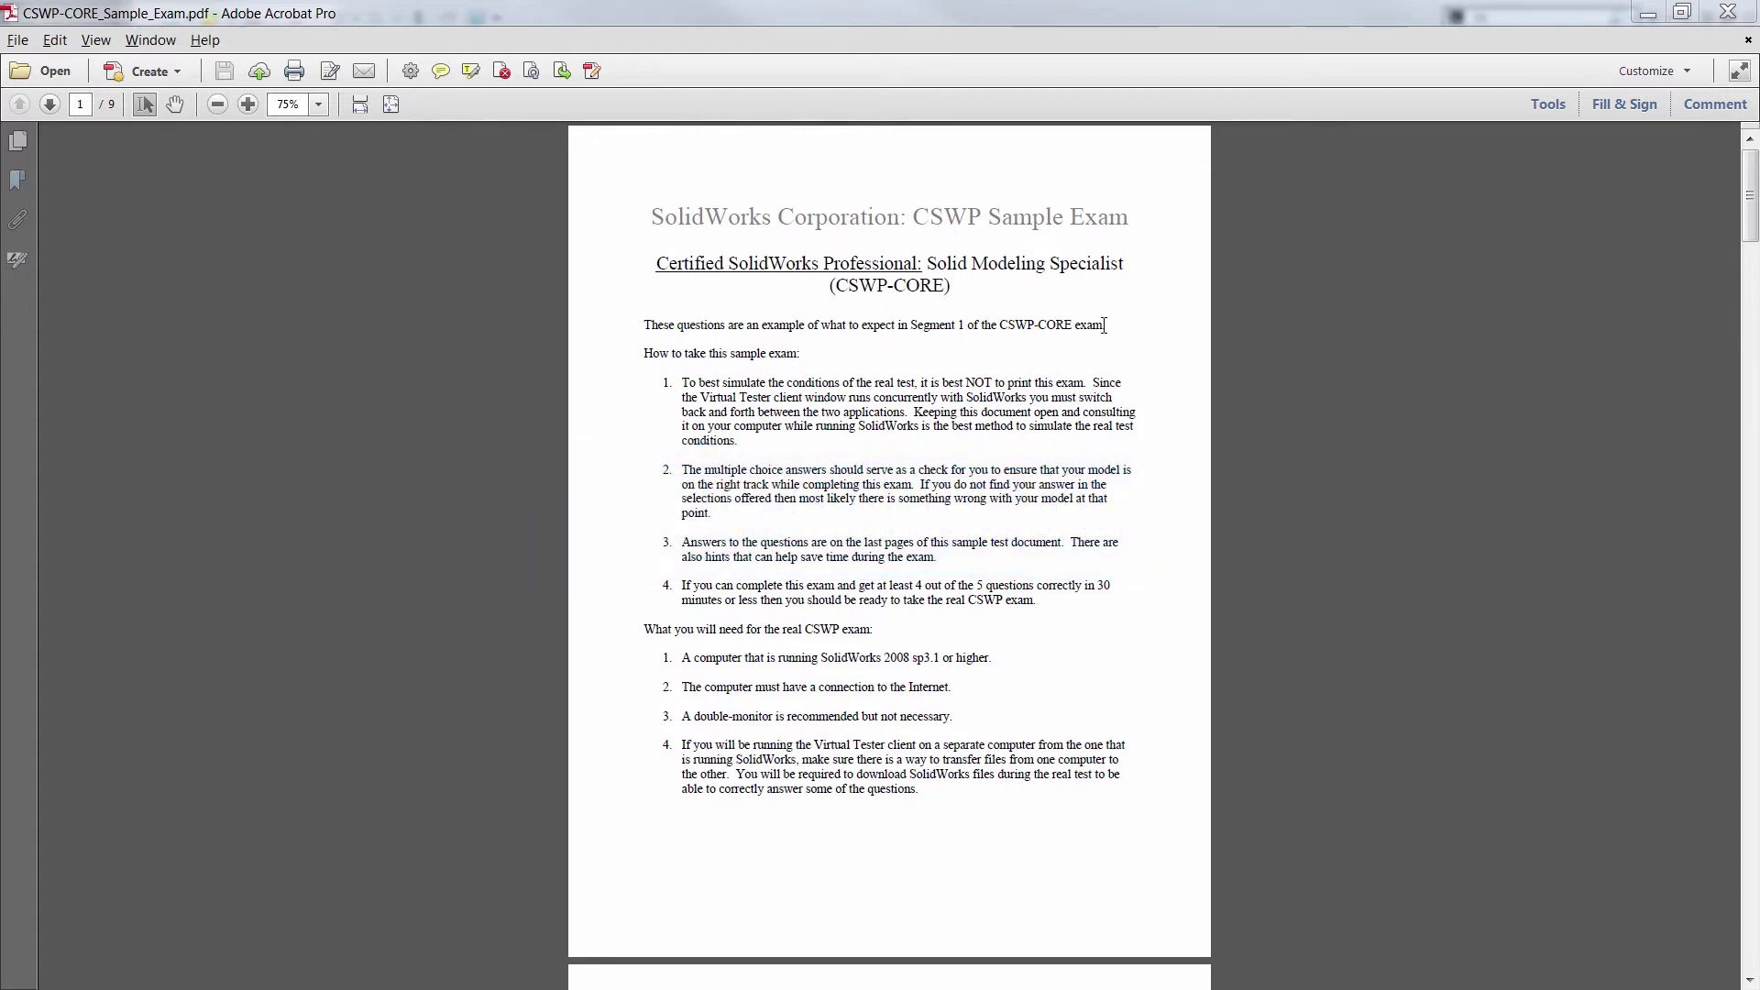
Scroll the exam PDF down to page 2 to show the Initial Part drawings.
{"action": "left_click_drag", "start_coordinate": [1747, 235], "coordinate": [1701, 167]}
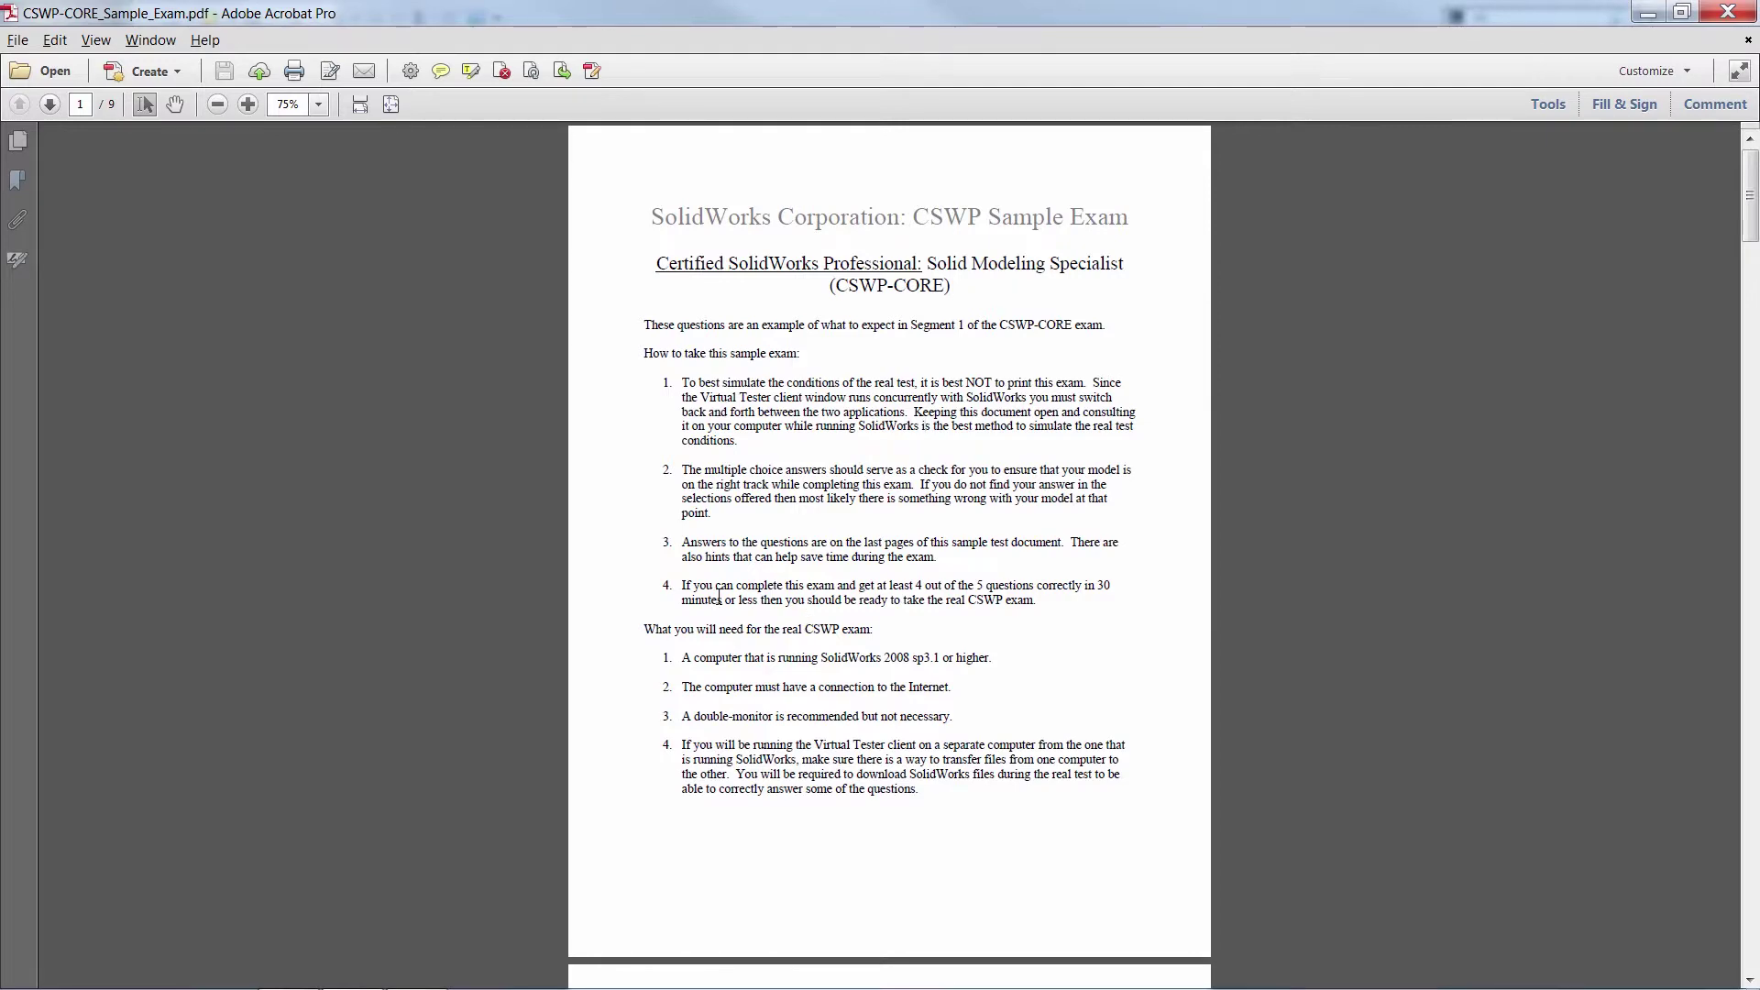
{"action": "left_click_drag", "start_coordinate": [1748, 194], "coordinate": [1747, 296]}
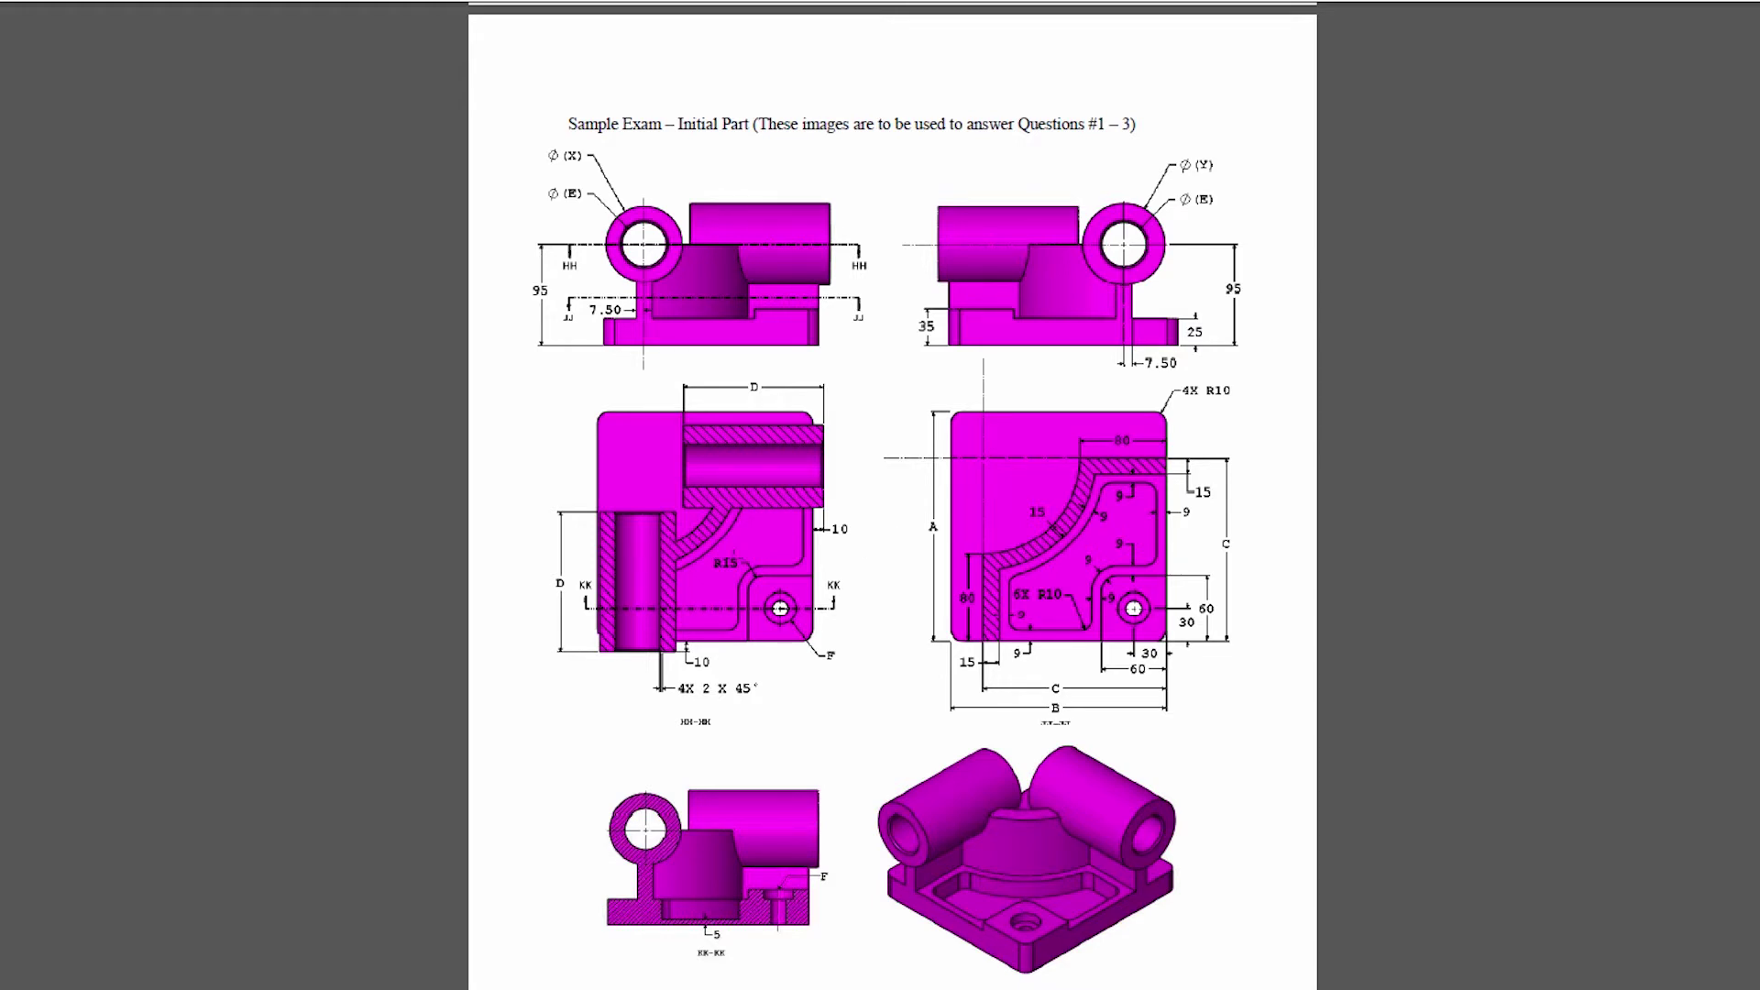
Scroll through the Stage 1 parameter list down to question 3, where A = 209 mm.
{"action": "scroll", "coordinate": [963, 704], "scroll_direction": "down", "scroll_amount": 7}
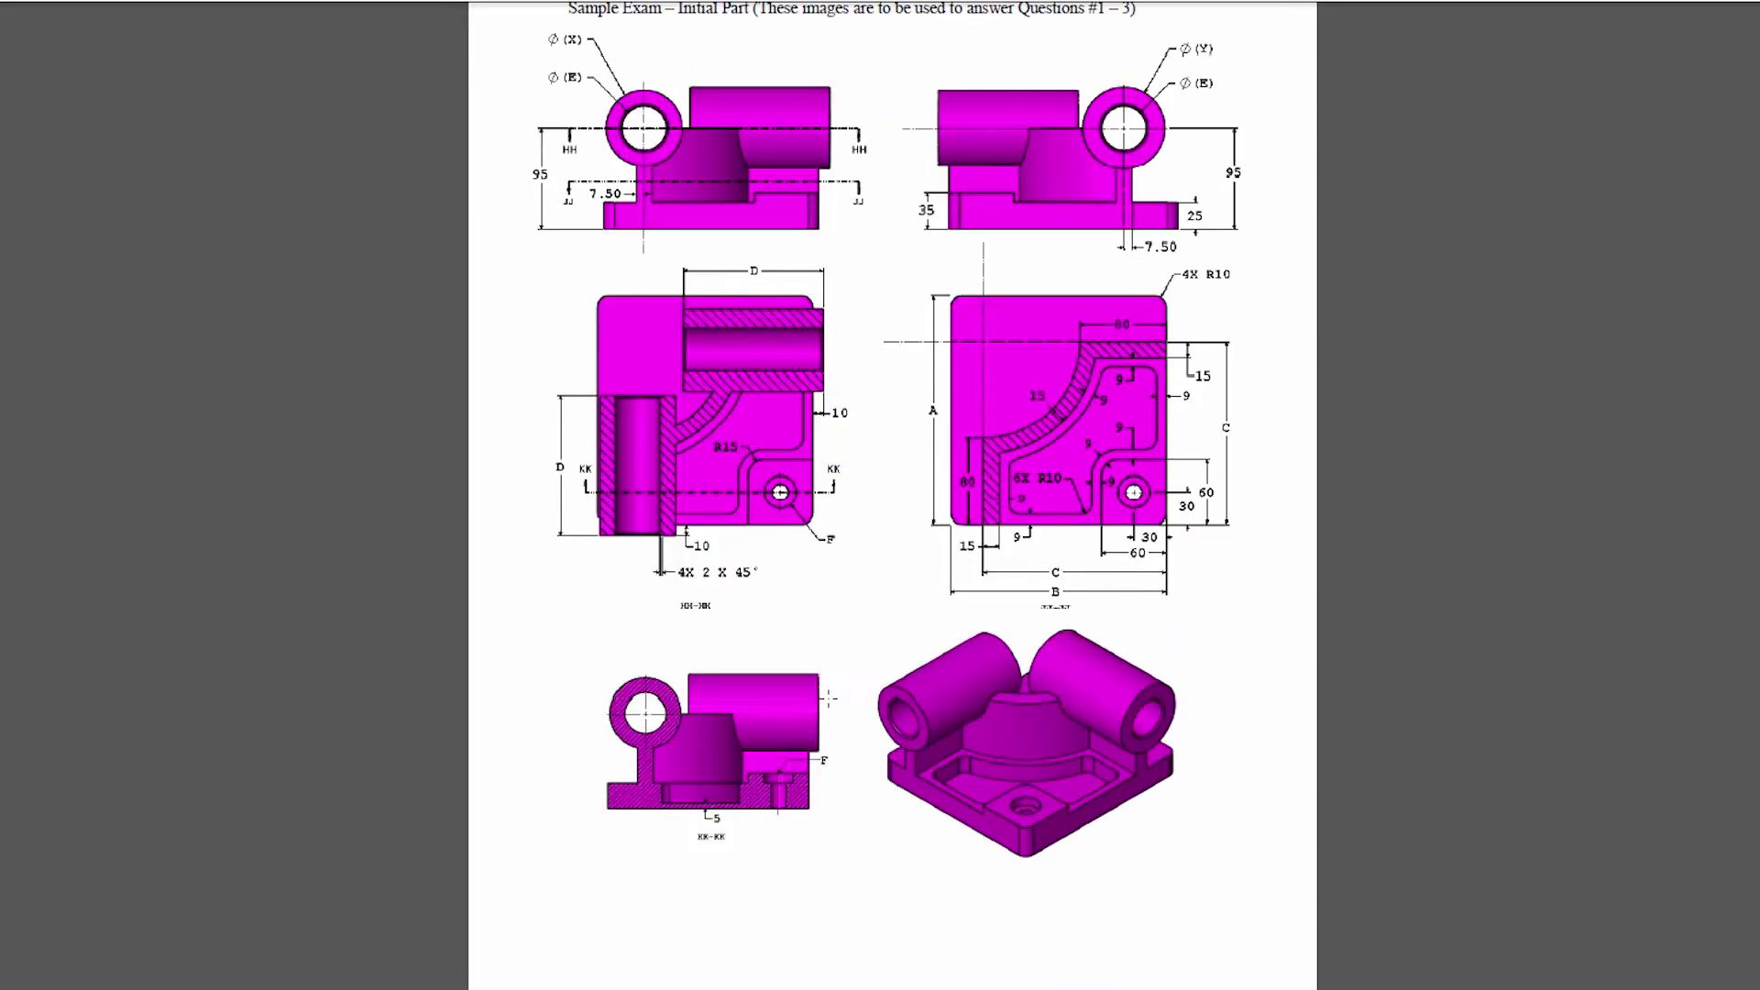
{"action": "scroll", "coordinate": [826, 695], "scroll_direction": "down", "scroll_amount": 3}
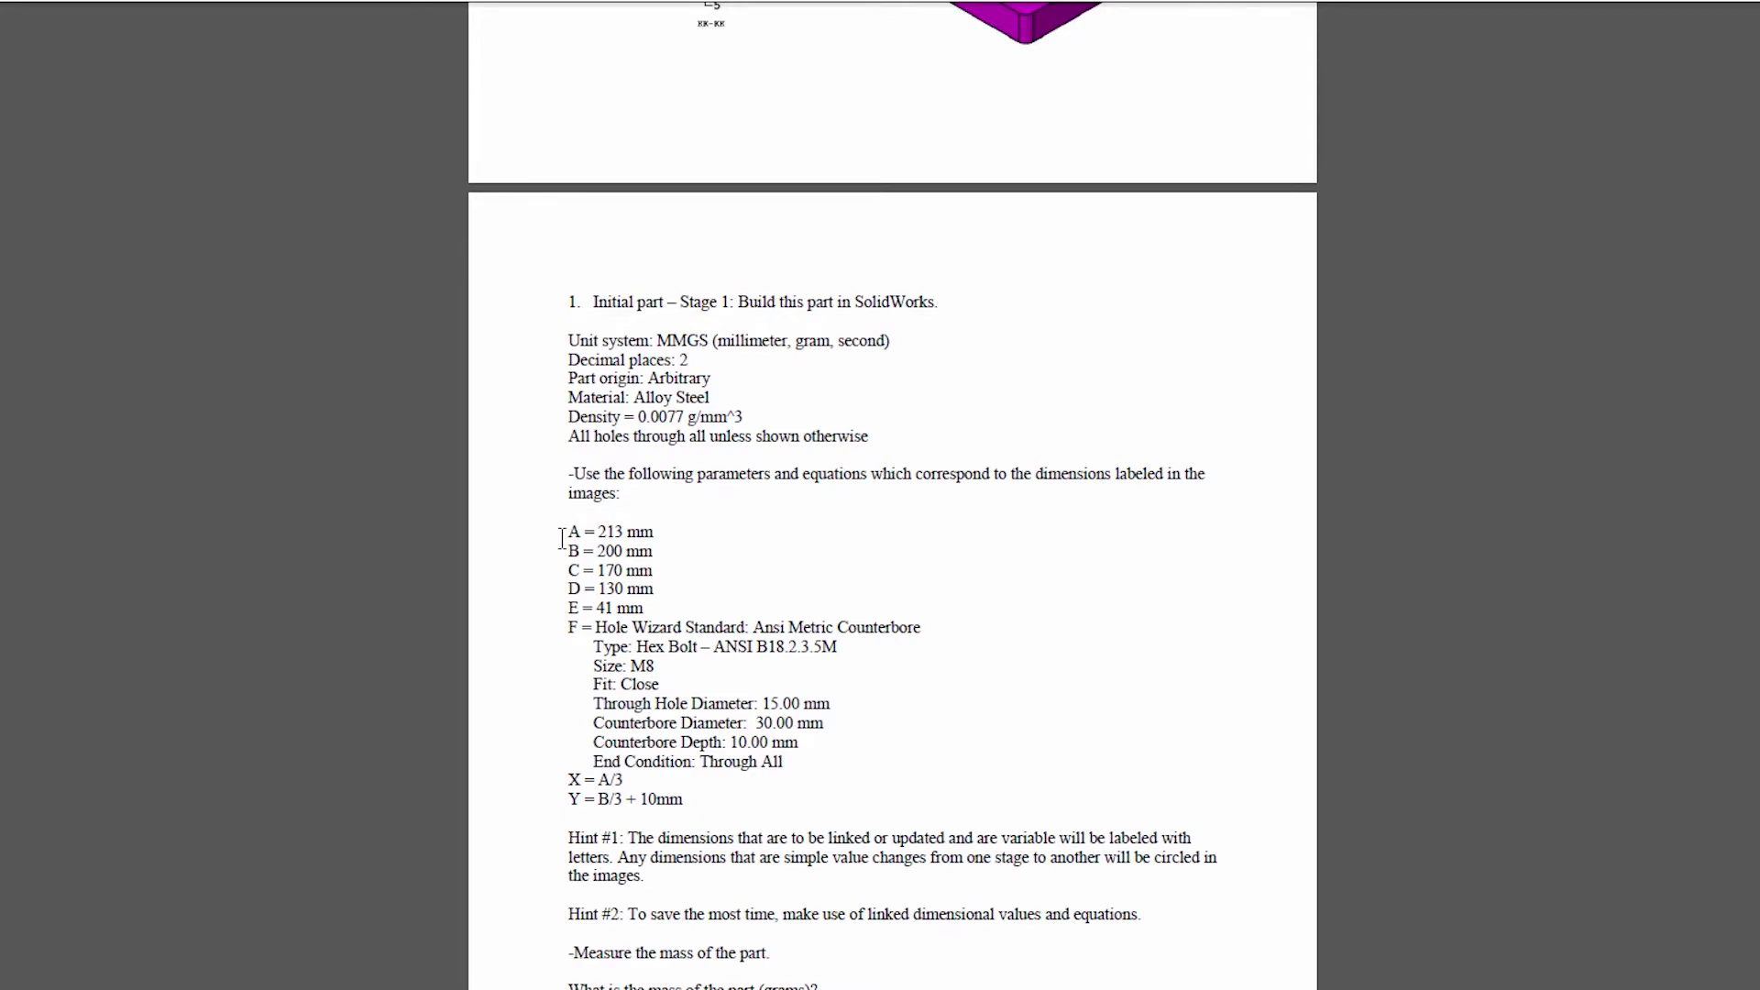
{"action": "scroll", "coordinate": [629, 519], "scroll_direction": "up", "scroll_amount": 10}
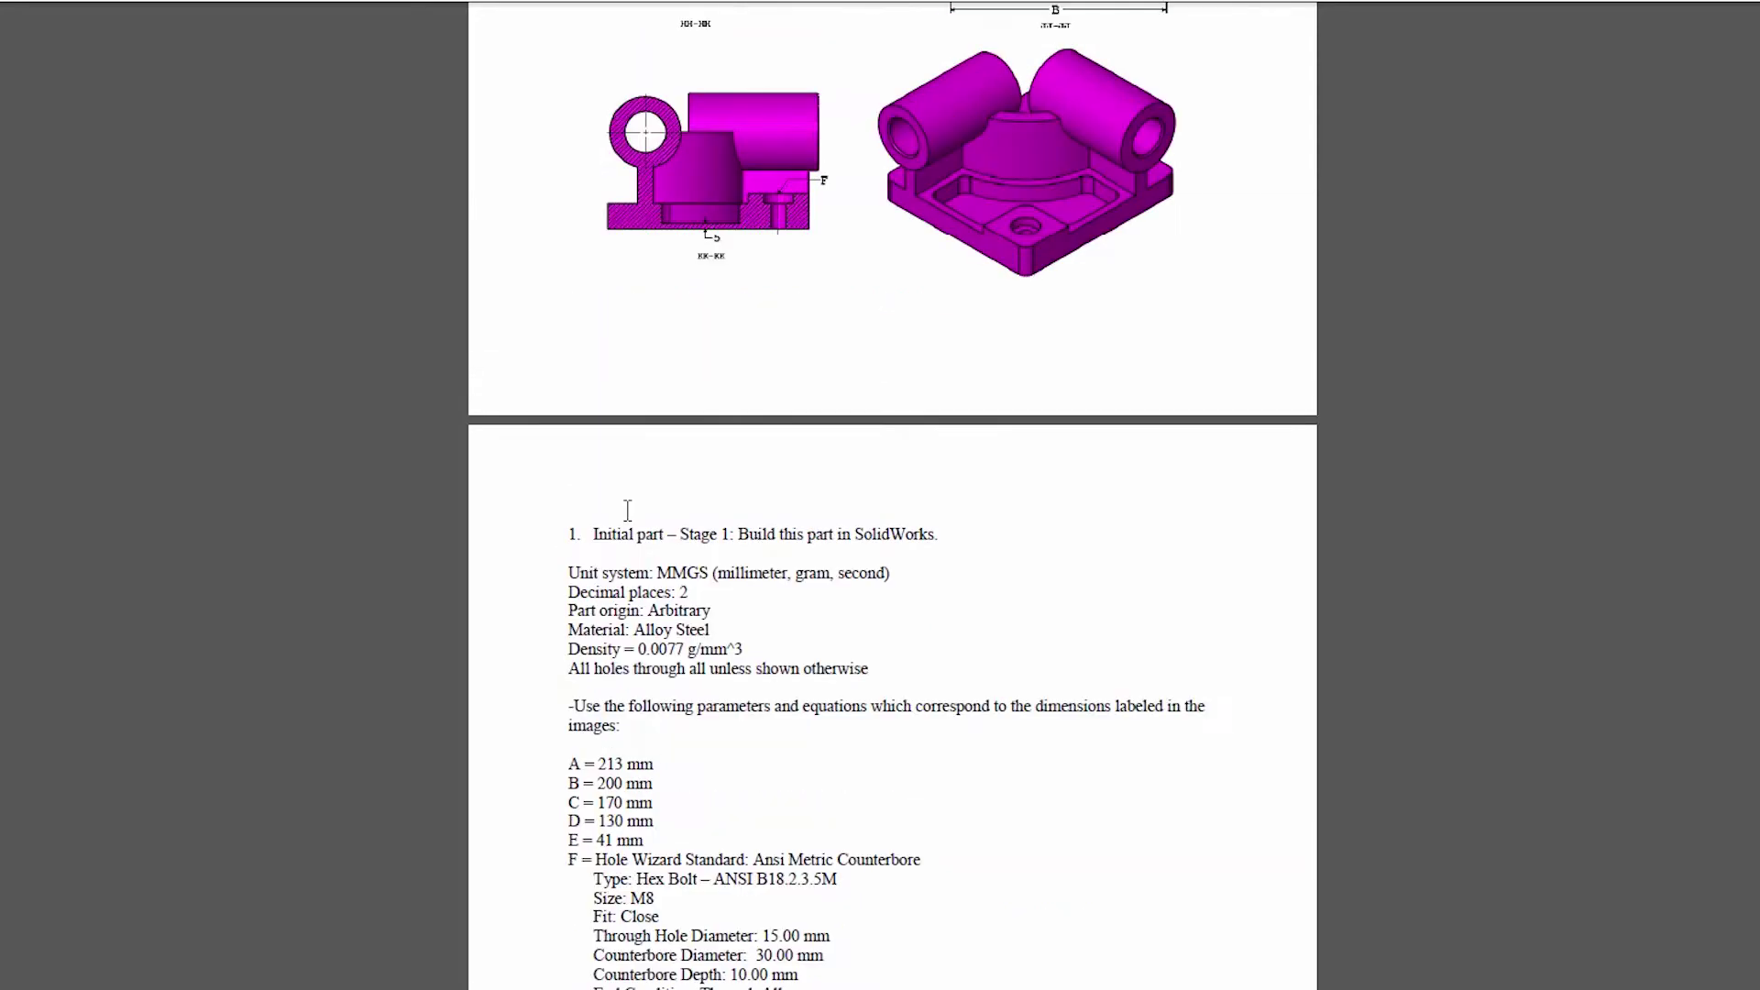
{"action": "scroll", "coordinate": [628, 520], "scroll_direction": "down", "scroll_amount": 8}
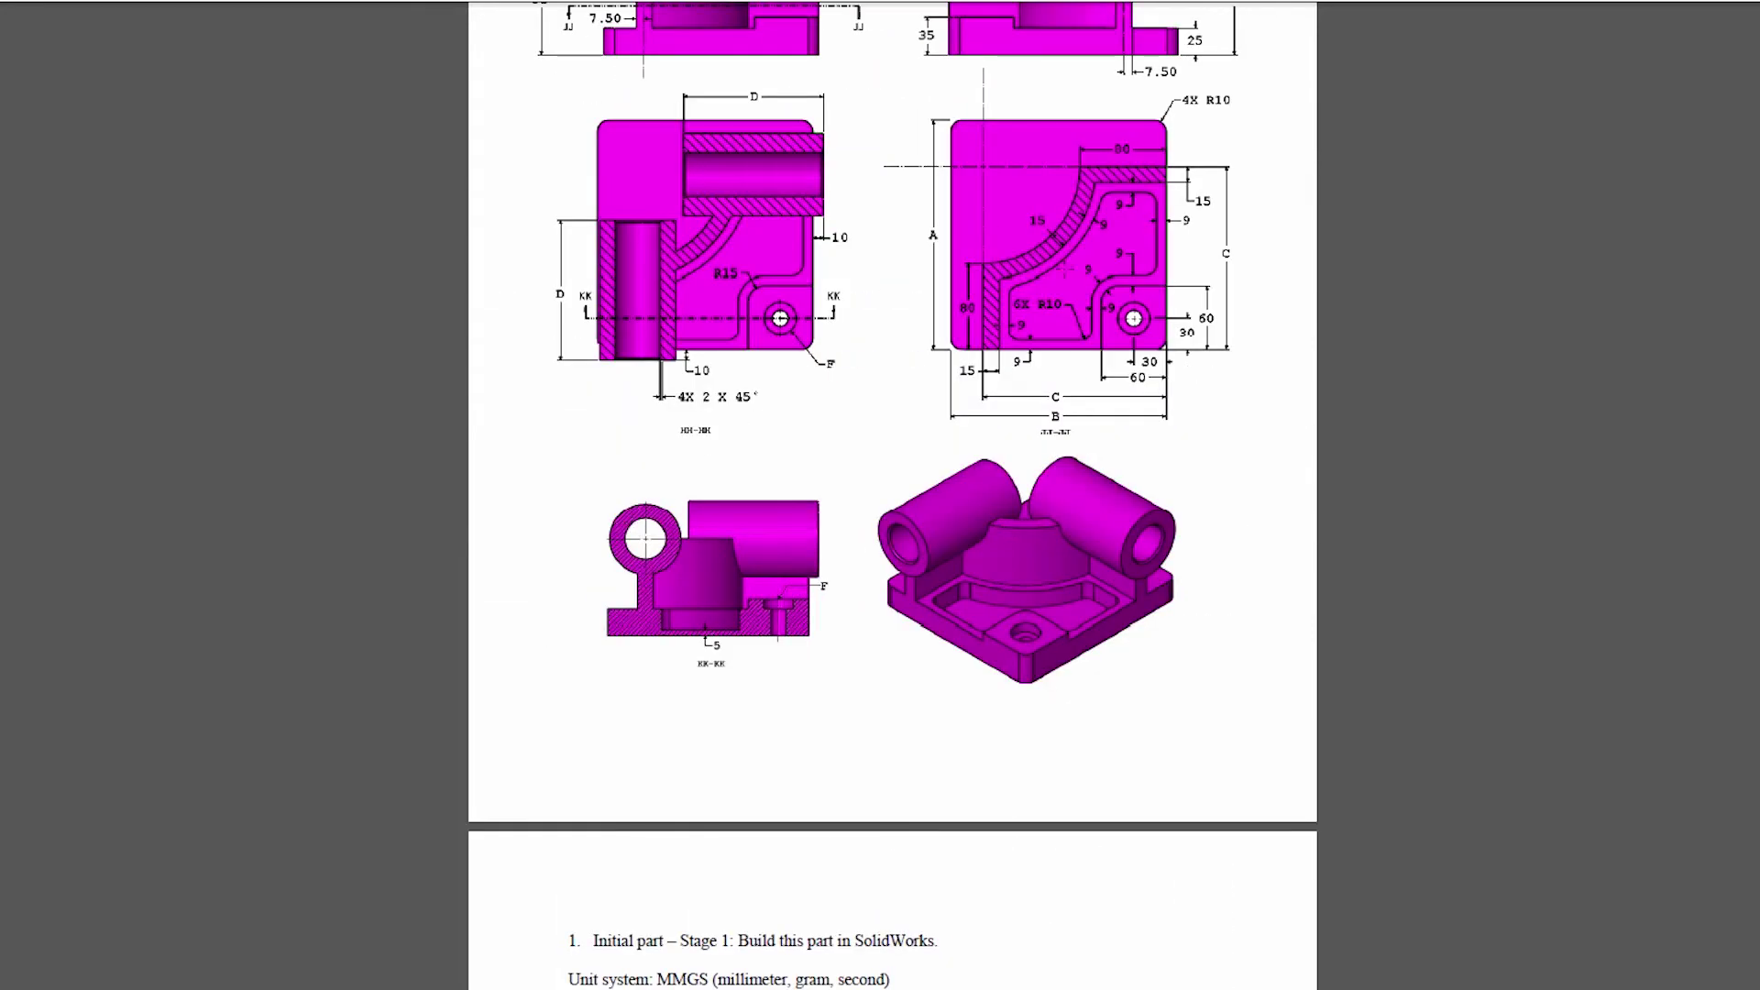
{"action": "scroll", "coordinate": [943, 366], "scroll_direction": "down", "scroll_amount": 10}
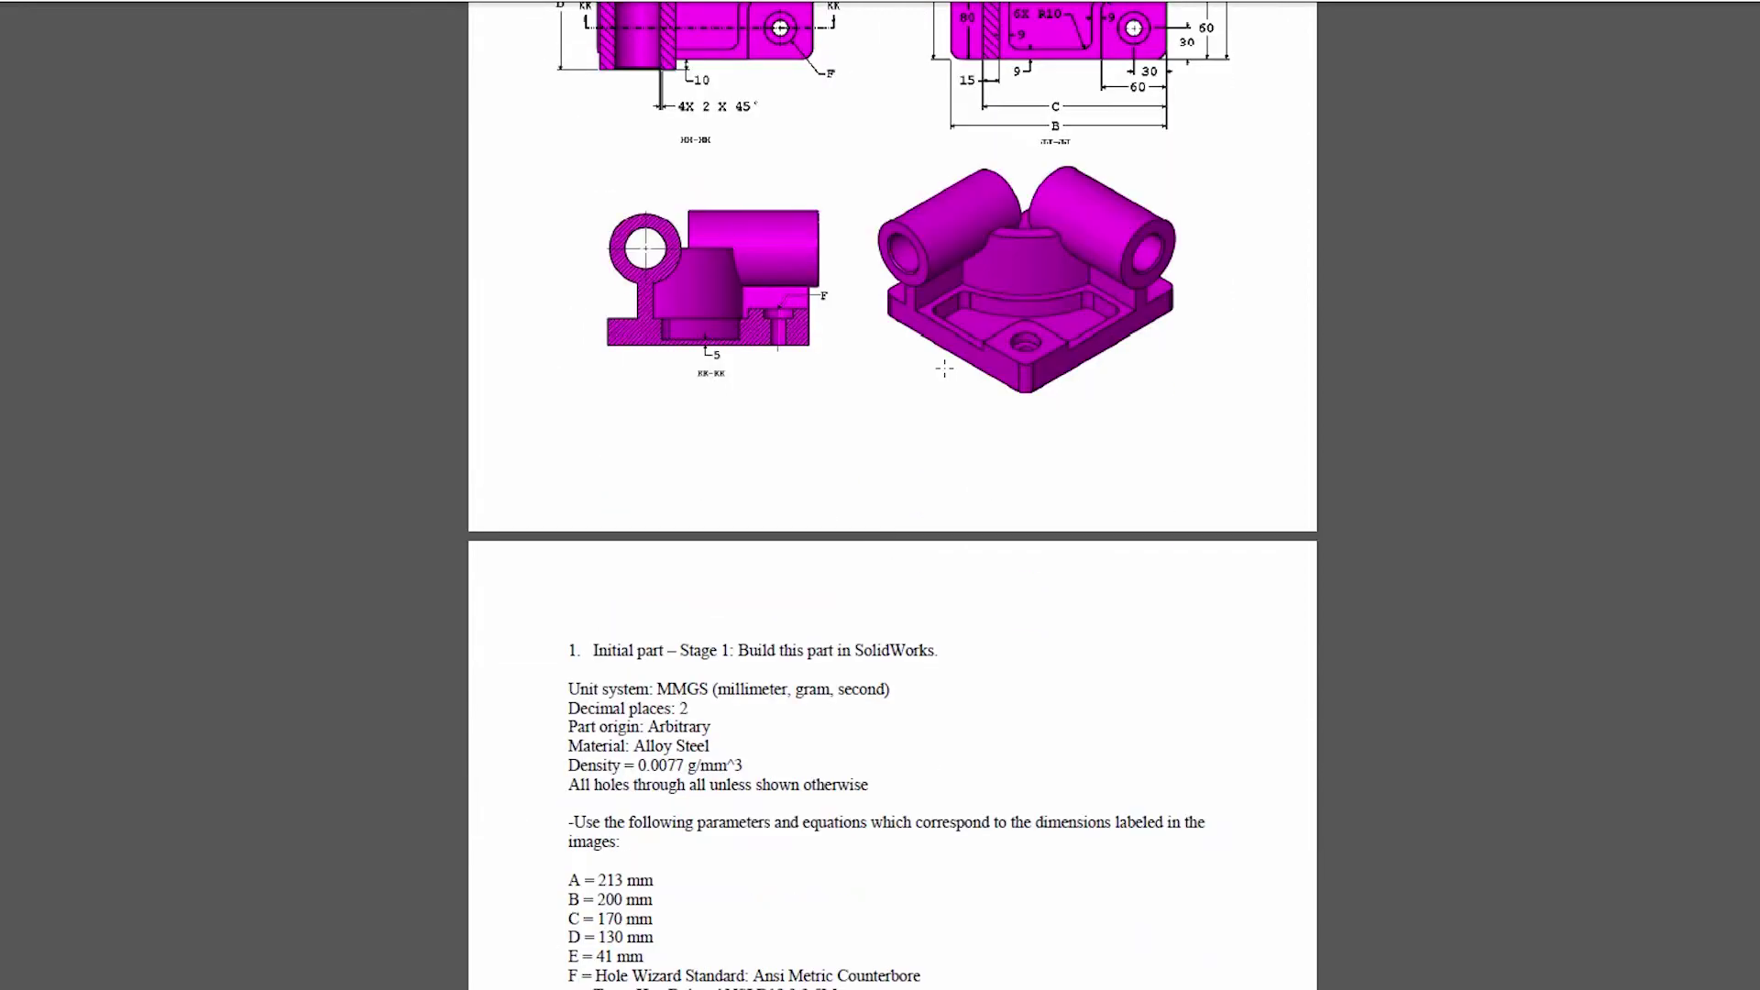
{"action": "scroll", "coordinate": [945, 369], "scroll_direction": "down", "scroll_amount": 3}
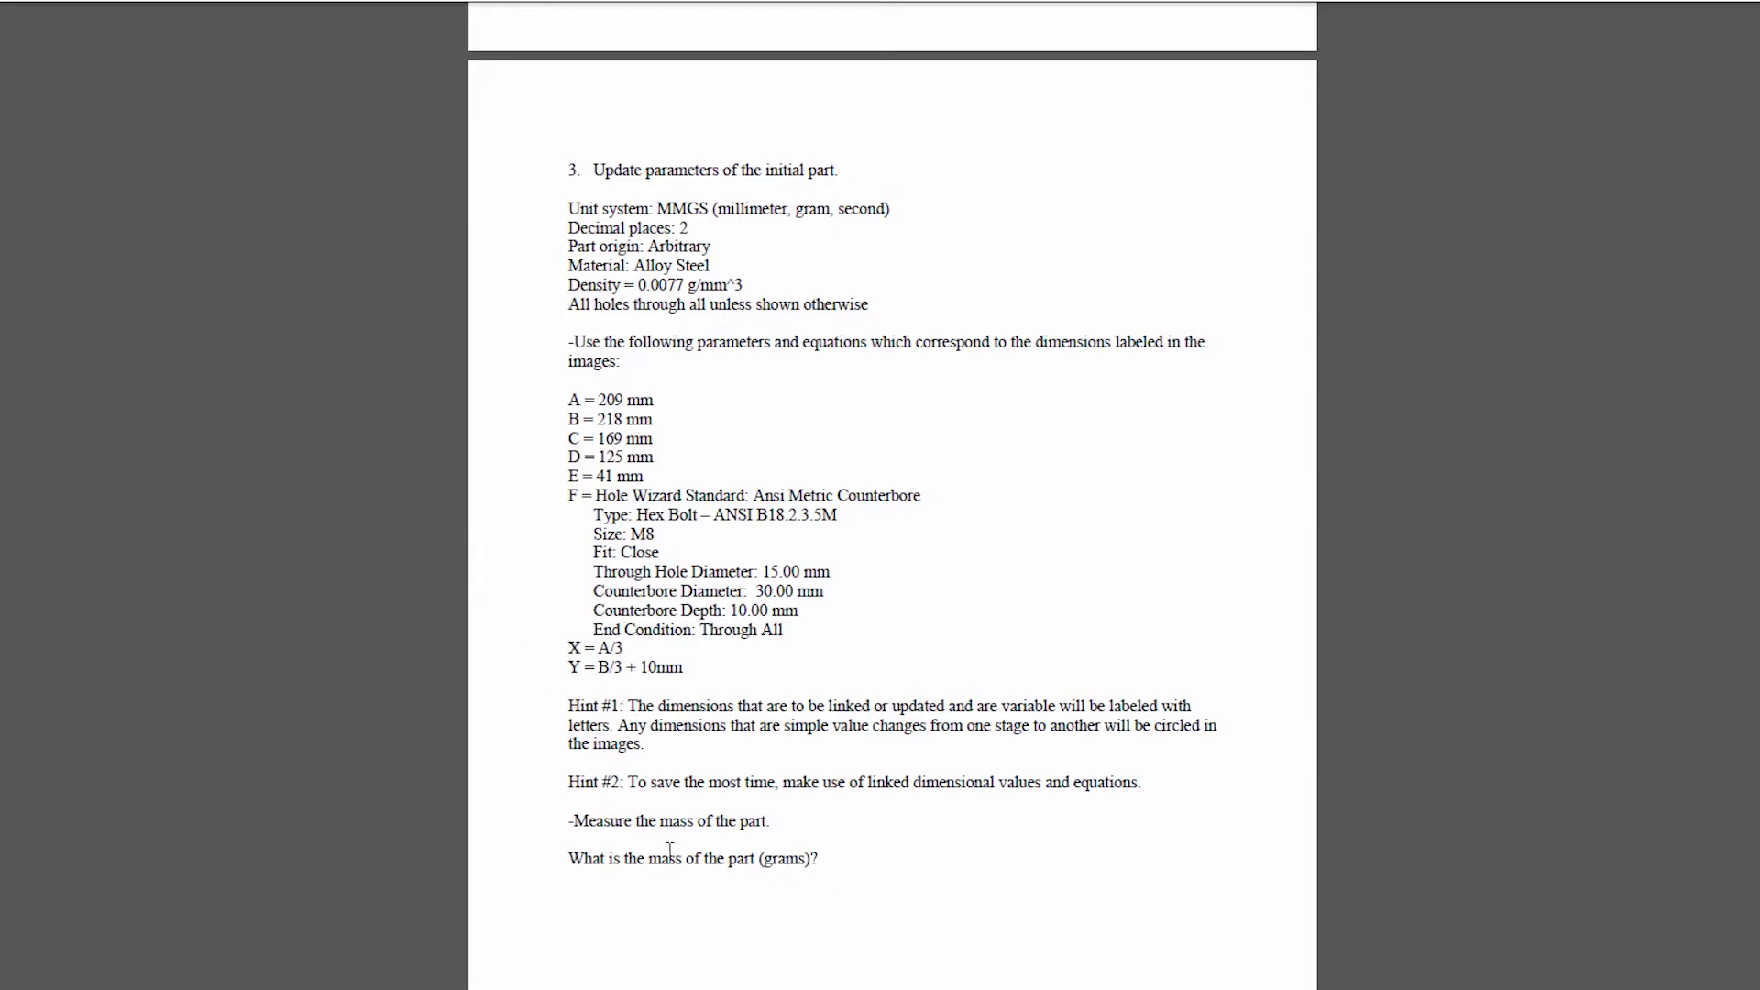
Scroll past the Stage 2 images and questions 4–5 to the Answers and Hints page.
{"action": "scroll", "coordinate": [607, 854], "scroll_direction": "down", "scroll_amount": 8}
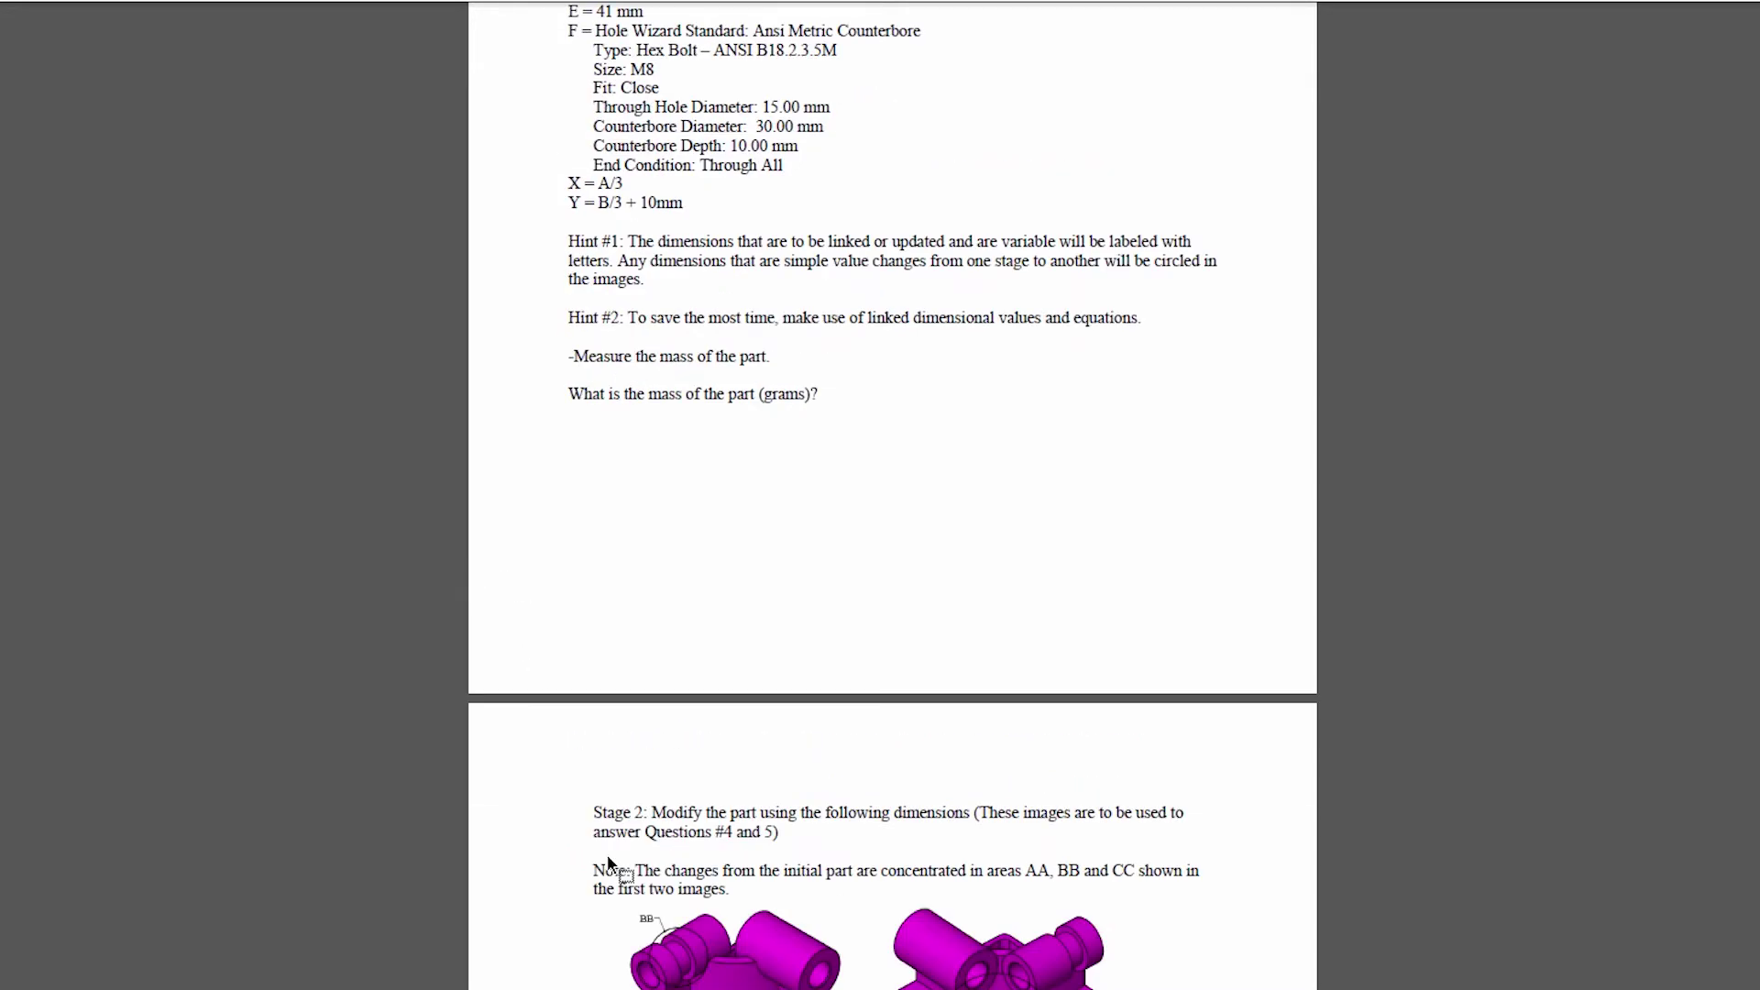
{"action": "scroll", "coordinate": [607, 857], "scroll_direction": "down", "scroll_amount": 5}
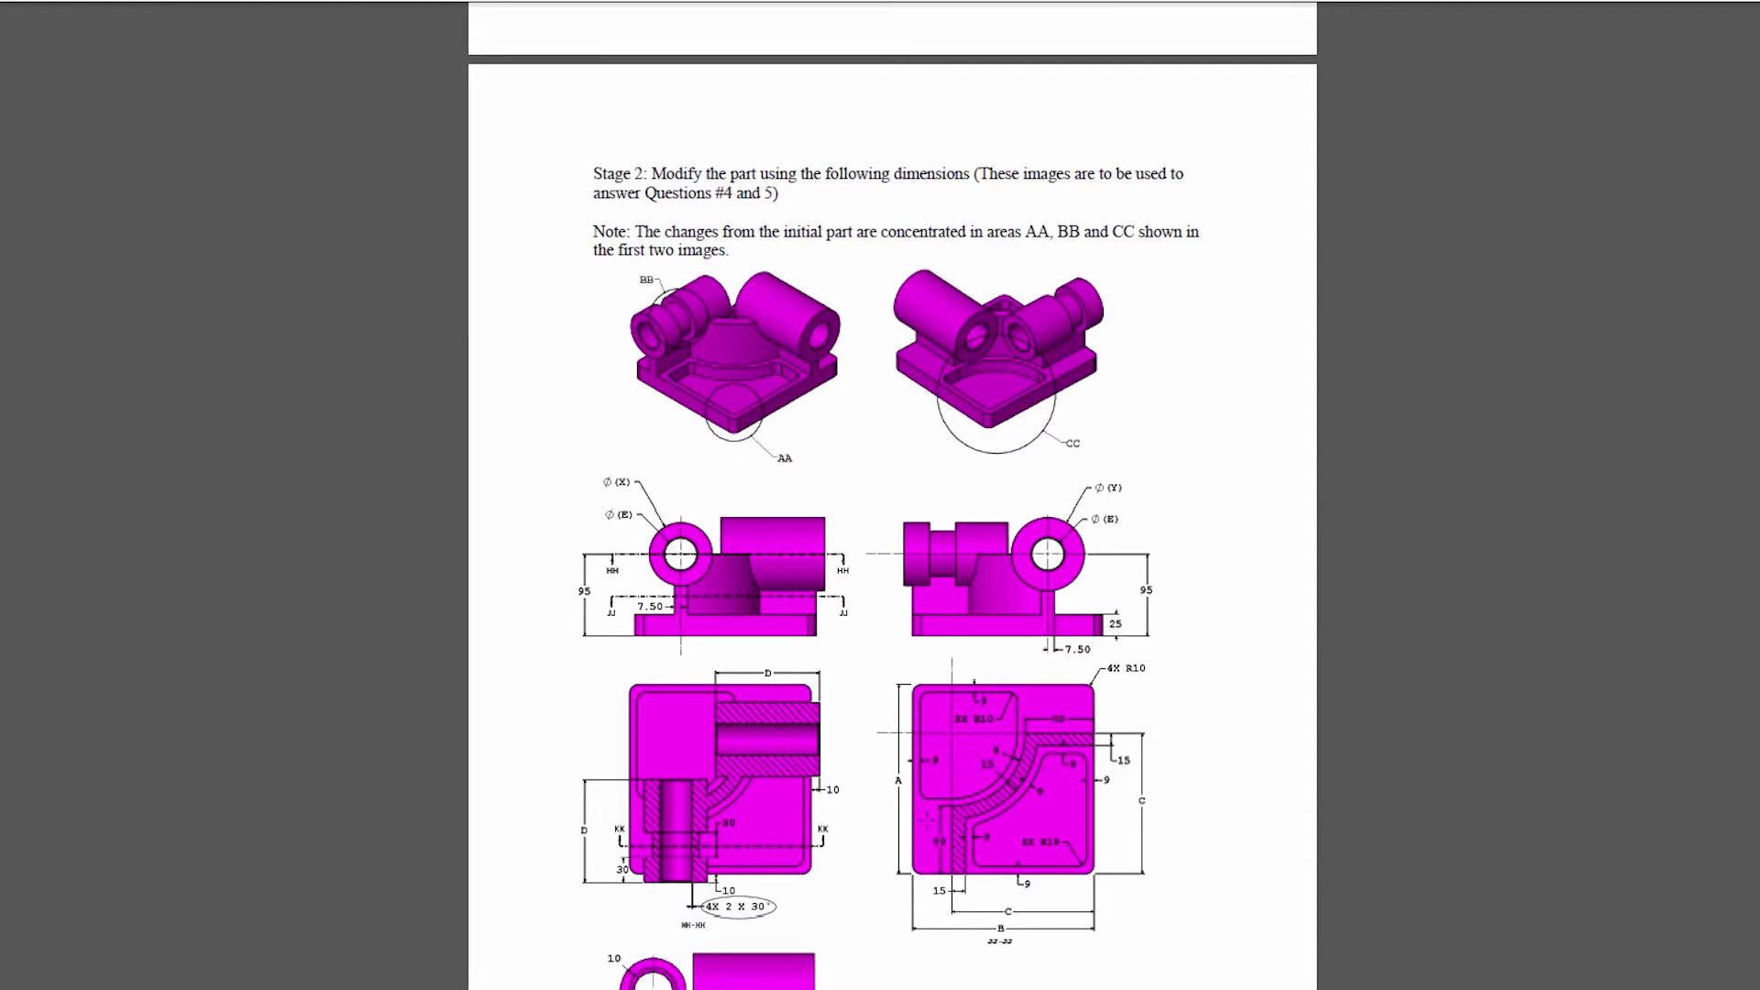
{"action": "scroll", "coordinate": [847, 850], "scroll_direction": "down", "scroll_amount": 5}
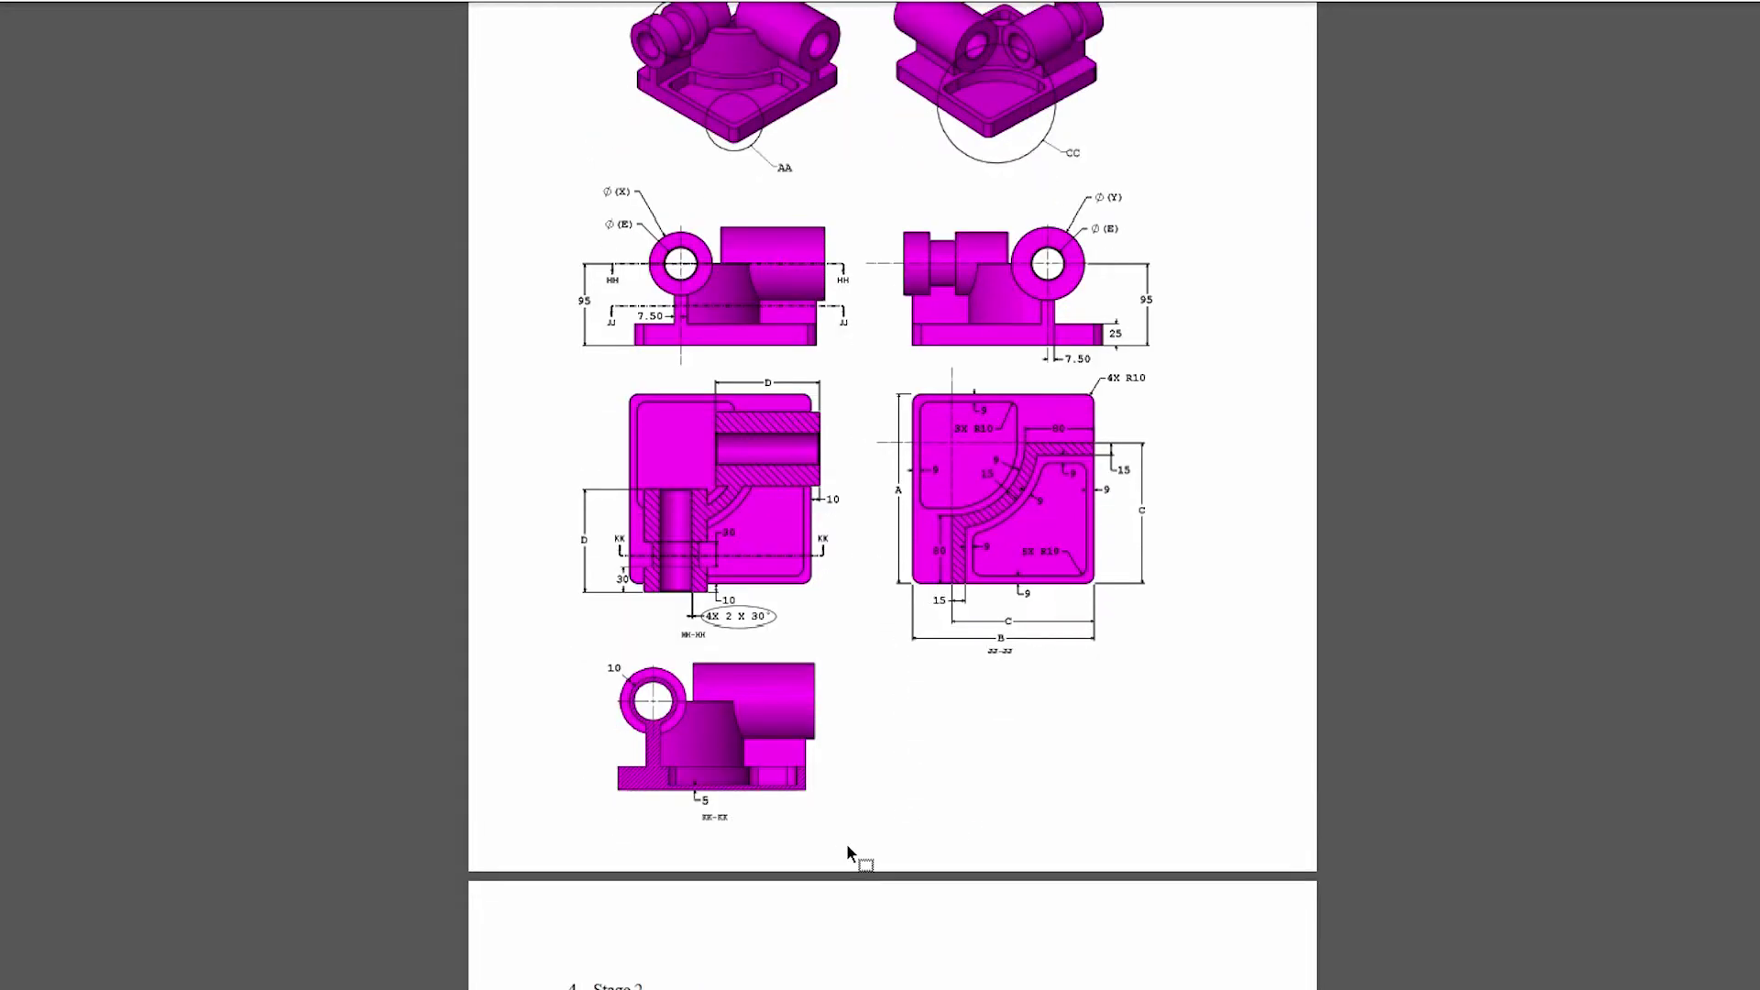
{"action": "scroll", "coordinate": [847, 851], "scroll_direction": "down", "scroll_amount": 9}
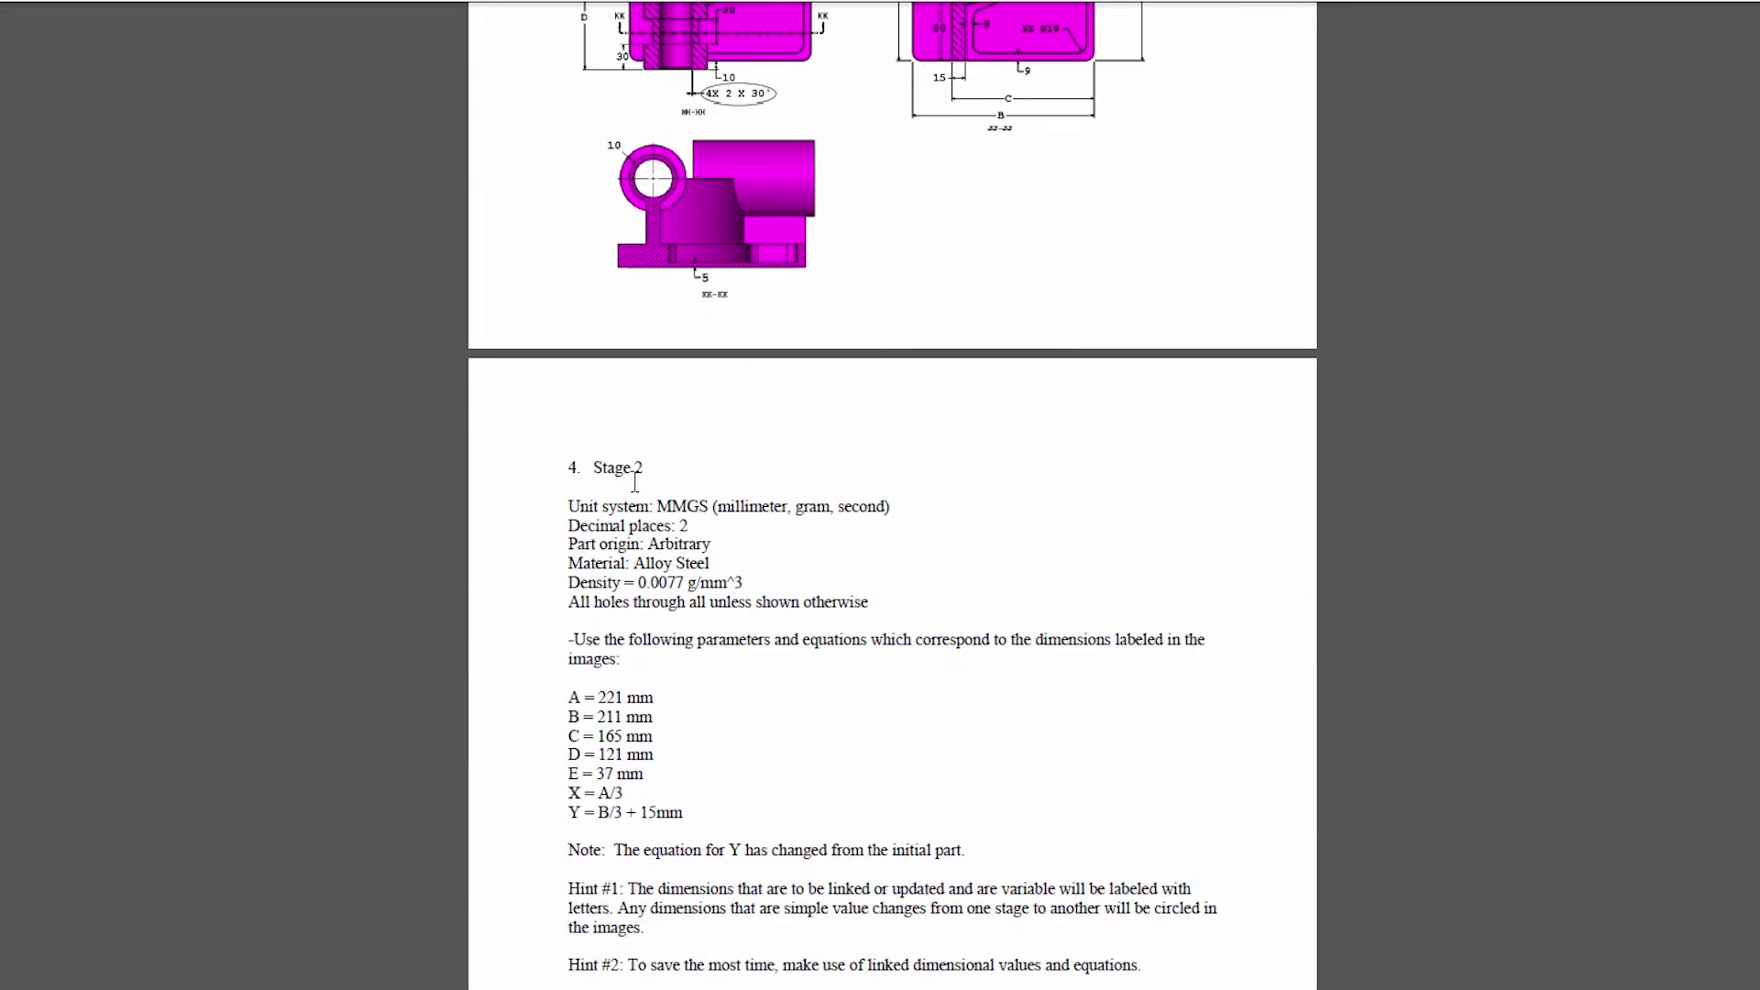
{"action": "scroll", "coordinate": [604, 841], "scroll_direction": "down", "scroll_amount": 1}
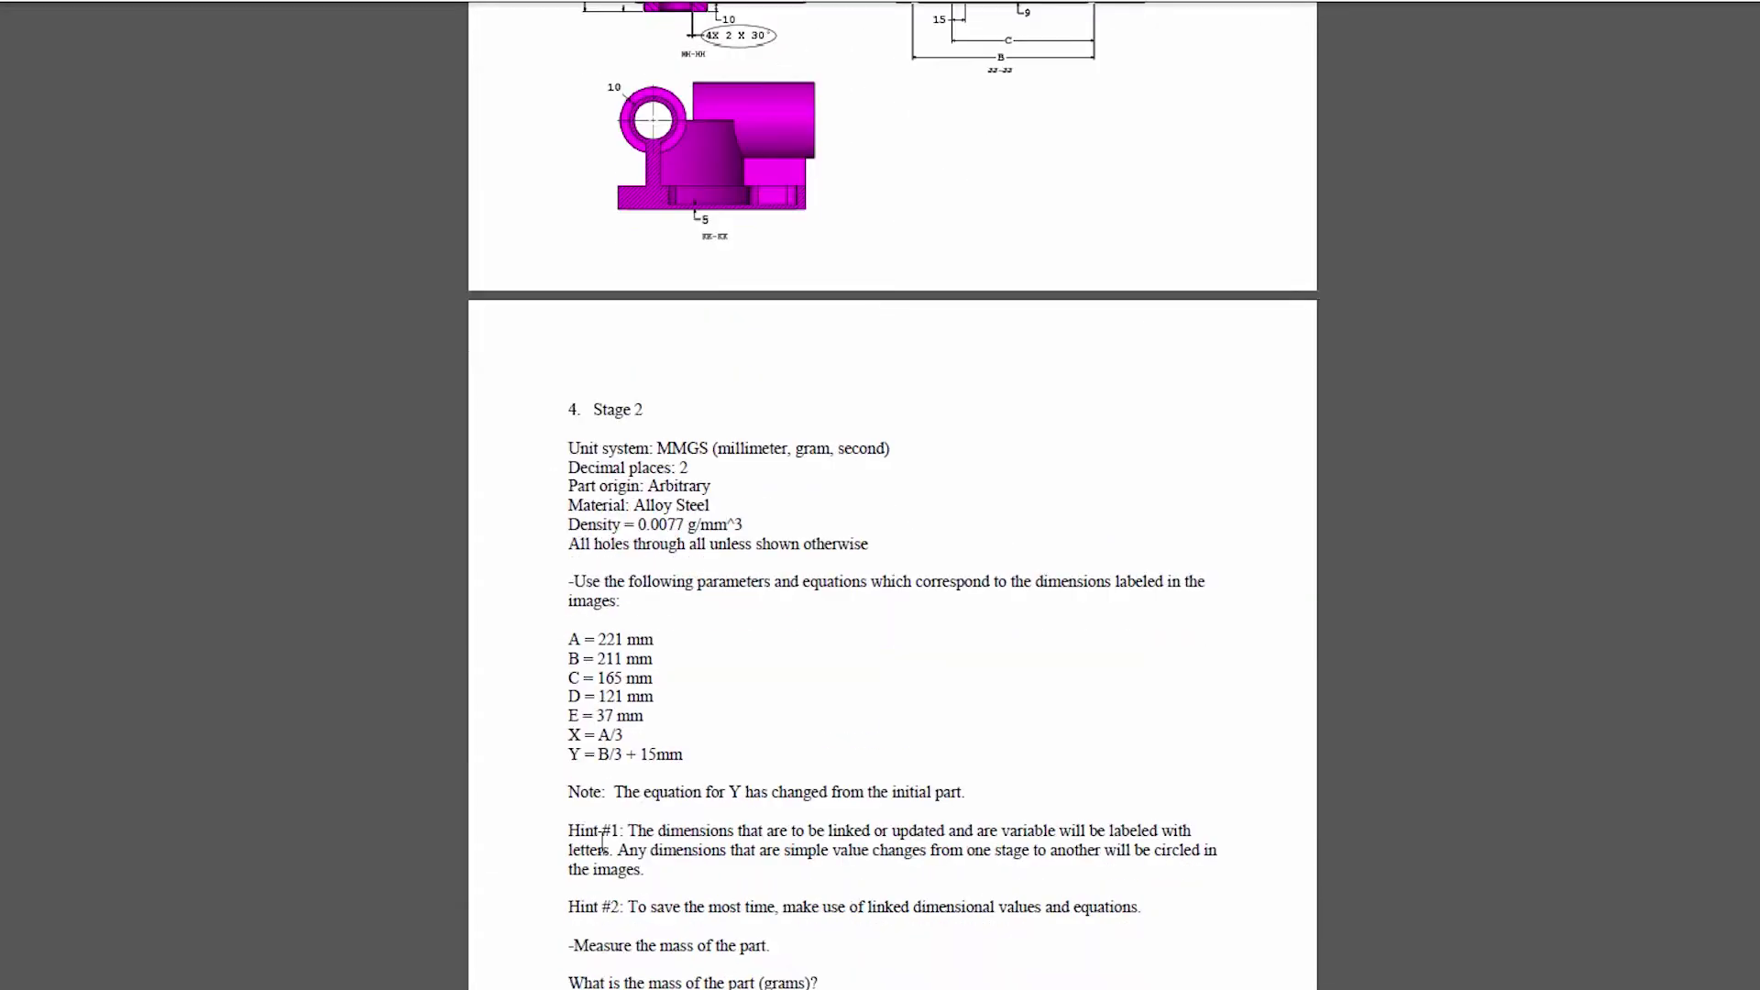
{"action": "scroll", "coordinate": [603, 841], "scroll_direction": "down", "scroll_amount": 6}
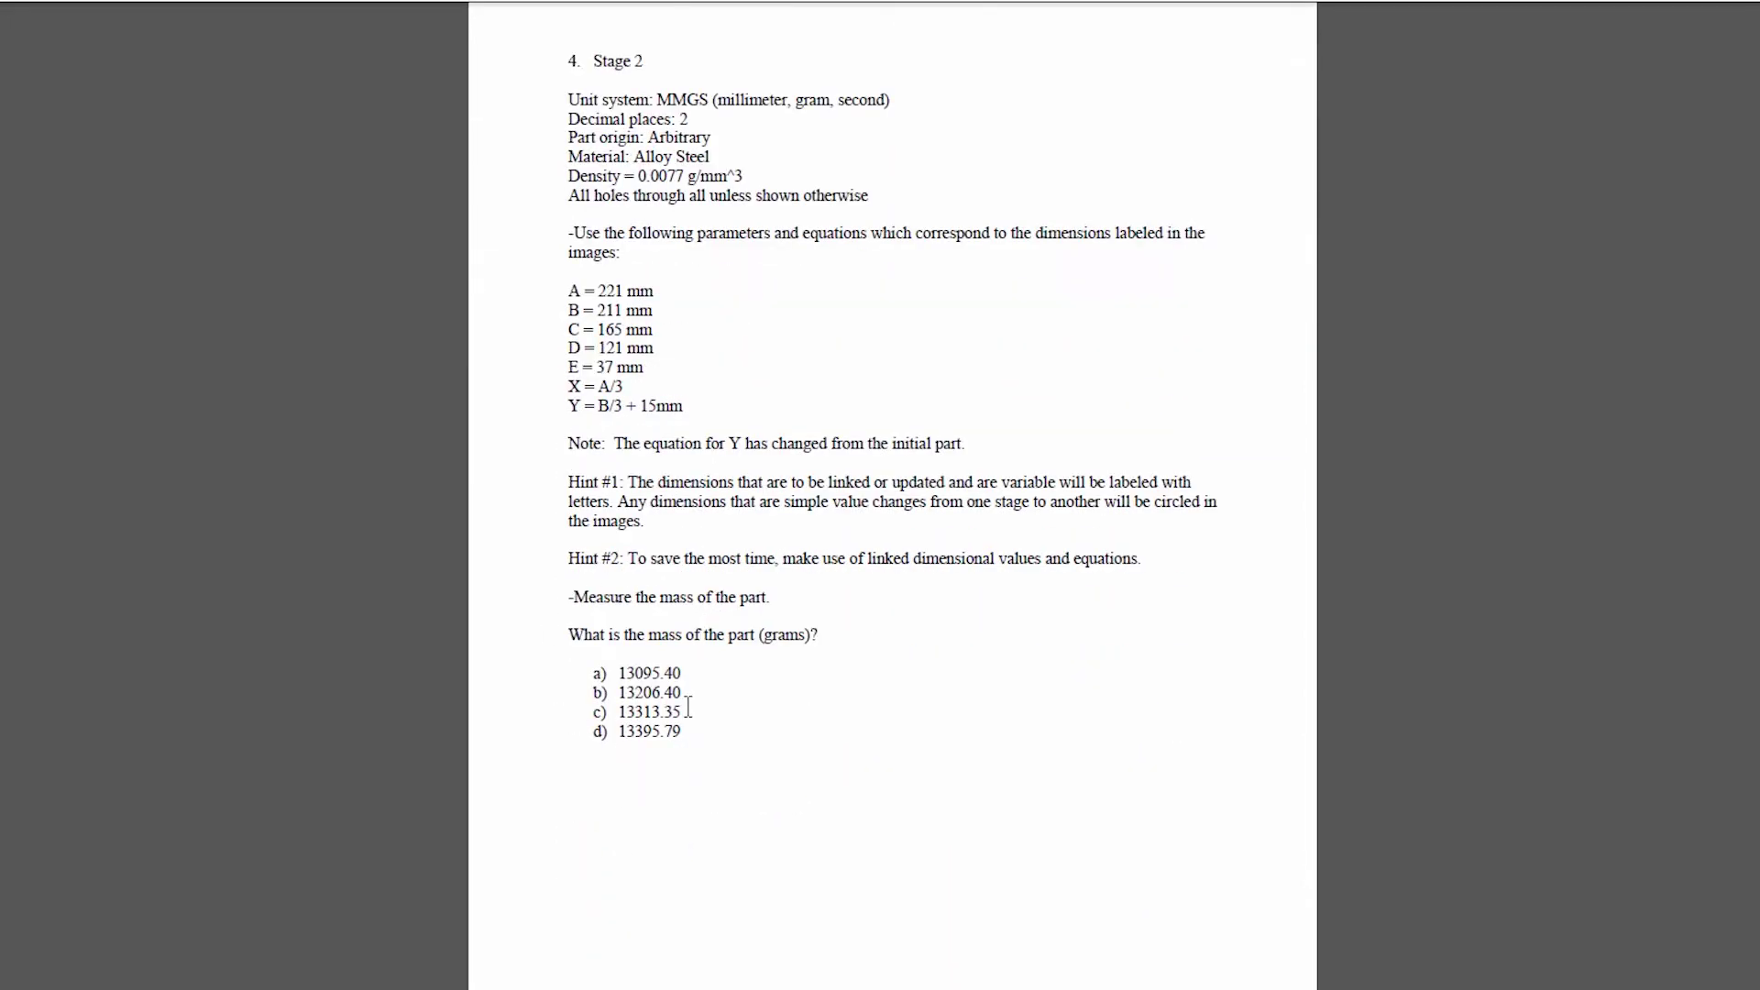
{"action": "scroll", "coordinate": [691, 743], "scroll_direction": "down", "scroll_amount": 12}
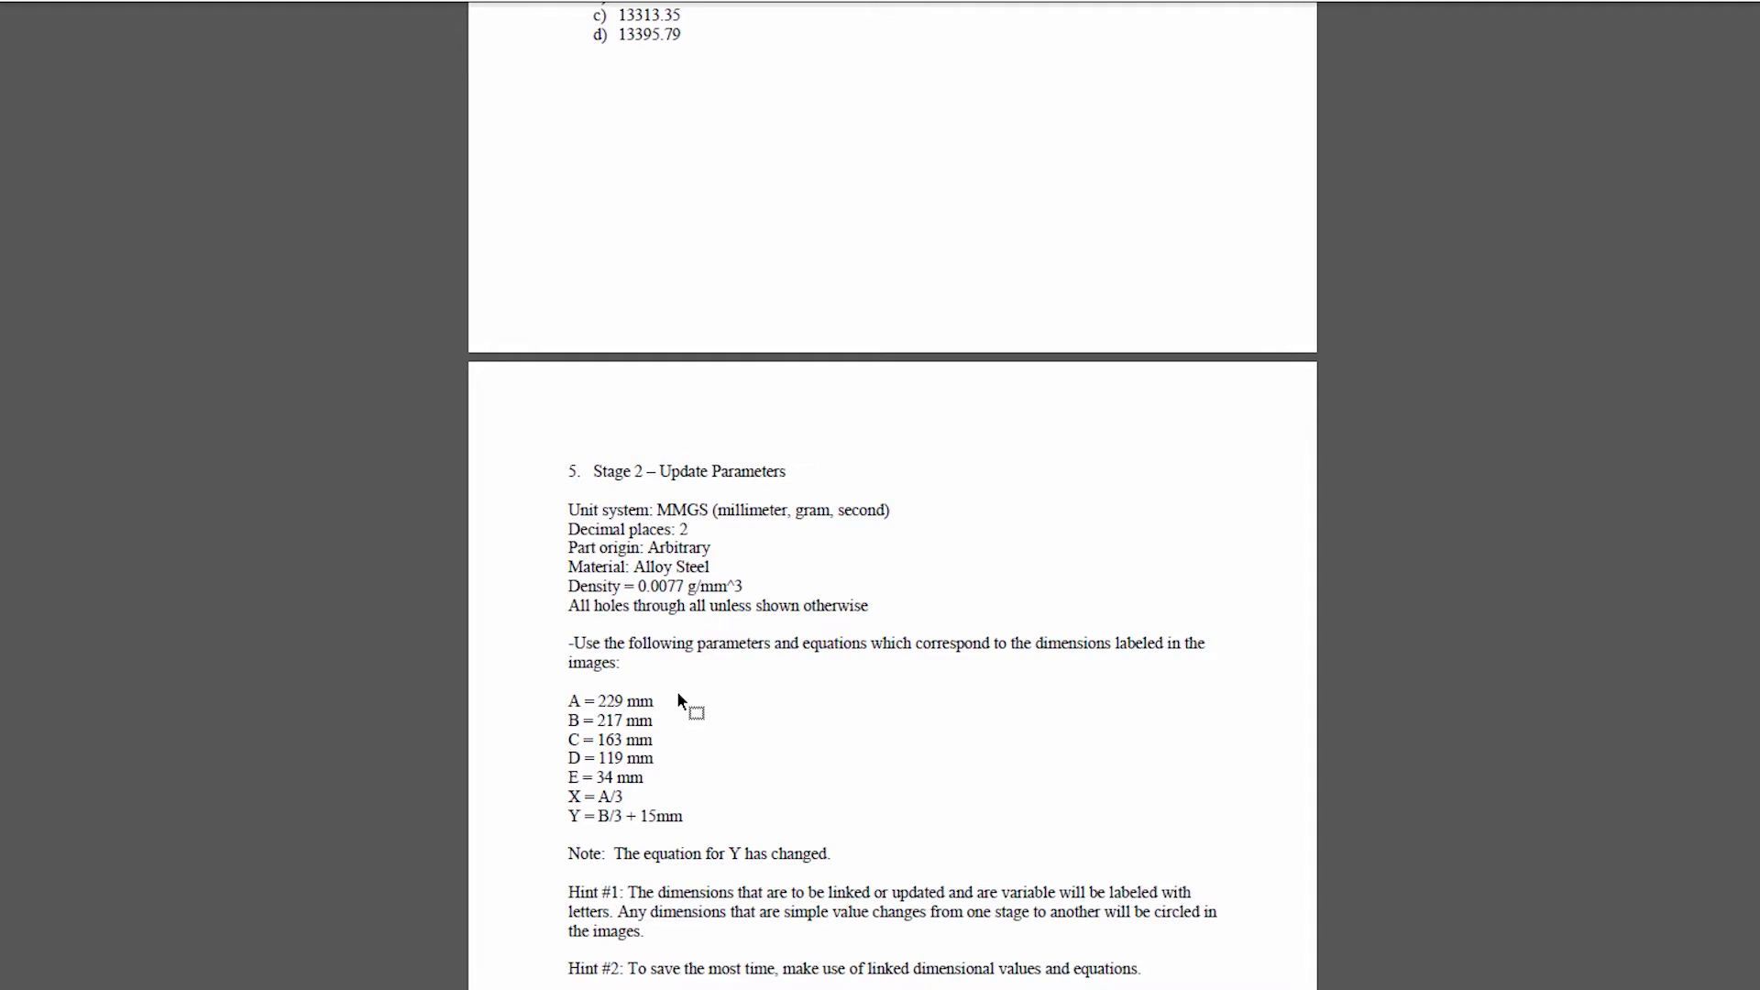
{"action": "scroll", "coordinate": [892, 495], "scroll_direction": "down", "scroll_amount": 3}
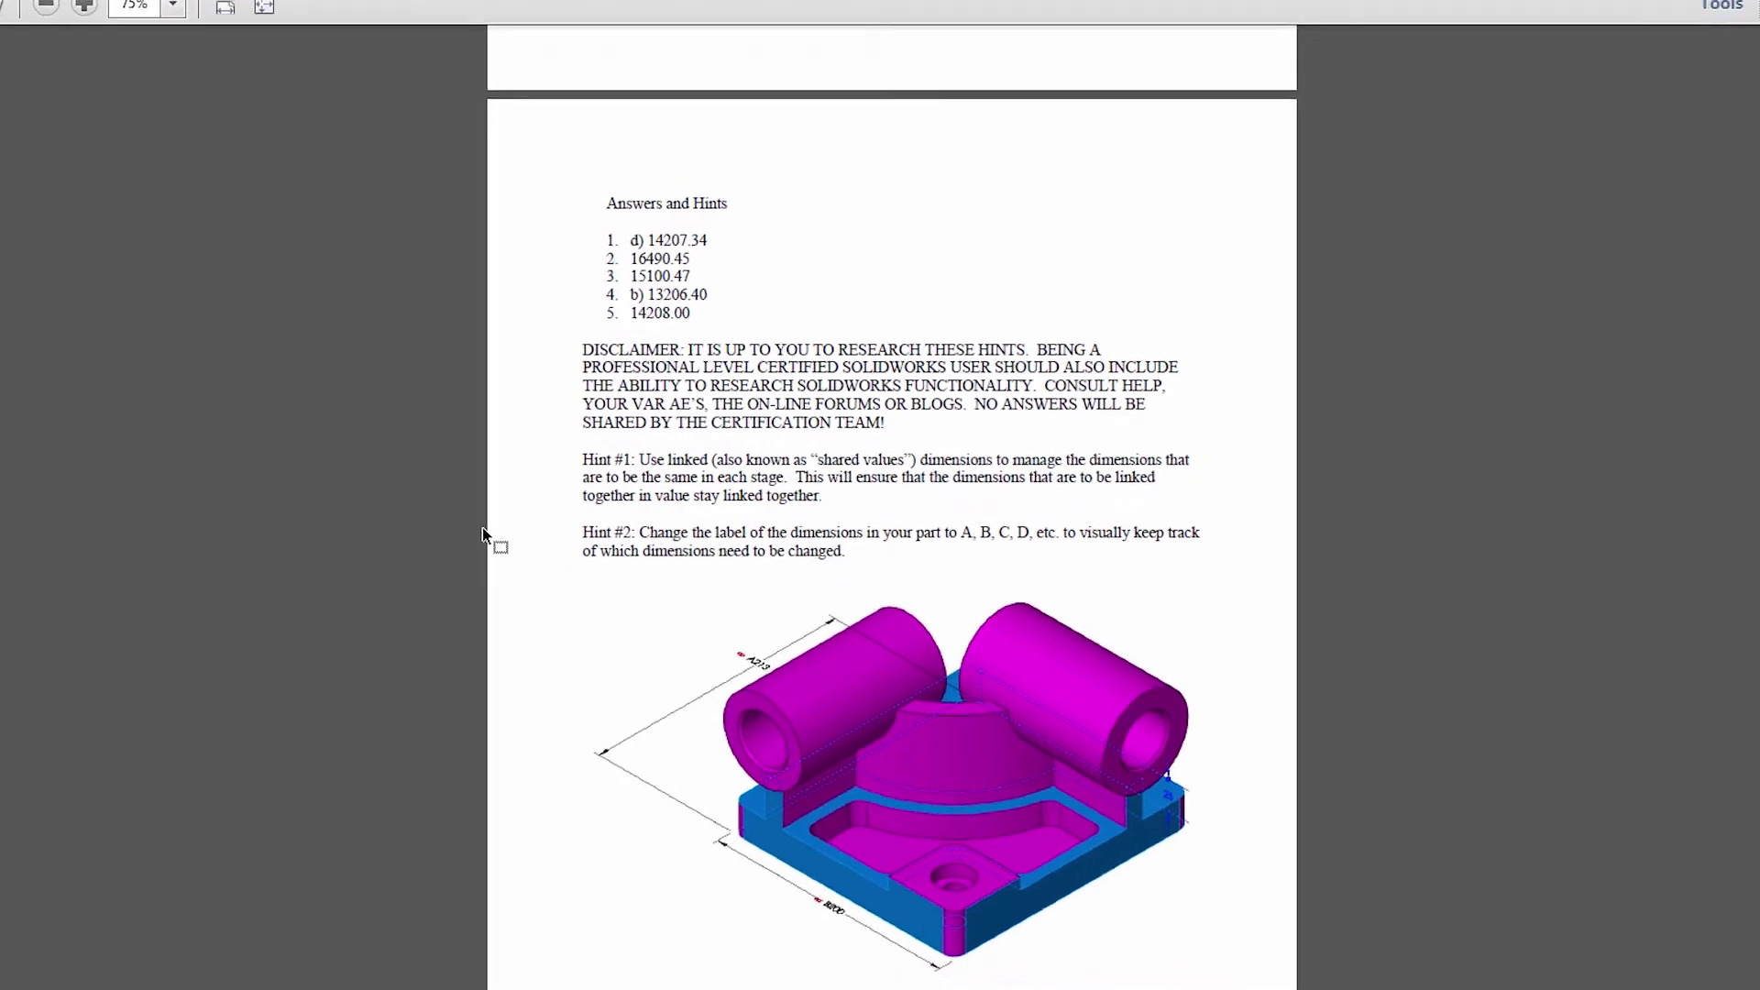
Restore the Acrobat window and move it off-screen to reveal SOLIDWORKS.
{"action": "double_click", "coordinate": [691, 13]}
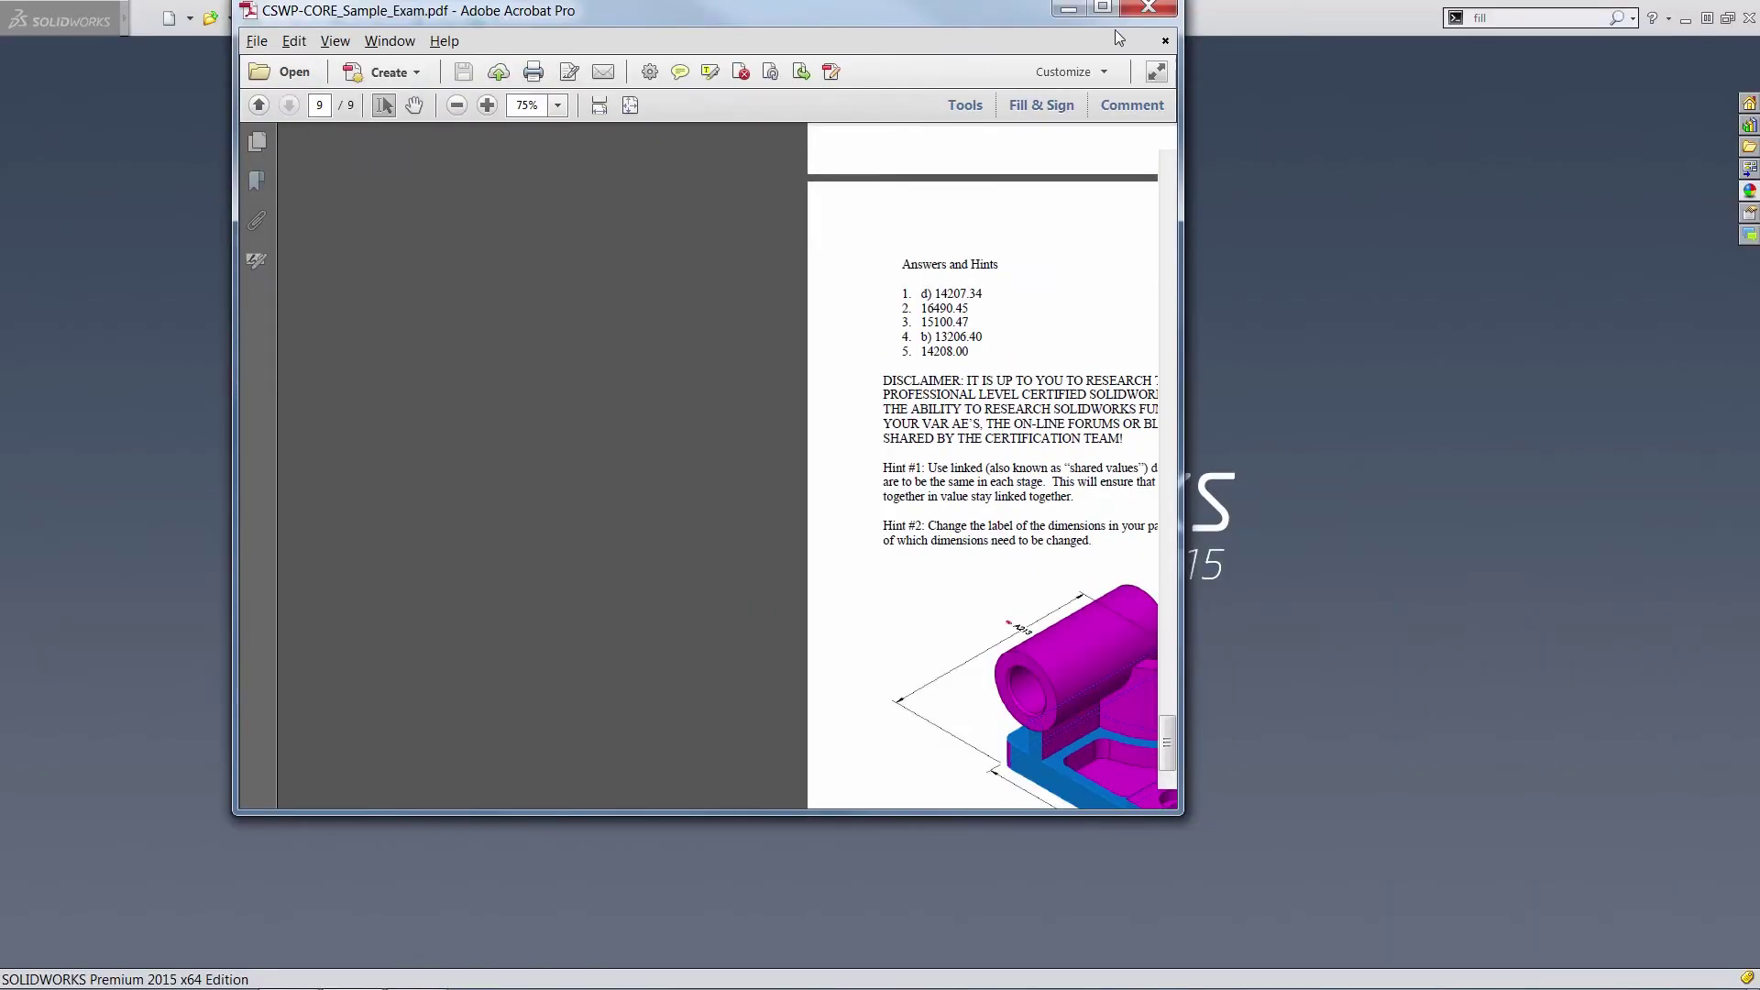
{"action": "left_click_drag", "start_coordinate": [1115, 29], "coordinate": [1759, 92]}
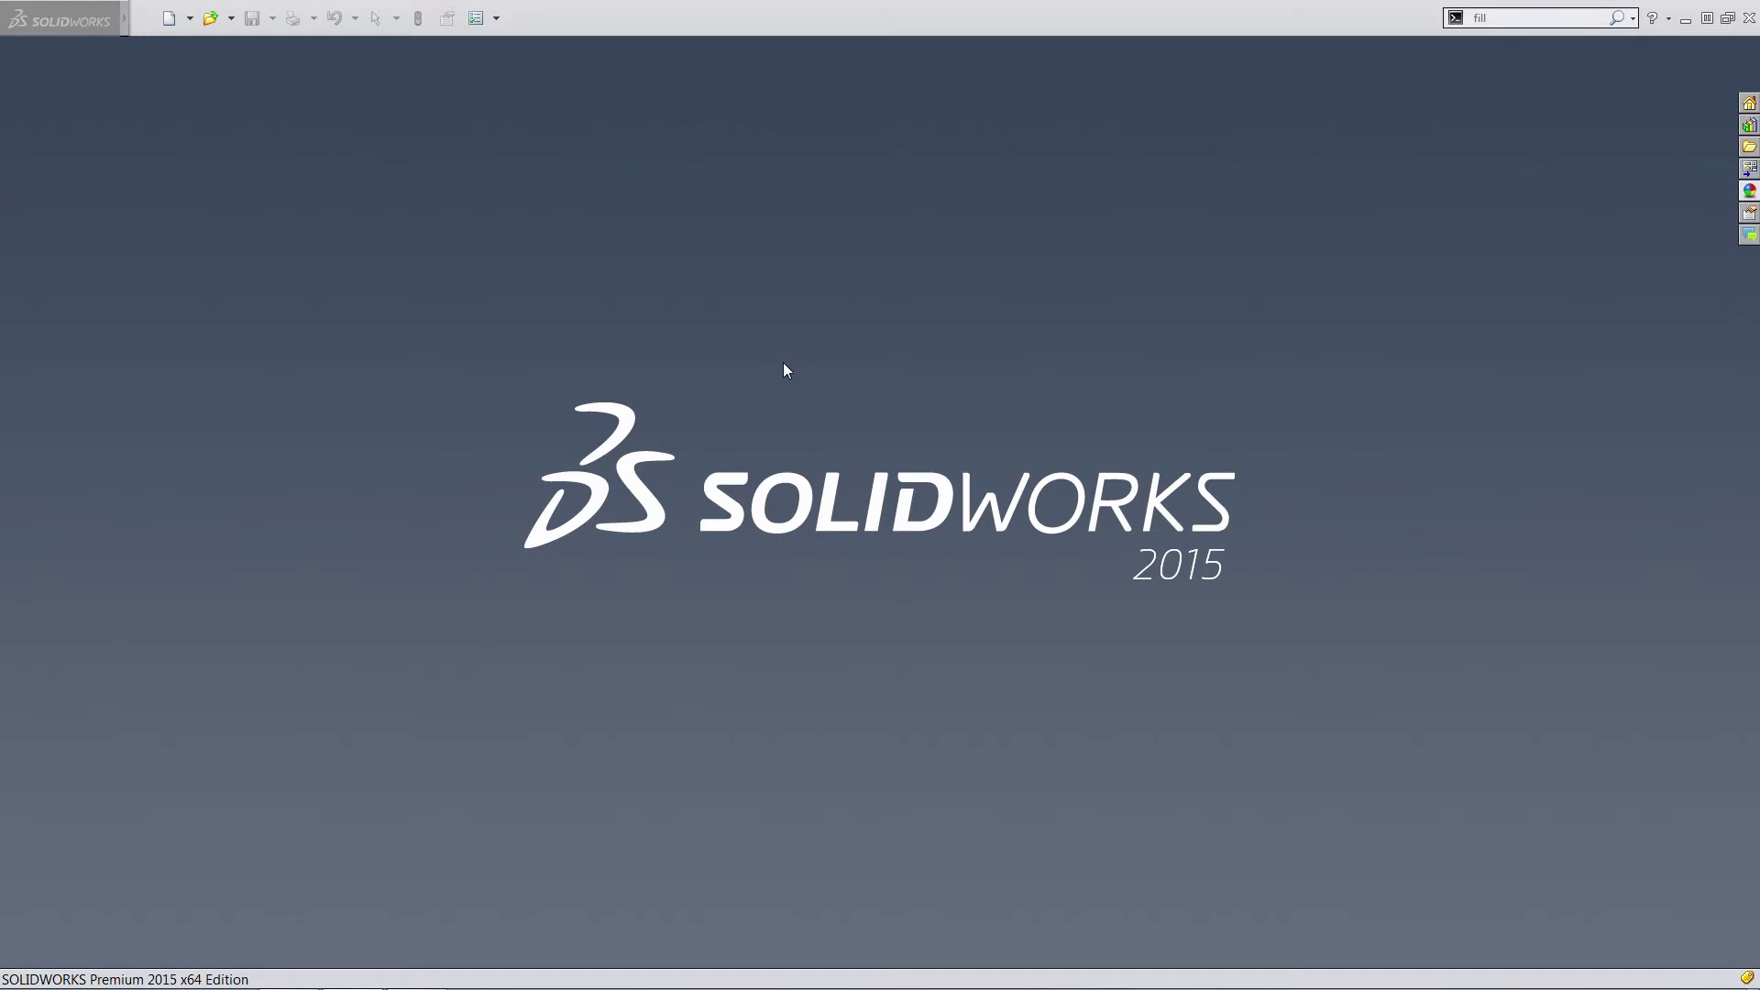
Create a new Part document in SOLIDWORKS.
{"action": "left_click", "coordinate": [554, 261]}
{"action": "left_click", "coordinate": [171, 20]}
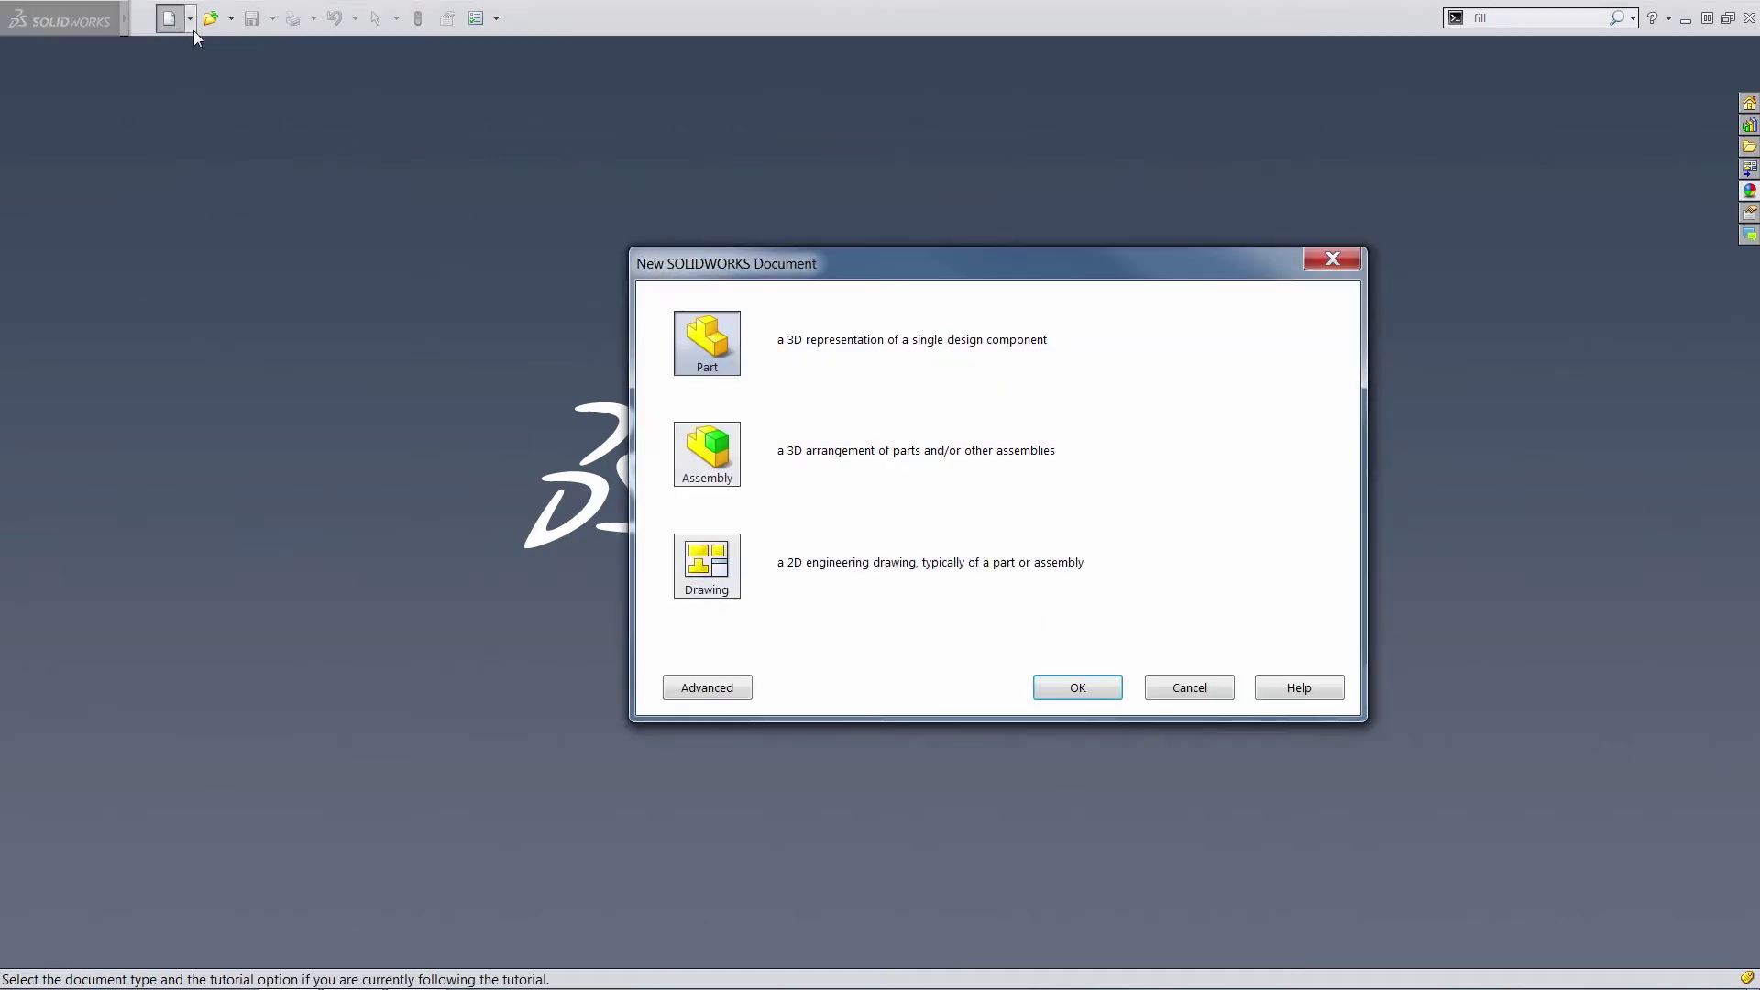
{"action": "double_click", "coordinate": [712, 344]}
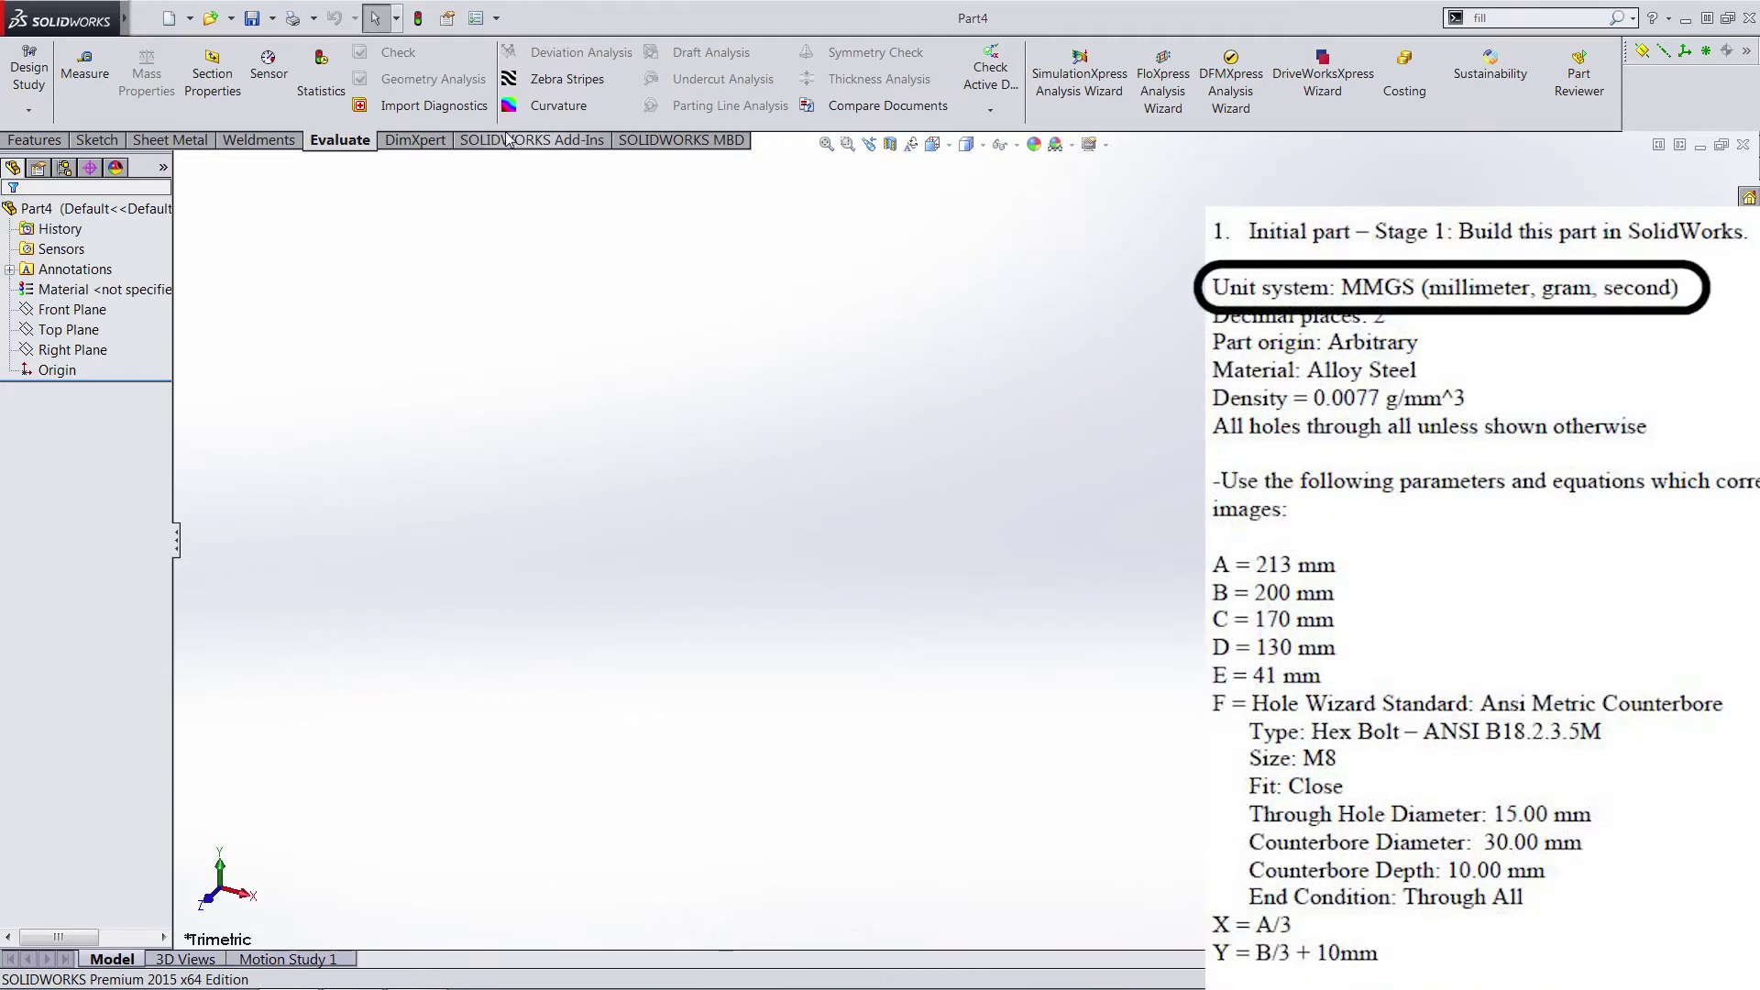
Set the part's document units to MMGS (millimeter, gram, second).
{"action": "left_click", "coordinate": [496, 19]}
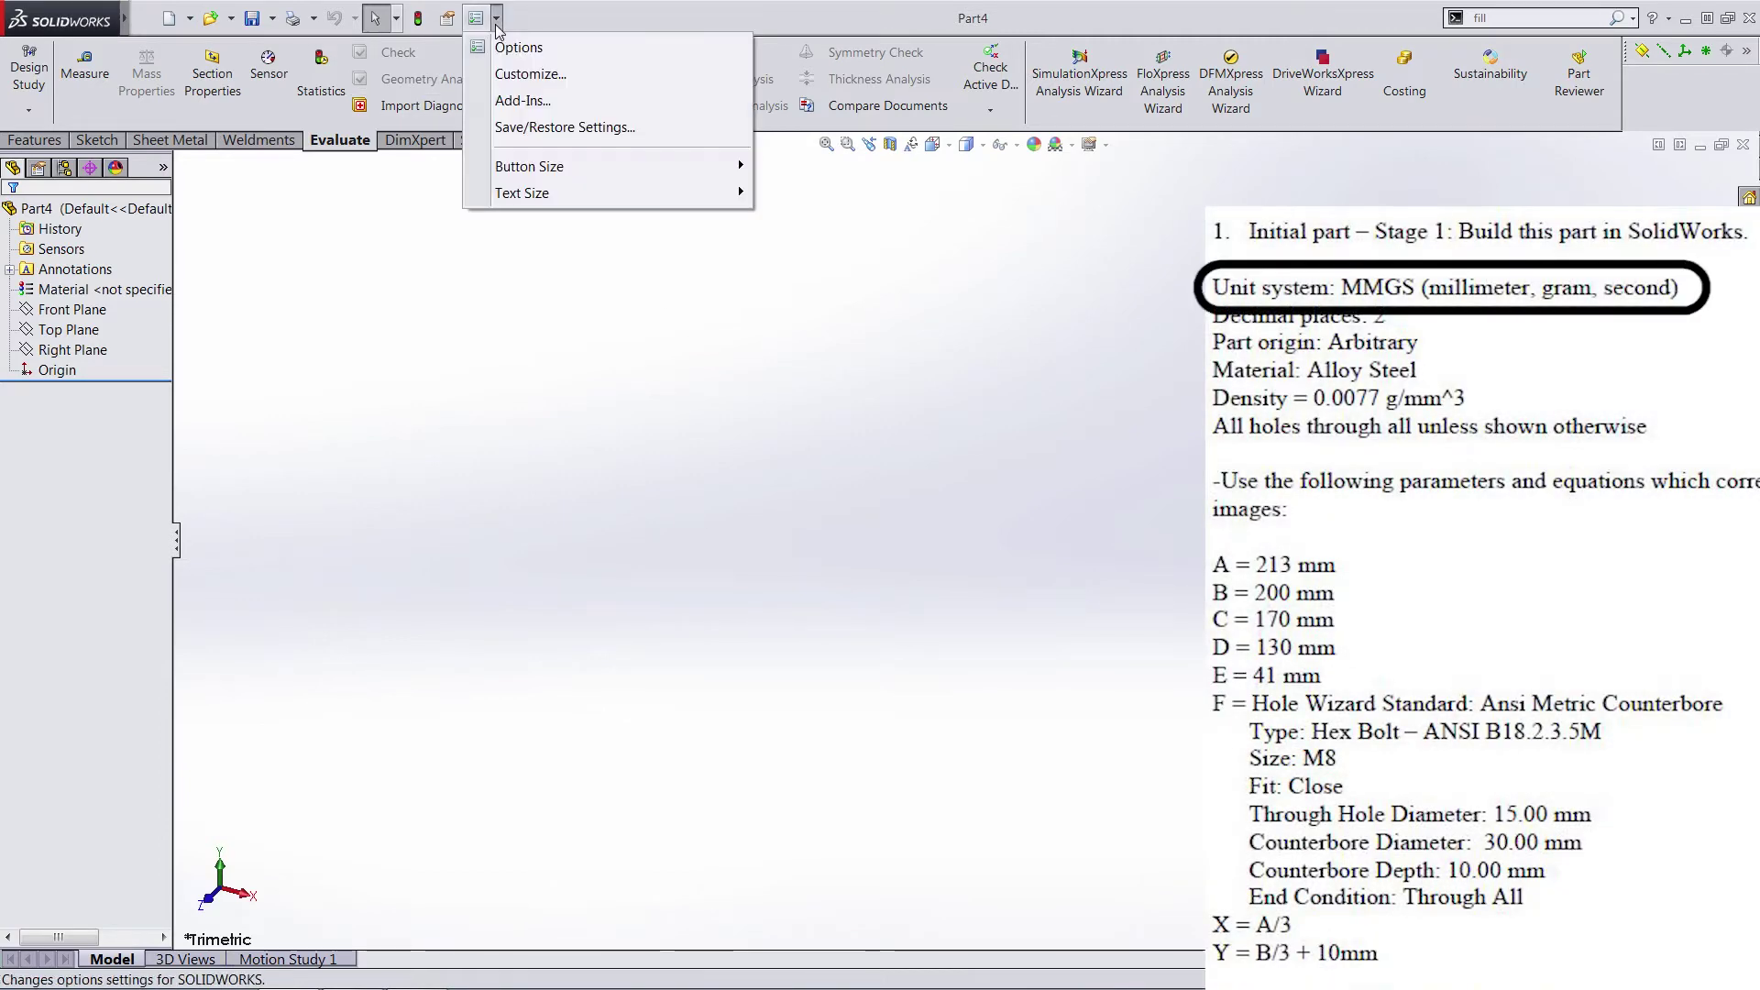
{"action": "left_click", "coordinate": [519, 49]}
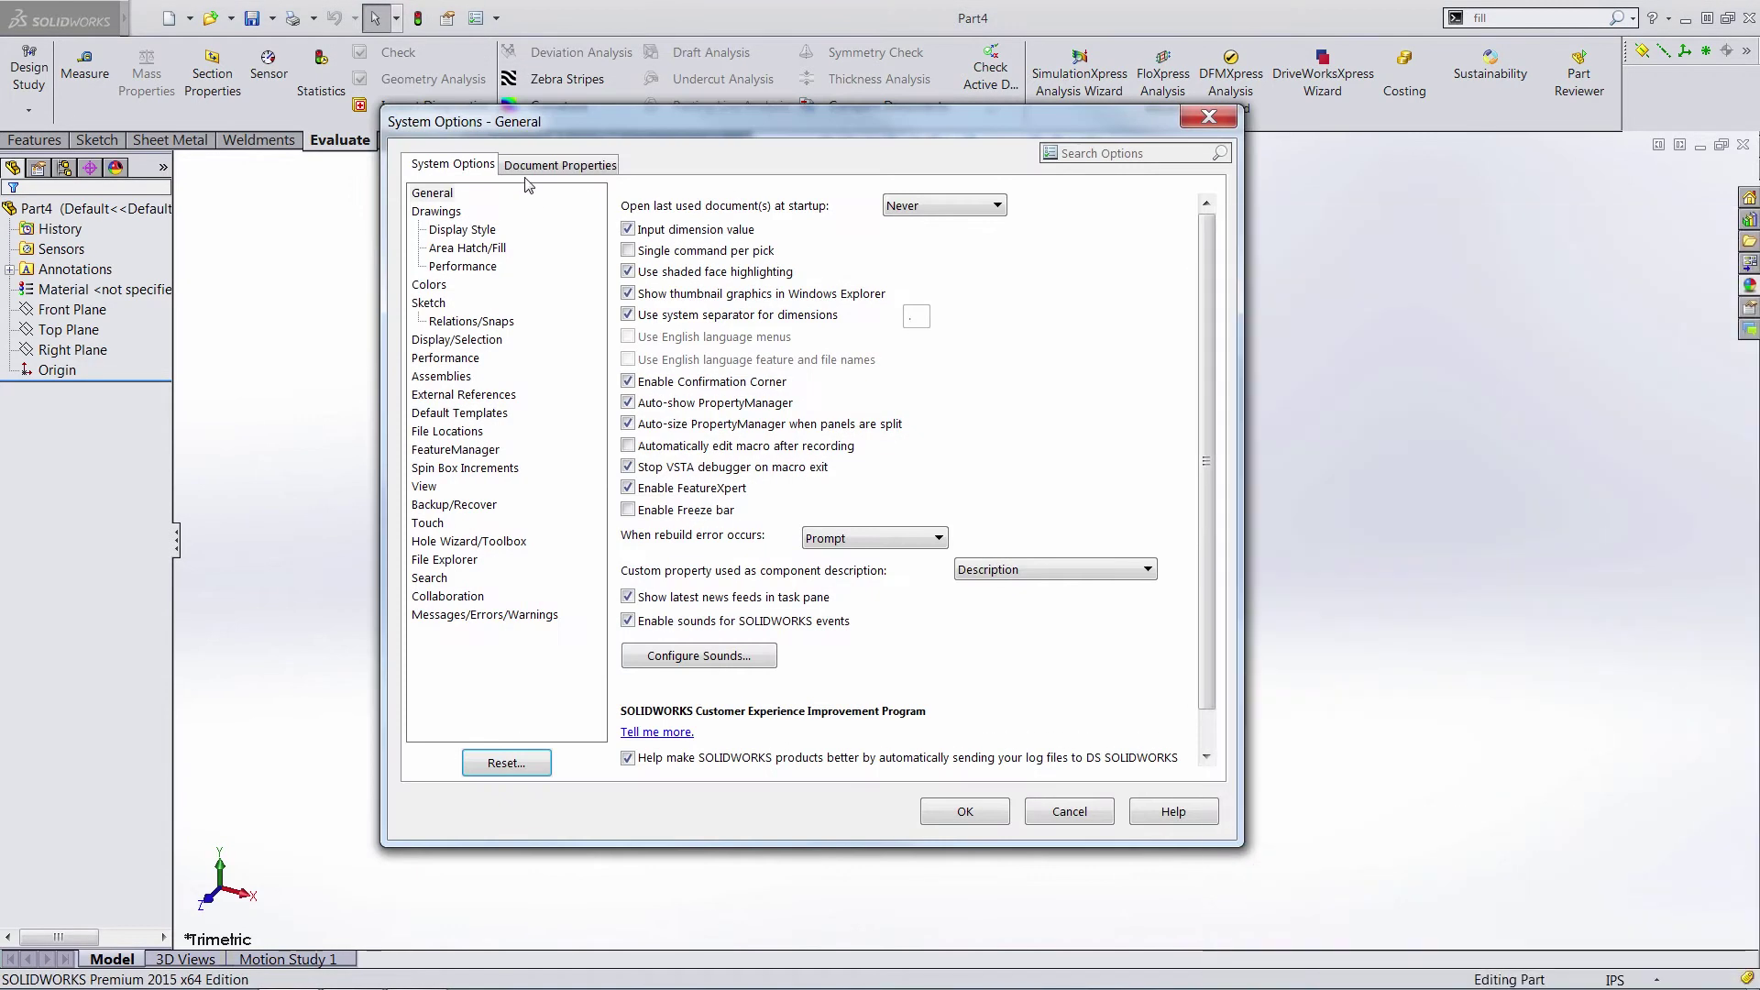
{"action": "left_click", "coordinate": [562, 163]}
{"action": "left_click", "coordinate": [426, 322]}
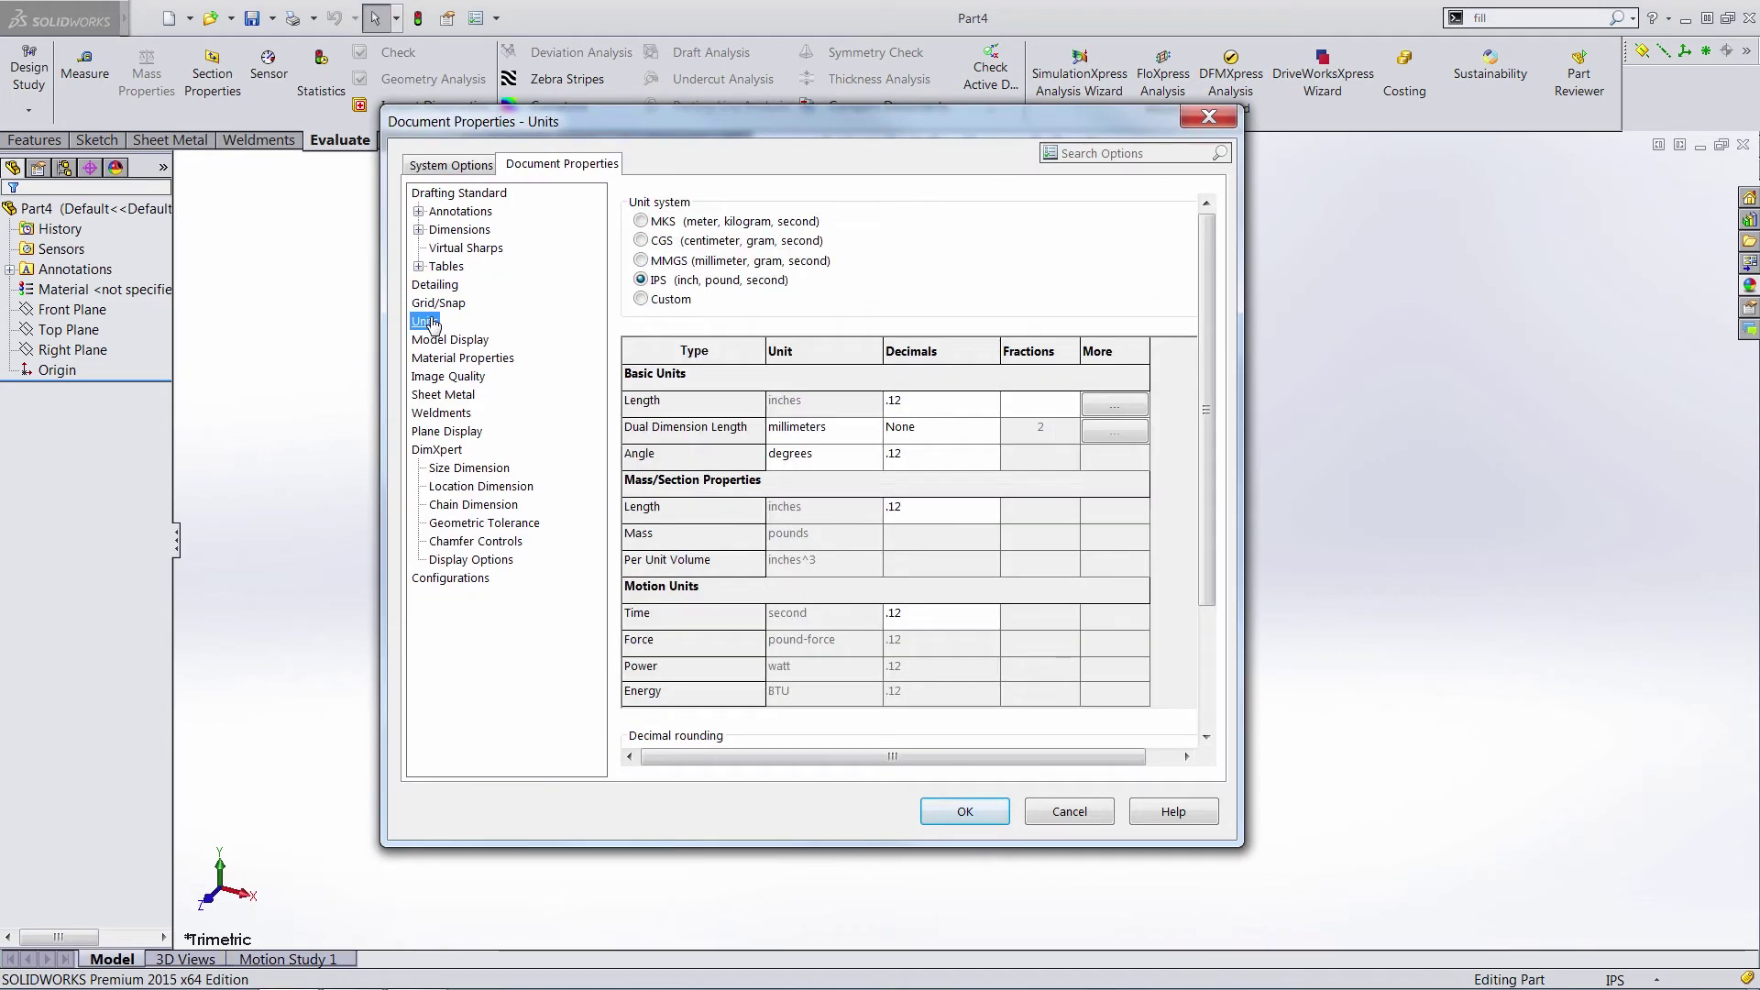
{"action": "left_click", "coordinate": [641, 260]}
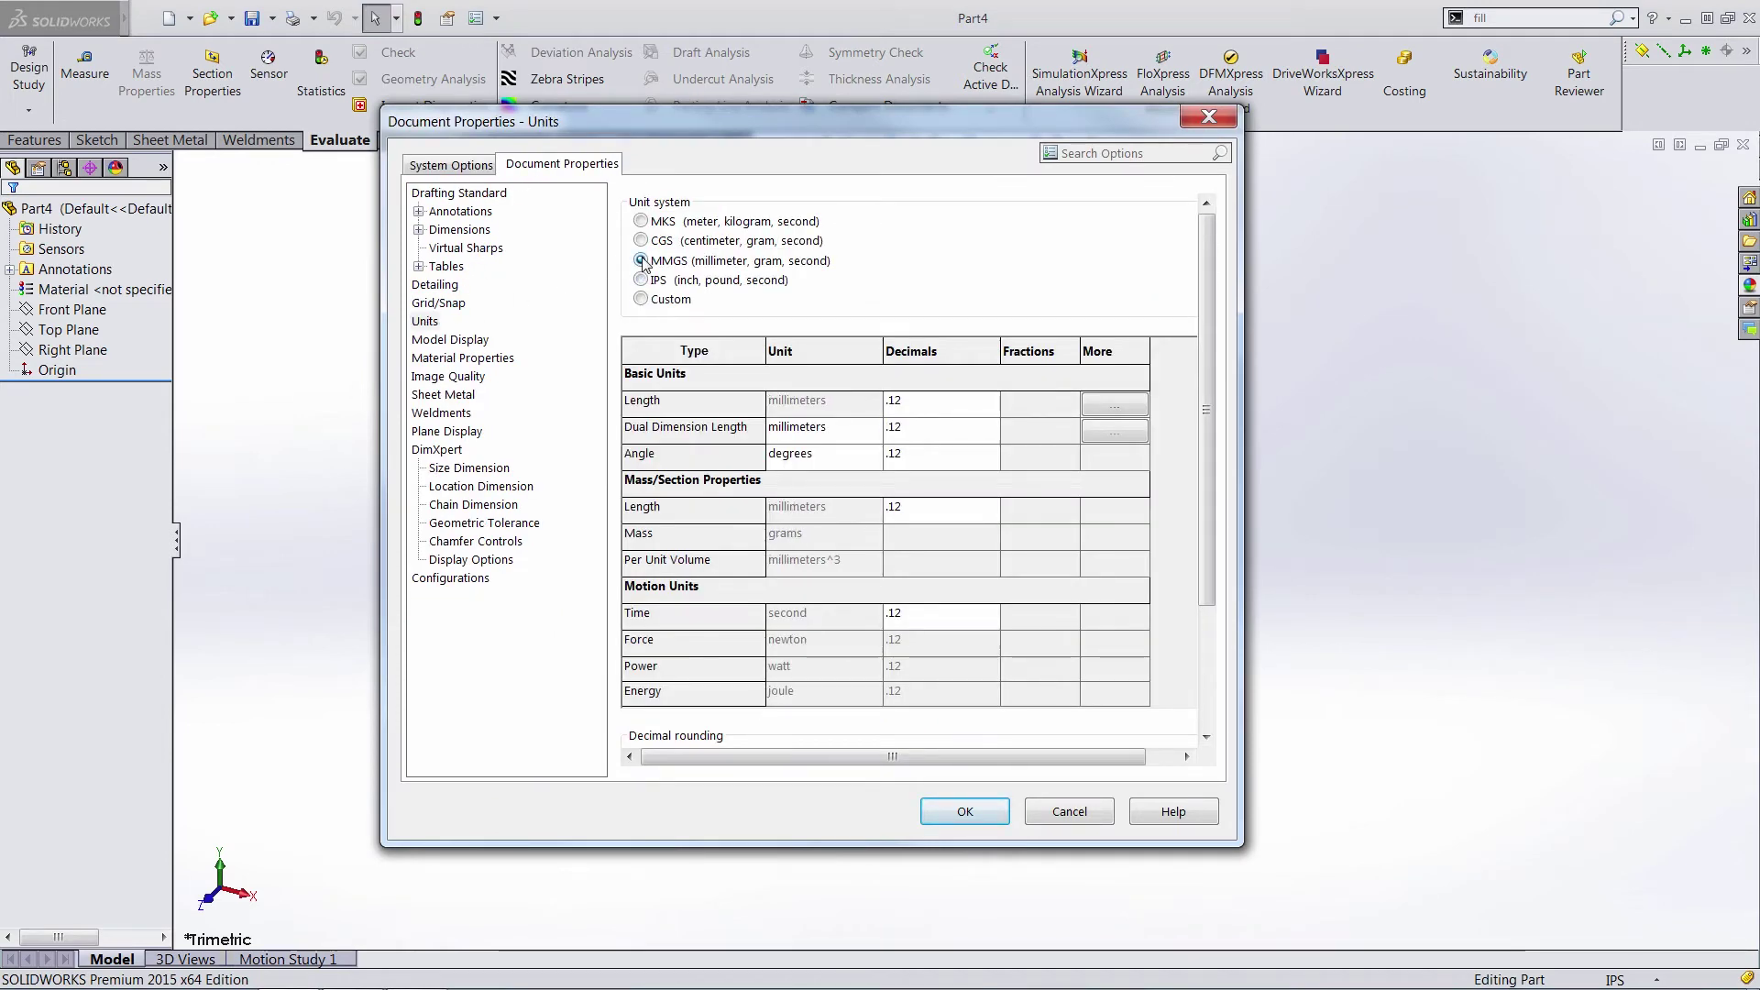
{"action": "left_click", "coordinate": [964, 811]}
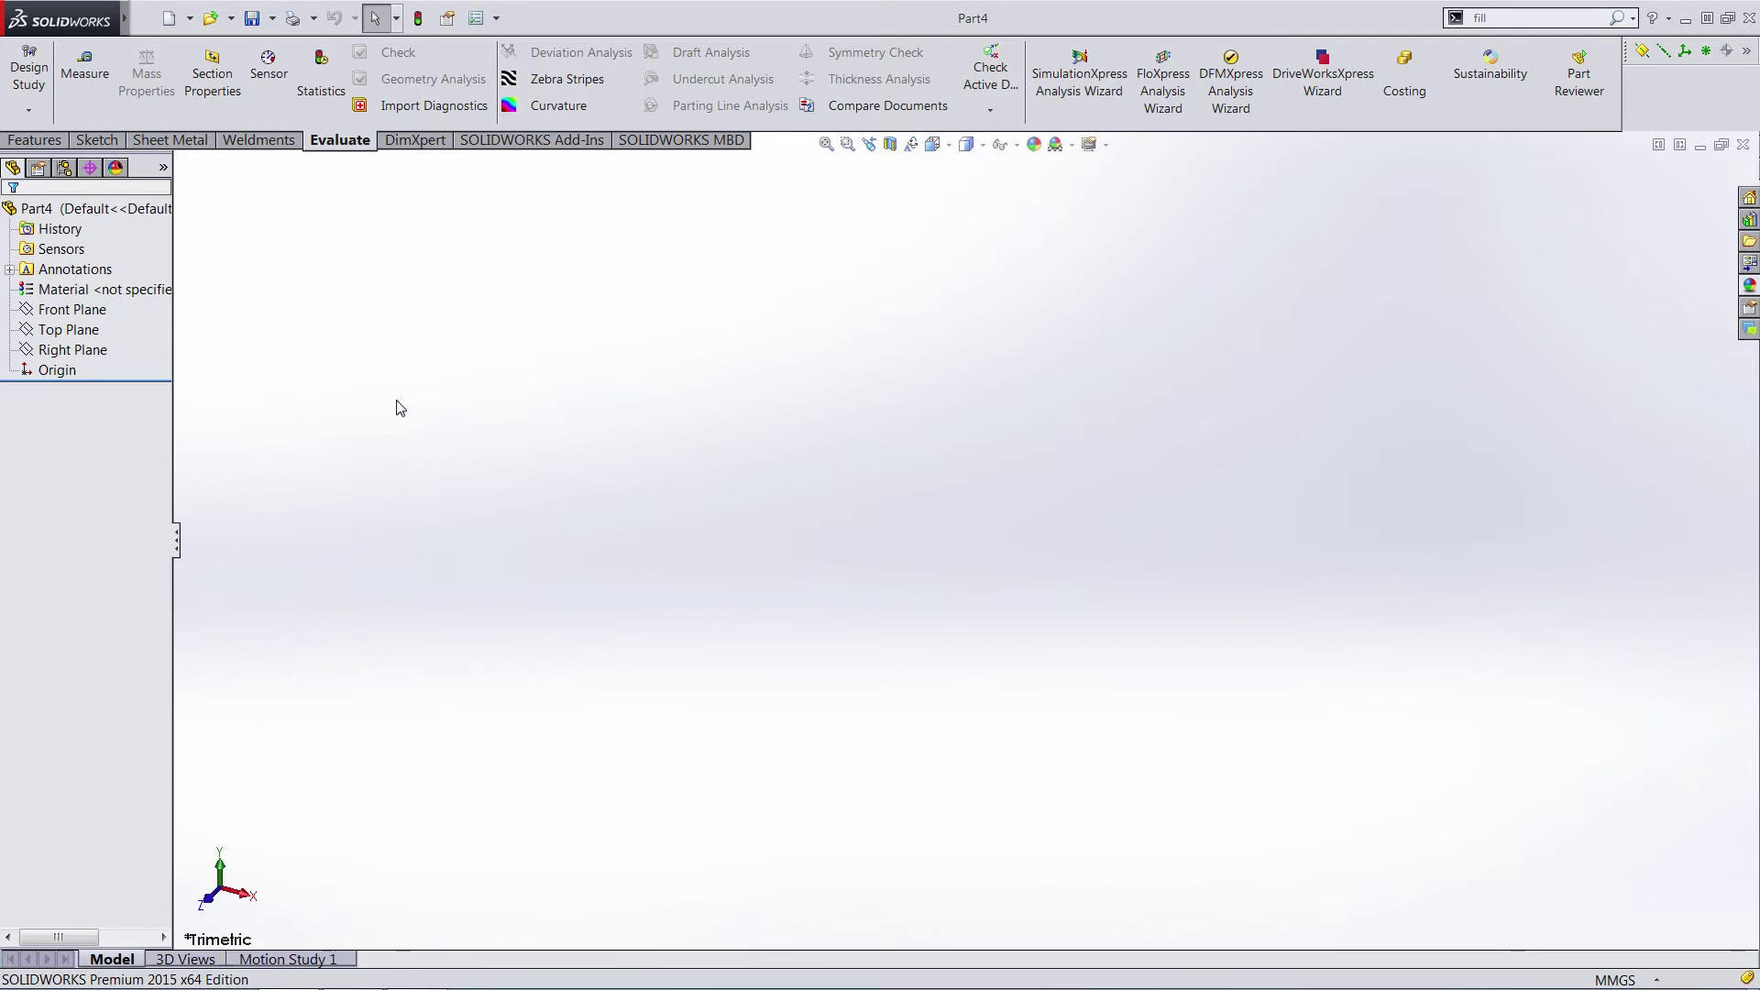
Assign Alloy Steel as Part4's material and confirm it in the tree.
{"action": "right_click", "coordinate": [91, 295]}
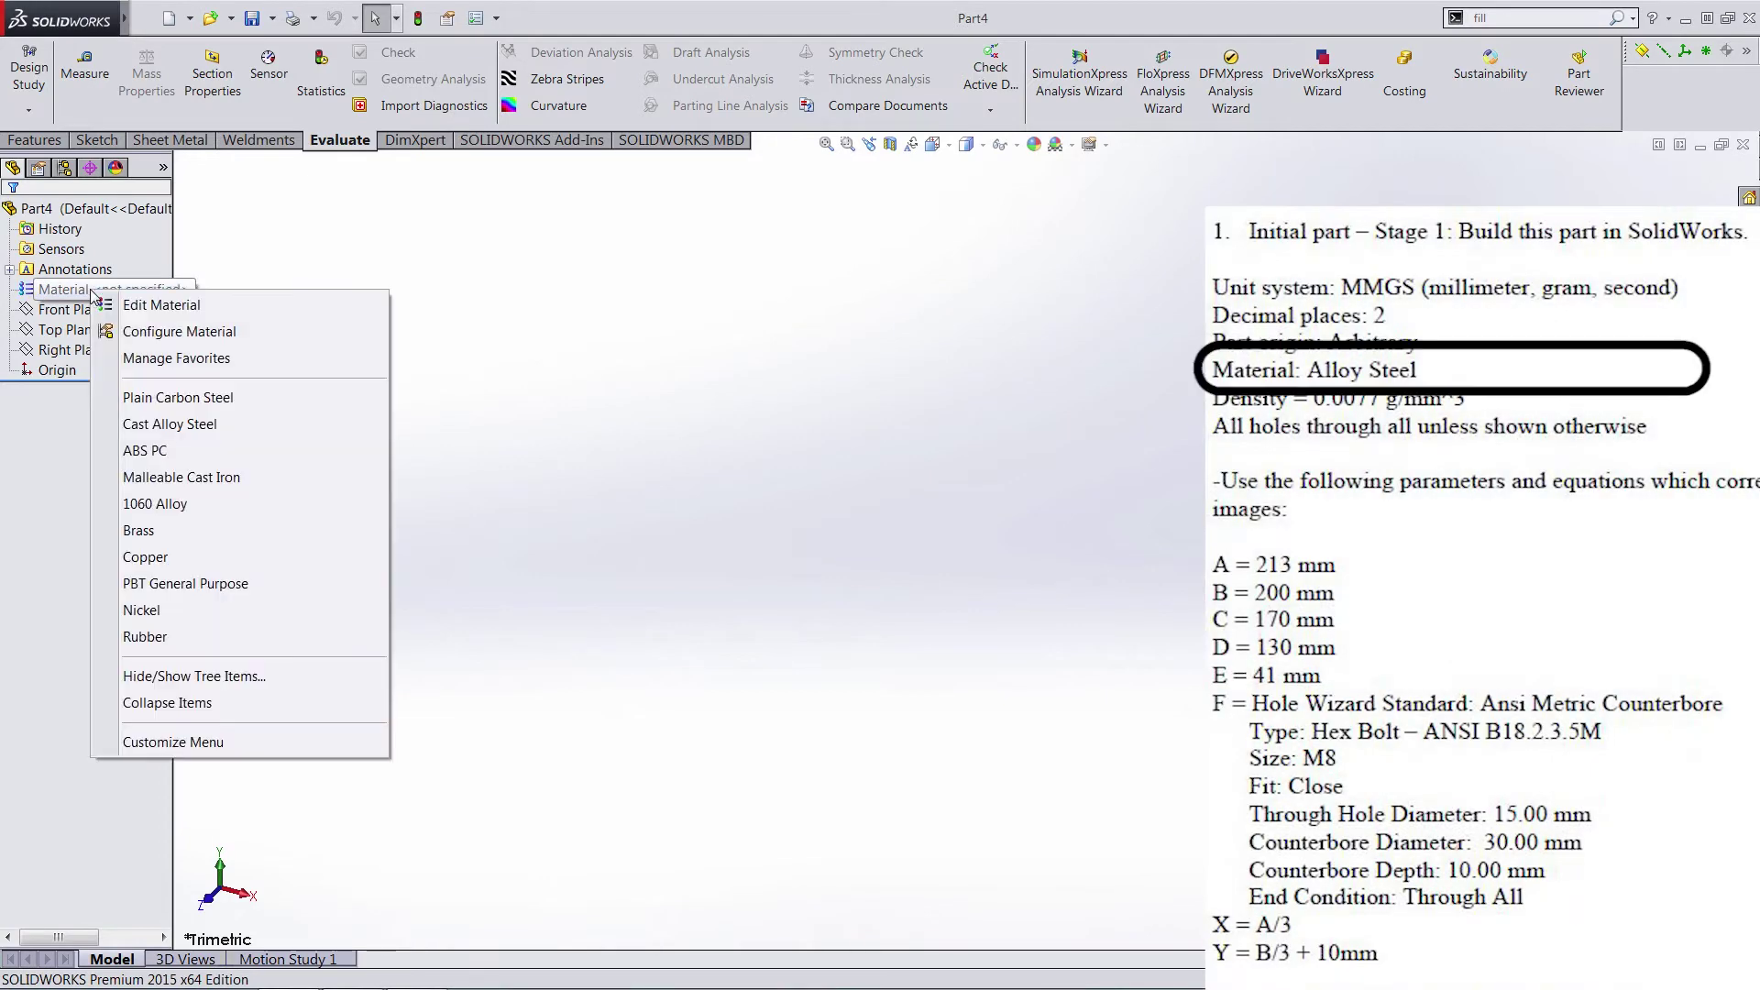
{"action": "left_click", "coordinate": [165, 301]}
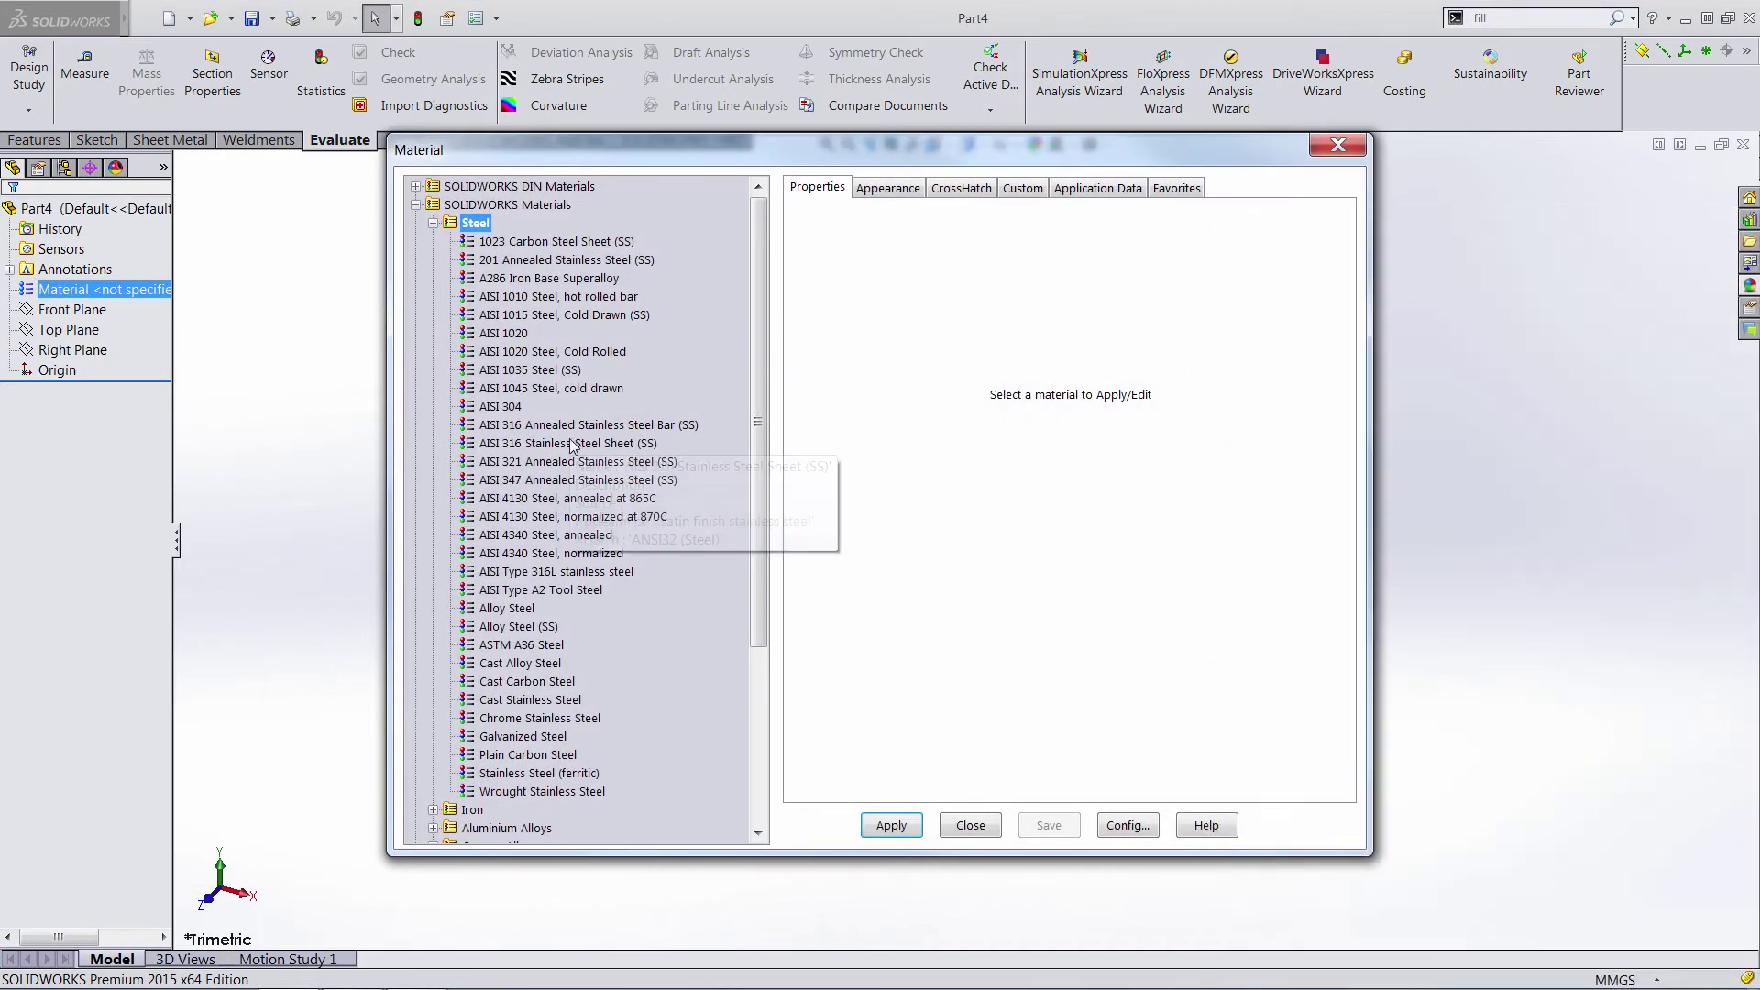
{"action": "left_click", "coordinate": [503, 610]}
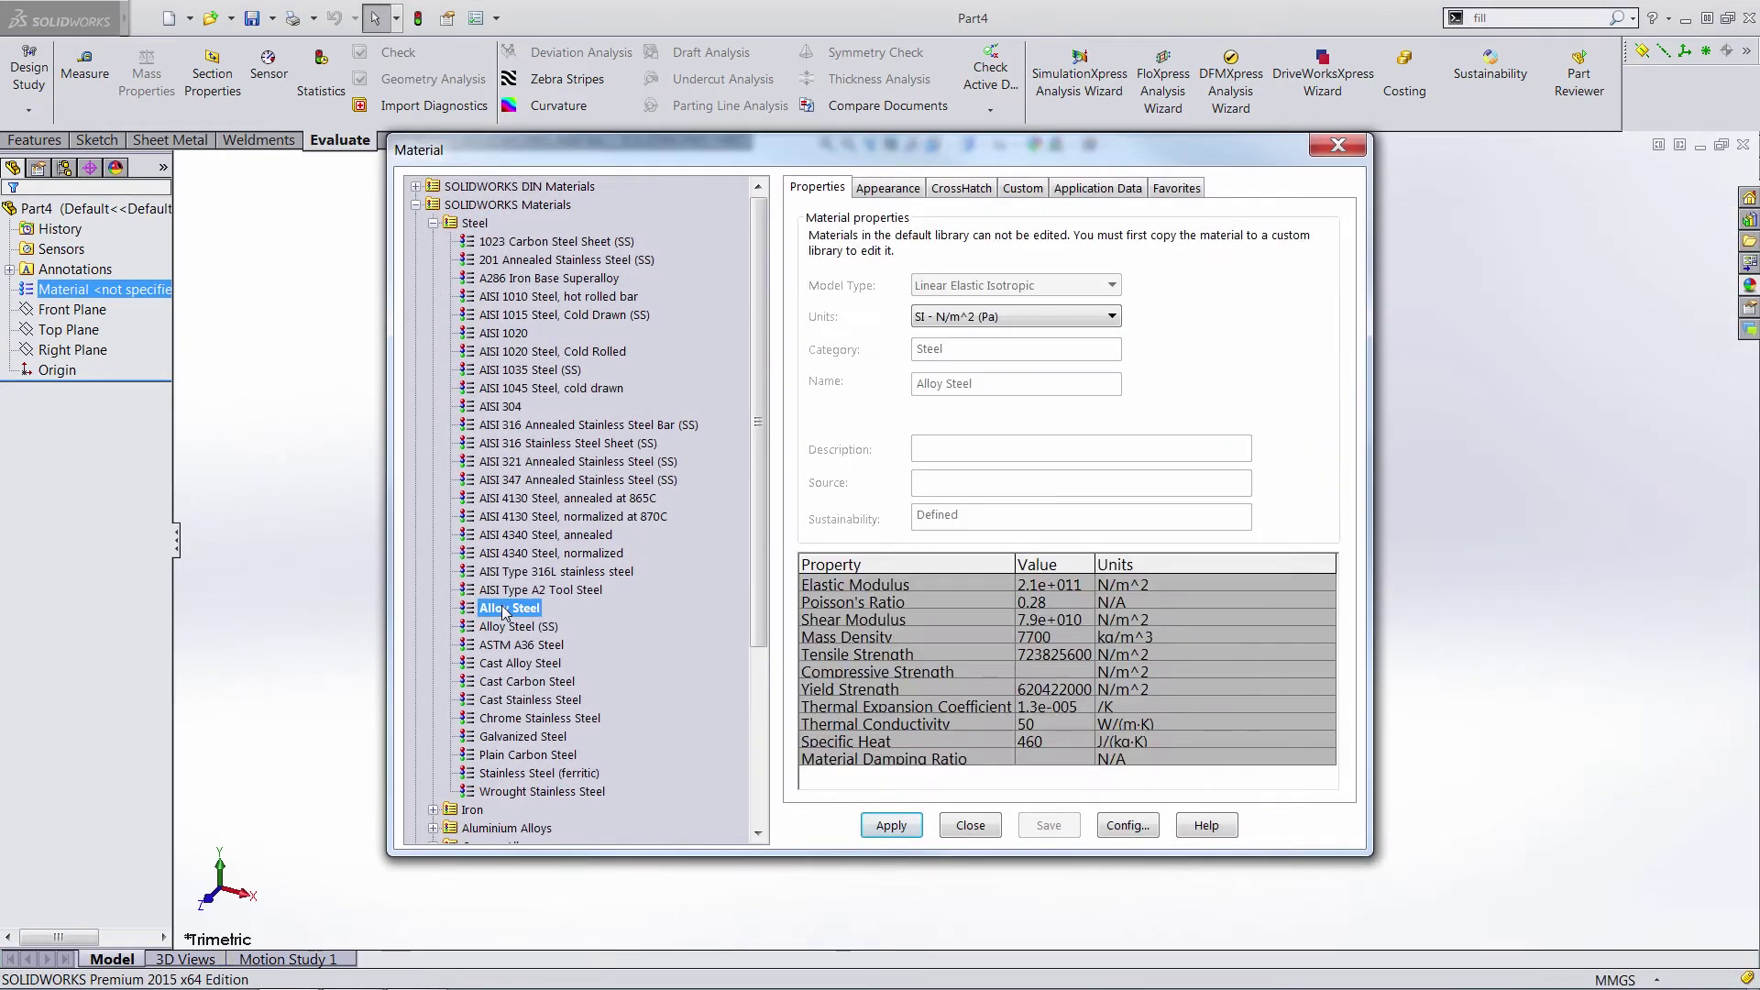
{"action": "left_click", "coordinate": [891, 825]}
{"action": "left_click", "coordinate": [970, 825]}
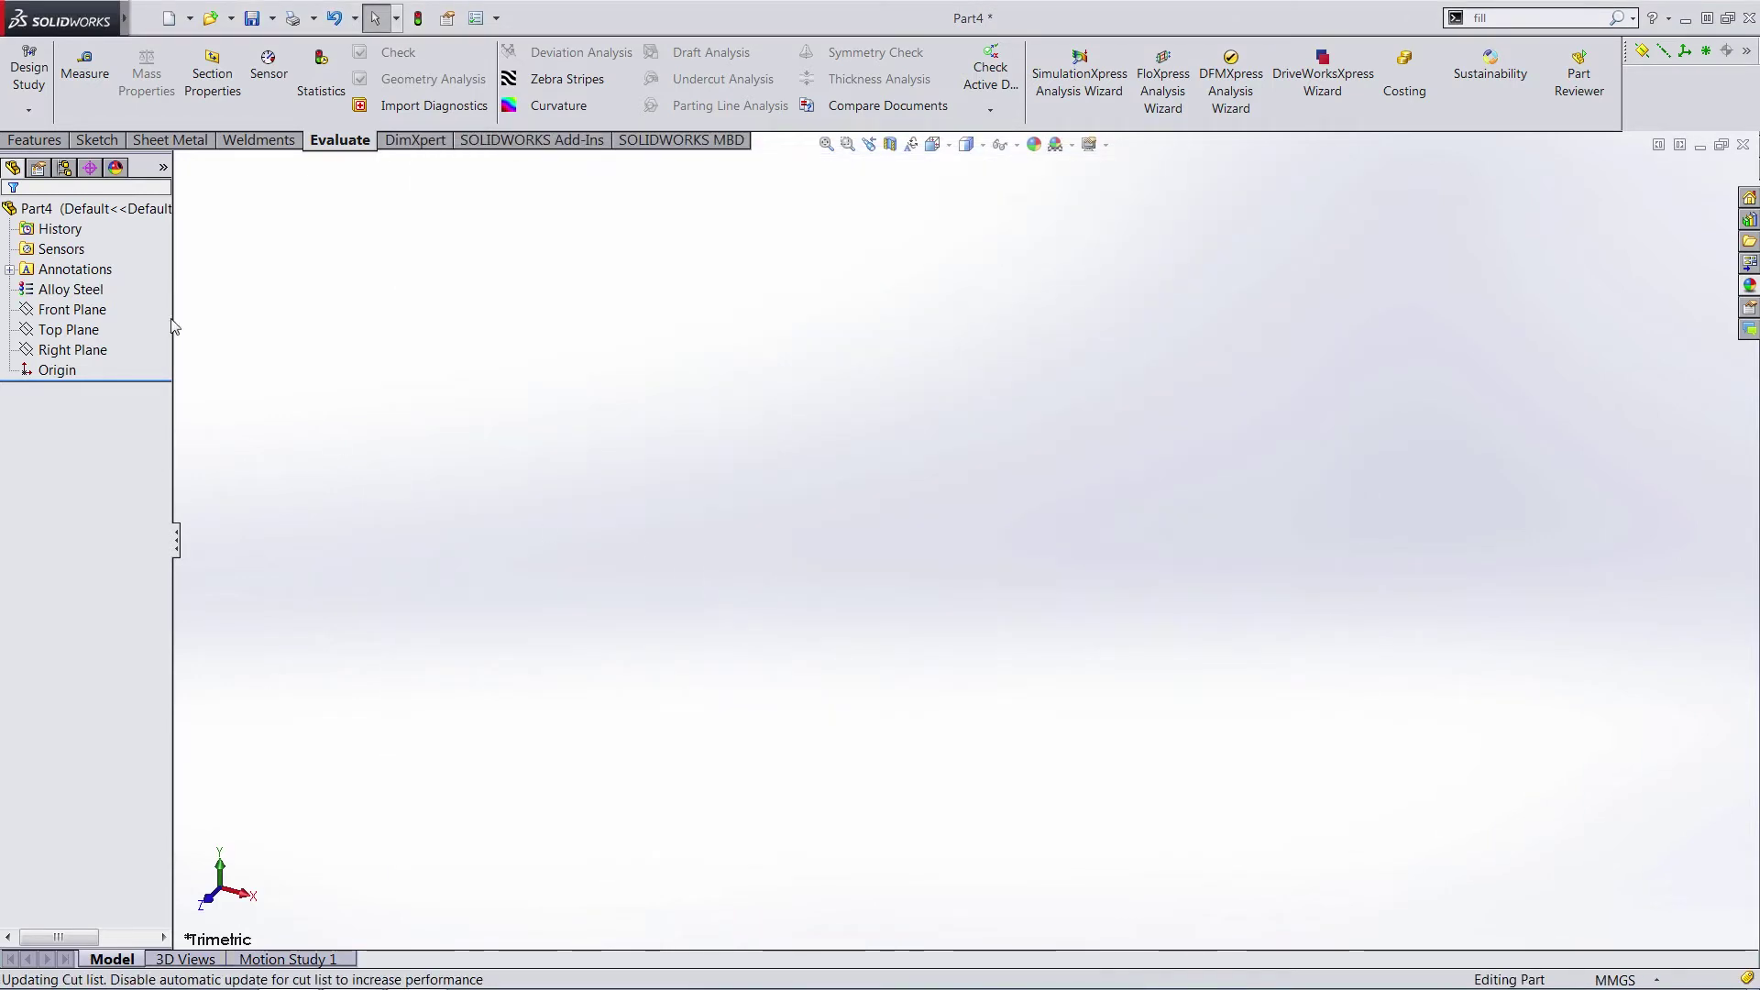
{"action": "left_click", "coordinate": [64, 291]}
{"action": "left_click", "coordinate": [699, 424]}
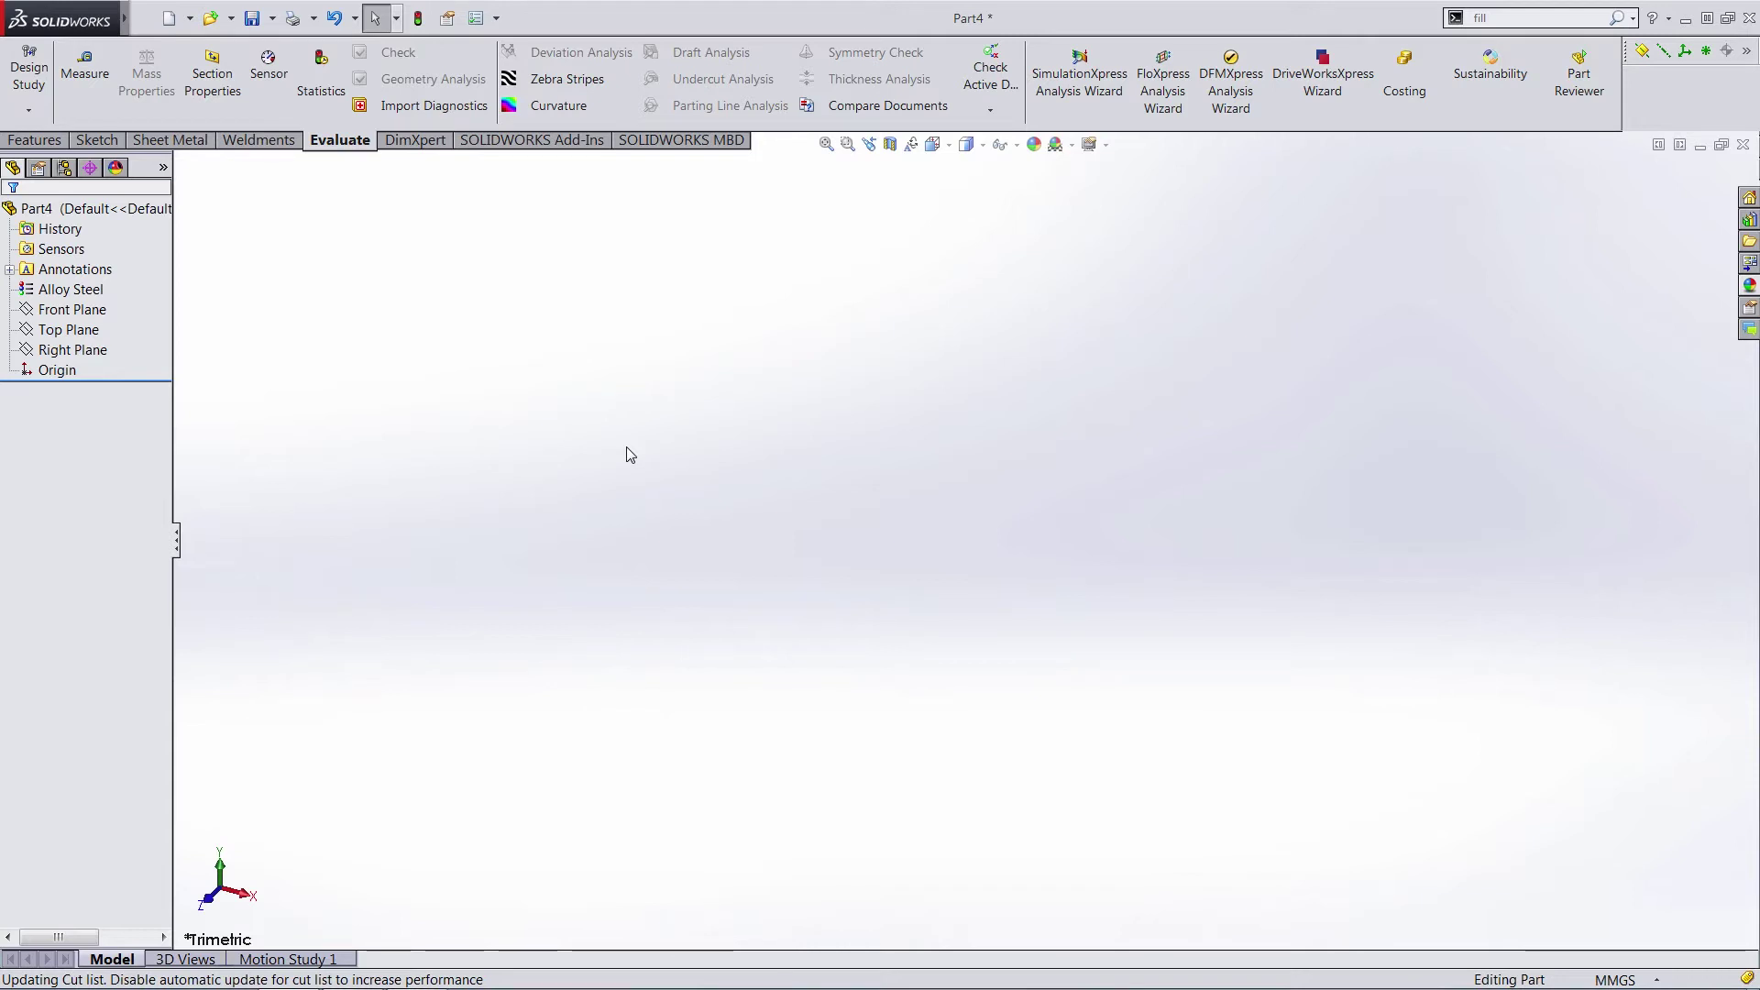
{"action": "key", "text": "s"}
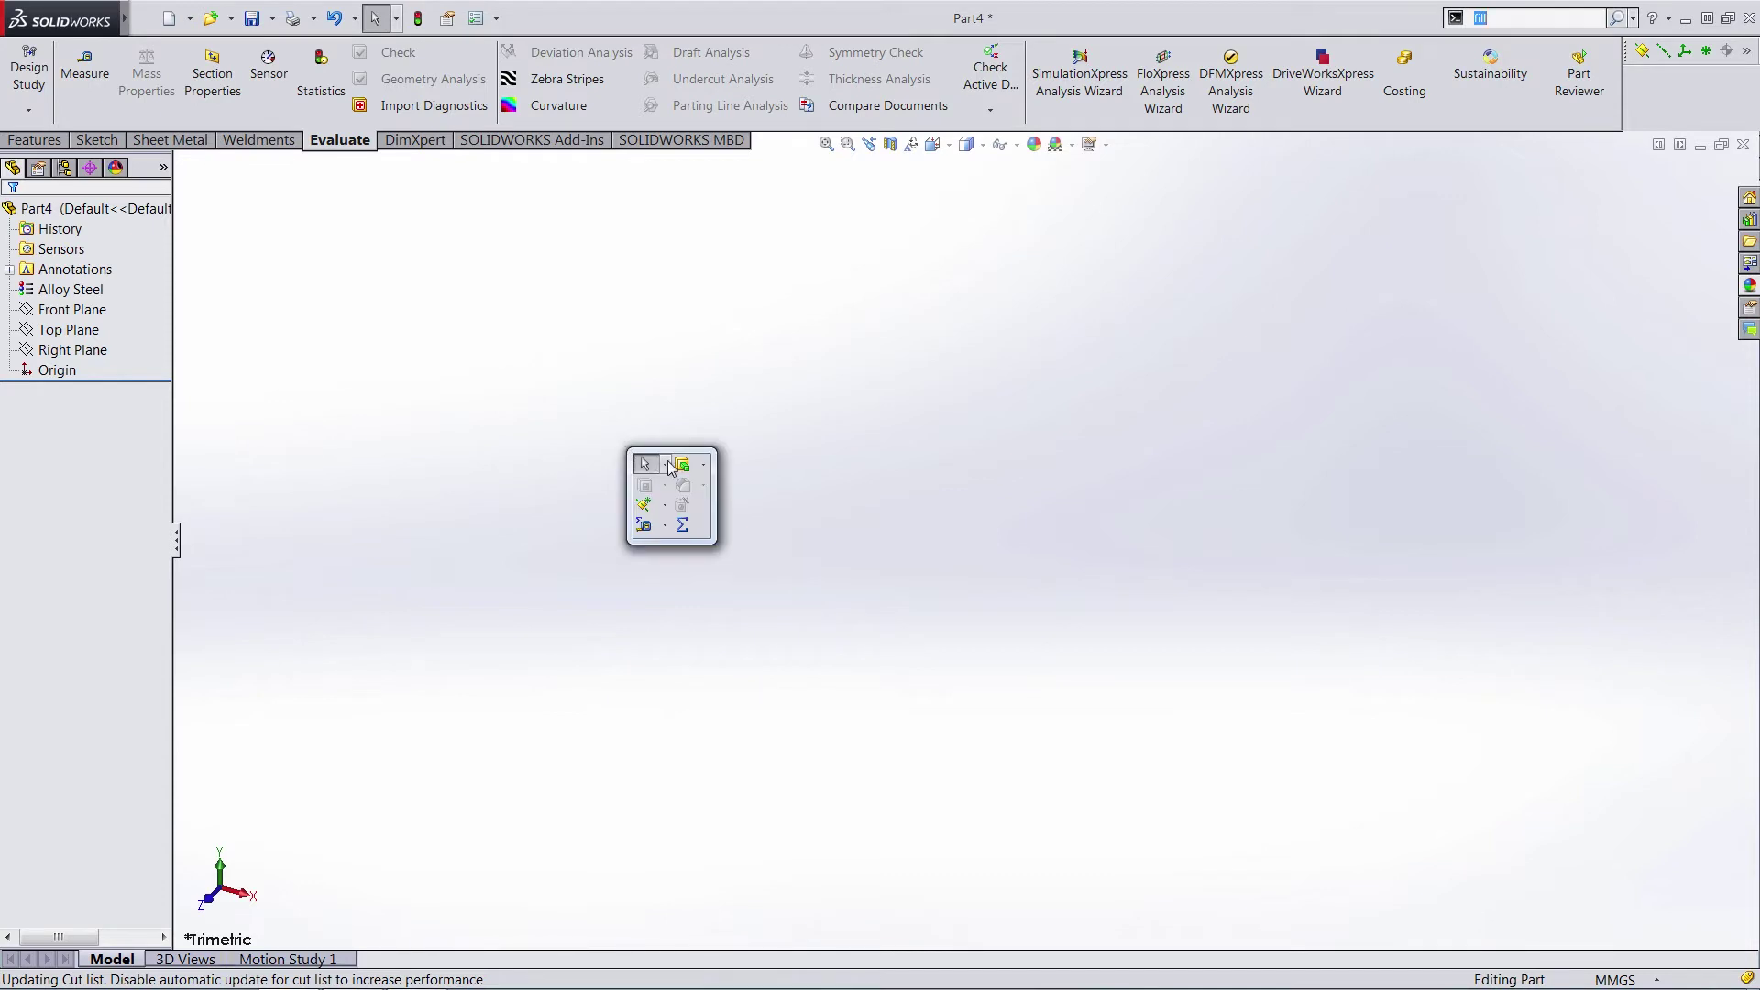
Open the Equations manager and add global variables a = 213 and b = 200.
{"action": "left_click", "coordinate": [681, 524]}
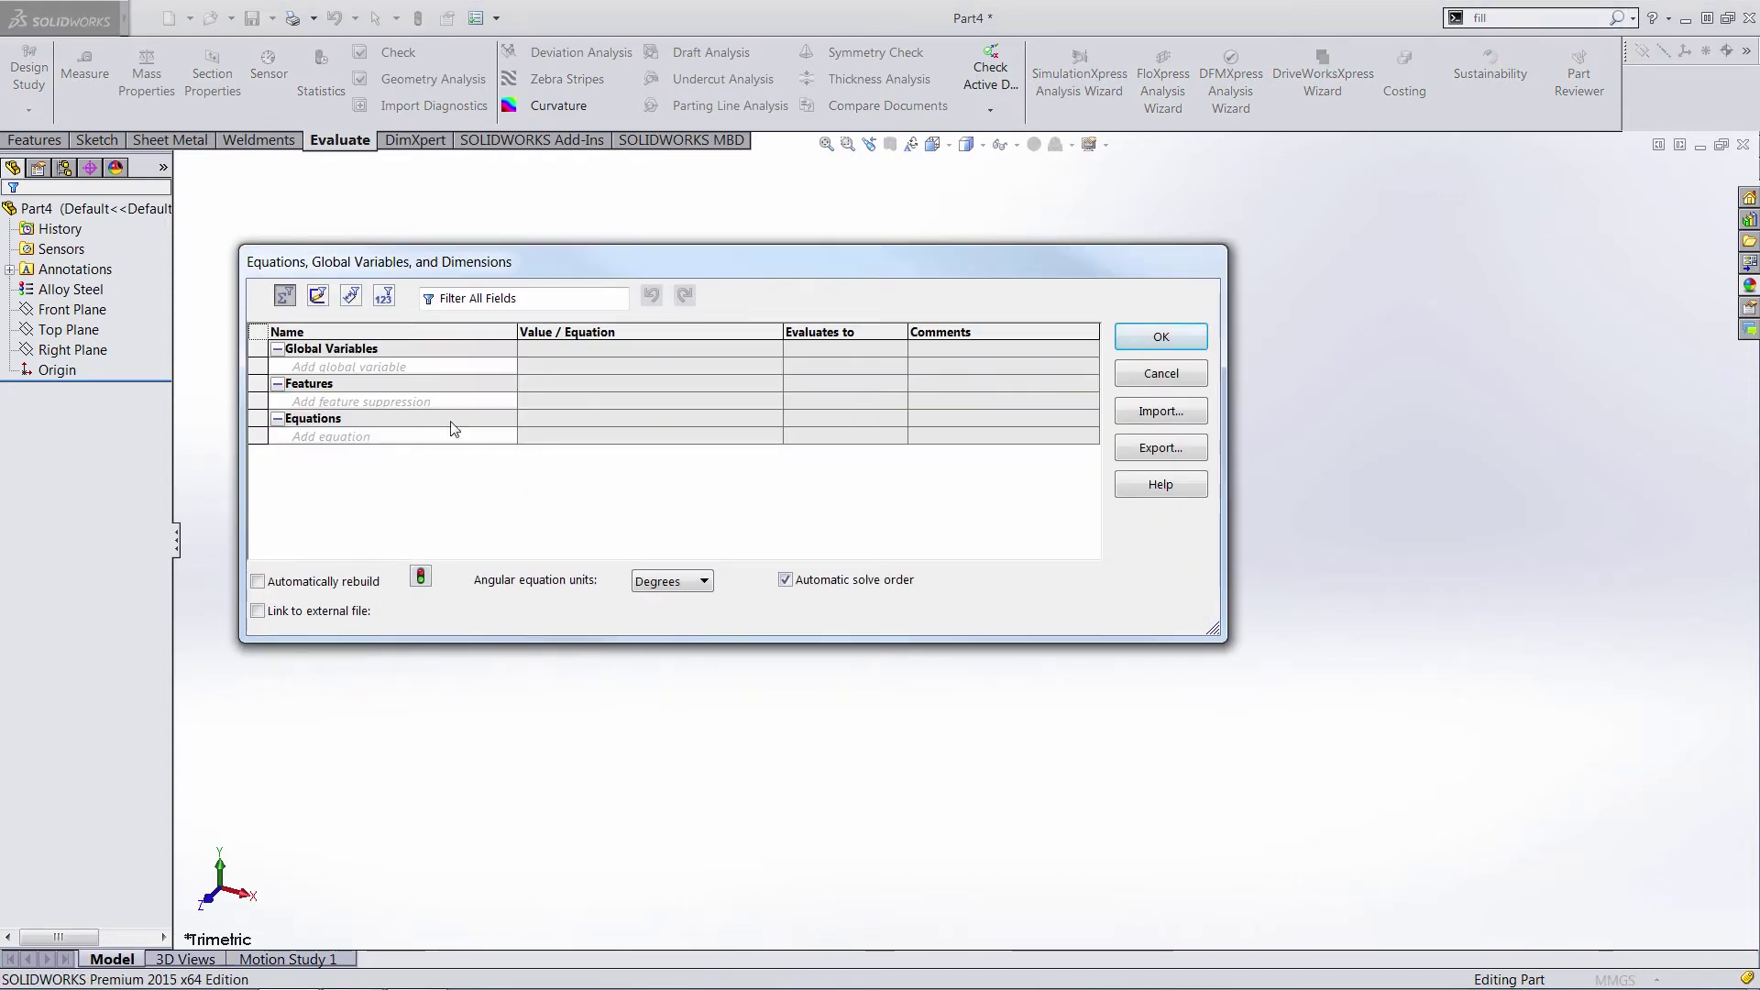
{"action": "left_click", "coordinate": [387, 368]}
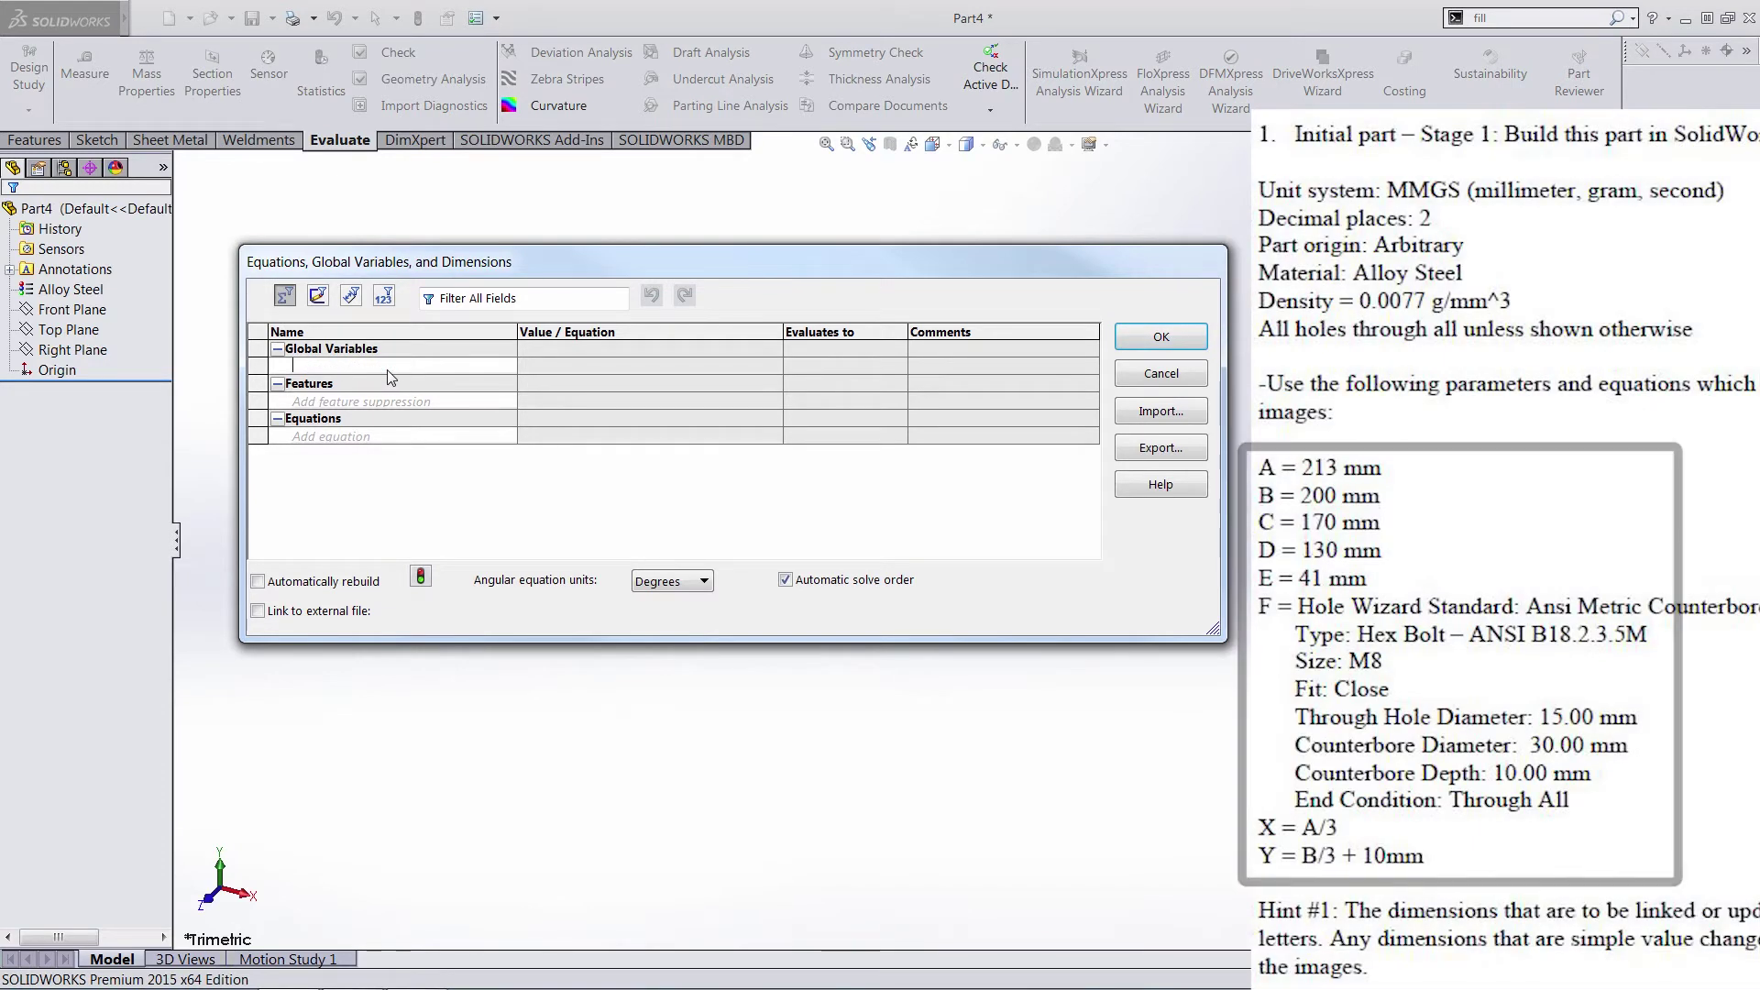
{"action": "type", "text": "a"}
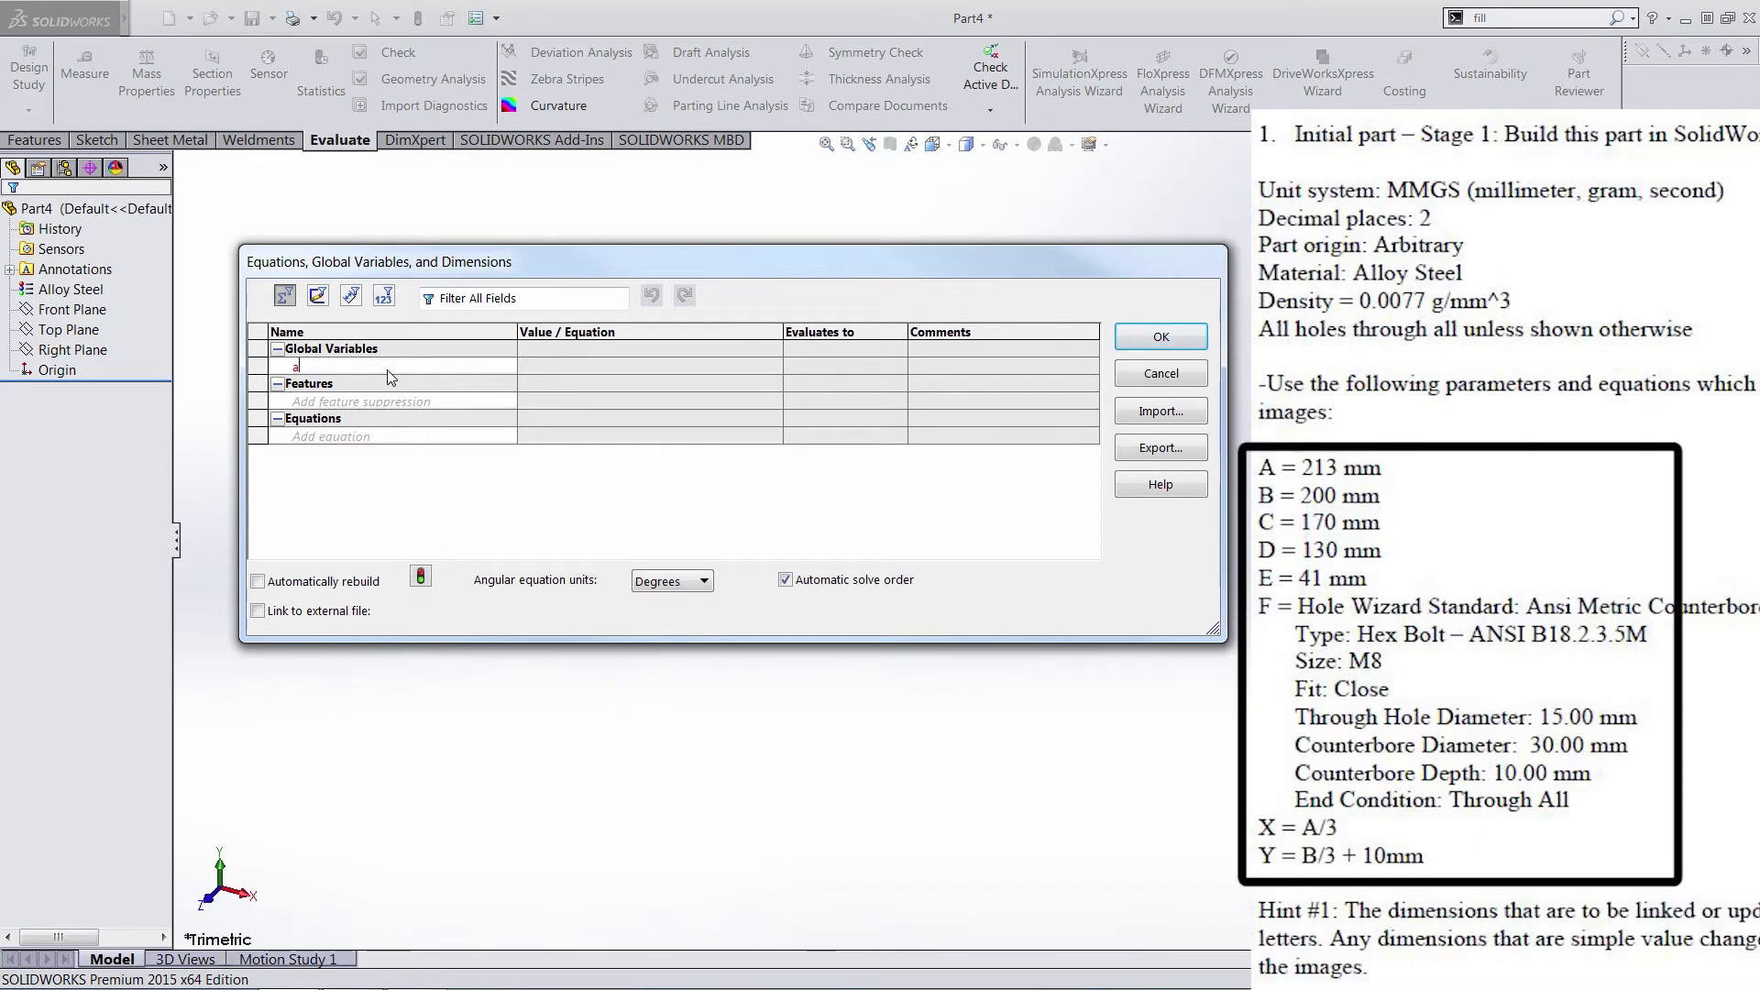
{"action": "key", "text": "Tab"}
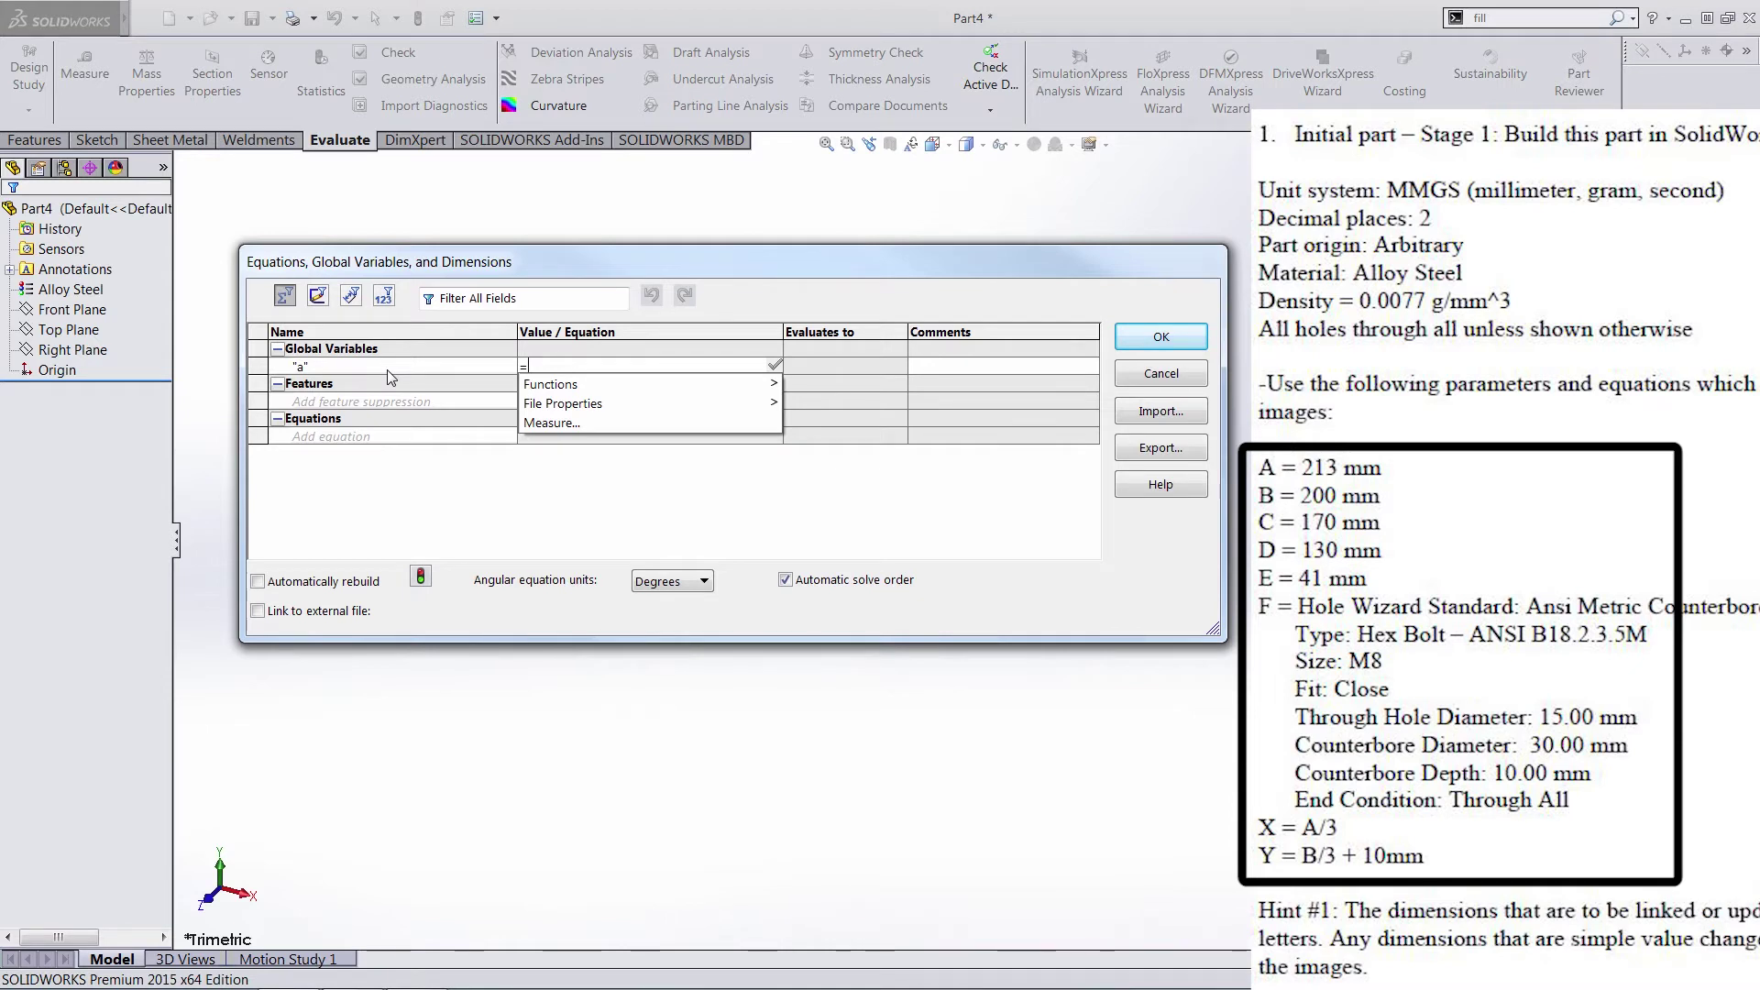
{"action": "type", "text": "213"}
{"action": "key", "text": "Tab"}
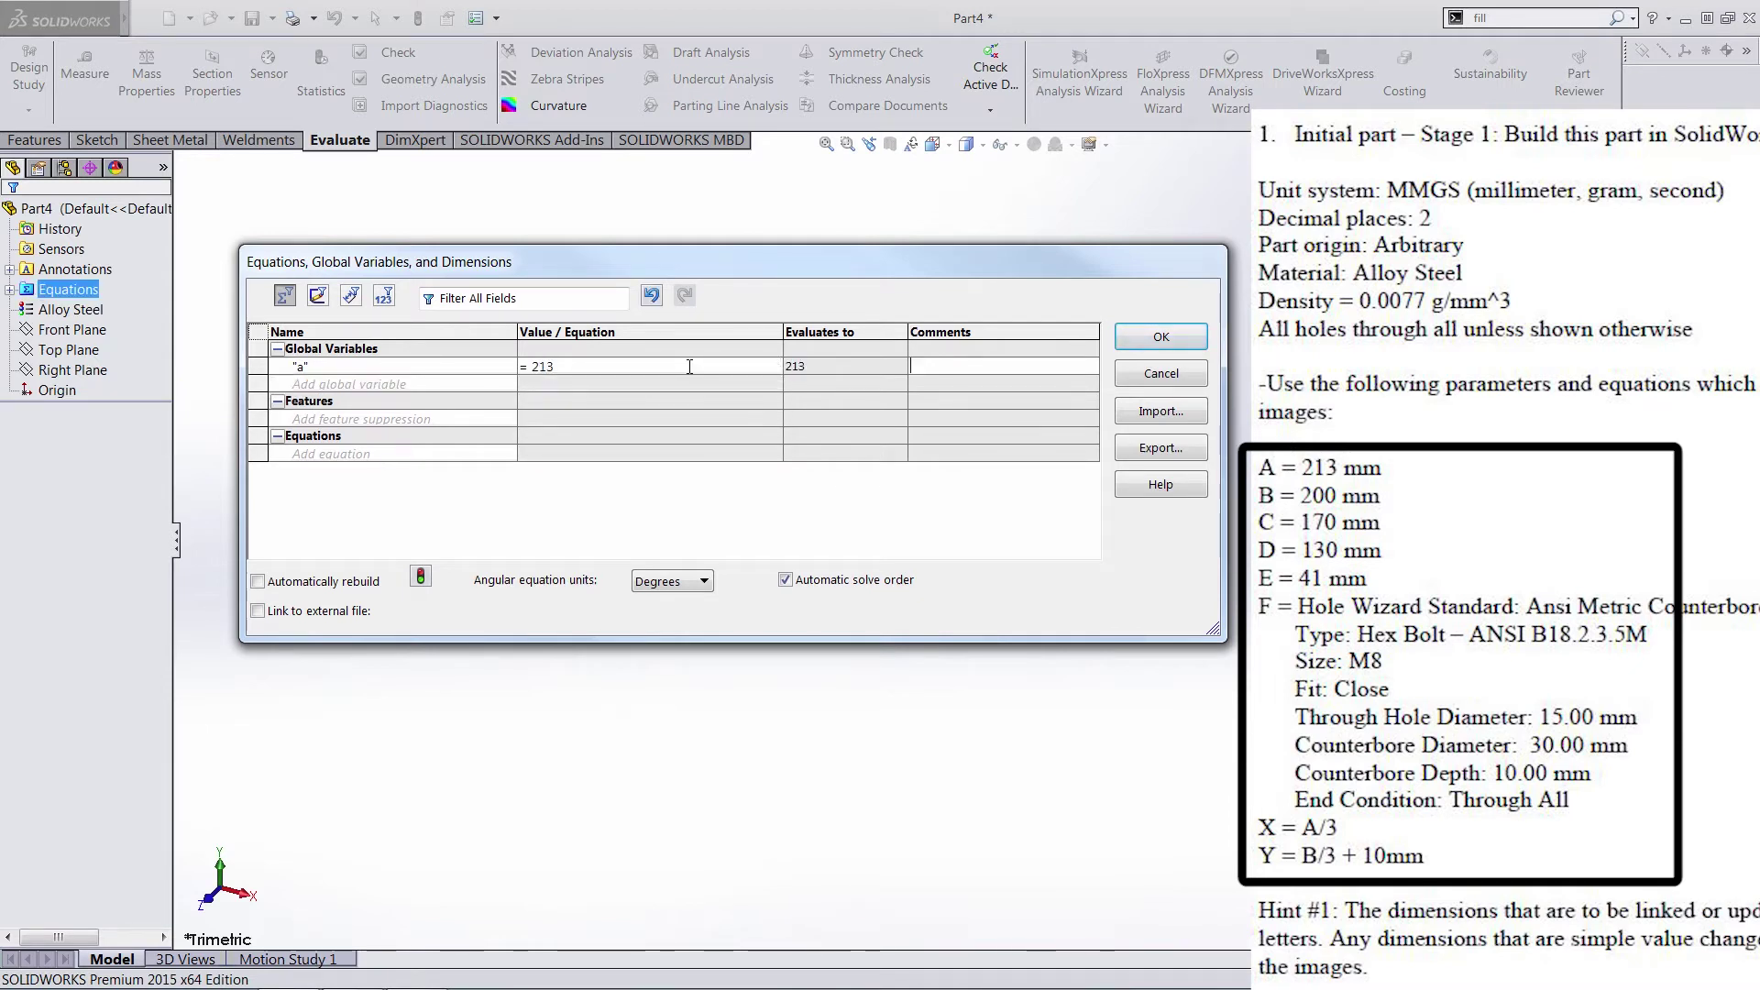
{"action": "left_click", "coordinate": [435, 384]}
{"action": "type", "text": "b"}
{"action": "key", "text": "Tab"}
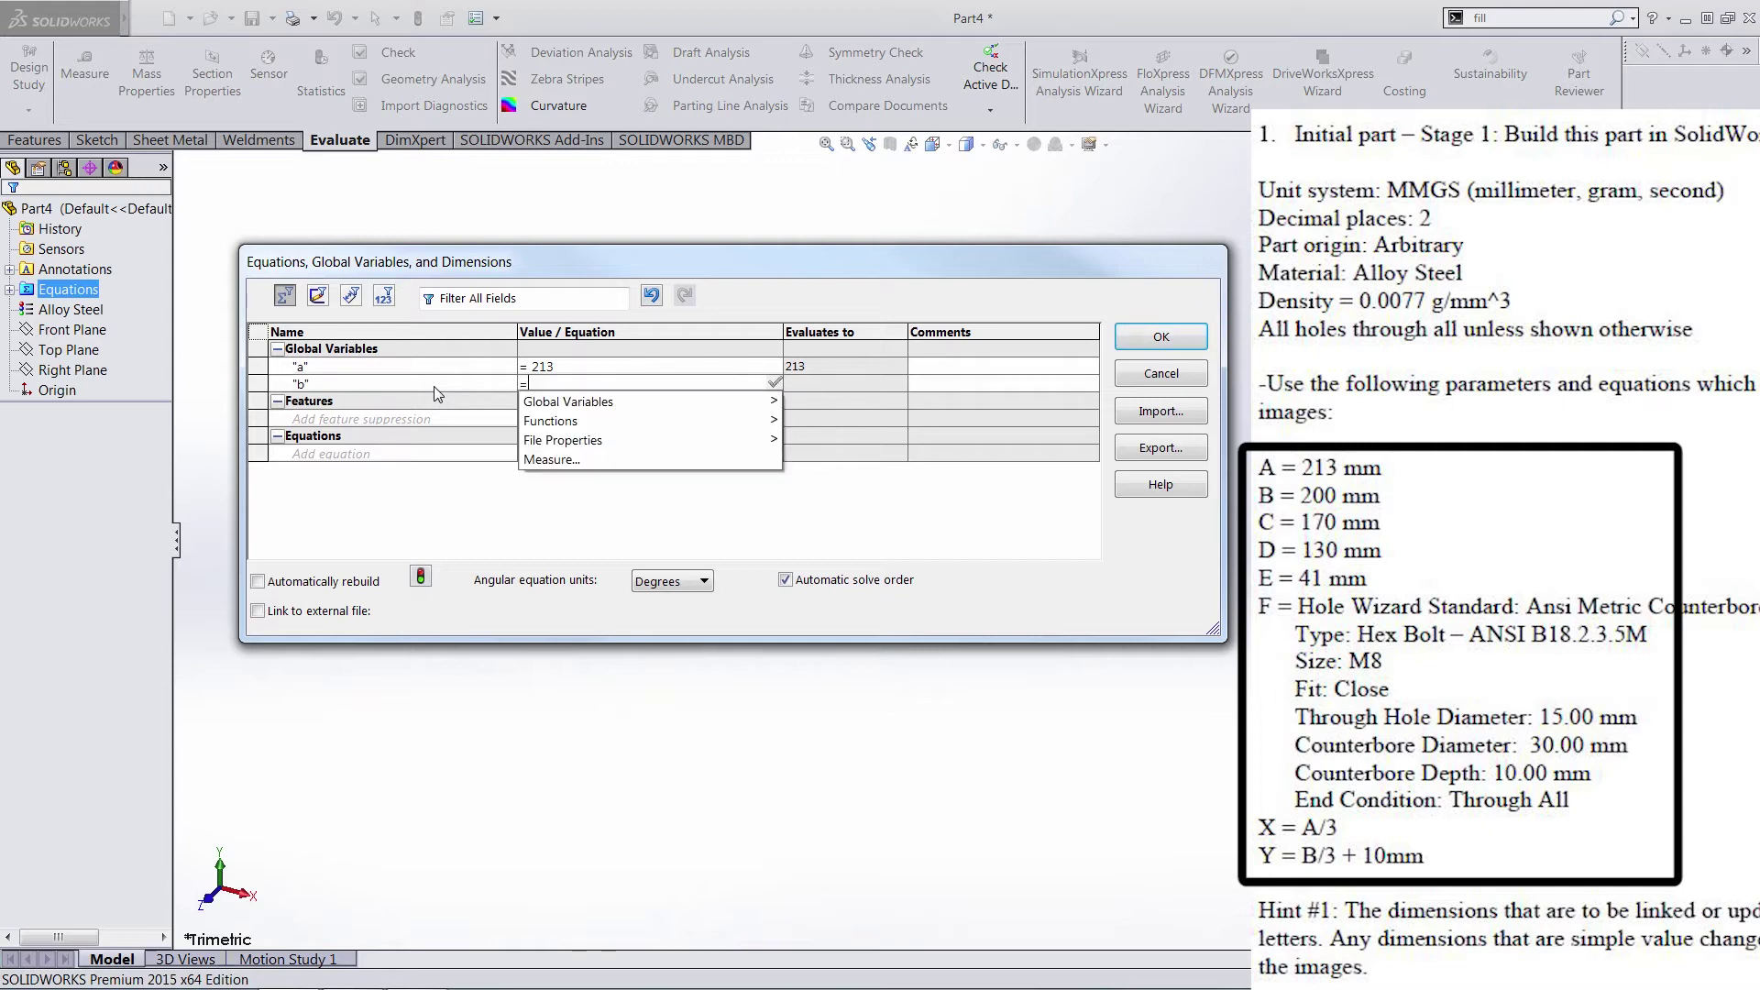
{"action": "type", "text": "200"}
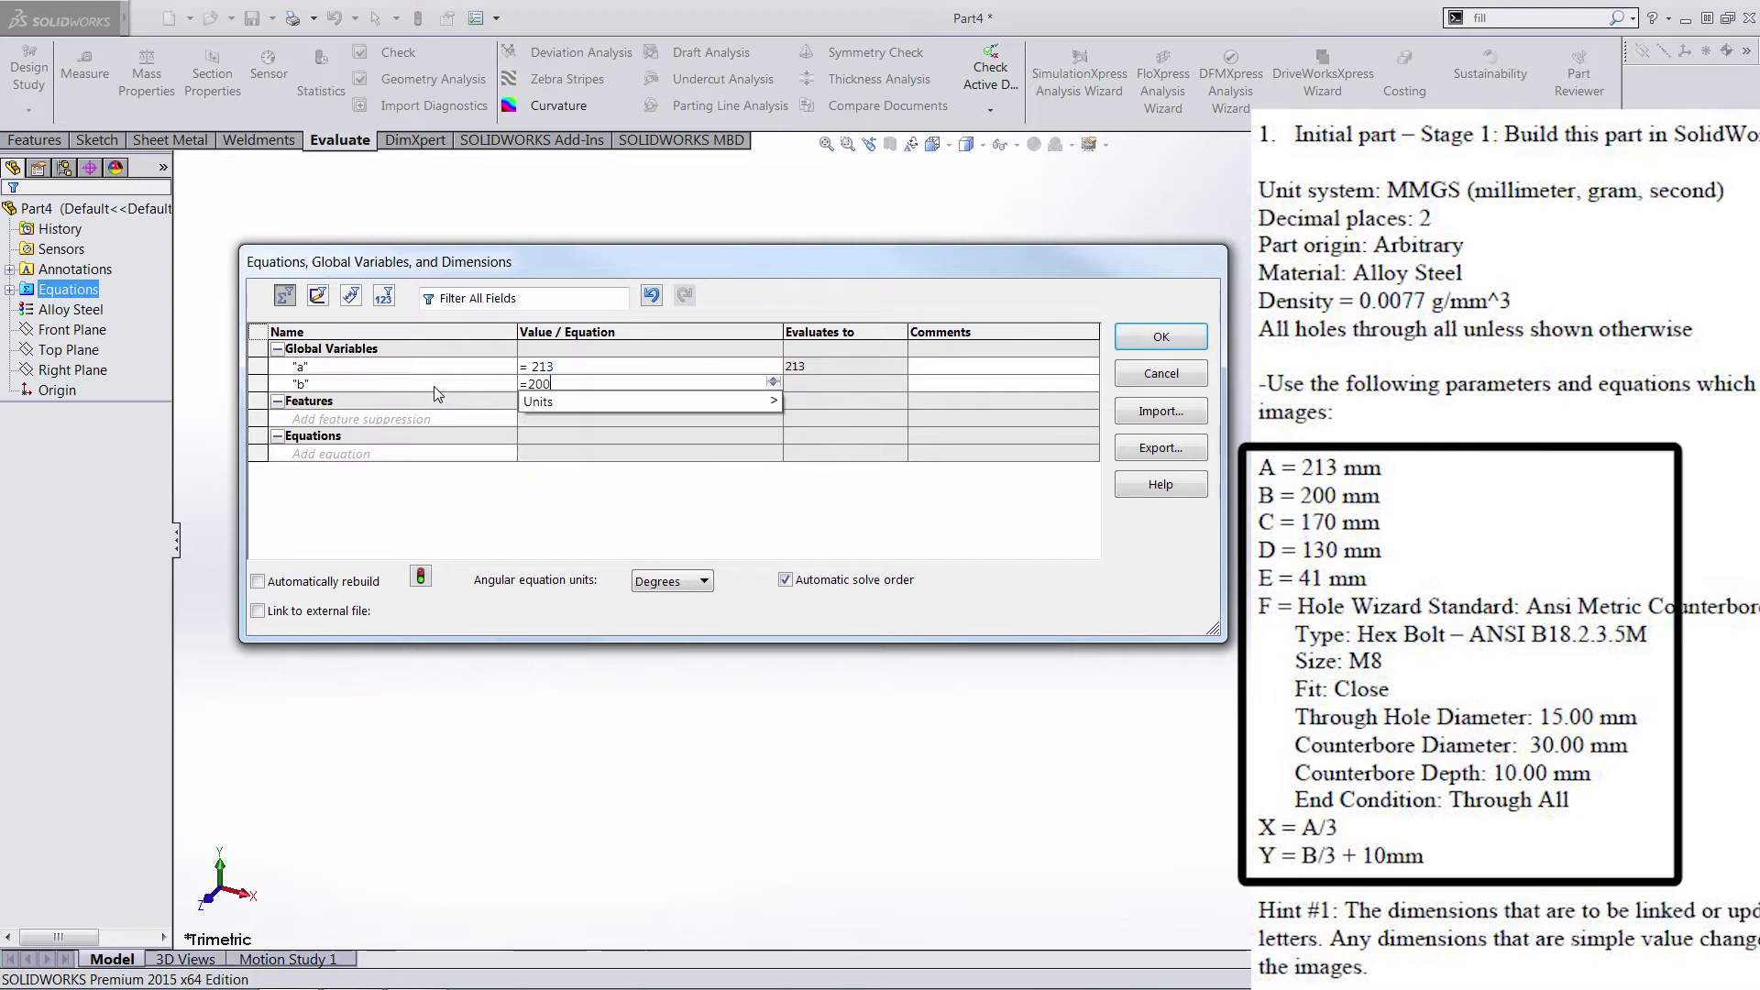
{"action": "key", "text": "Tab"}
Add global variables c = 170 and d = 130.
{"action": "left_click", "coordinate": [420, 403]}
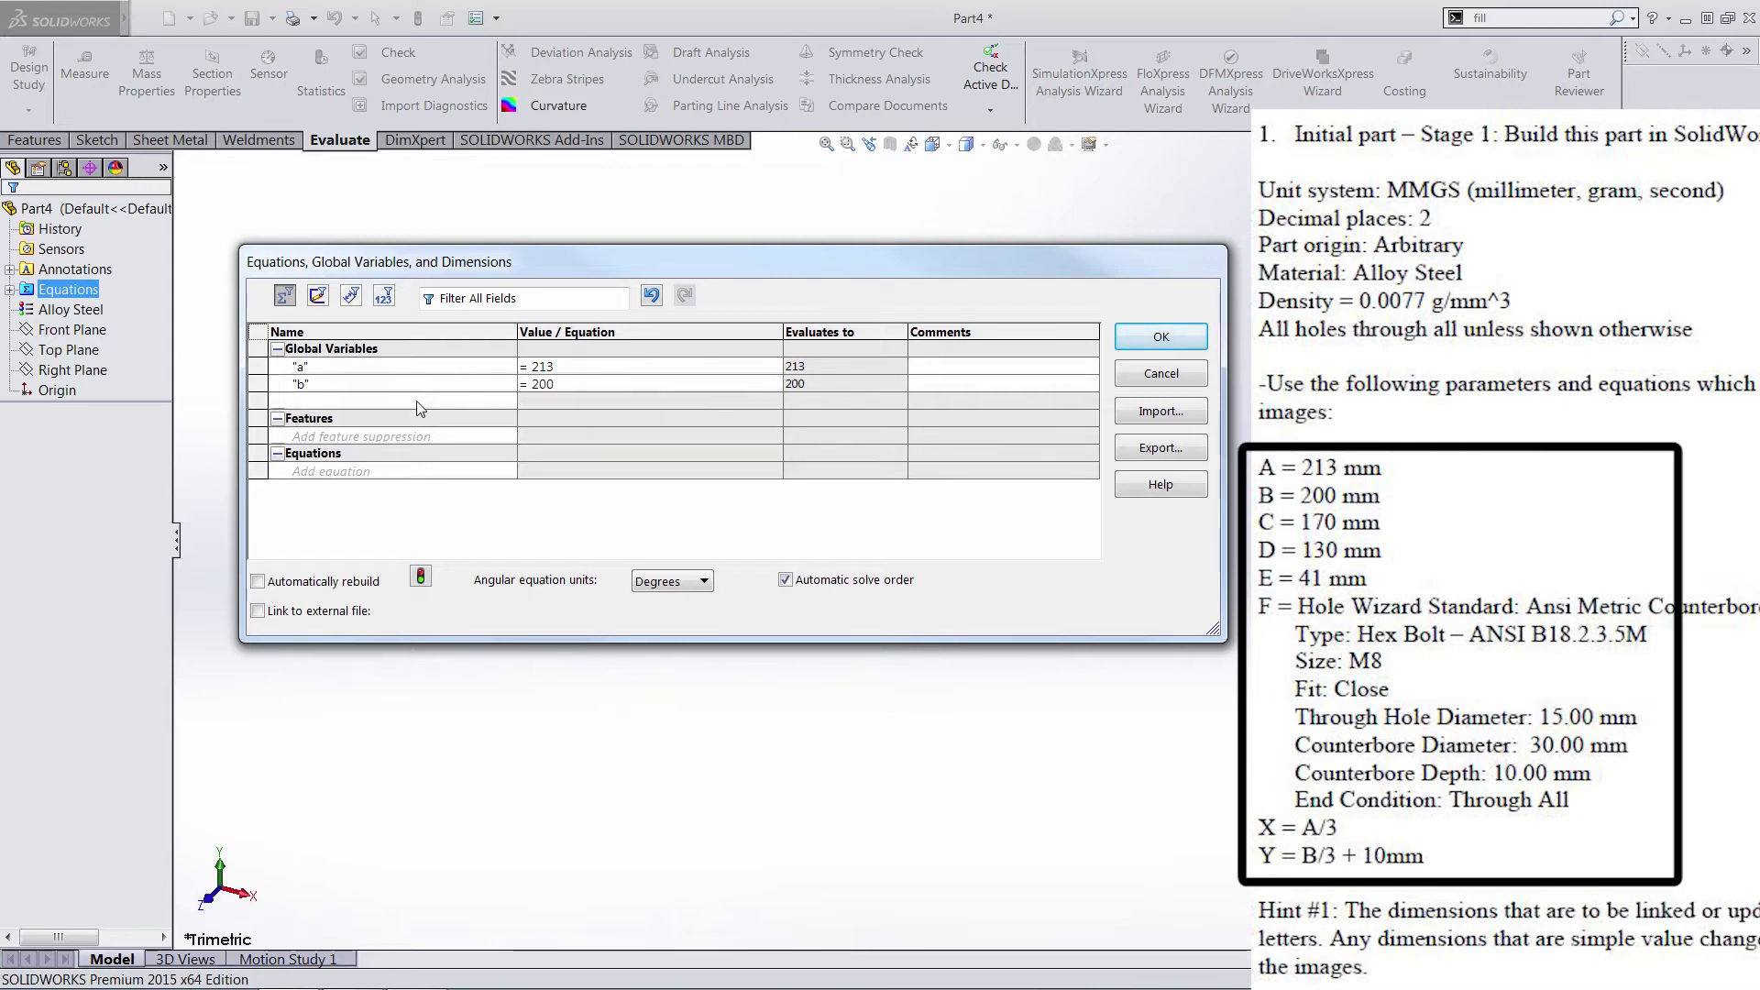
{"action": "type", "text": "c"}
{"action": "key", "text": "Tab"}
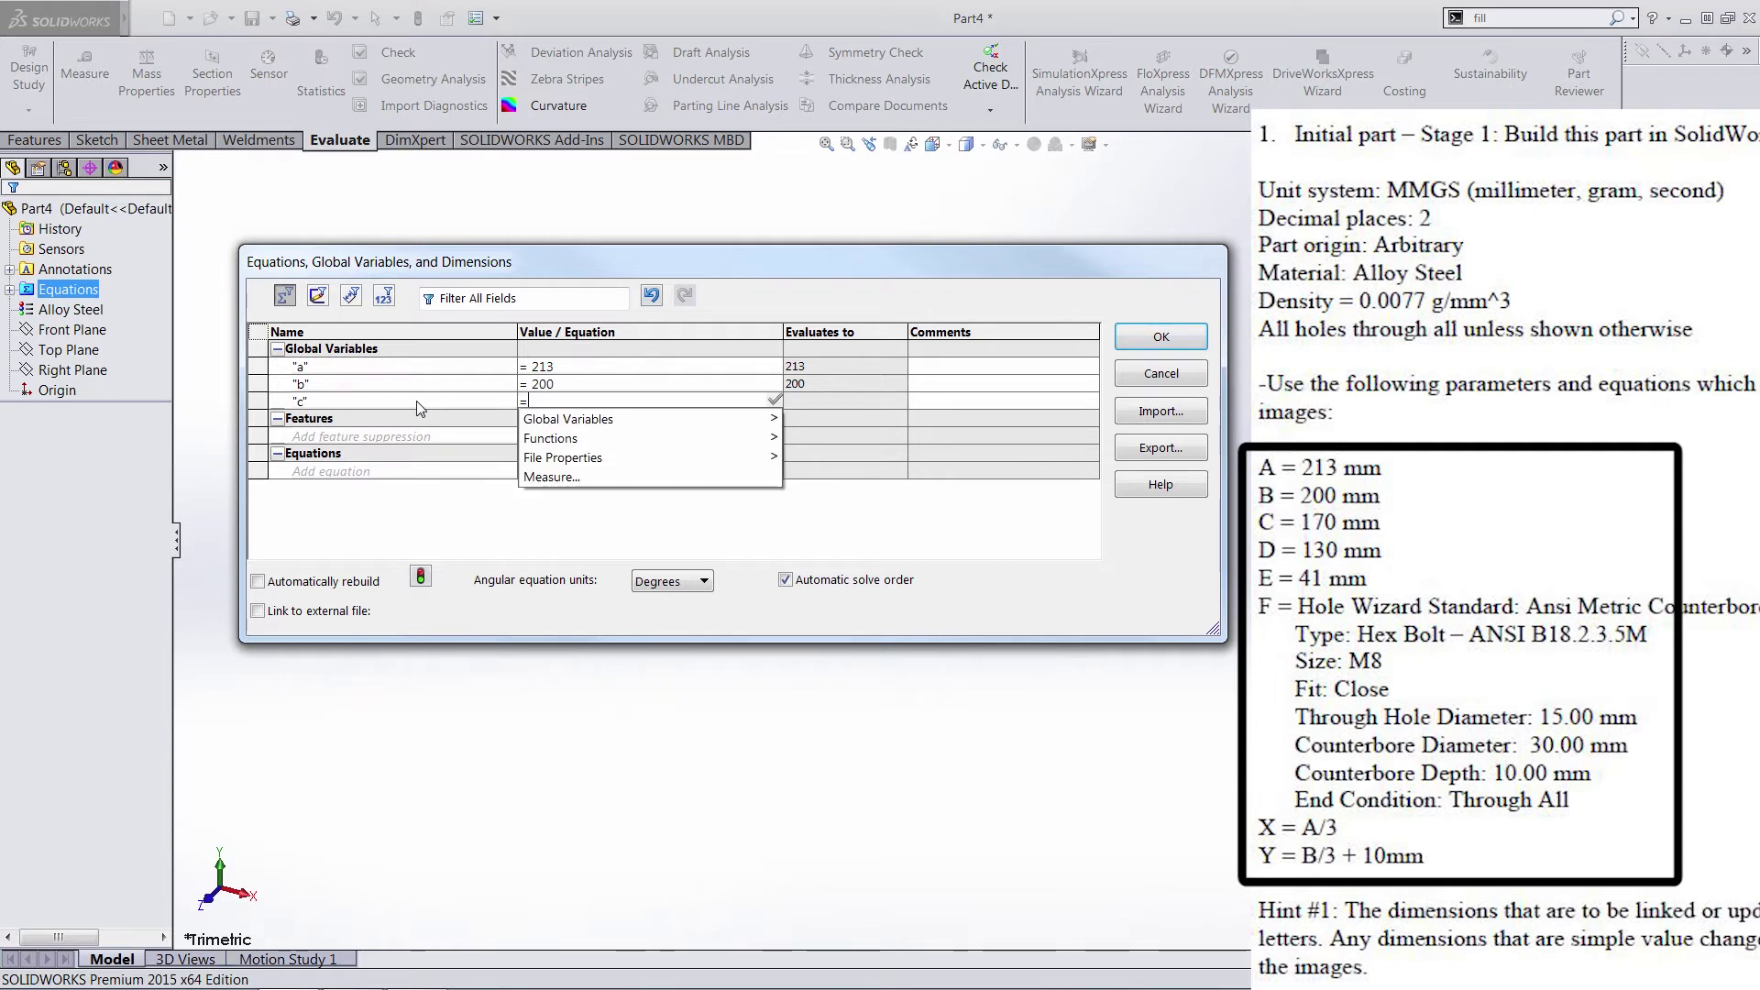
{"action": "type", "text": "170"}
{"action": "key", "text": "Tab"}
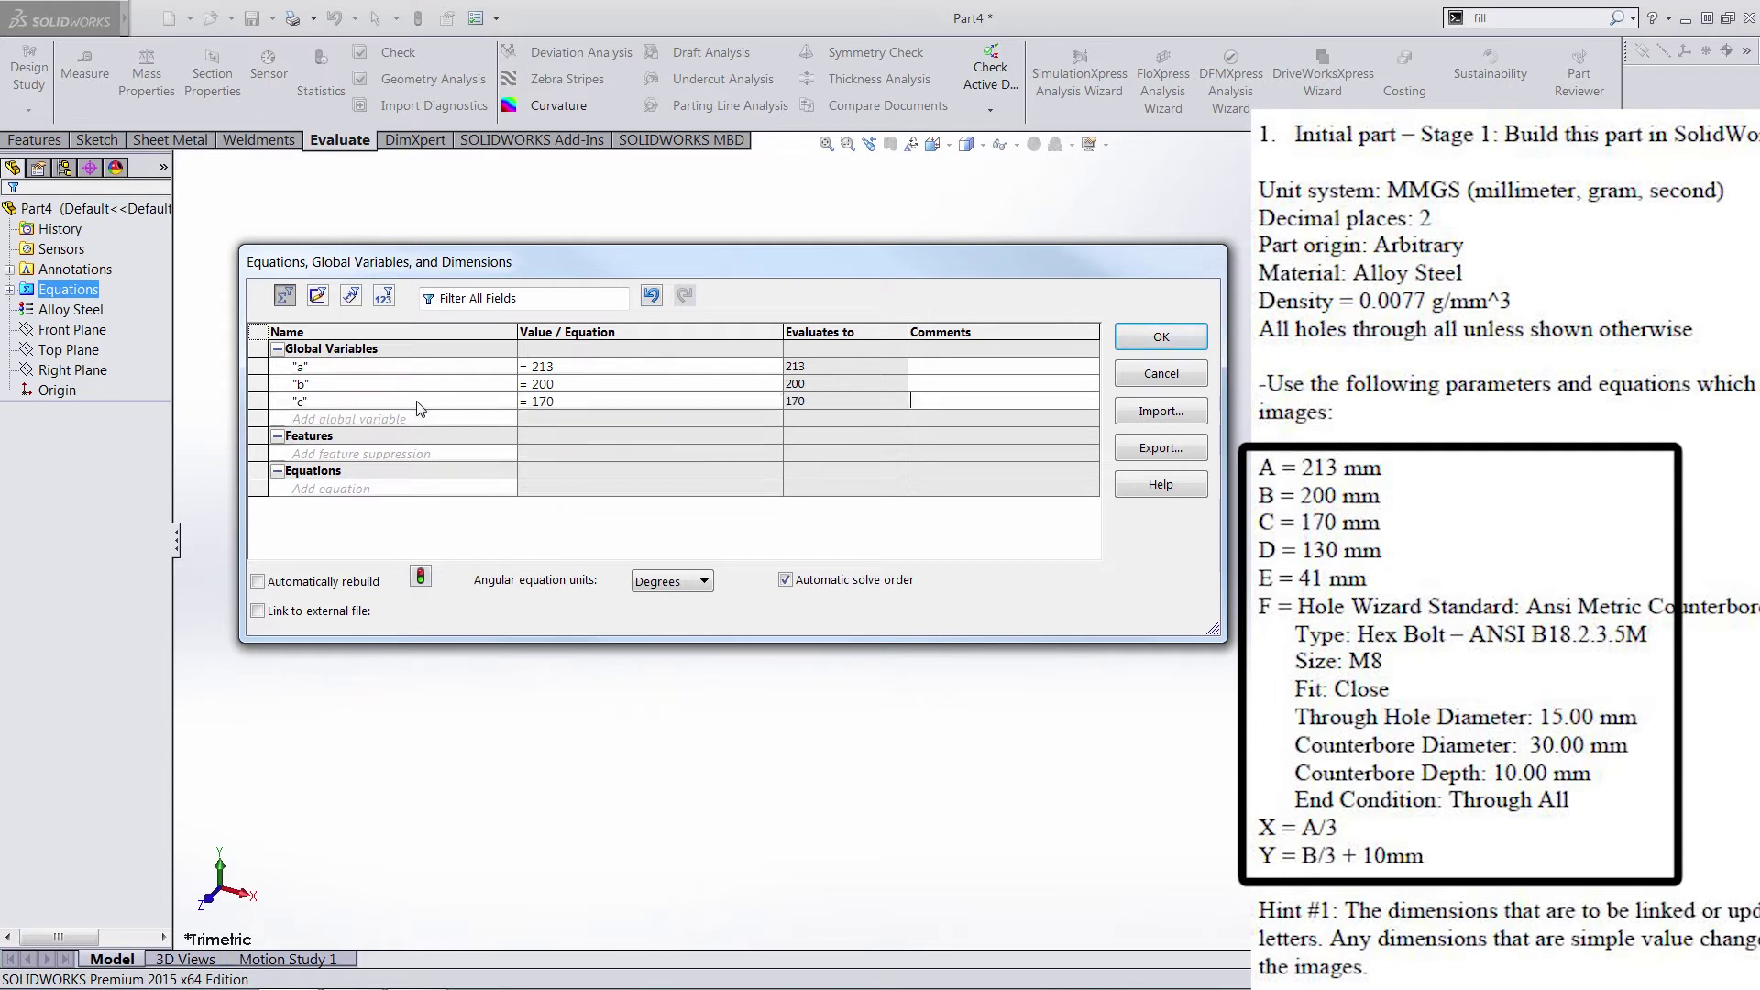
{"action": "left_click", "coordinate": [321, 418]}
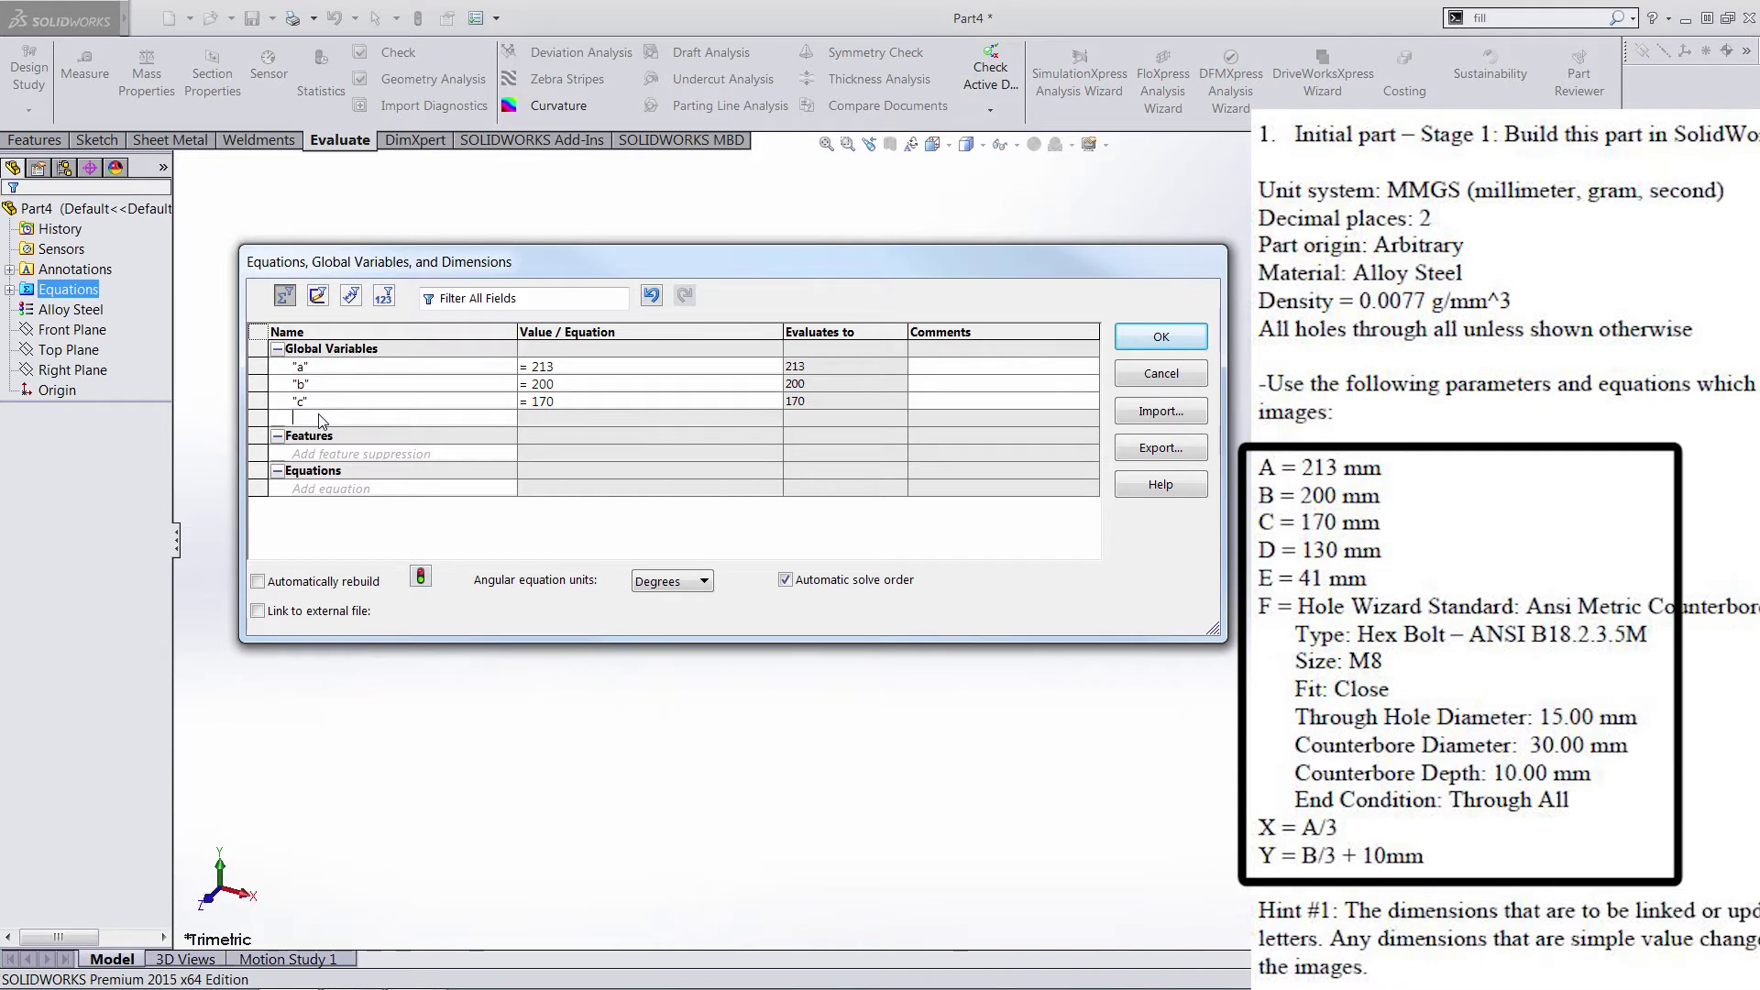
{"action": "type", "text": "d"}
{"action": "key", "text": "Tab"}
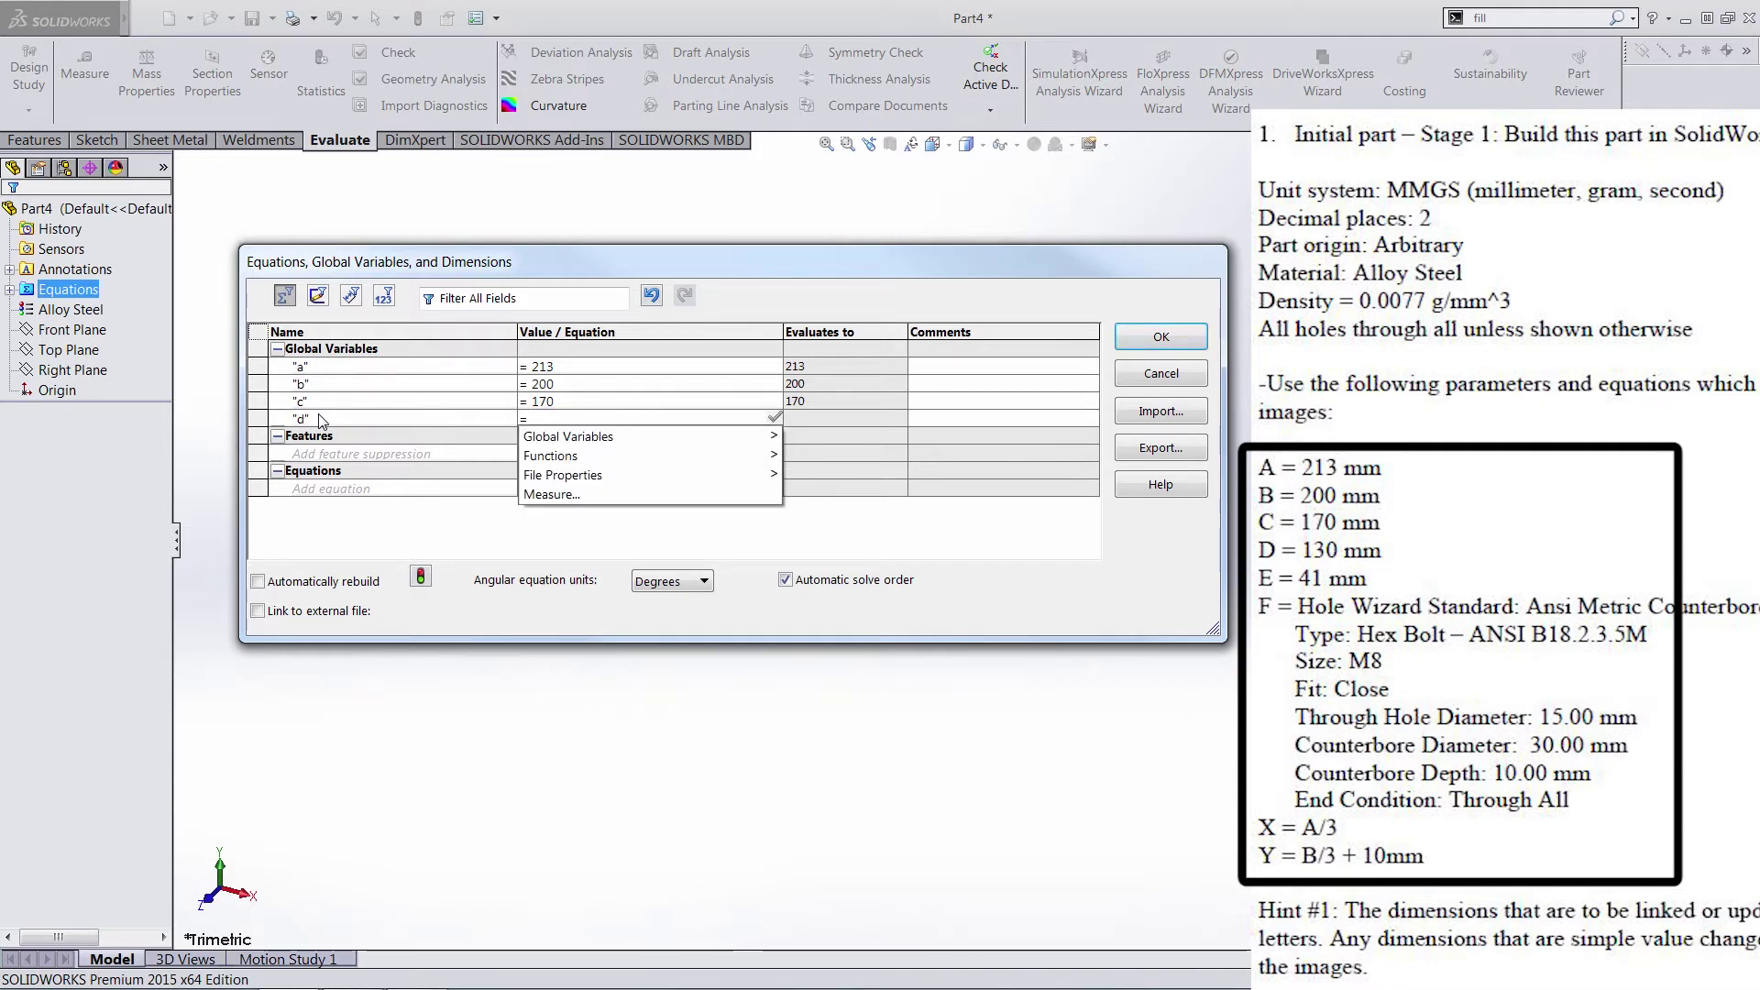
{"action": "type", "text": "130"}
{"action": "key", "text": "Tab"}
Add global variable e = 41 and begin another variable row.
{"action": "left_click", "coordinate": [321, 437]}
{"action": "type", "text": "e"}
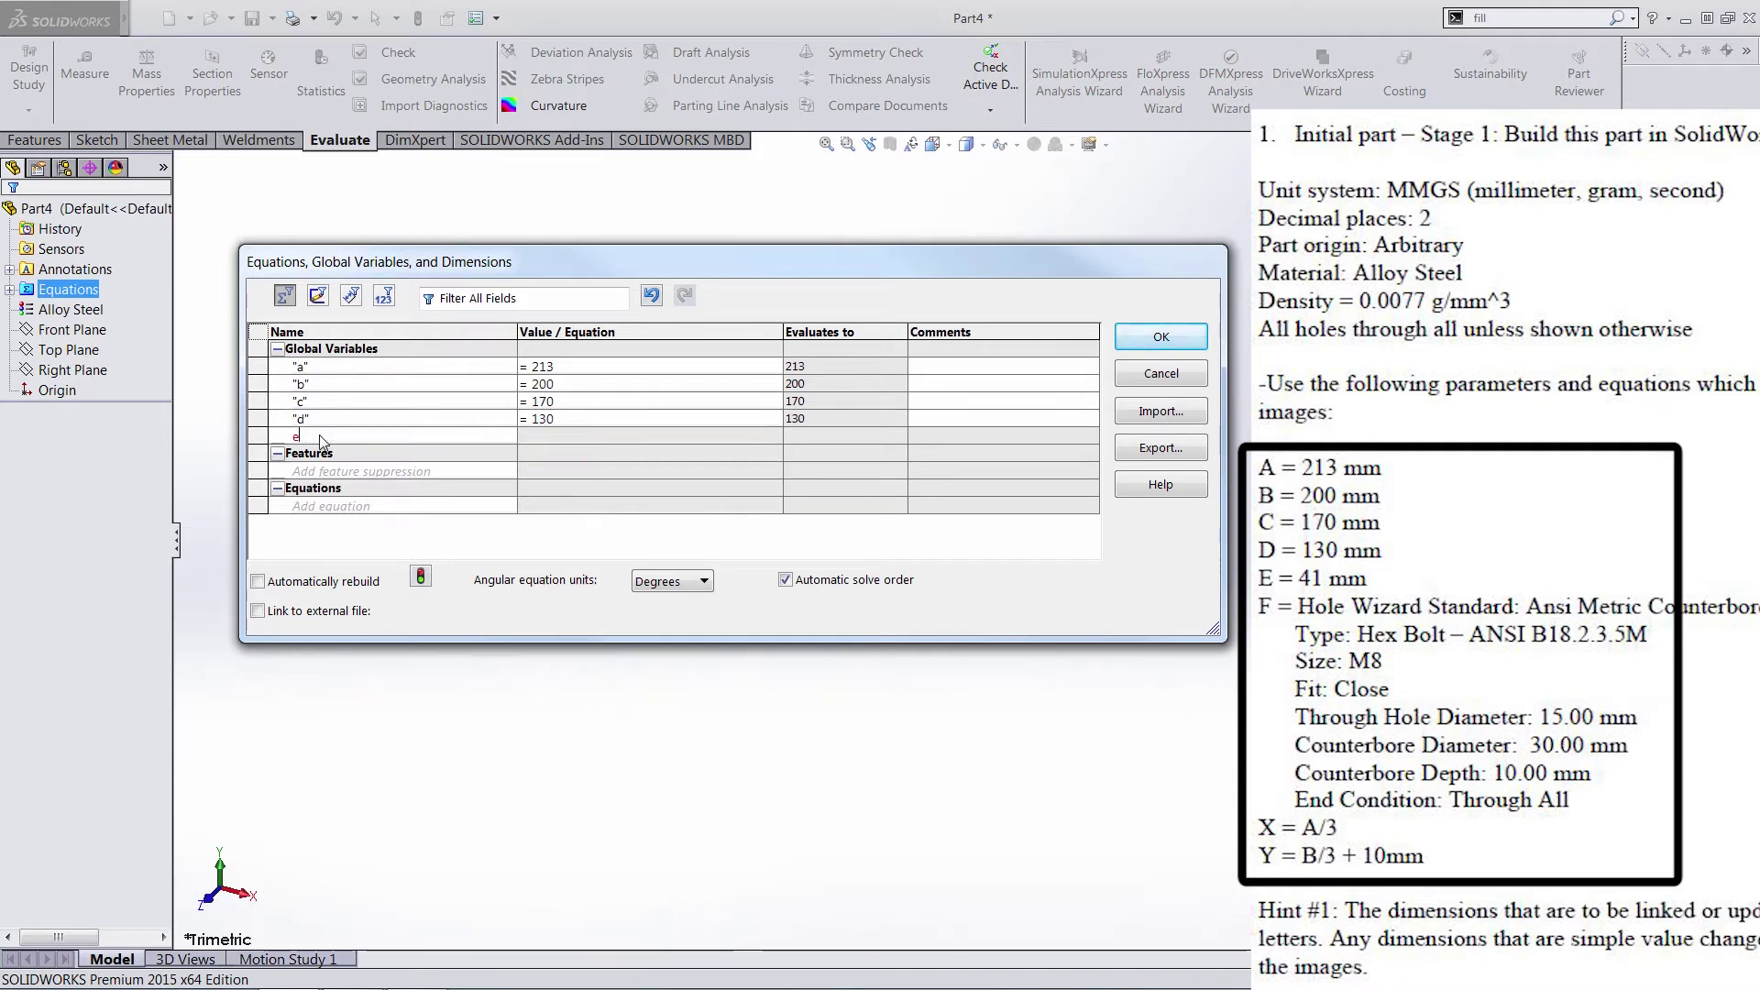
{"action": "key", "text": "Tab"}
{"action": "type", "text": "41"}
{"action": "key", "text": "Tab"}
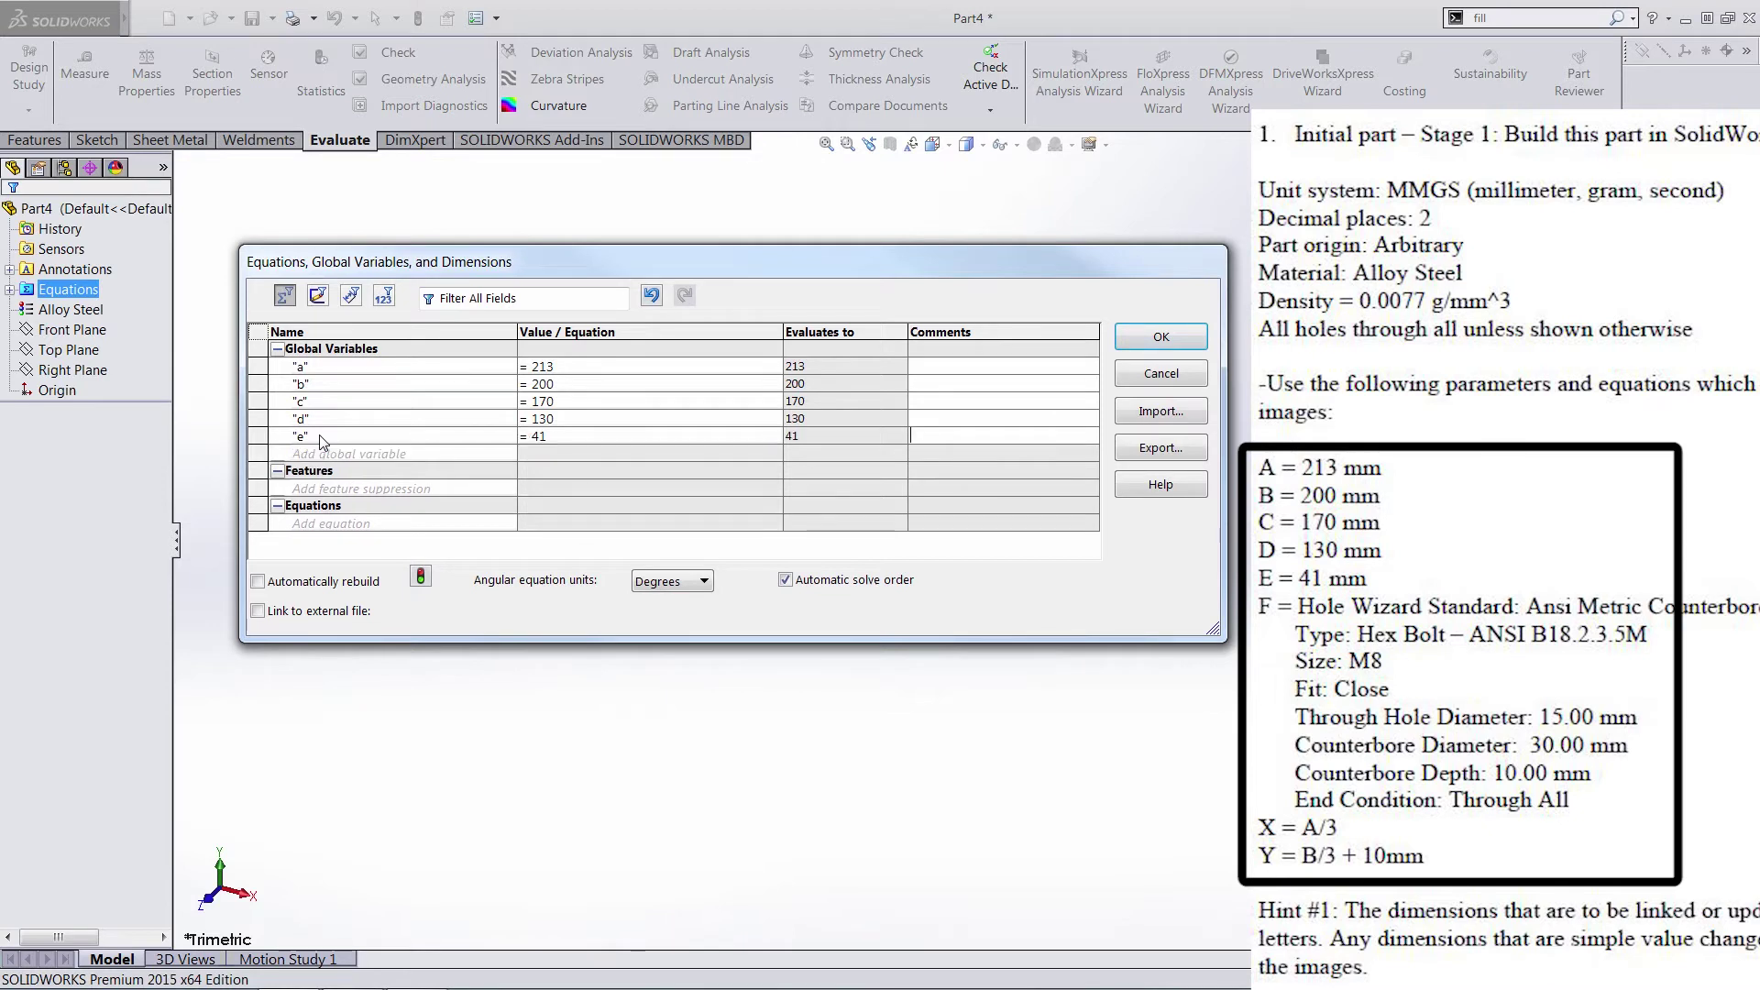
{"action": "left_click", "coordinate": [315, 454]}
Define global variable x as "a"/3, evaluating to 71.
{"action": "type", "text": "x"}
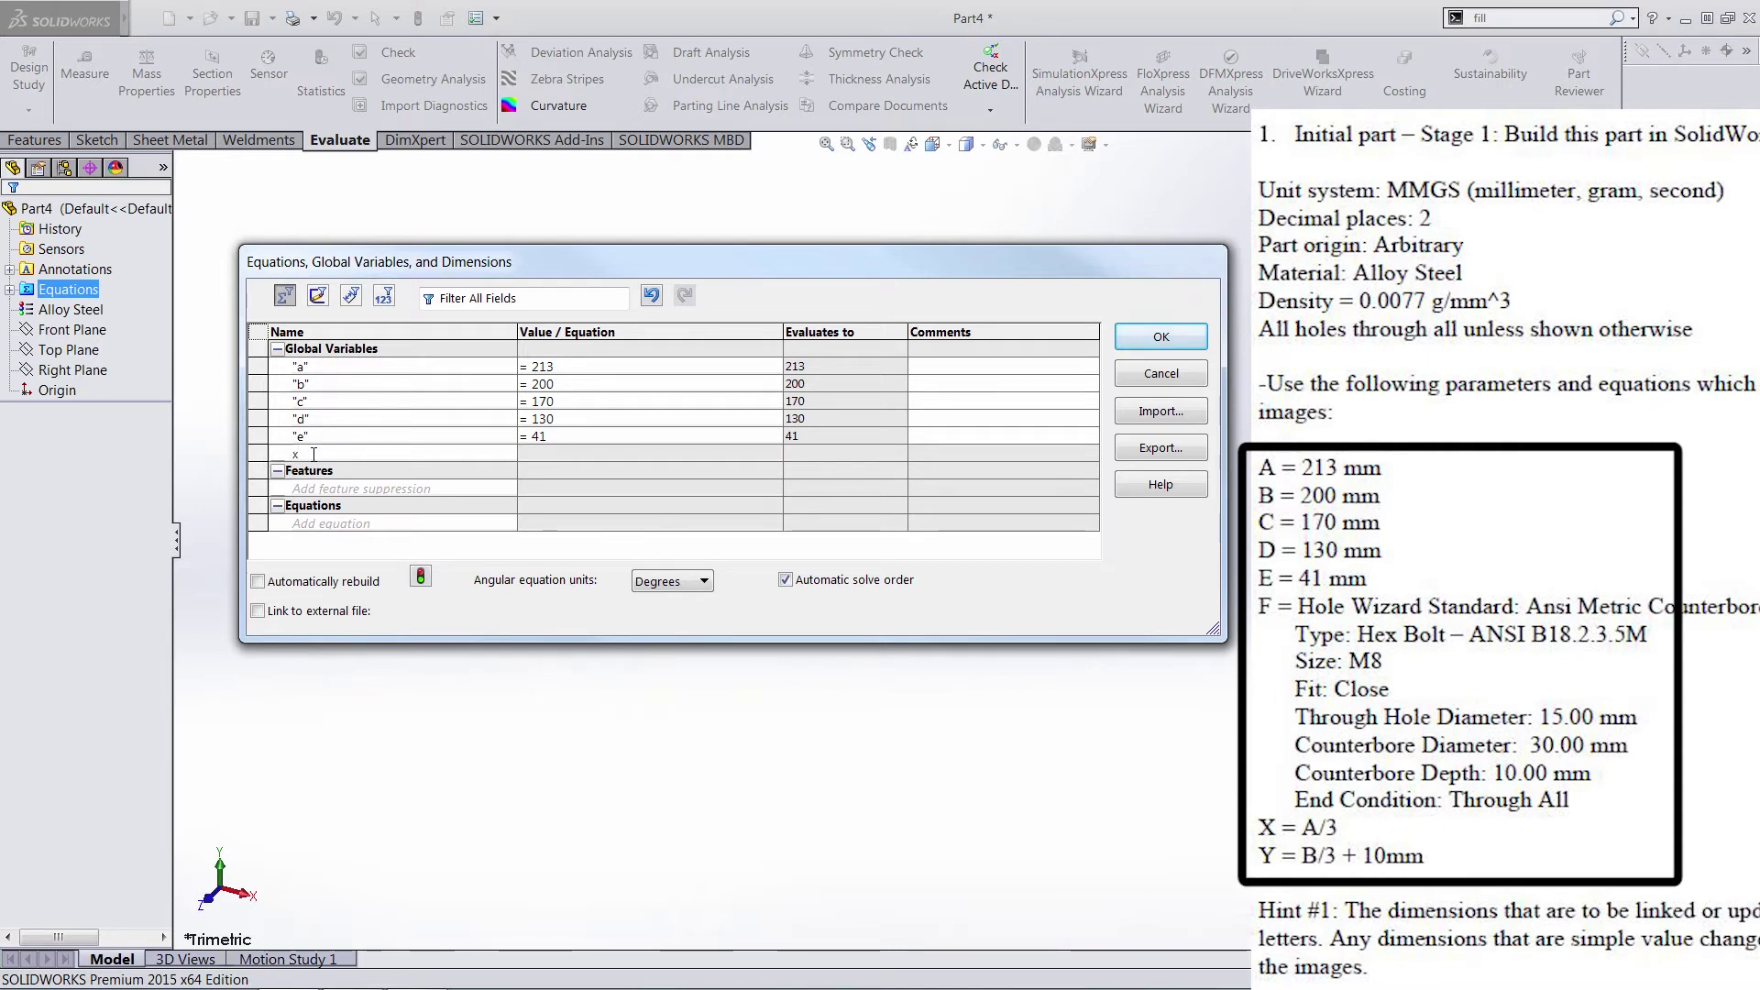
{"action": "key", "text": "Tab"}
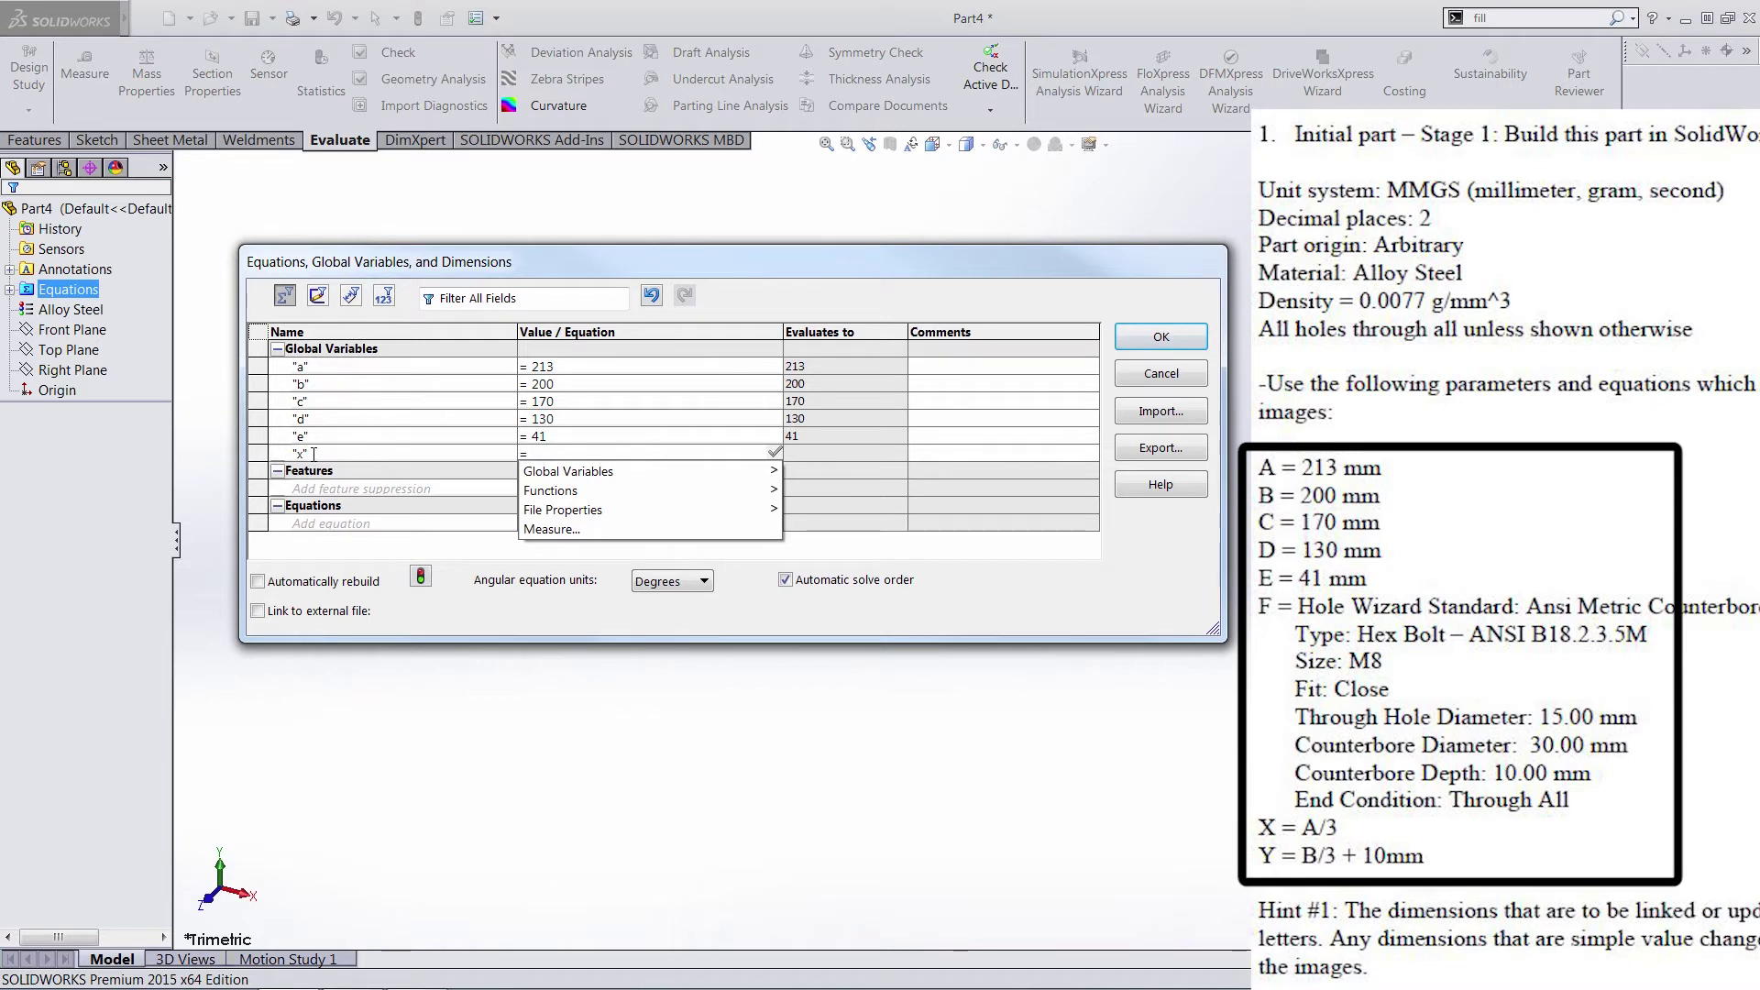
{"action": "type", "text": "a"}
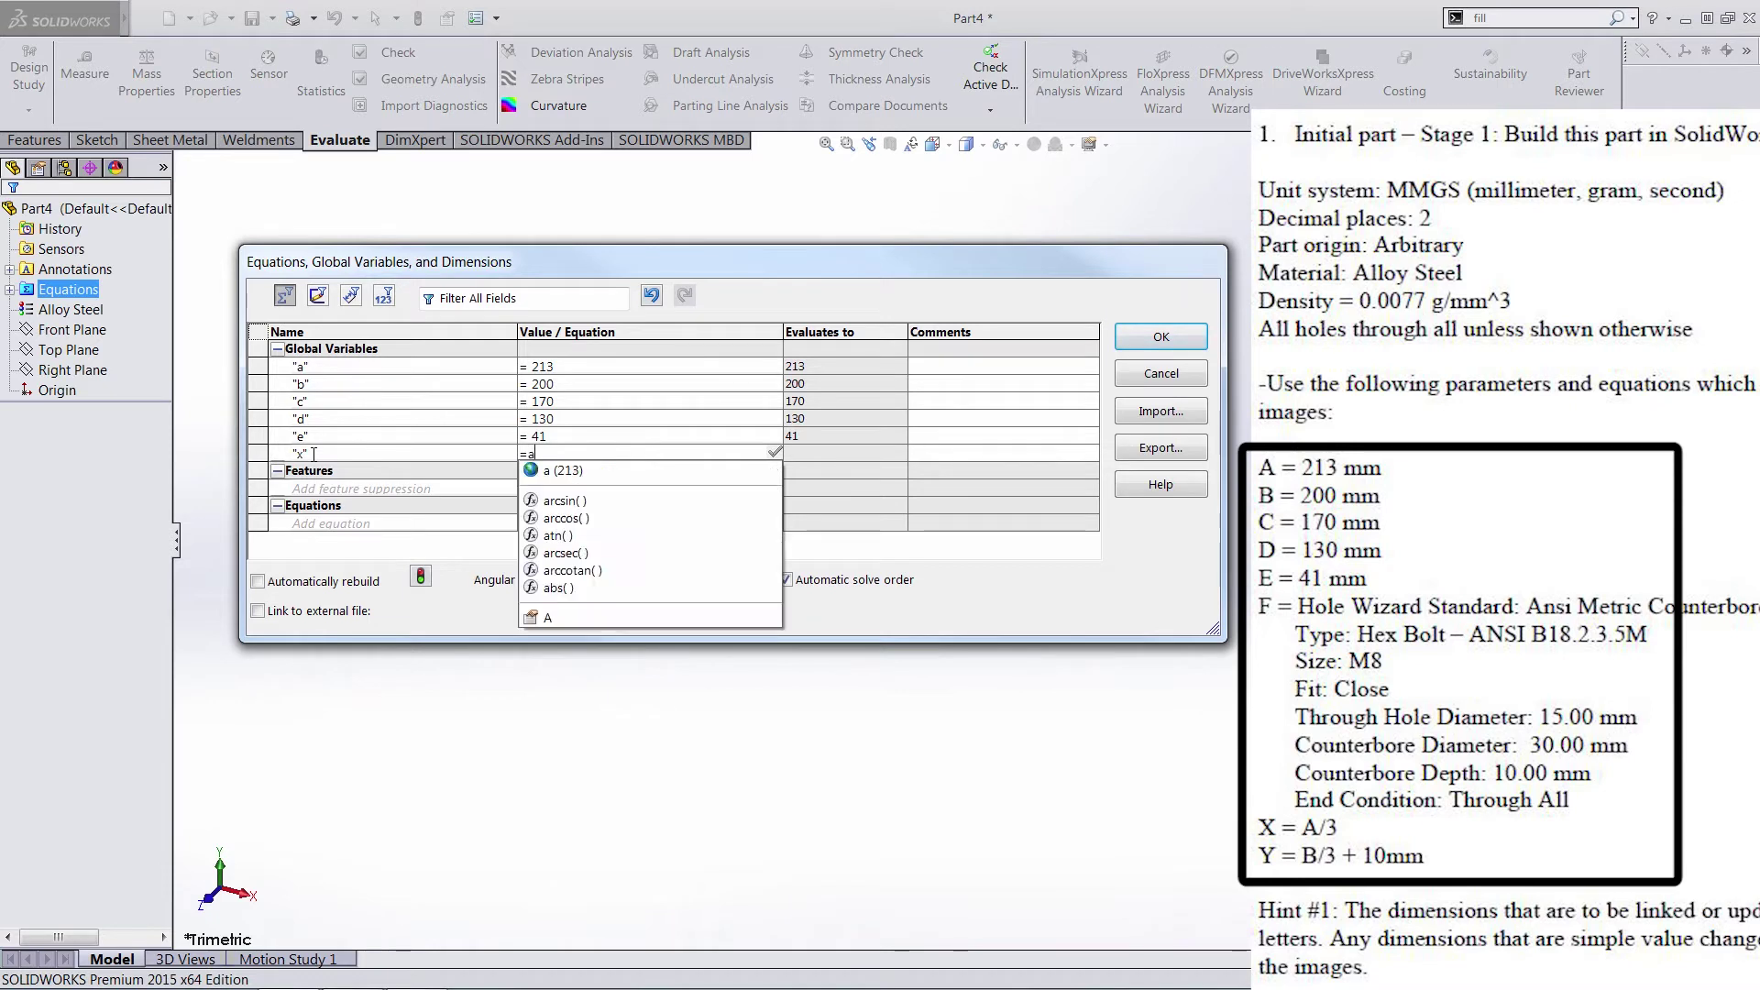
{"action": "left_click", "coordinate": [560, 478]}
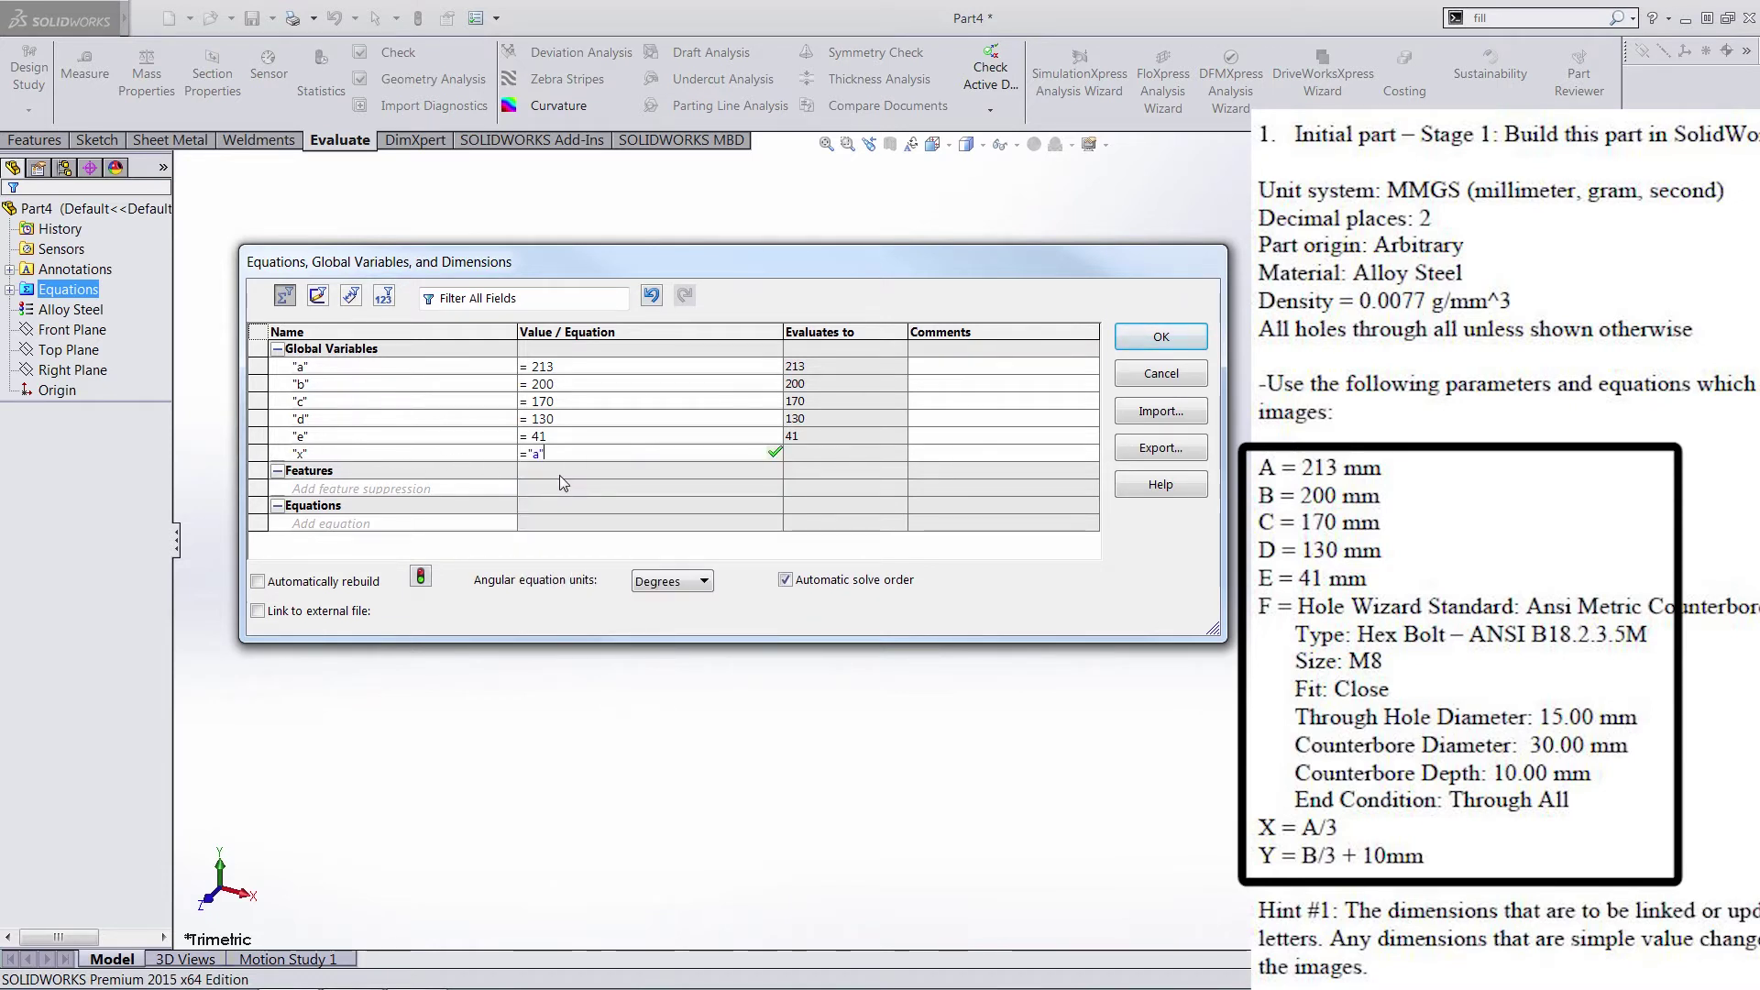
{"action": "type", "text": "/3"}
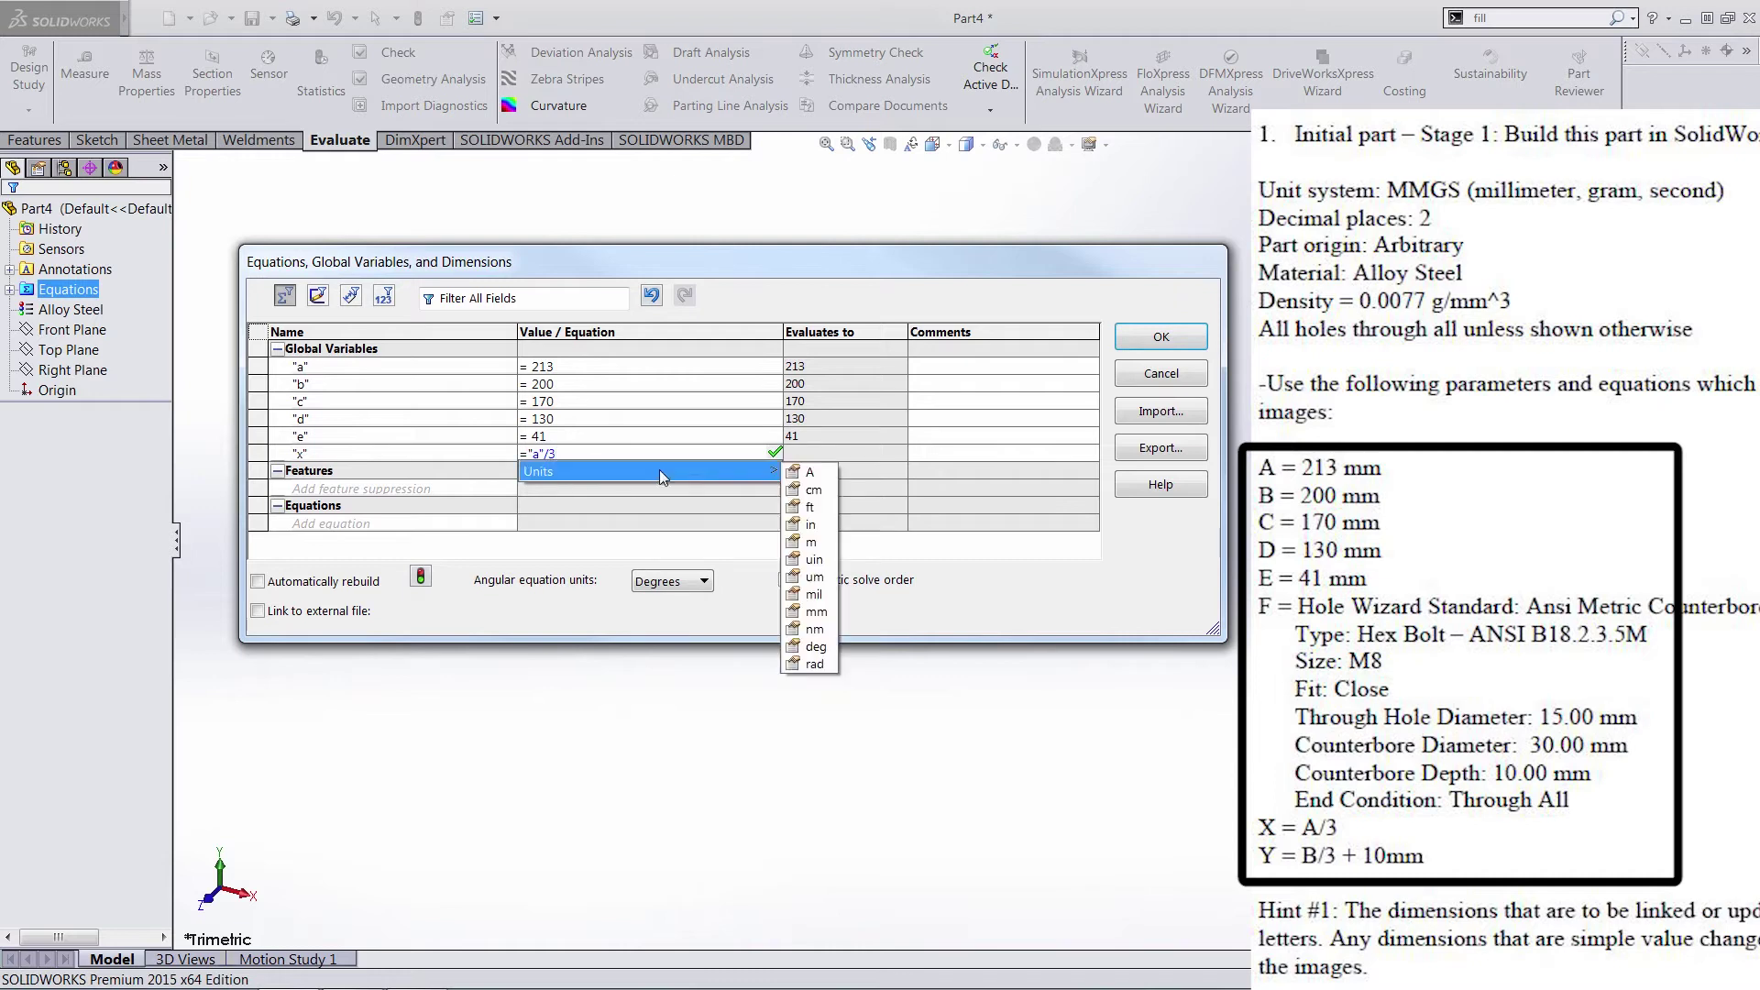
{"action": "left_click", "coordinate": [774, 451]}
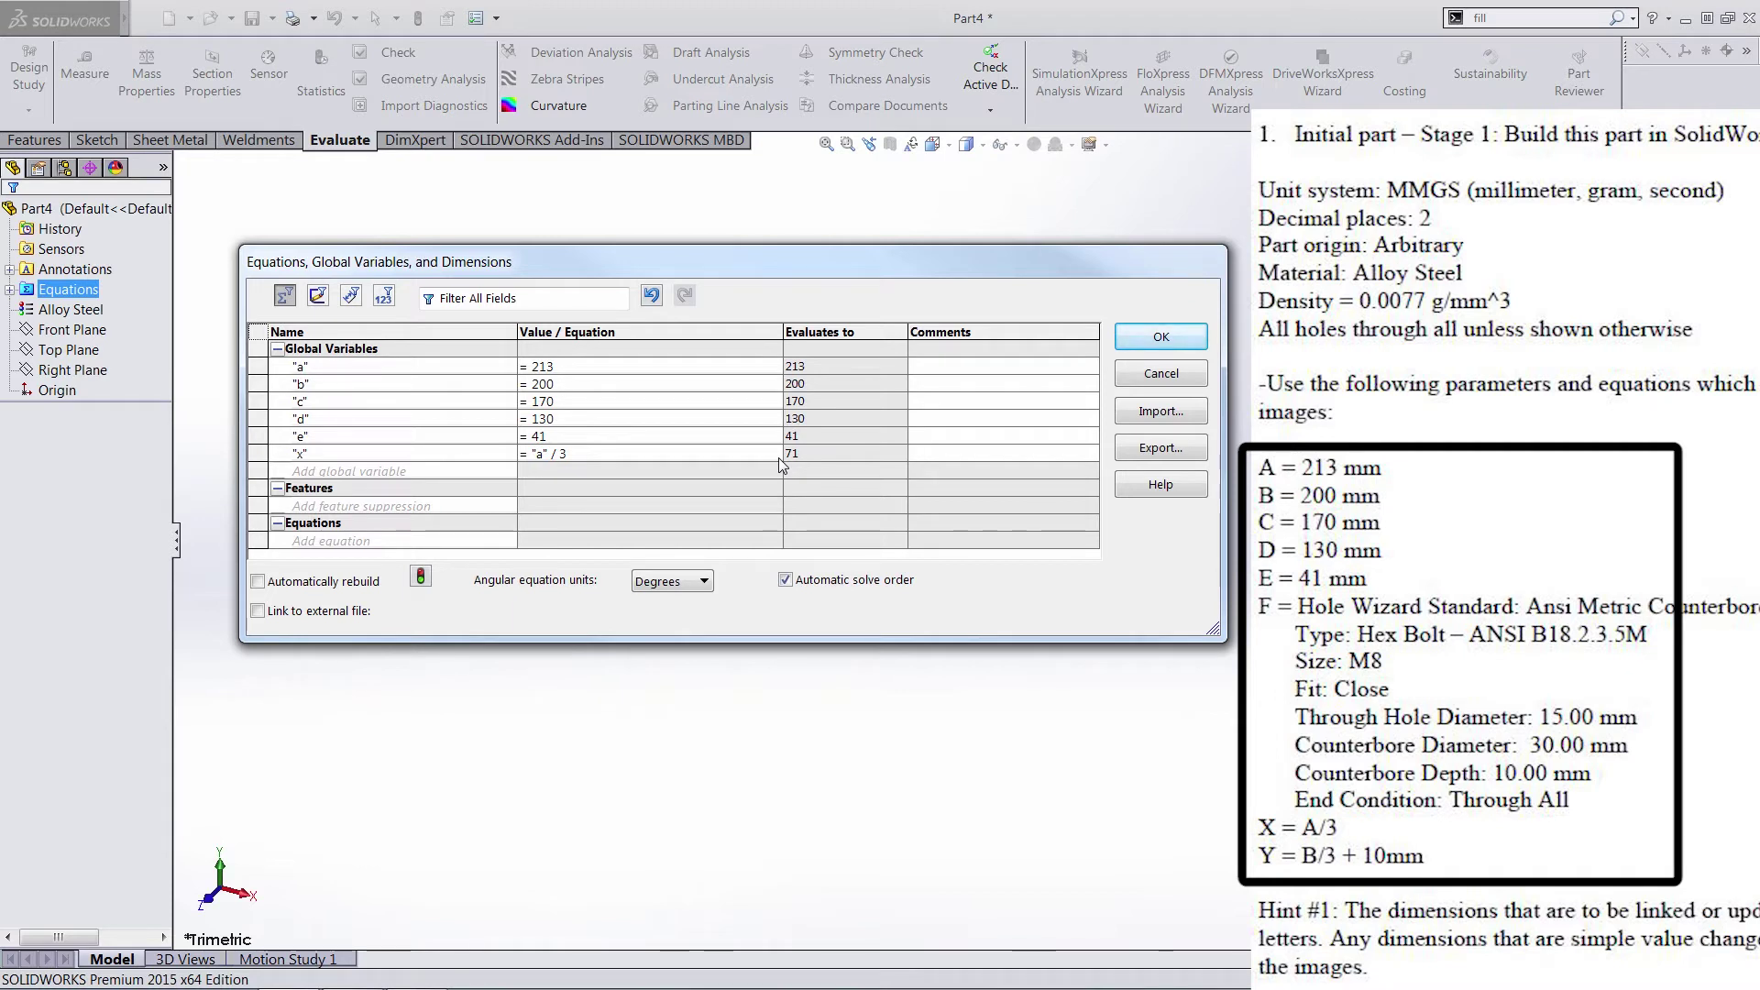
Define y as "b"/3+10 (76.6667) and close the Equations dialog with OK.
{"action": "left_click", "coordinate": [431, 475]}
{"action": "type", "text": "y"}
{"action": "key", "text": "Tab"}
{"action": "type", "text": "b"}
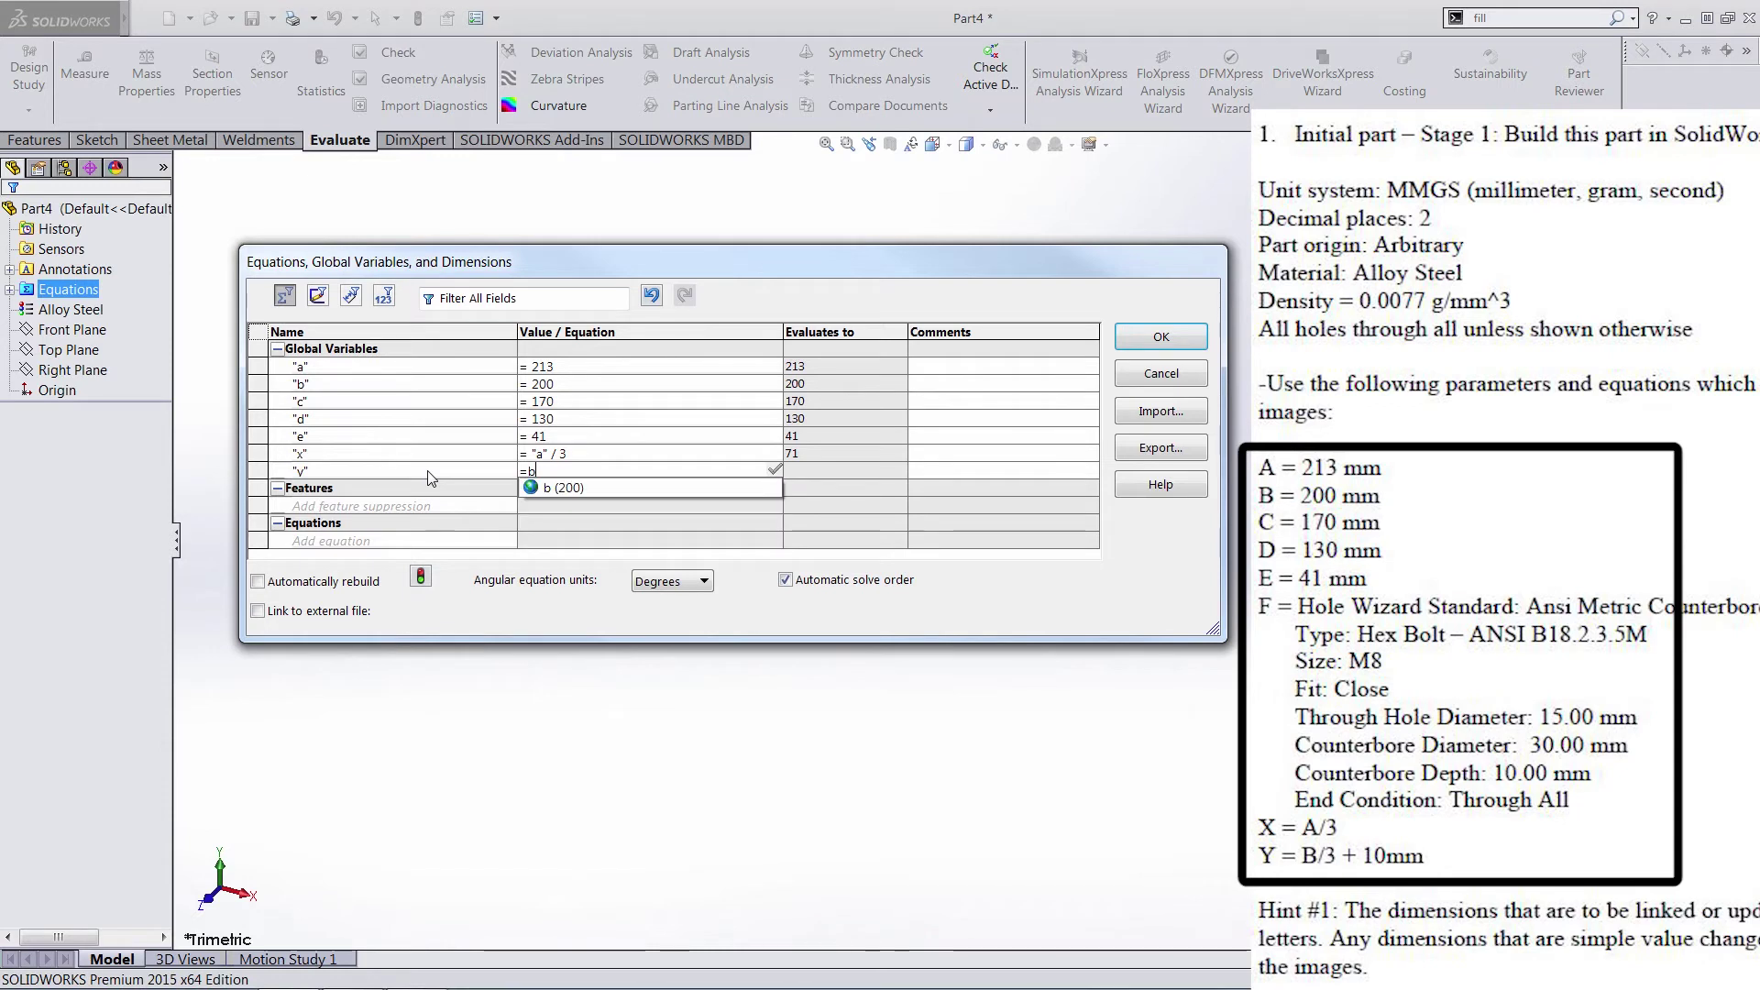
{"action": "left_click", "coordinate": [577, 488]}
{"action": "type", "text": "/3"}
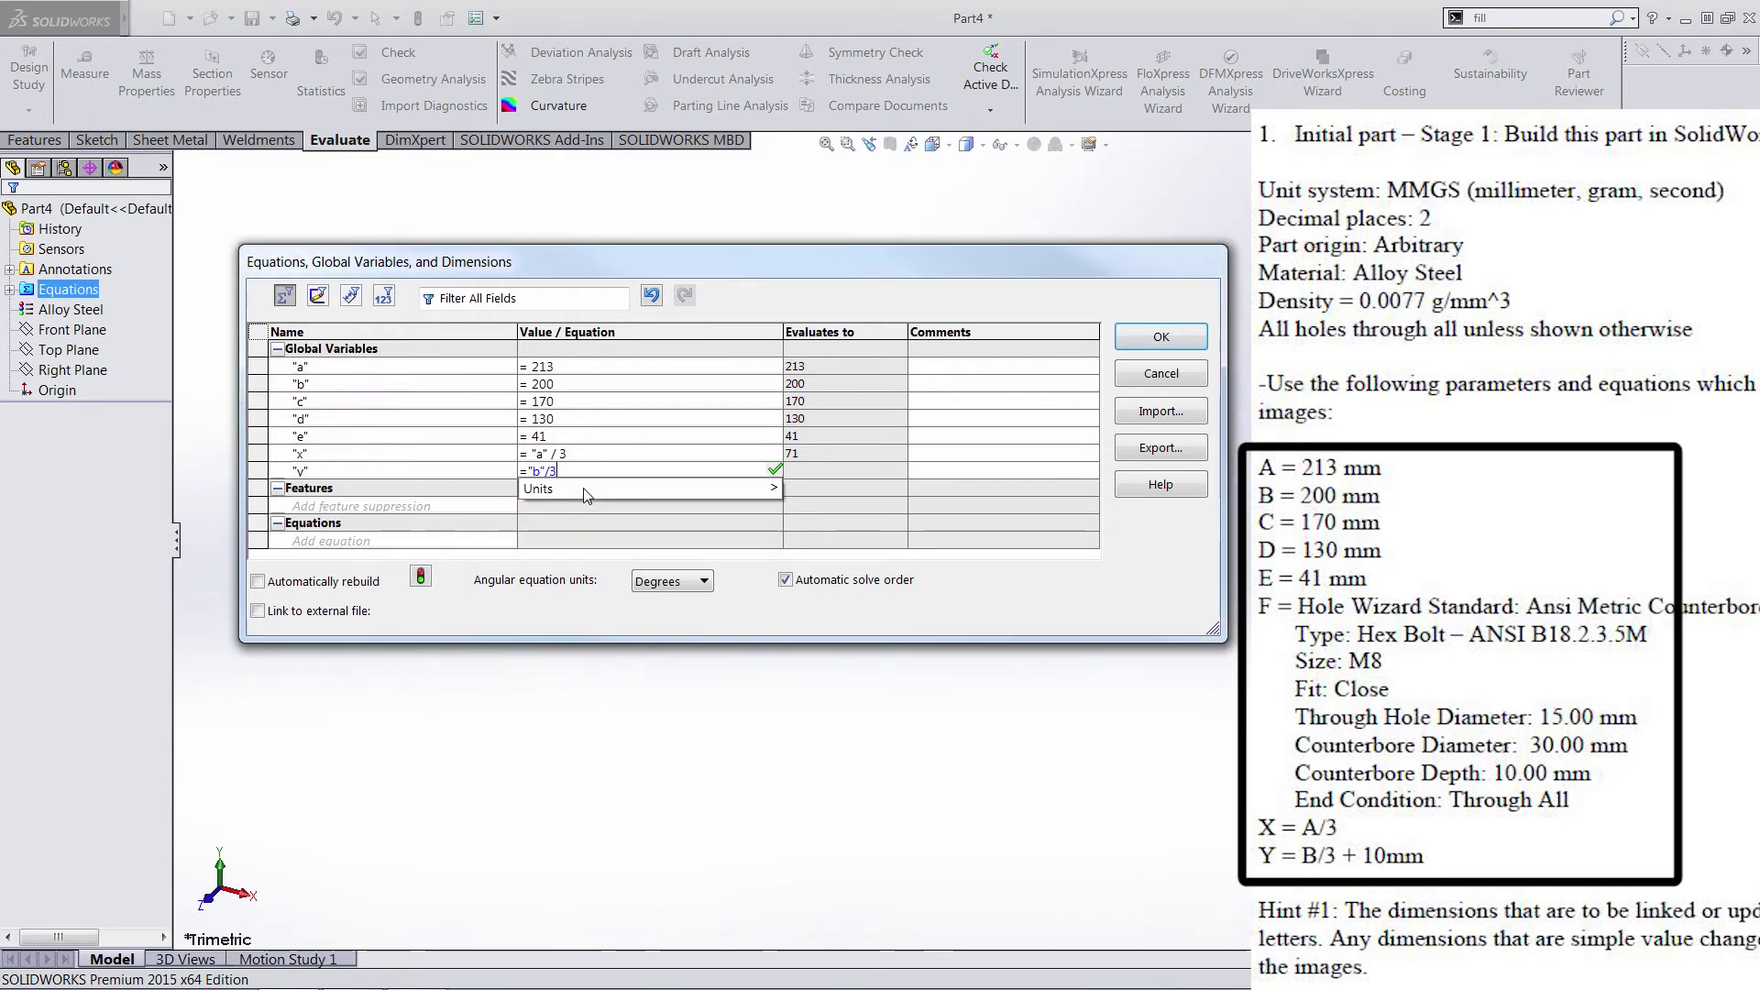
{"action": "type", "text": "+10"}
{"action": "left_click", "coordinate": [774, 470]}
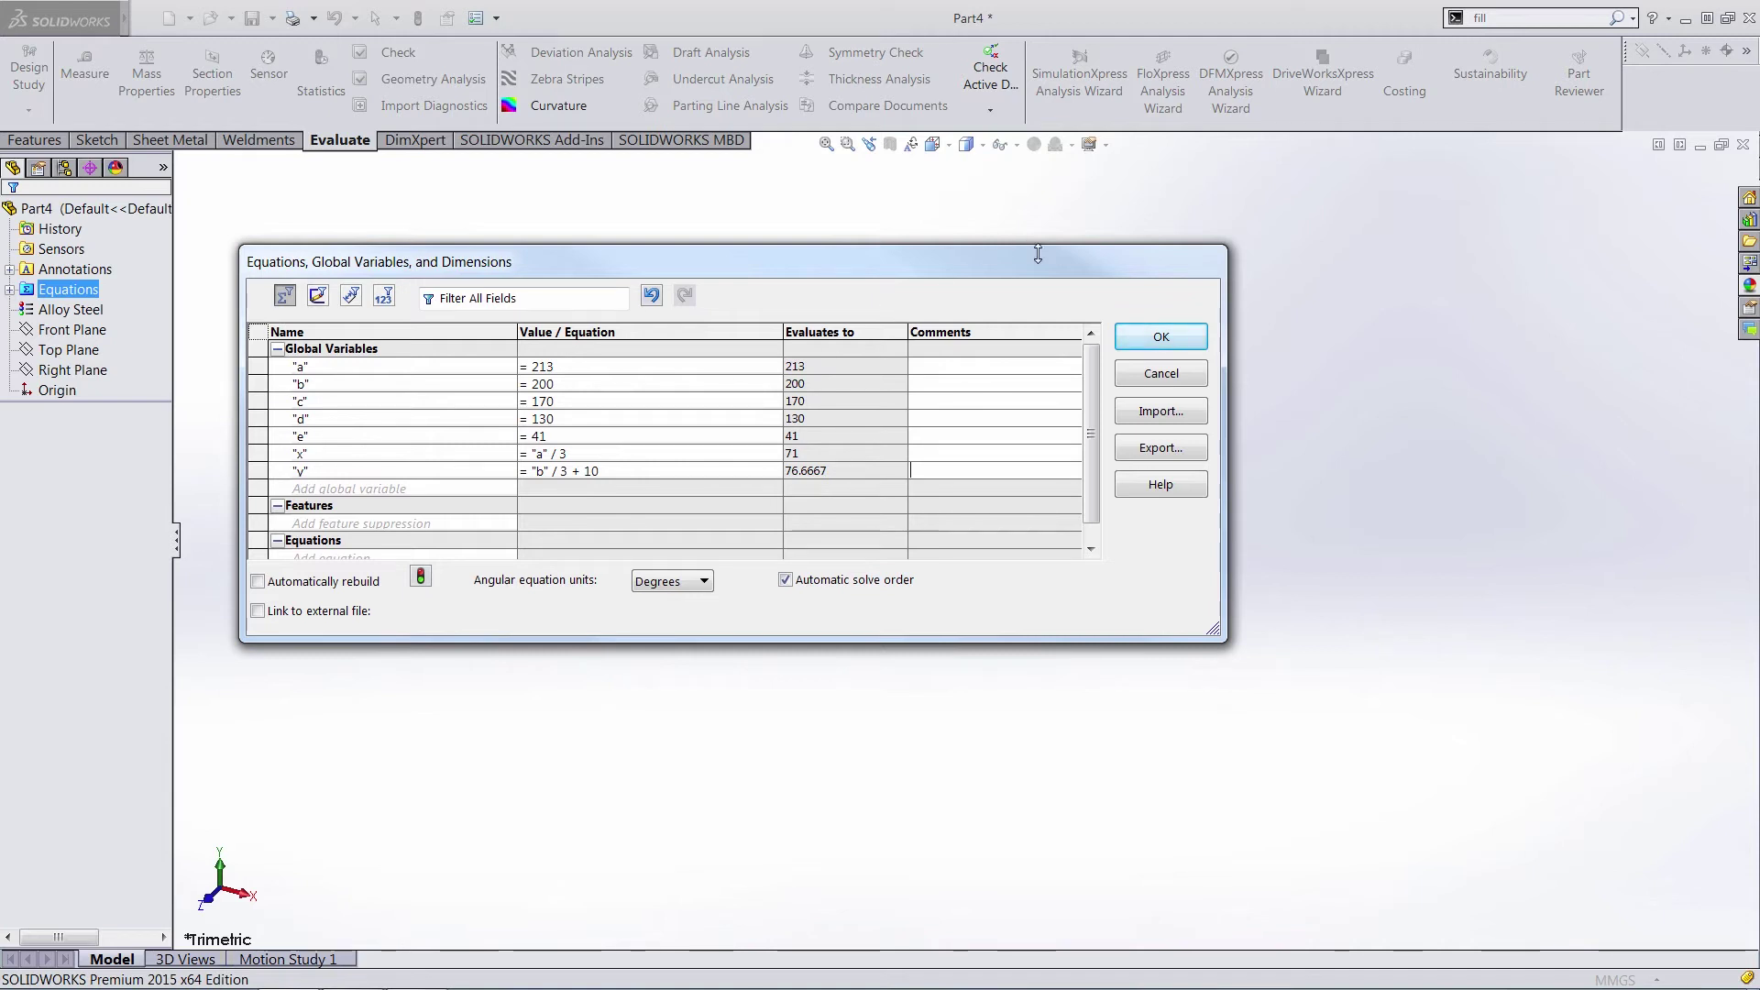
{"action": "left_click", "coordinate": [1141, 336]}
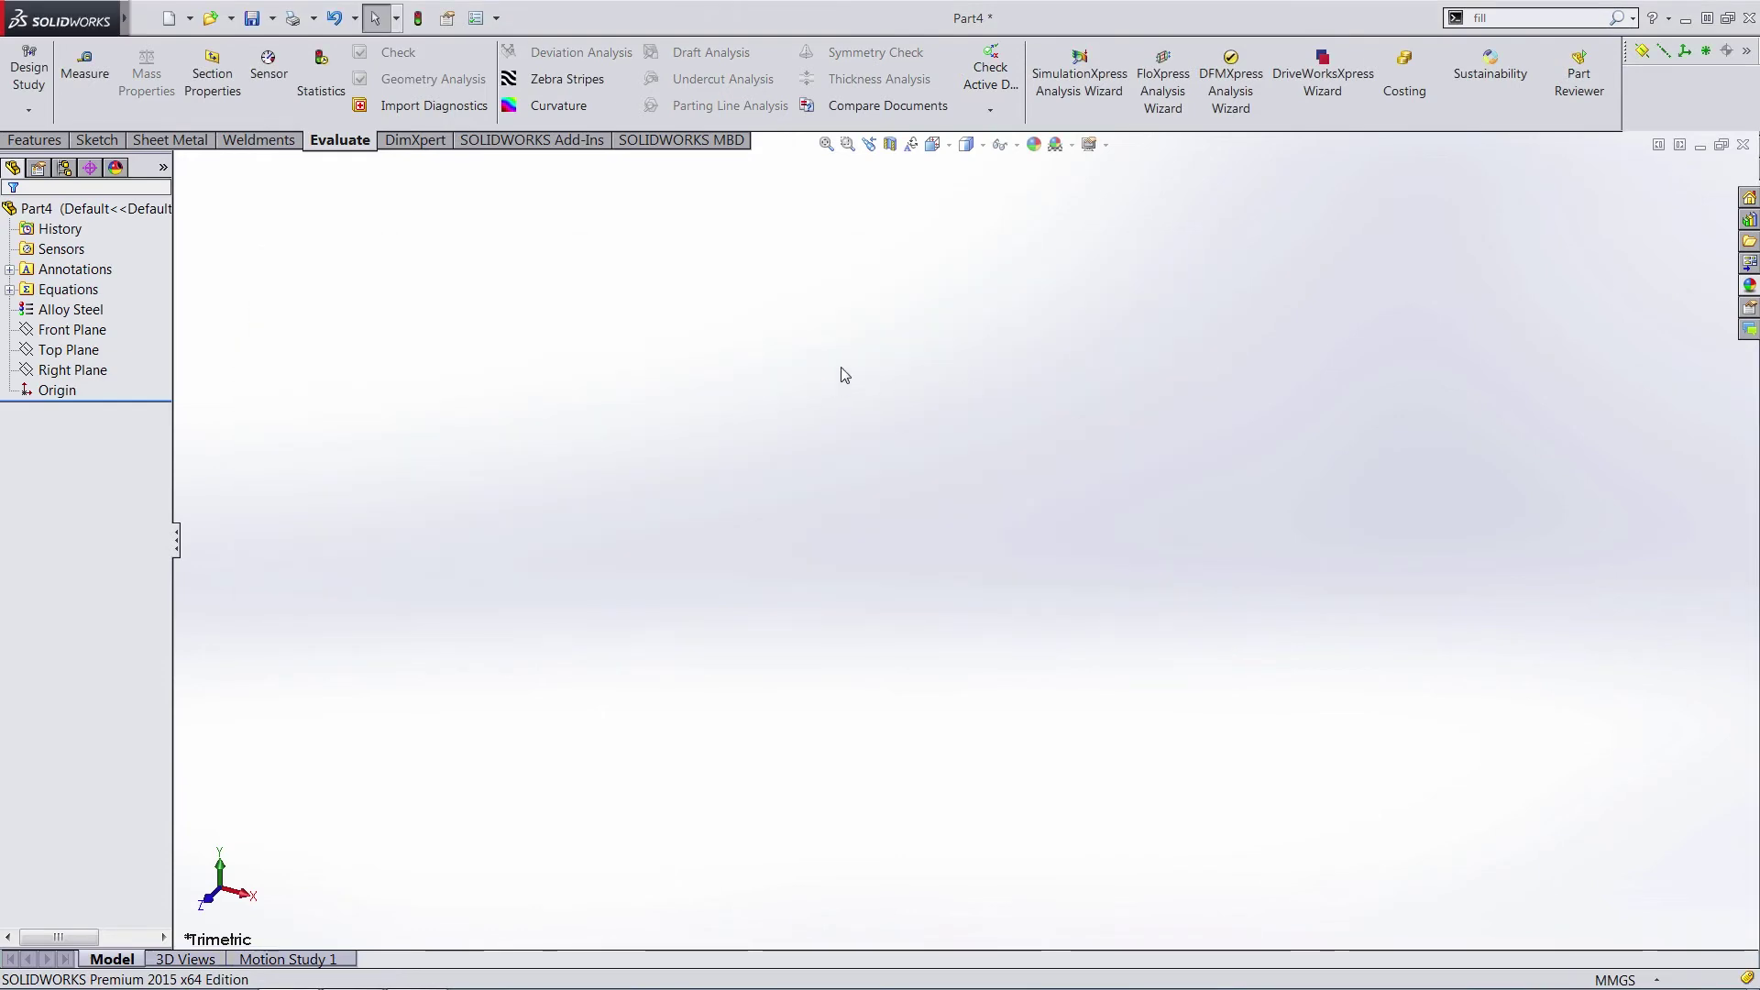
Sketch a center rectangle on the Top Plane, centered at the origin.
{"action": "left_click", "coordinate": [69, 349]}
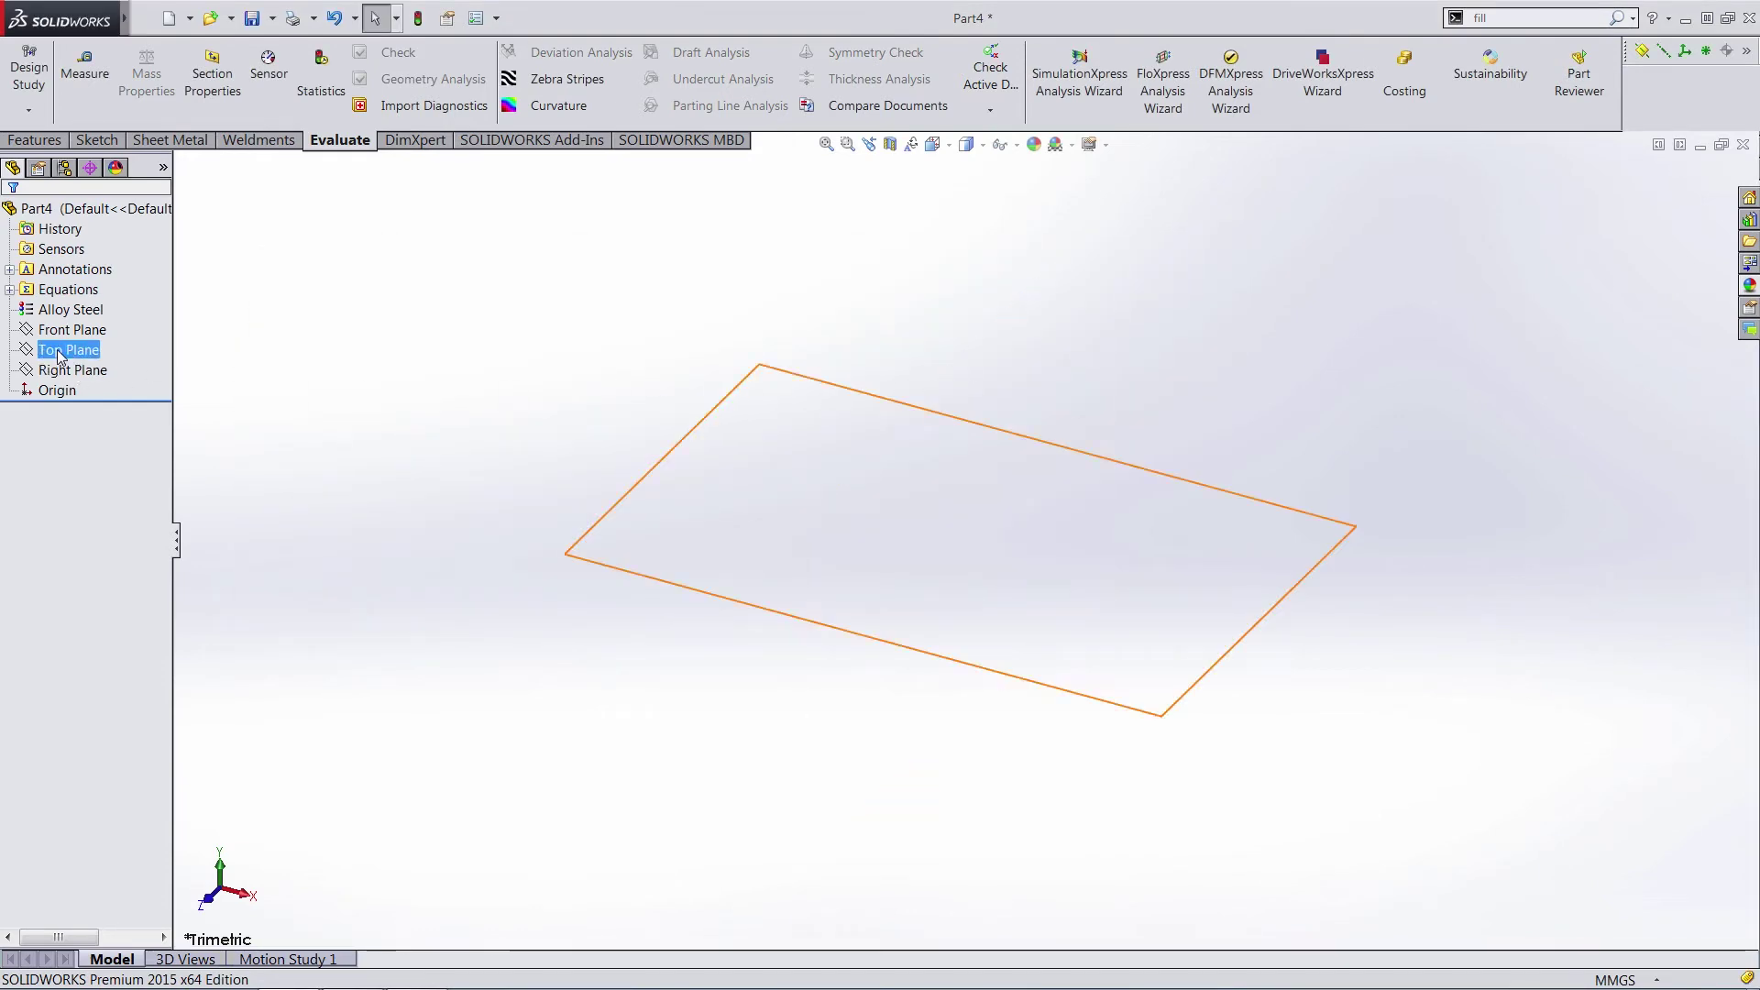
{"action": "left_click", "coordinate": [97, 139]}
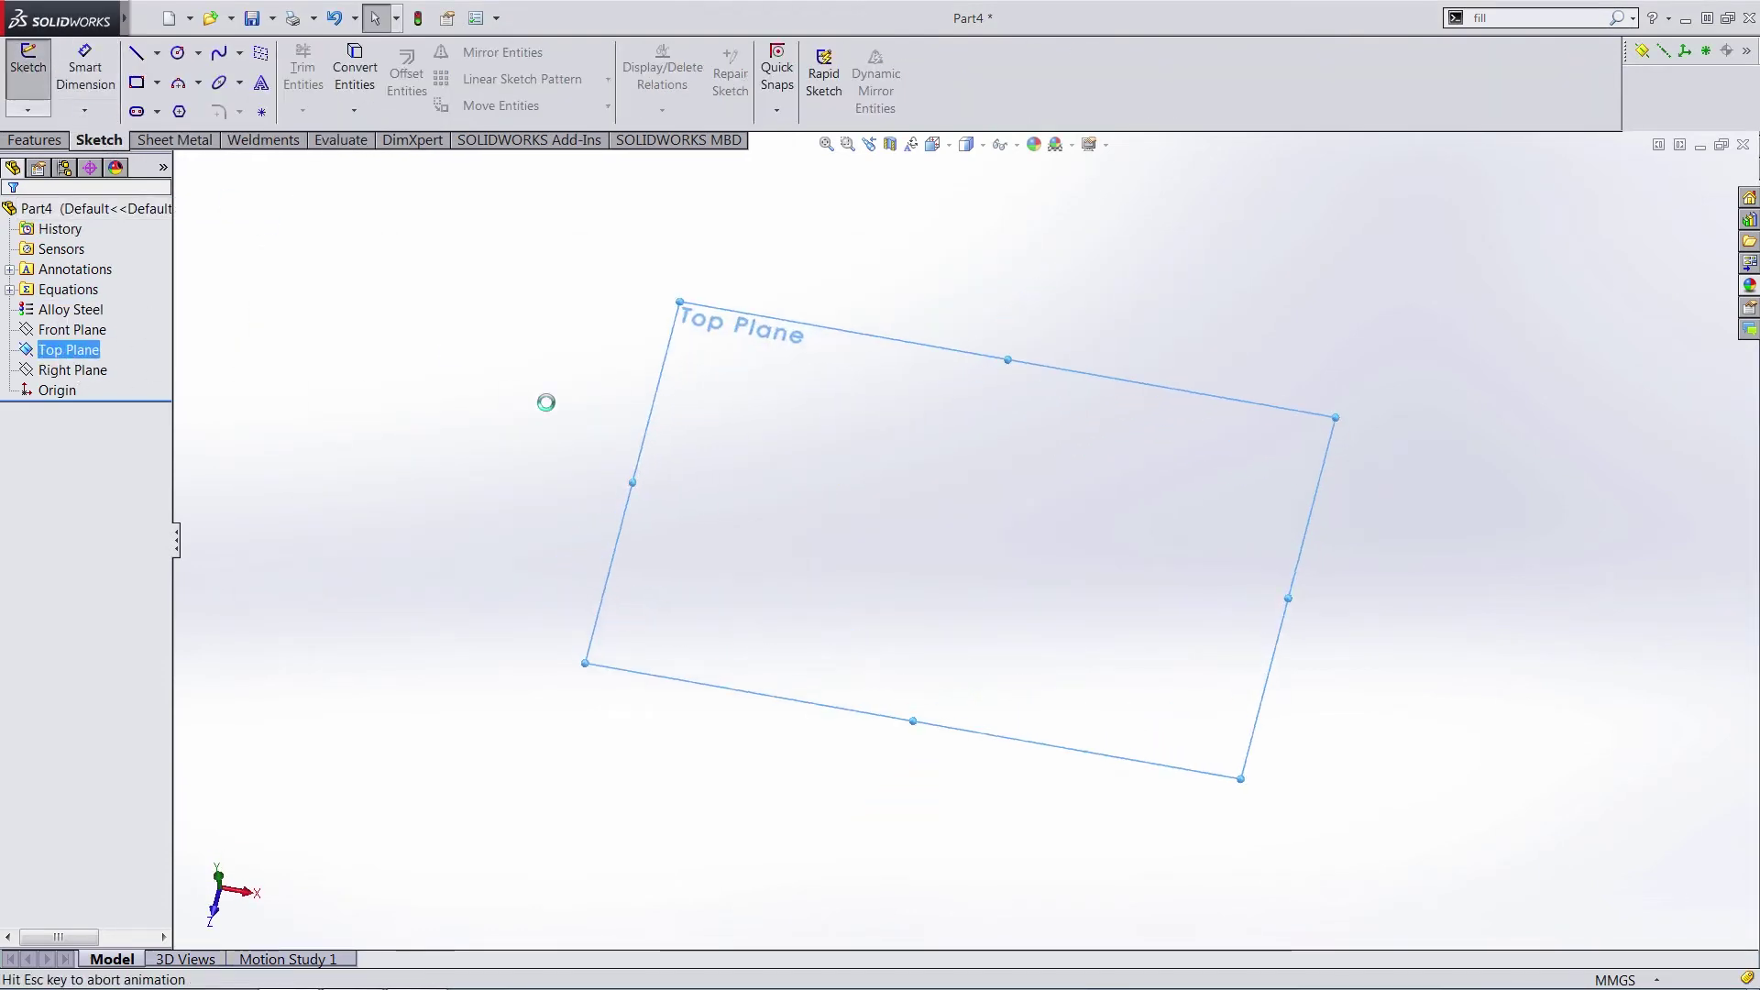
{"action": "left_click", "coordinate": [157, 82]}
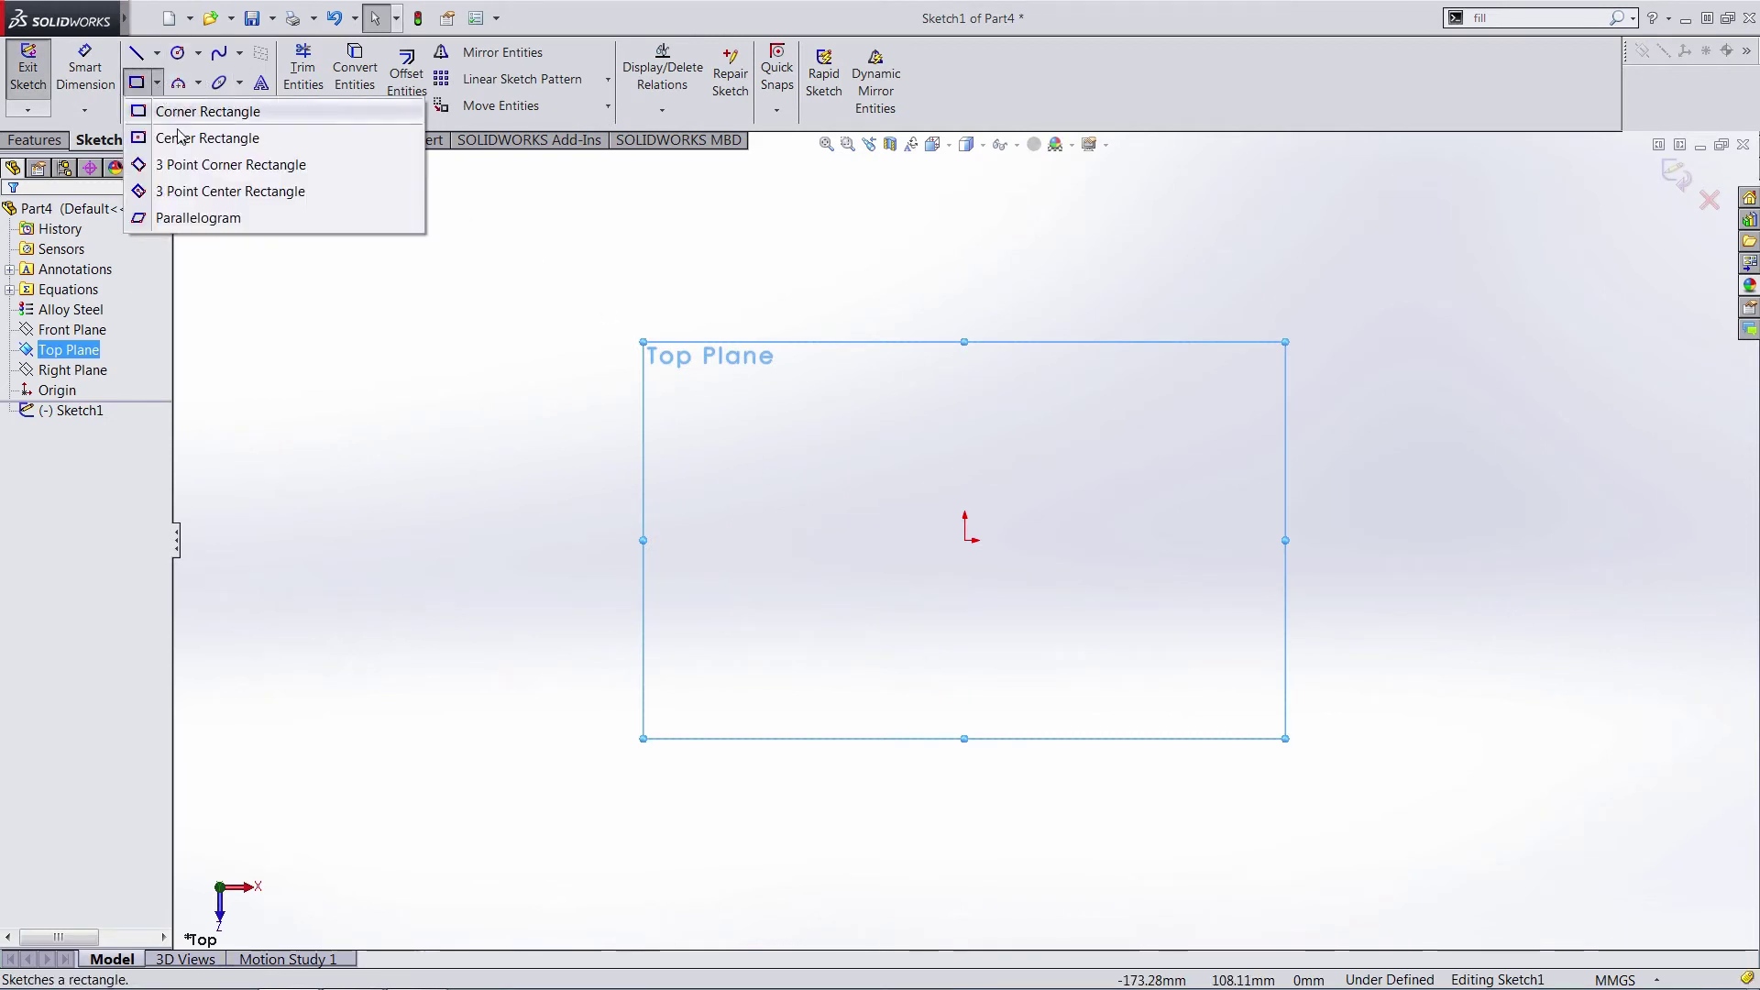
{"action": "left_click", "coordinate": [180, 136]}
{"action": "left_click", "coordinate": [964, 540]}
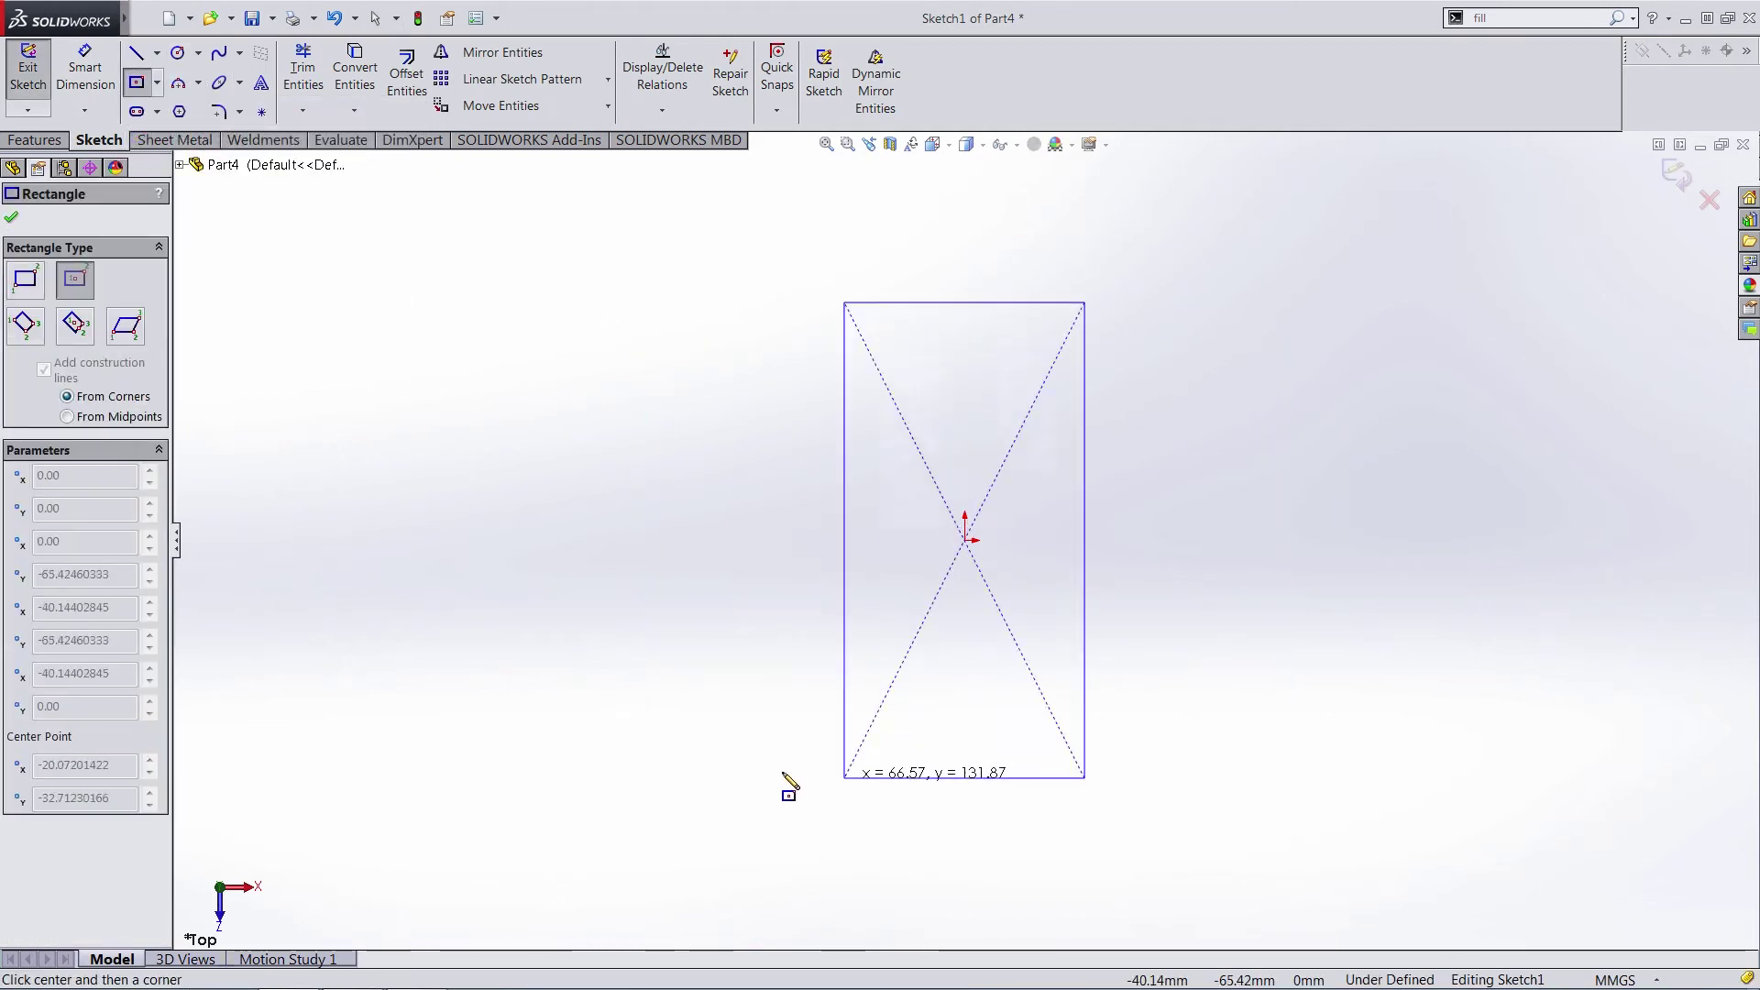
{"action": "left_click", "coordinate": [692, 779]}
{"action": "key", "text": "Escape"}
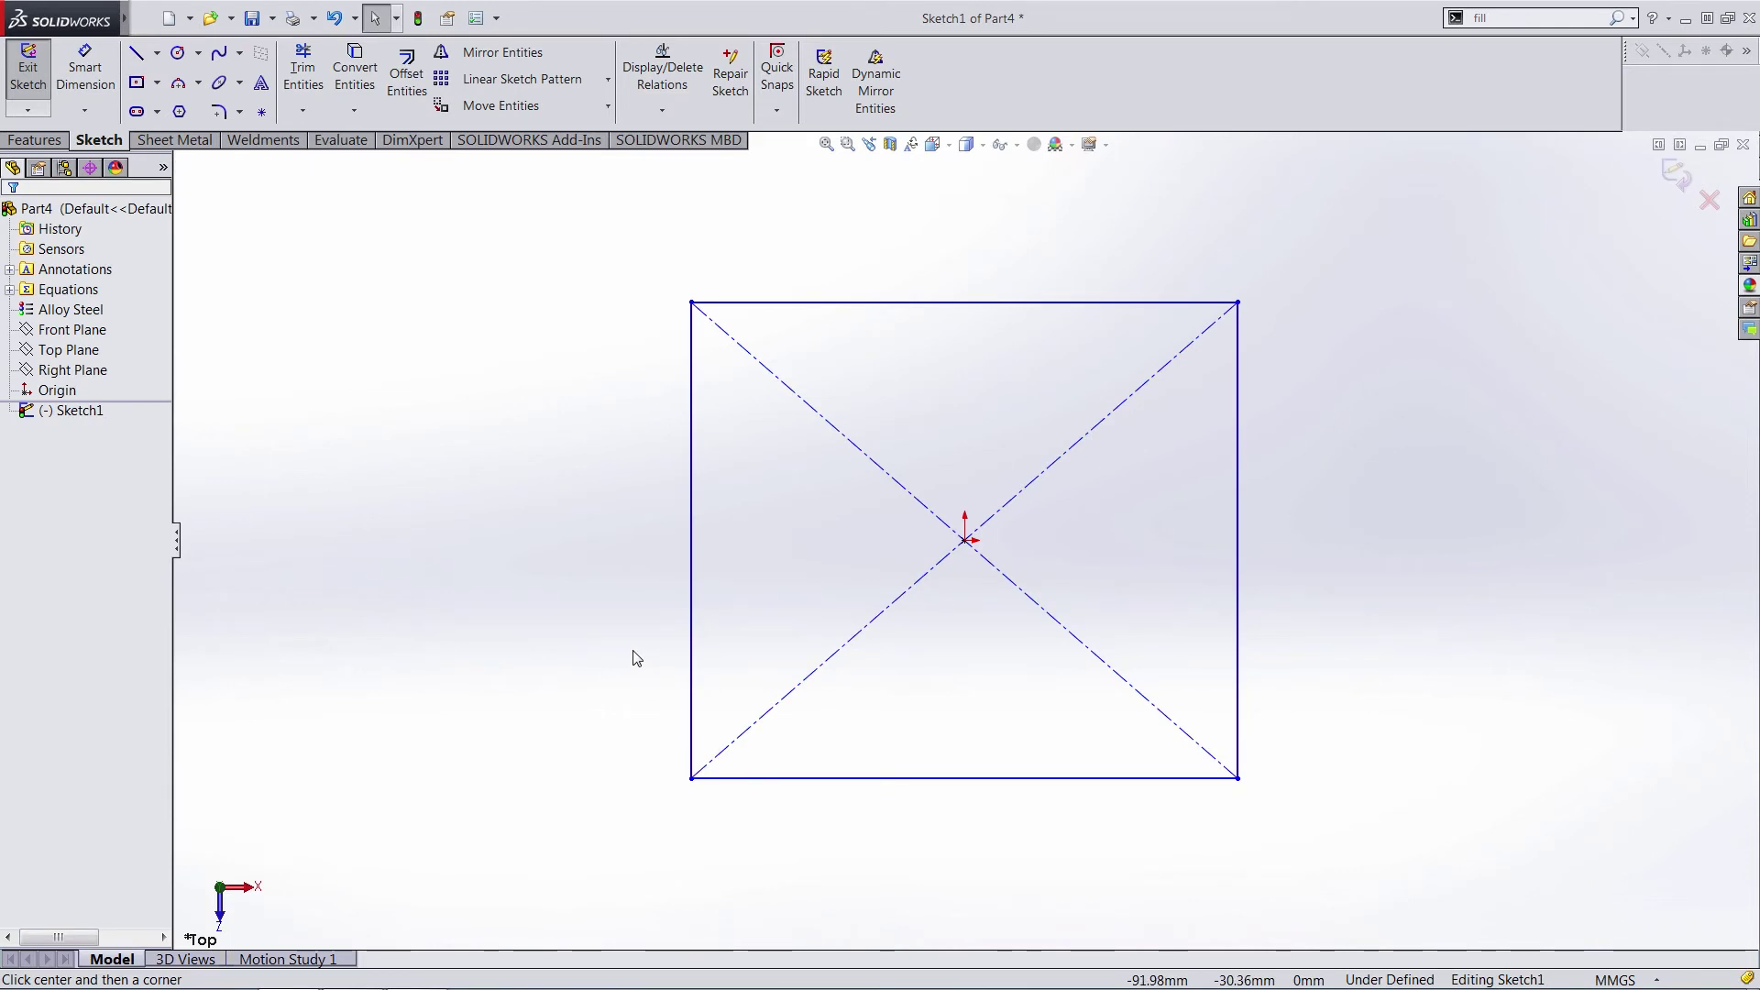
Dimension the rectangle's left edge height as =a (213).
{"action": "key", "text": "s"}
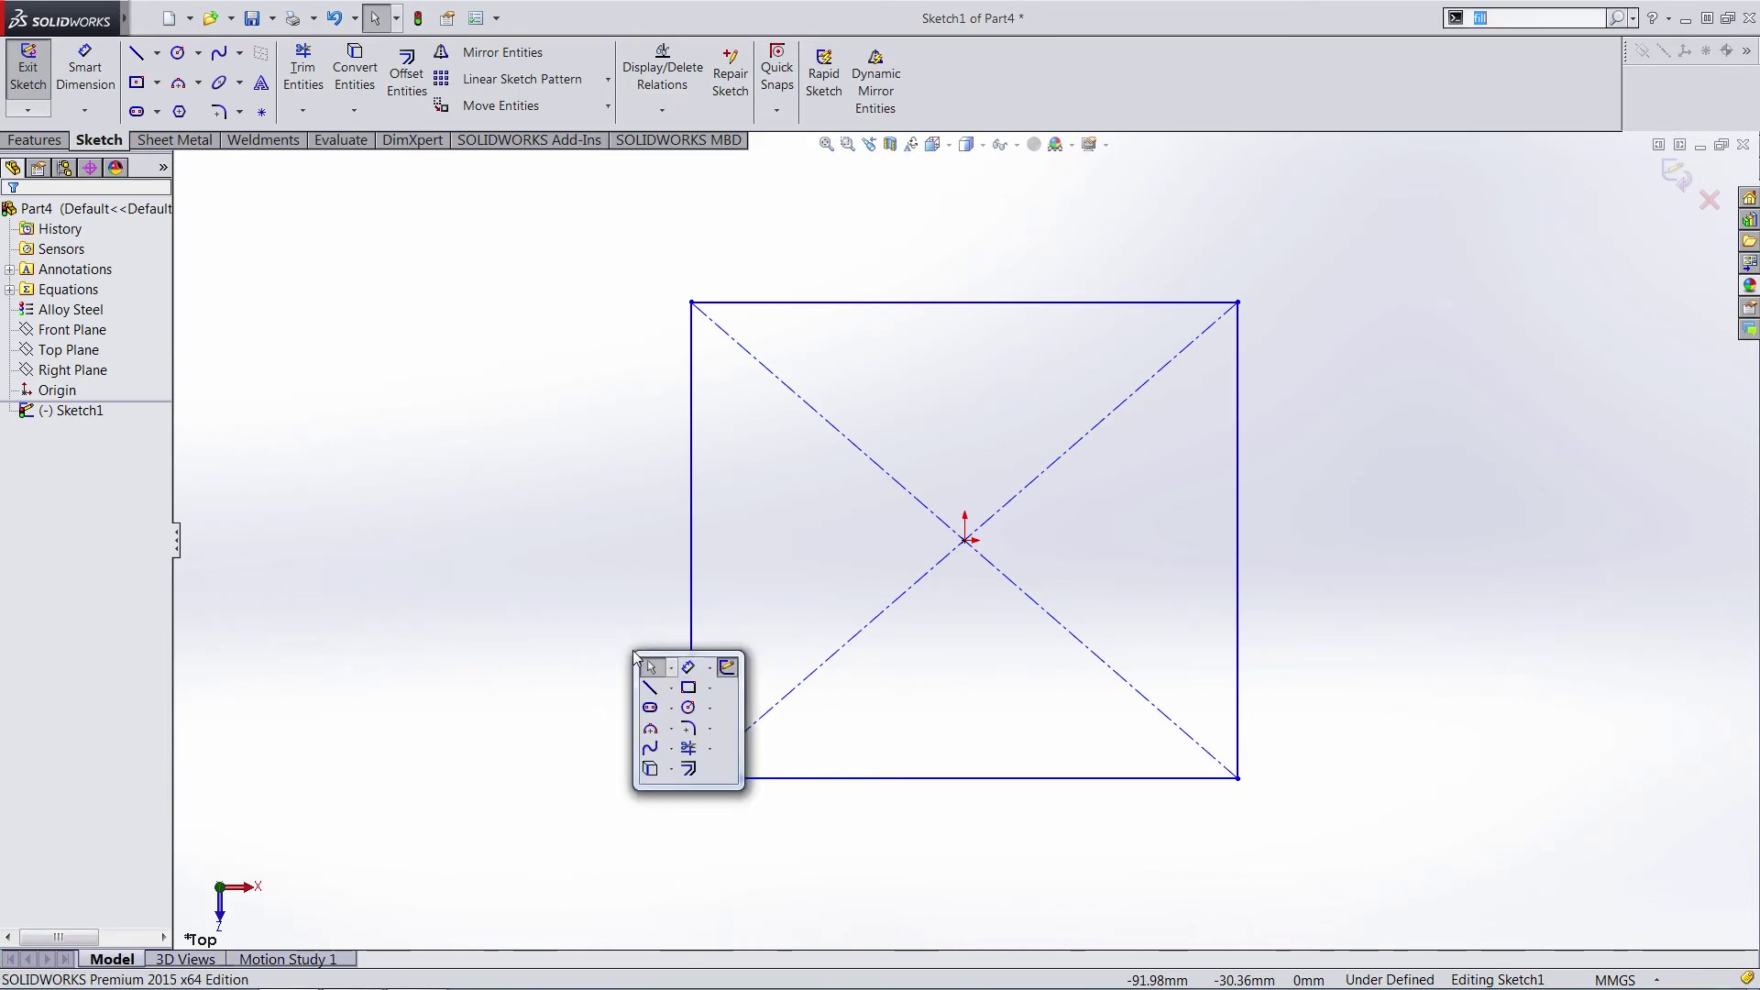
{"action": "left_click", "coordinate": [687, 670]}
{"action": "left_click", "coordinate": [690, 612]}
{"action": "left_click", "coordinate": [600, 601]}
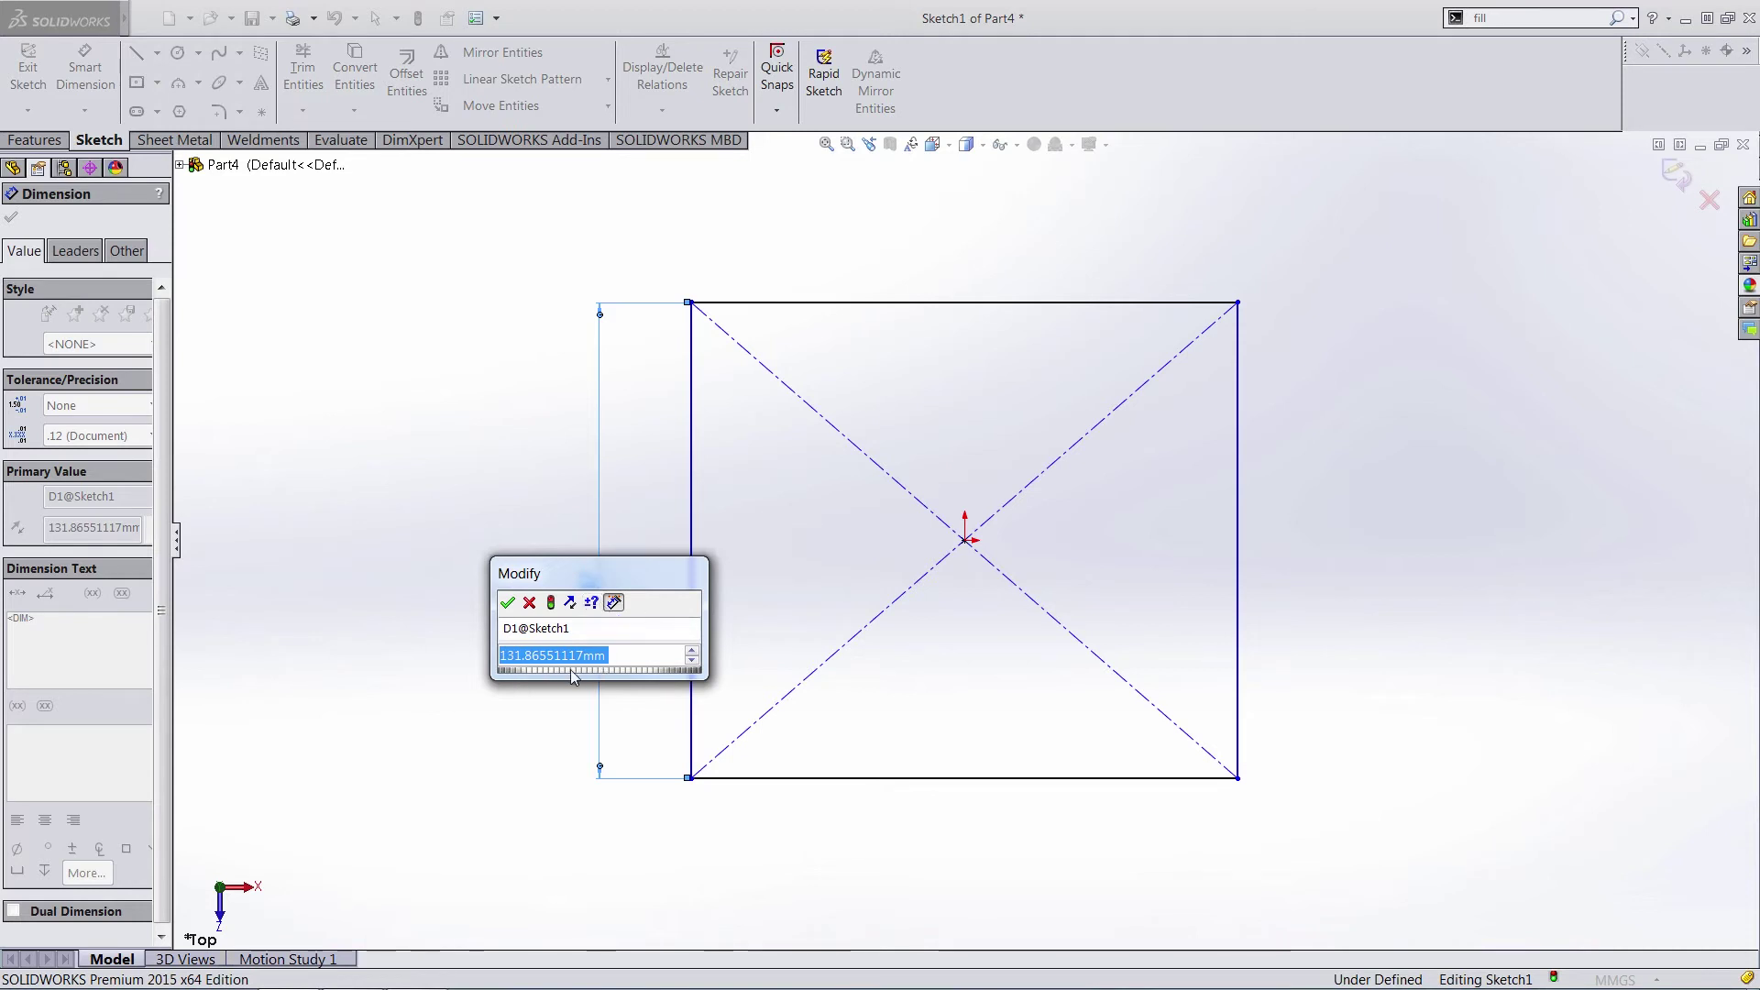
{"action": "type", "text": "="}
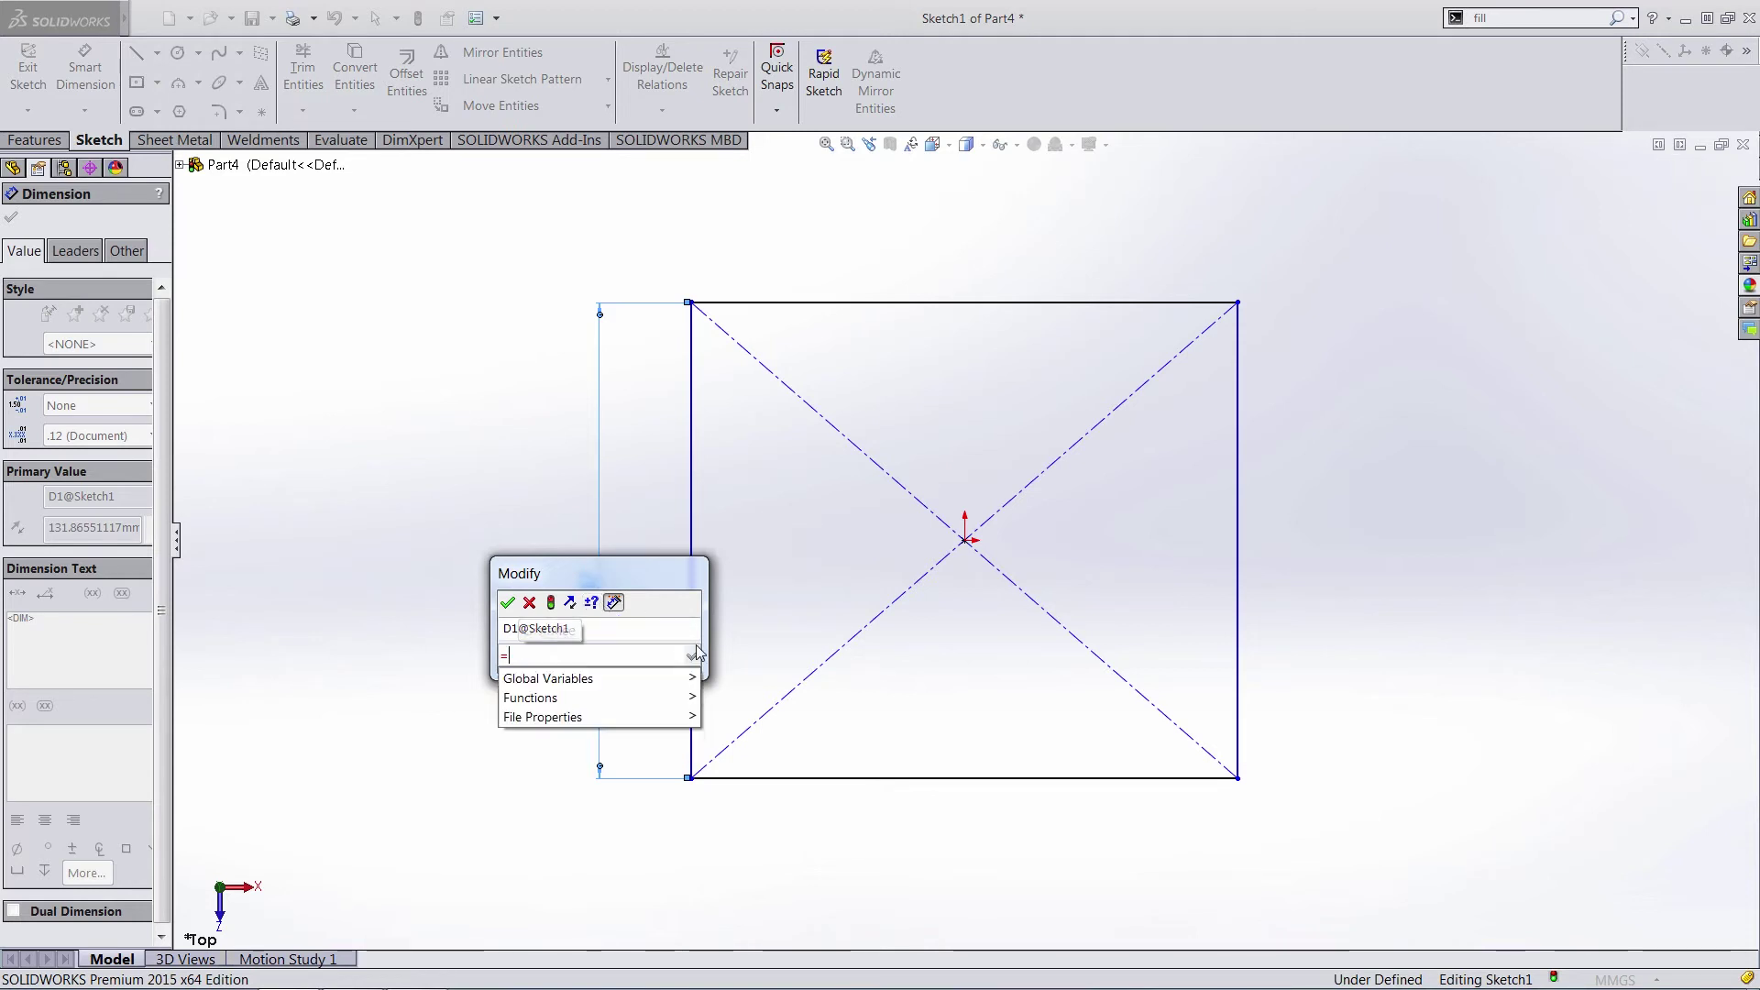
{"action": "mouse_move", "coordinate": [682, 680]}
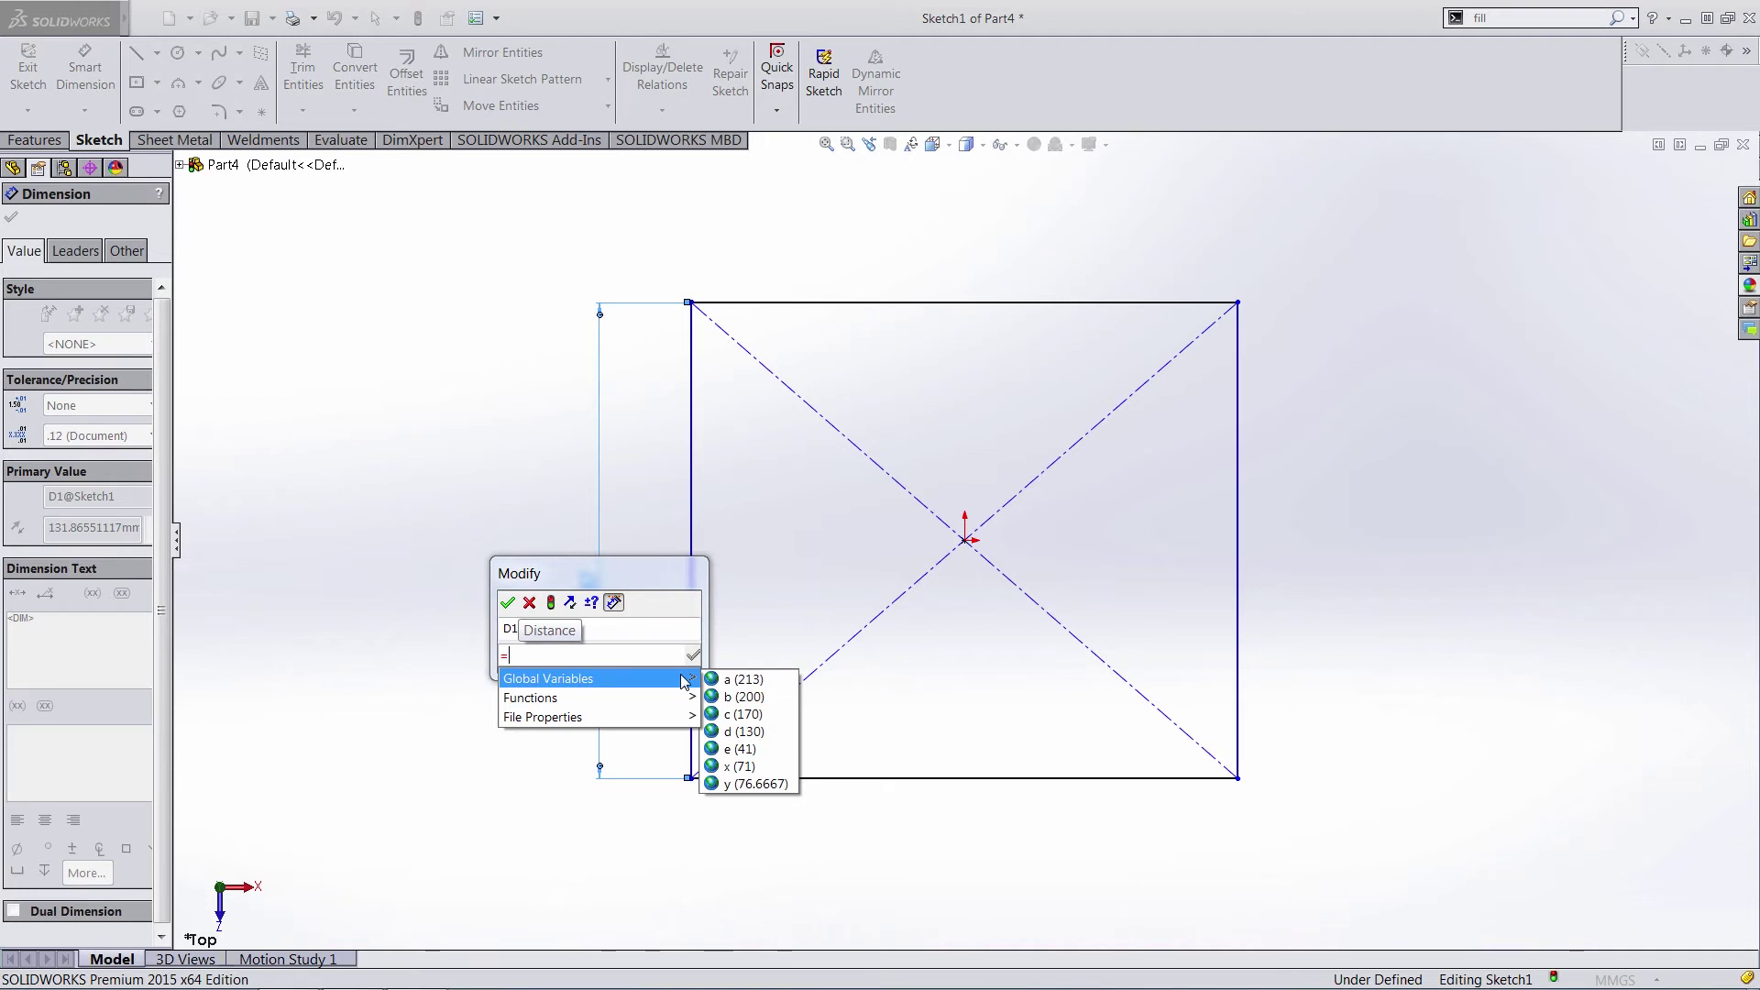
{"action": "left_click", "coordinate": [750, 681]}
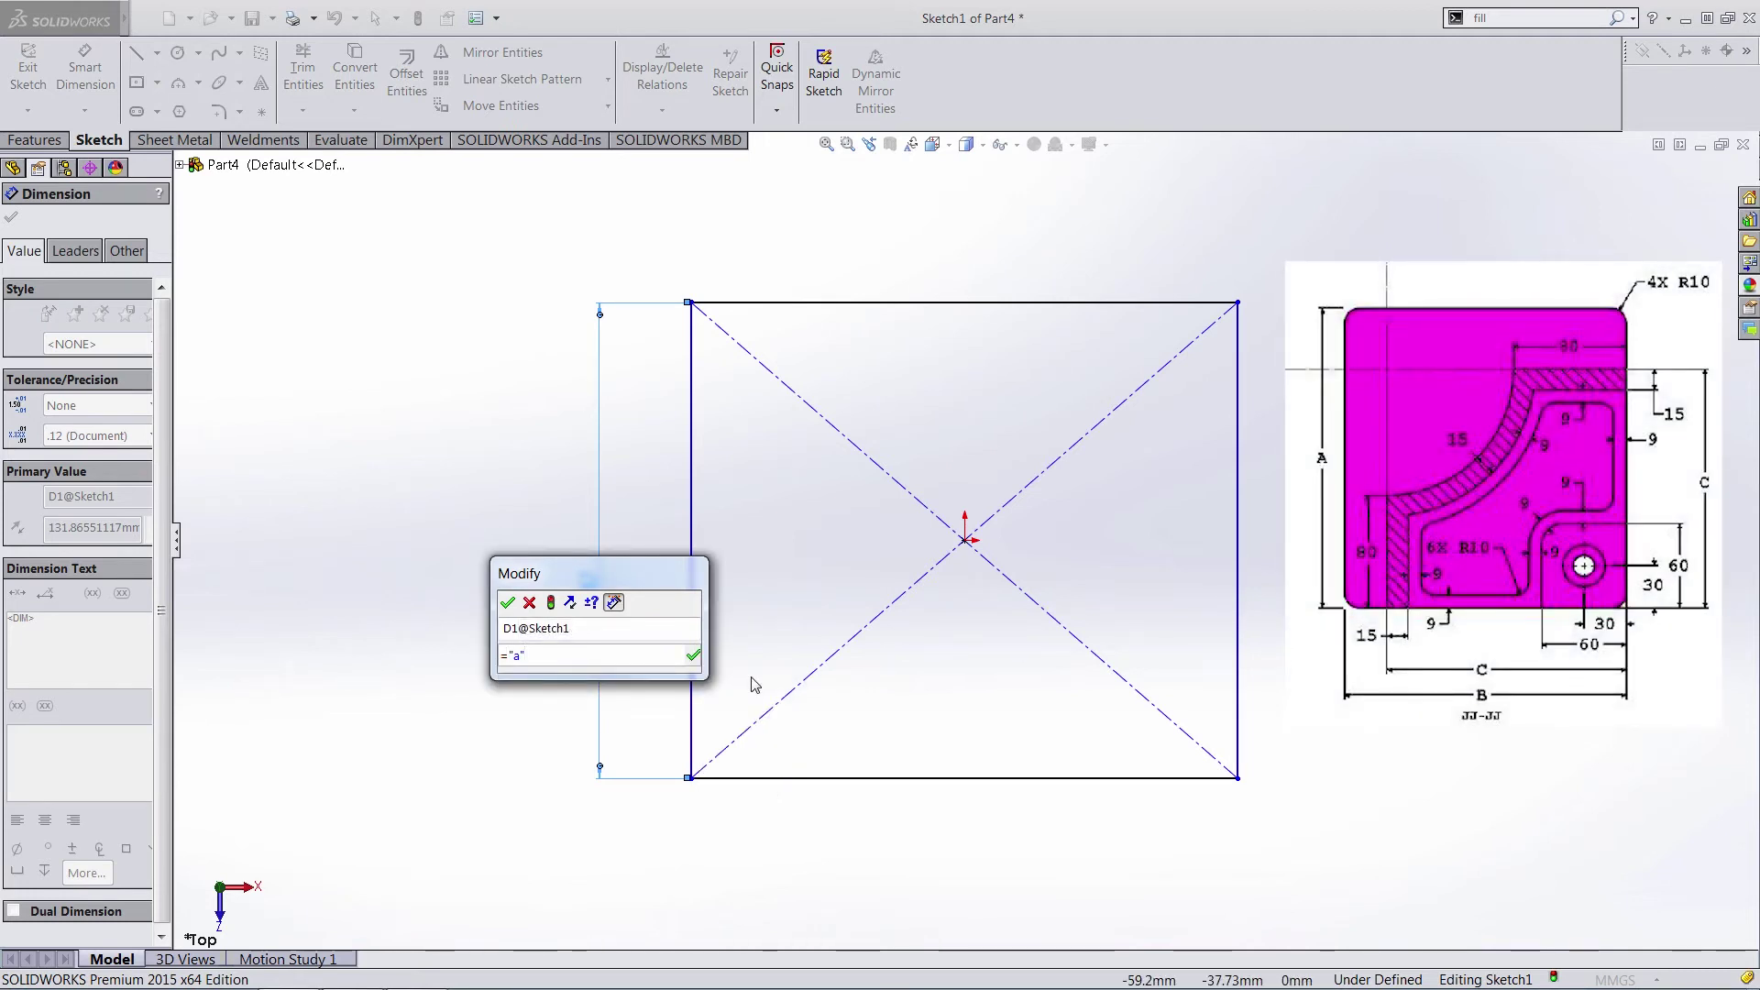
{"action": "key", "text": "Return"}
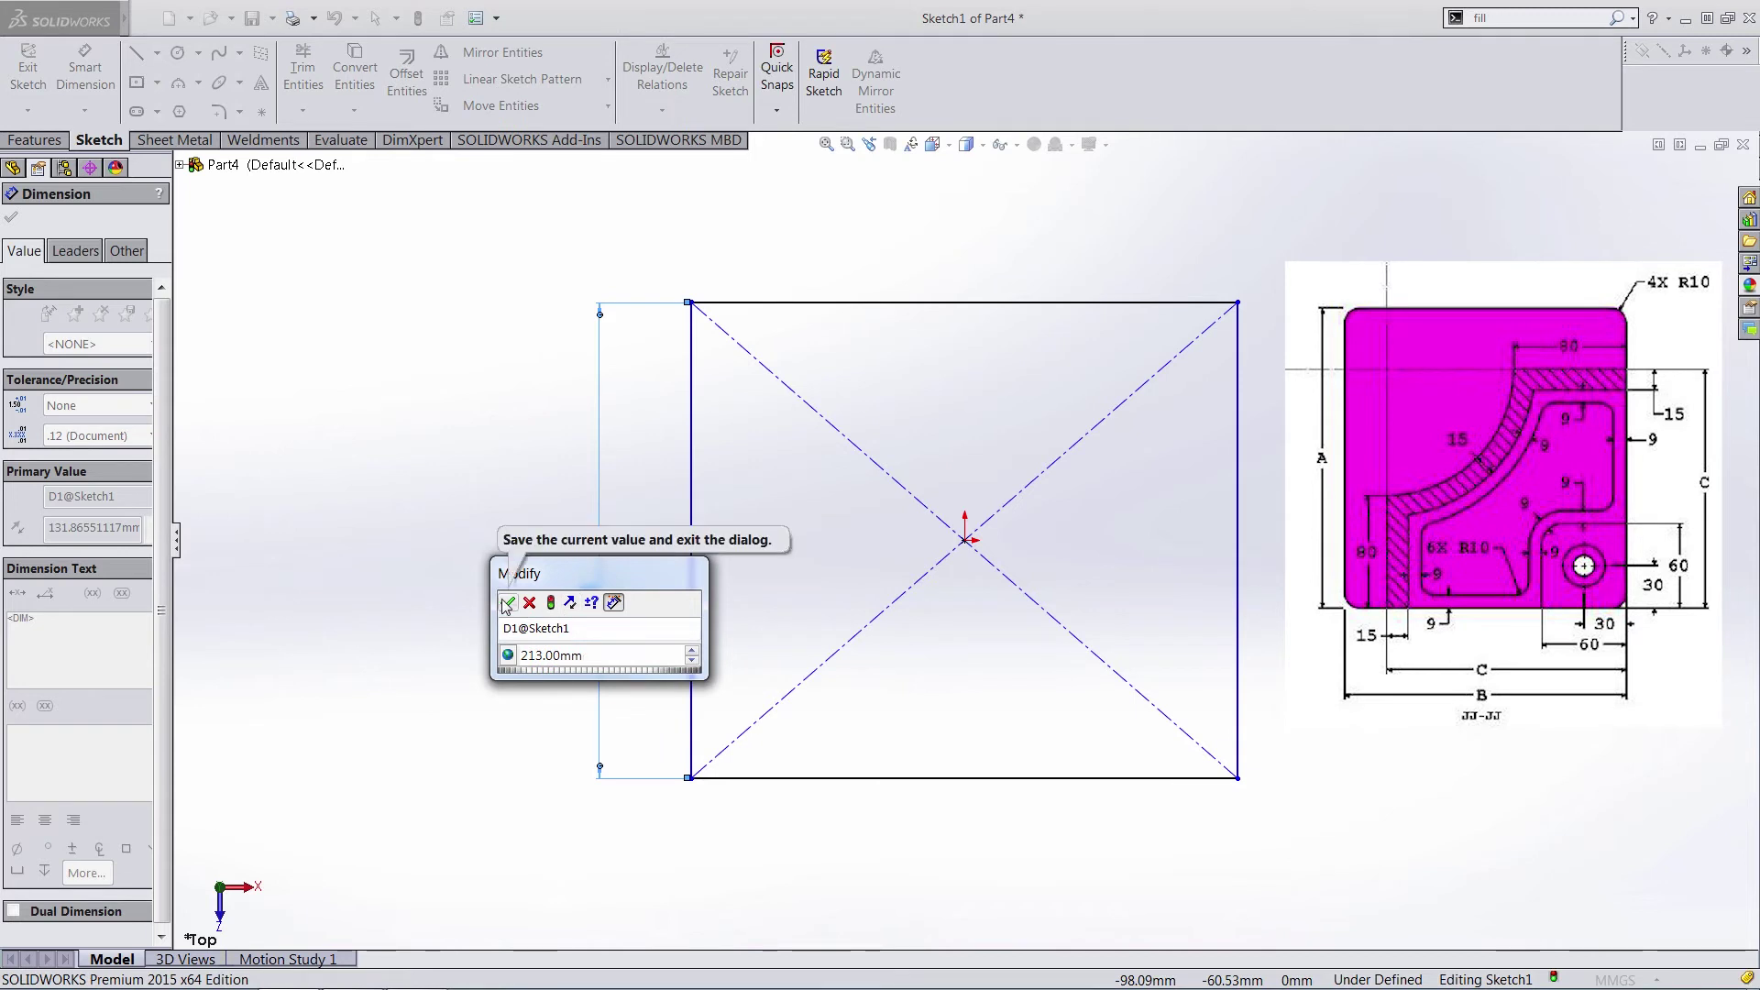
{"action": "left_click", "coordinate": [507, 604]}
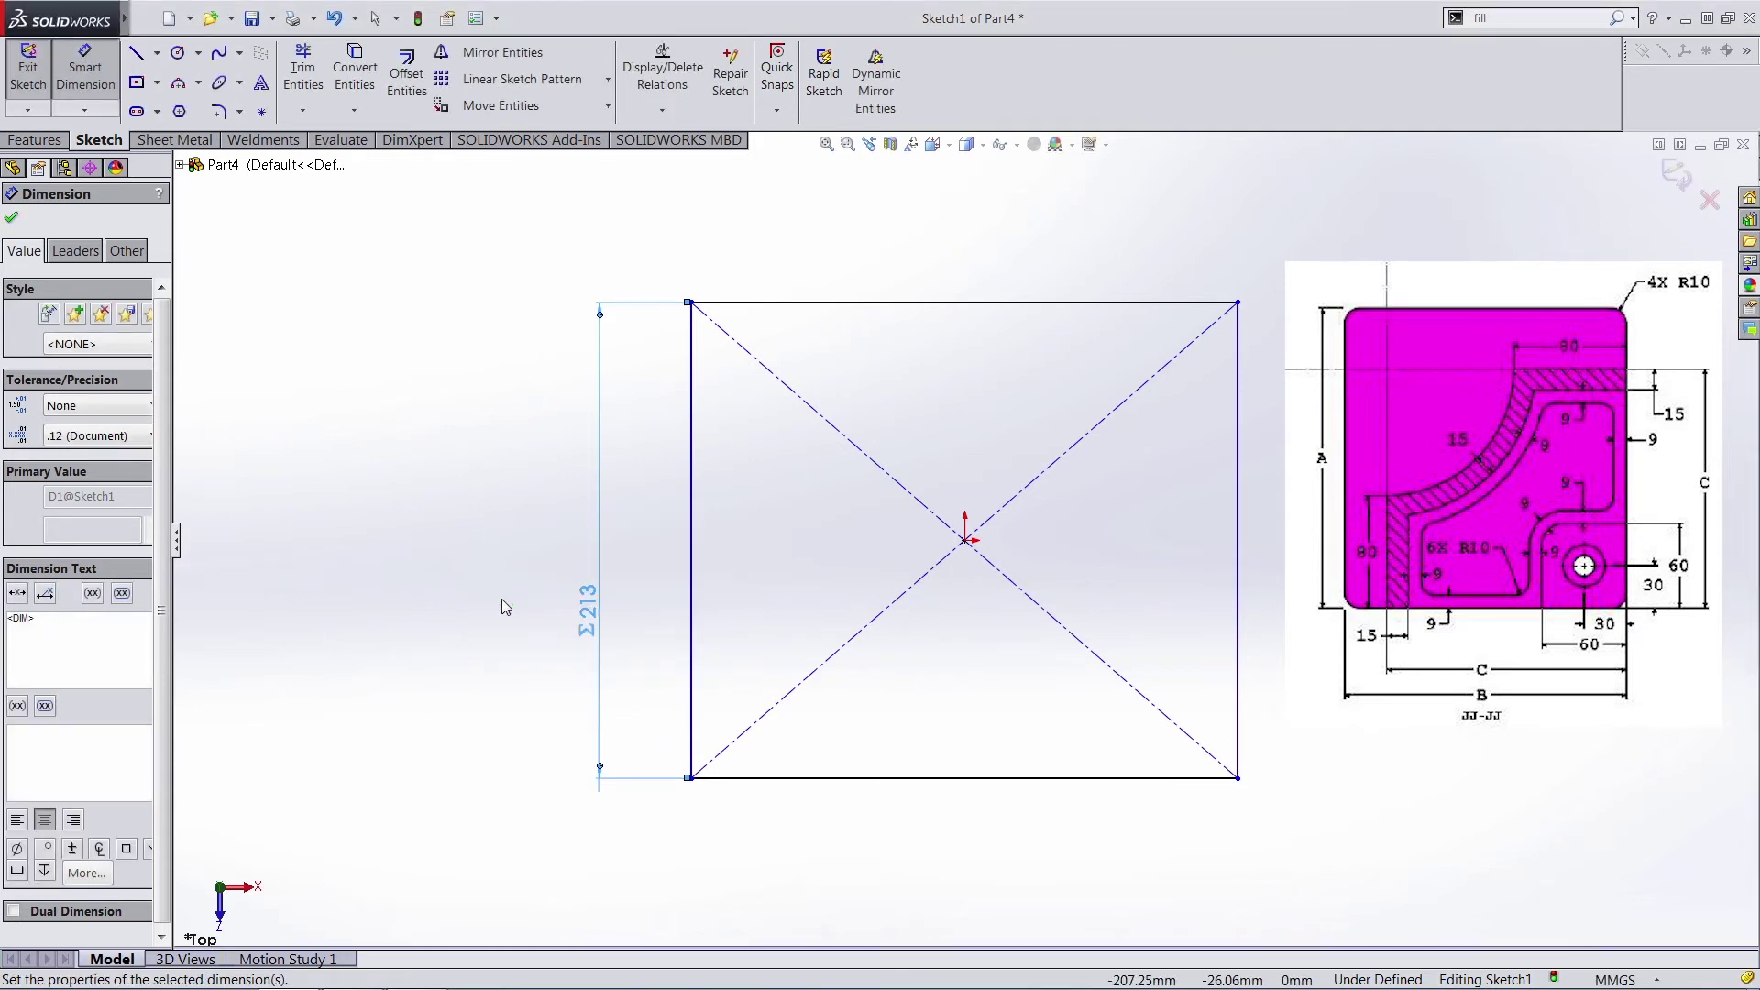
Dimension the bottom edge width as =b (200), fully defining the sketch.
{"action": "left_click", "coordinate": [899, 779]}
{"action": "left_click", "coordinate": [873, 857]}
{"action": "type", "text": "=b"}
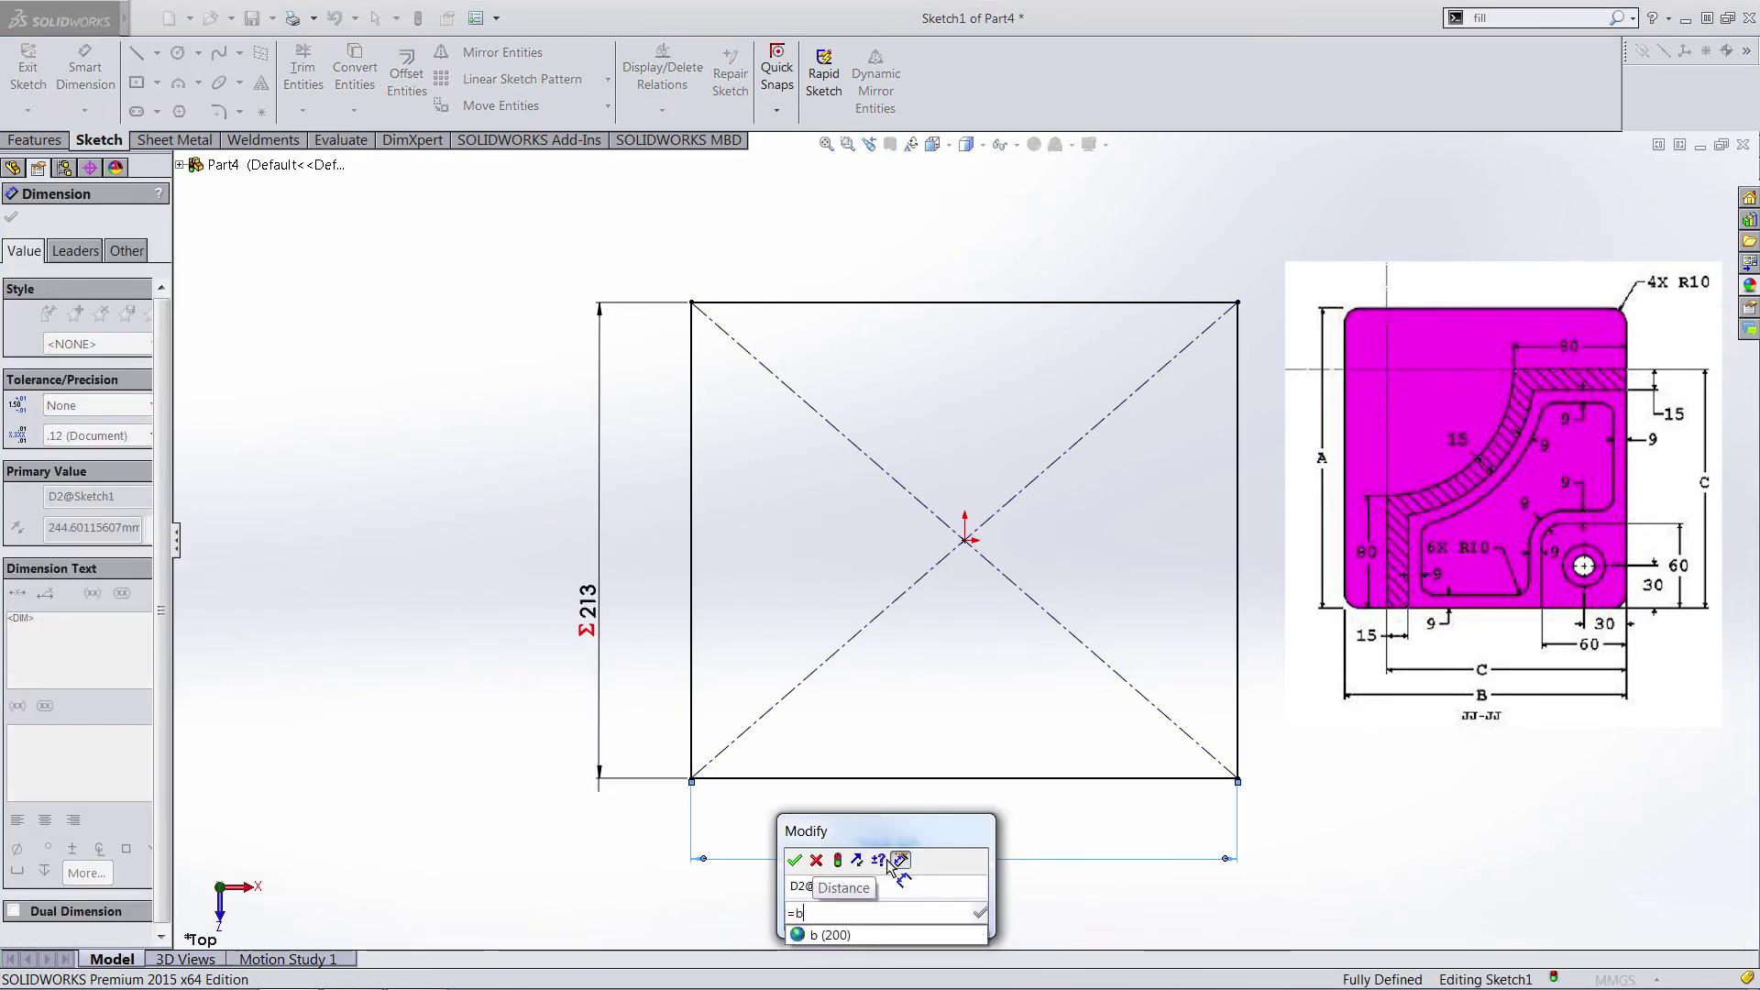
{"action": "left_click", "coordinate": [830, 935]}
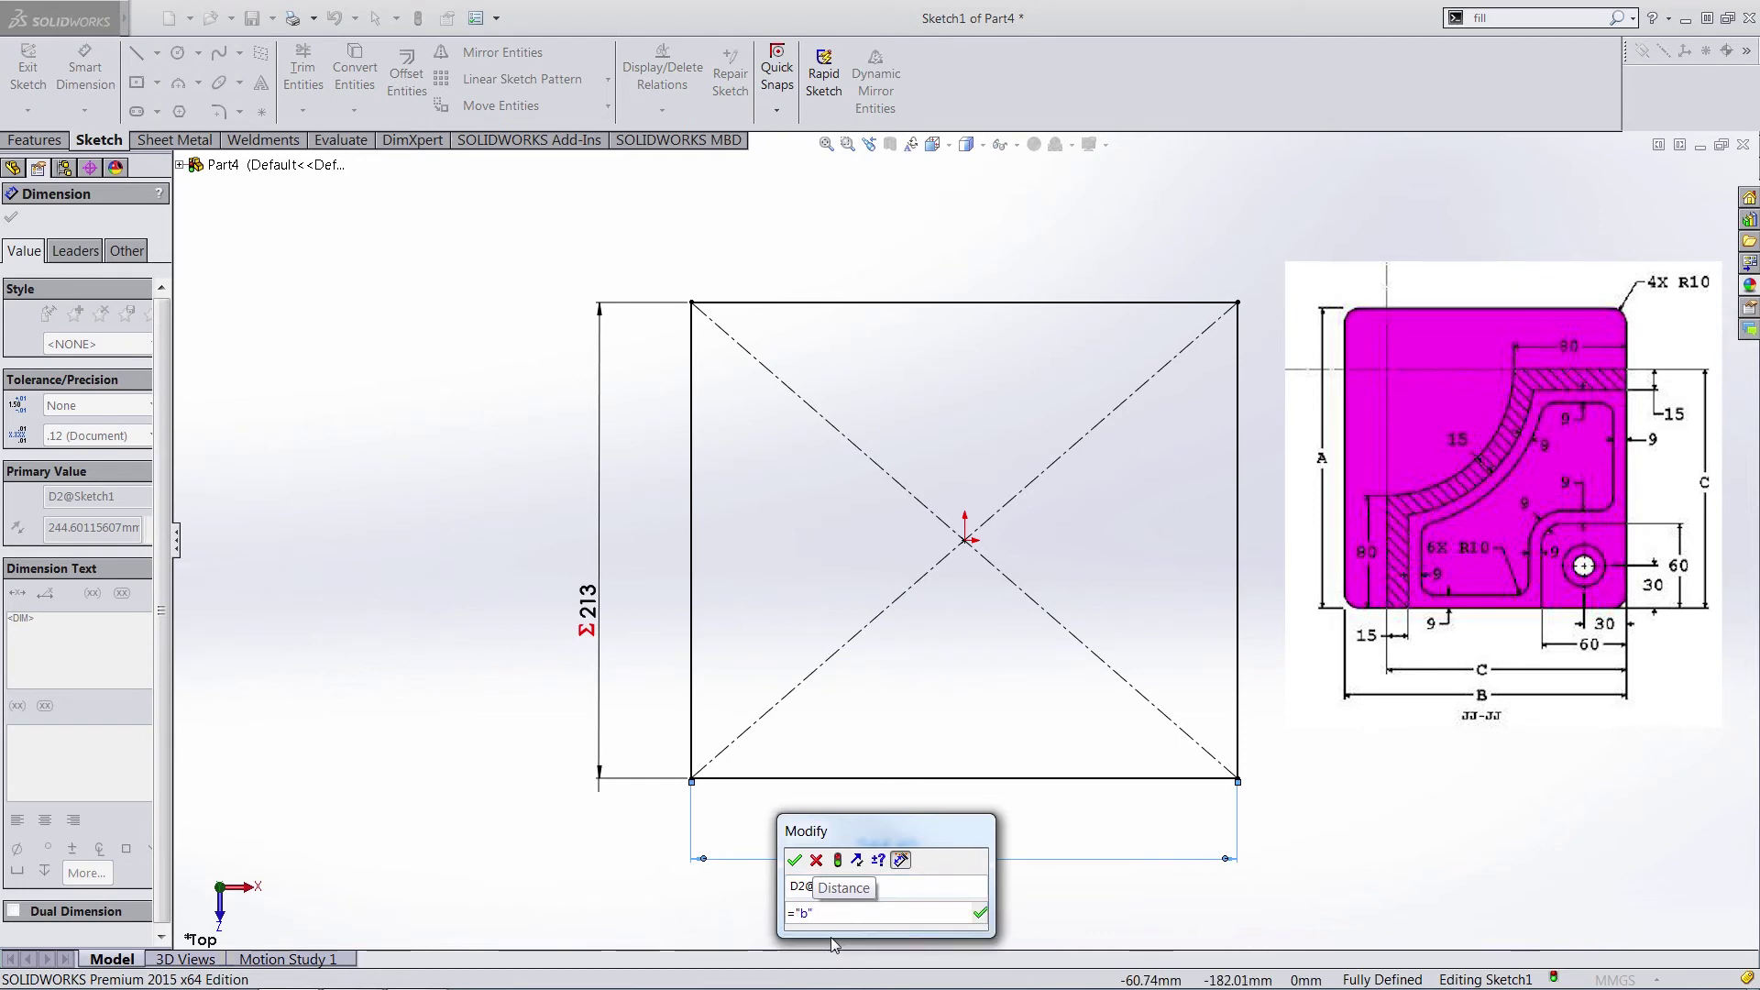
{"action": "left_click", "coordinate": [794, 860]}
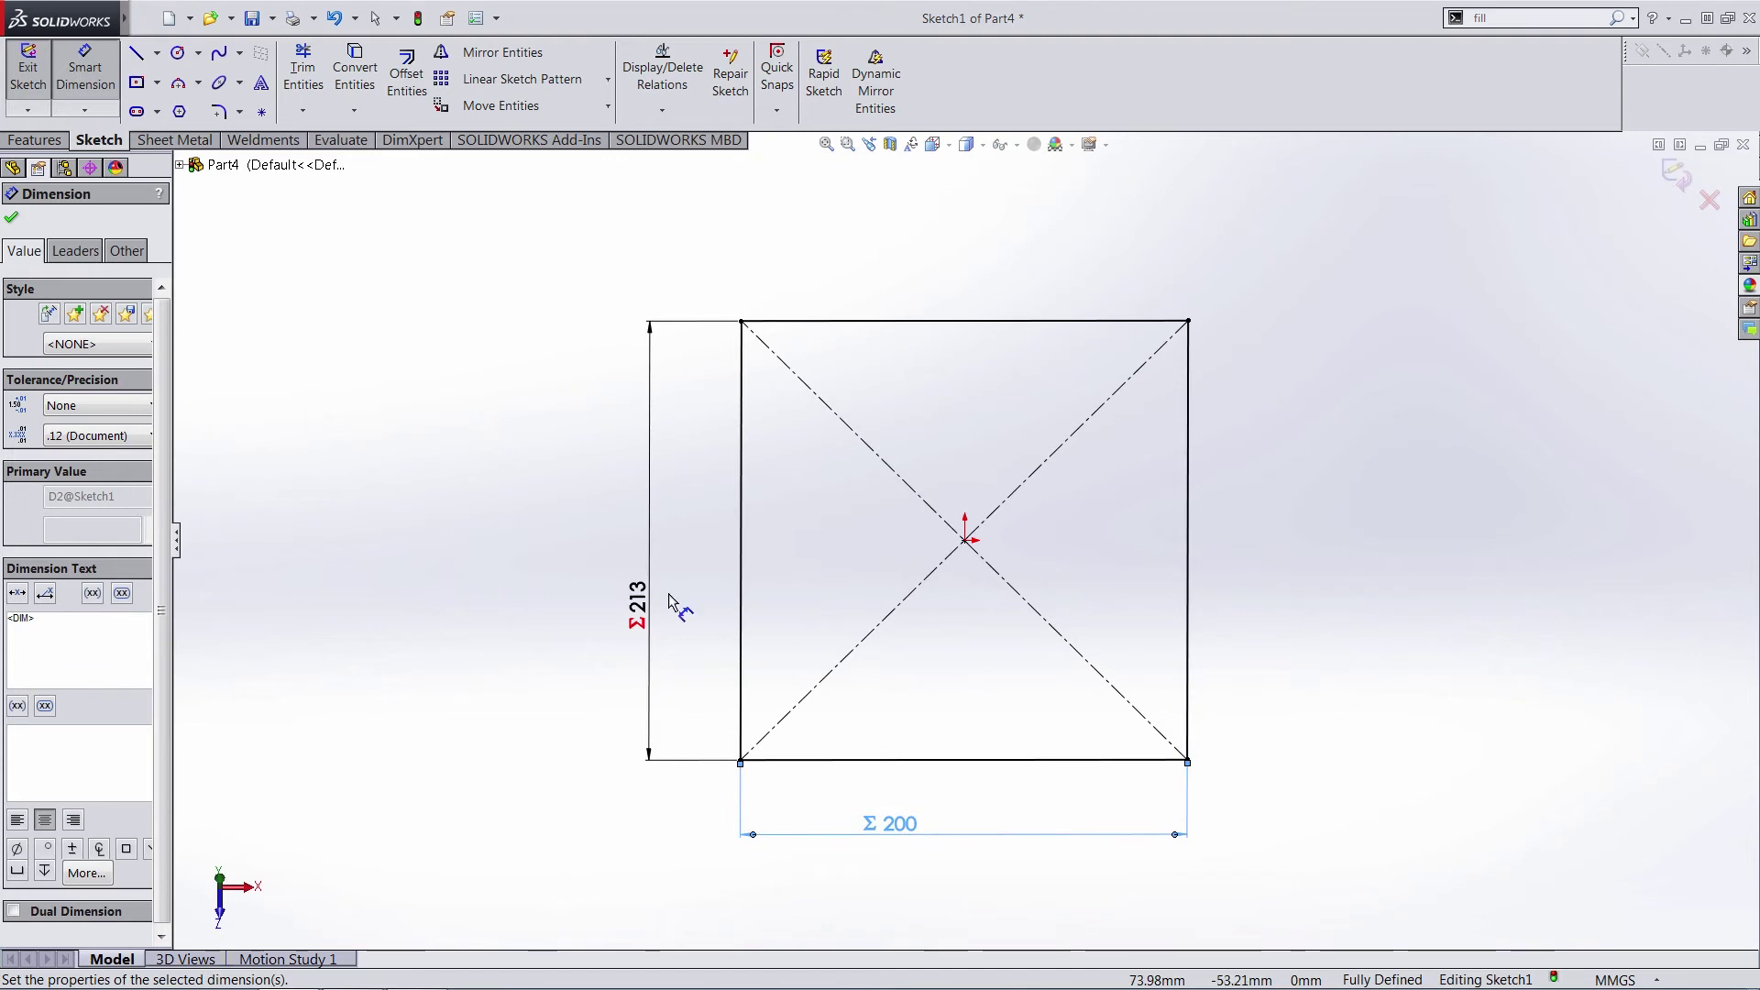
{"action": "left_click", "coordinate": [14, 220]}
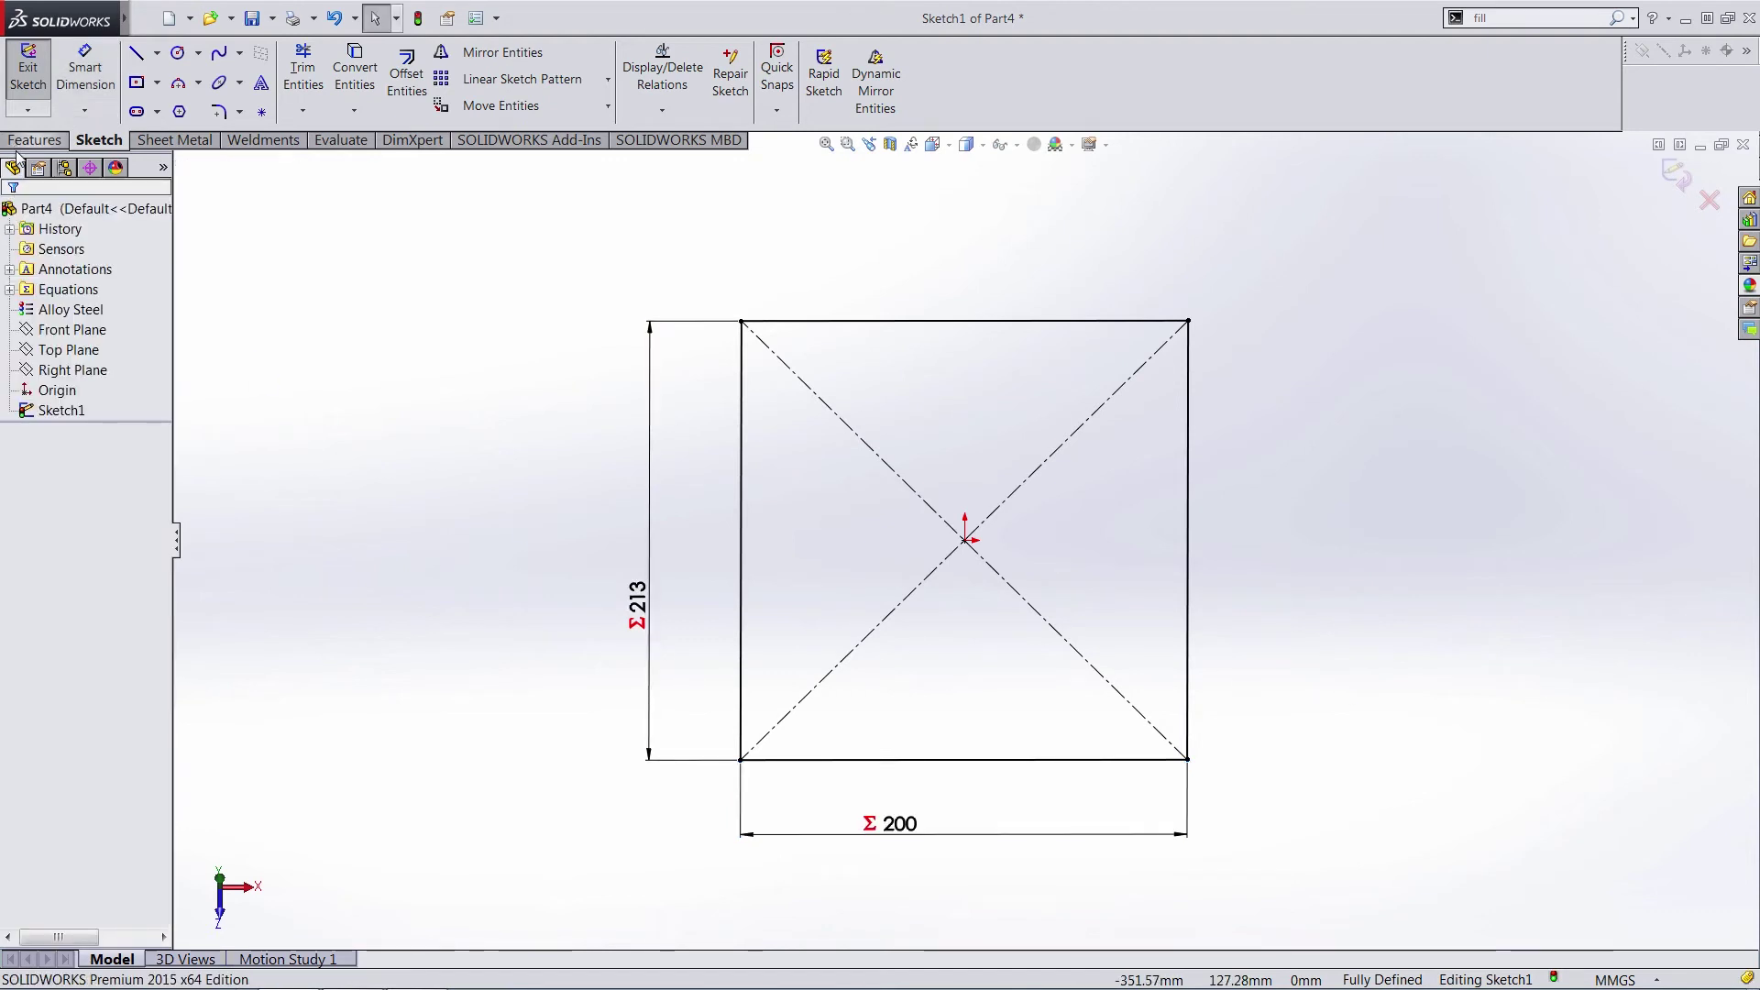
Extrude Sketch1 blind 20 mm to create Boss-Extrude1.
{"action": "left_click", "coordinate": [34, 139]}
{"action": "left_click", "coordinate": [36, 72]}
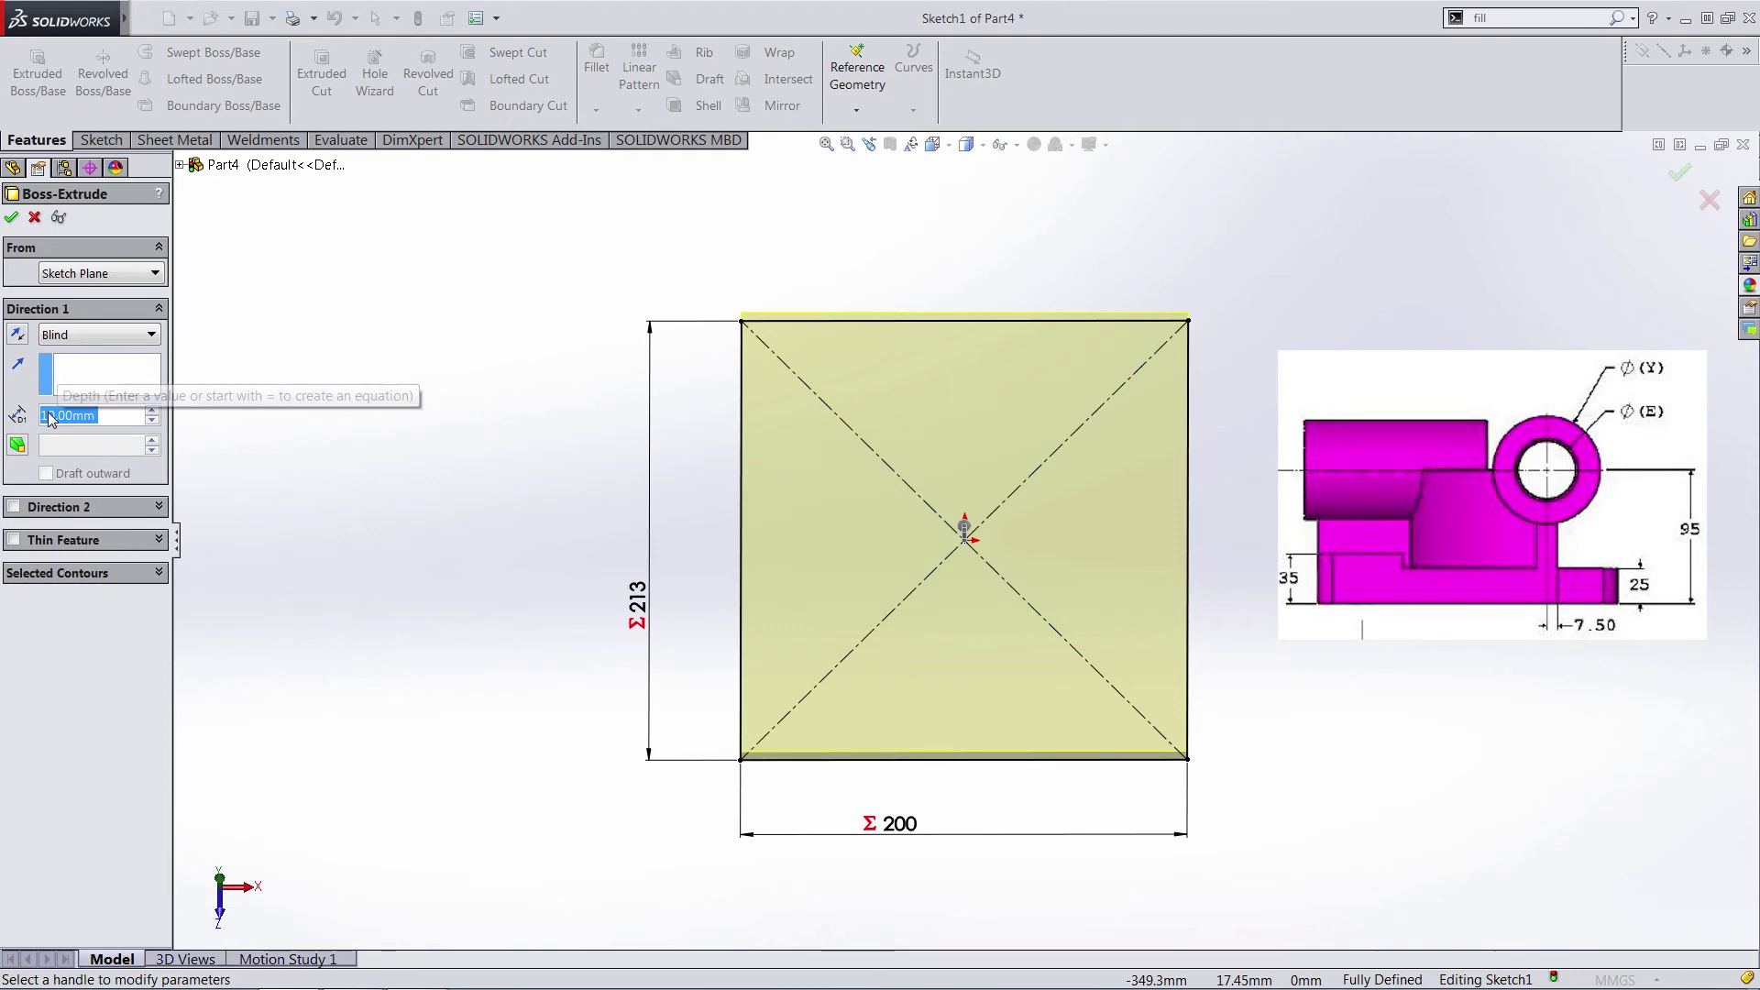
{"action": "type", "text": "20"}
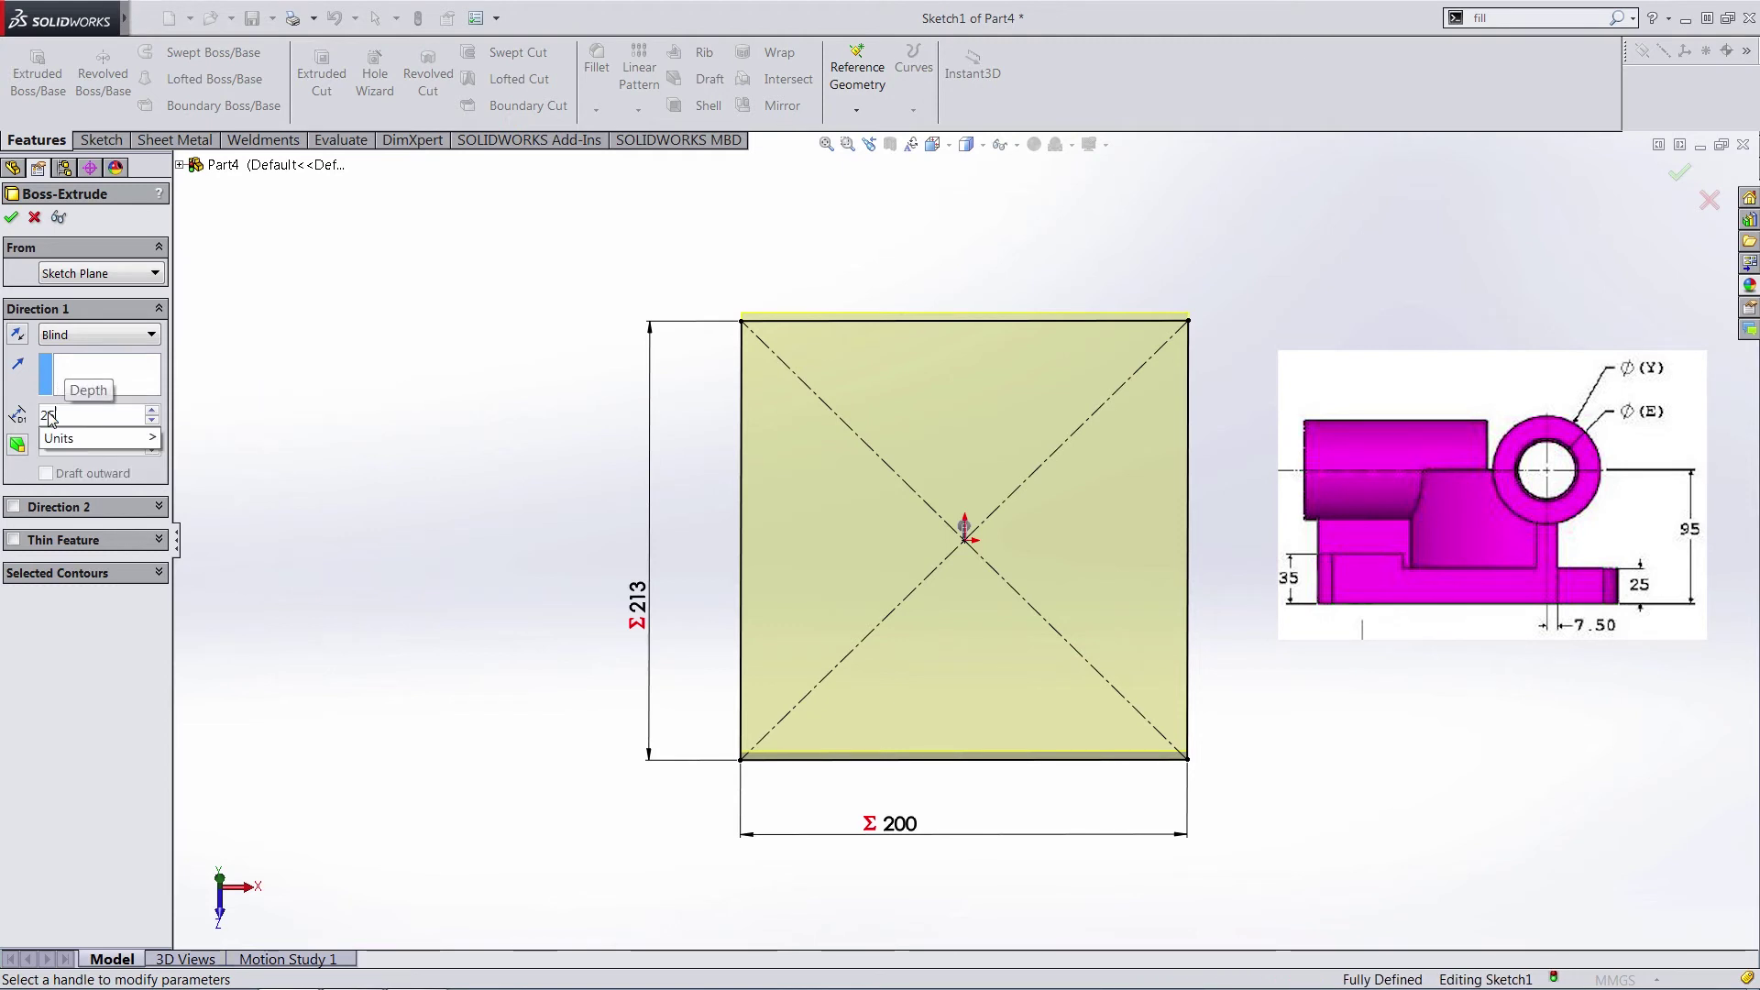
{"action": "key", "text": "Return"}
{"action": "key", "text": "Return"}
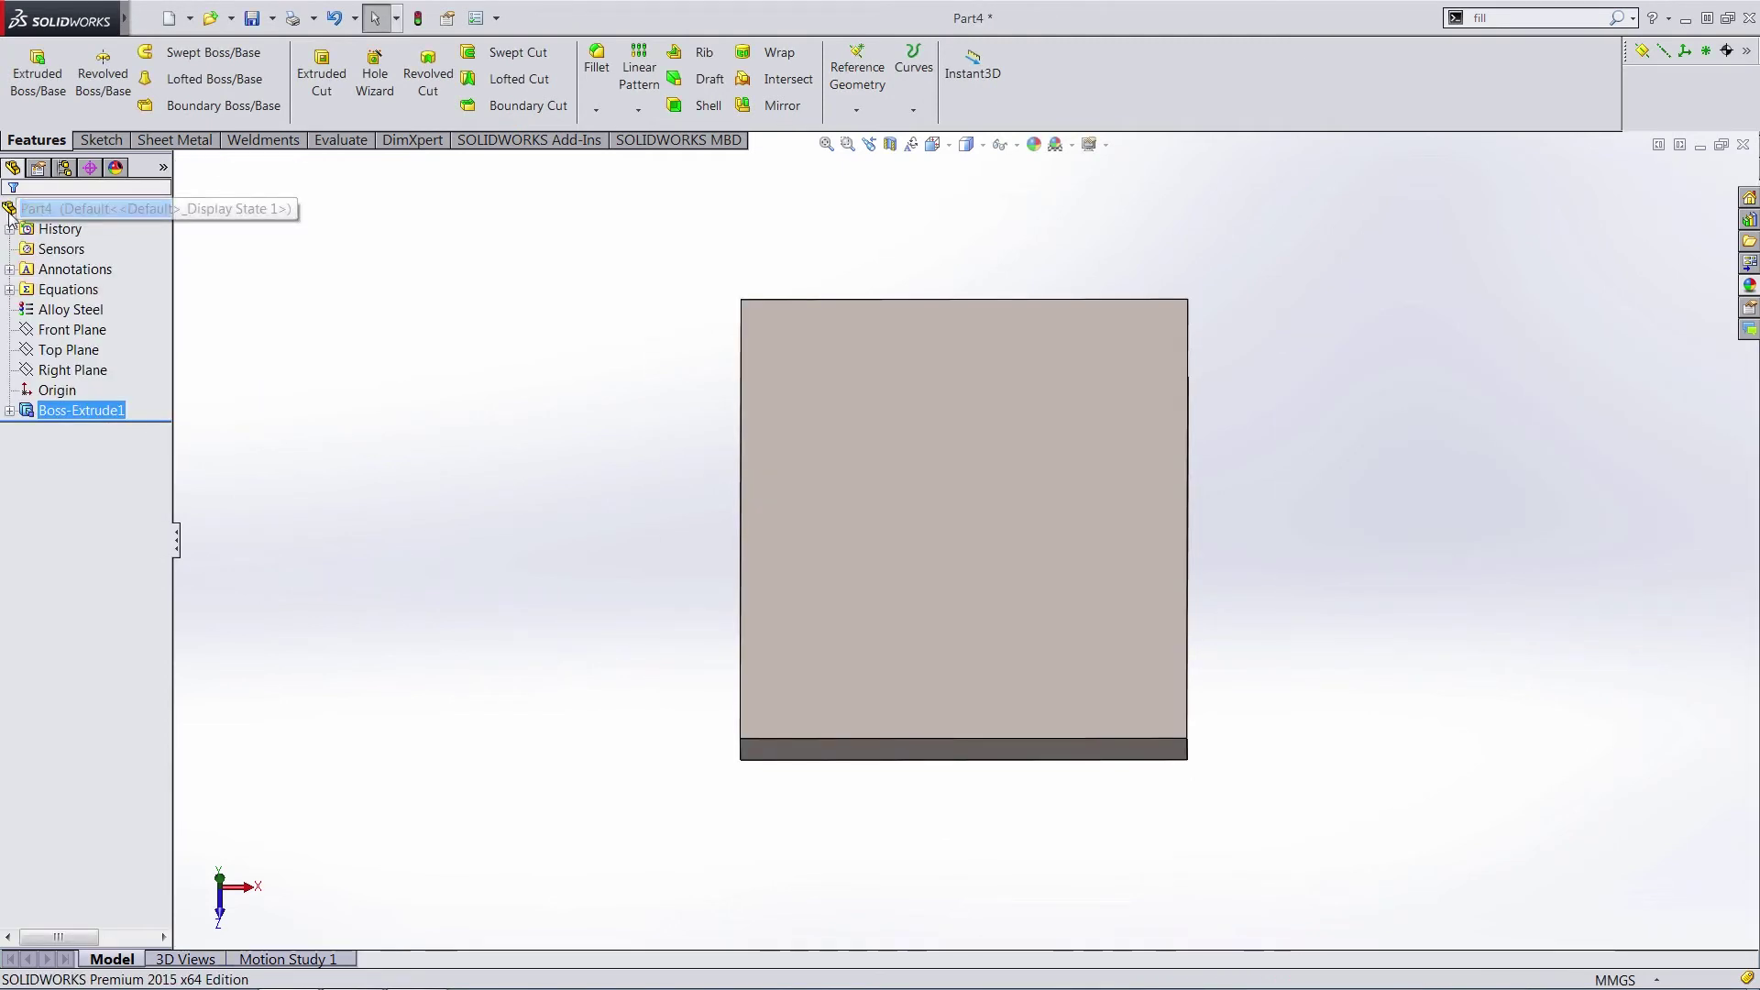
Start a new sketch on the plate's large front face.
{"action": "mouse_move", "coordinate": [518, 663]}
{"action": "middle_mouse_down"}
{"action": "mouse_move", "coordinate": [548, 504]}
{"action": "mouse_move", "coordinate": [657, 456]}
{"action": "mouse_move", "coordinate": [892, 489]}
{"action": "middle_mouse_up"}
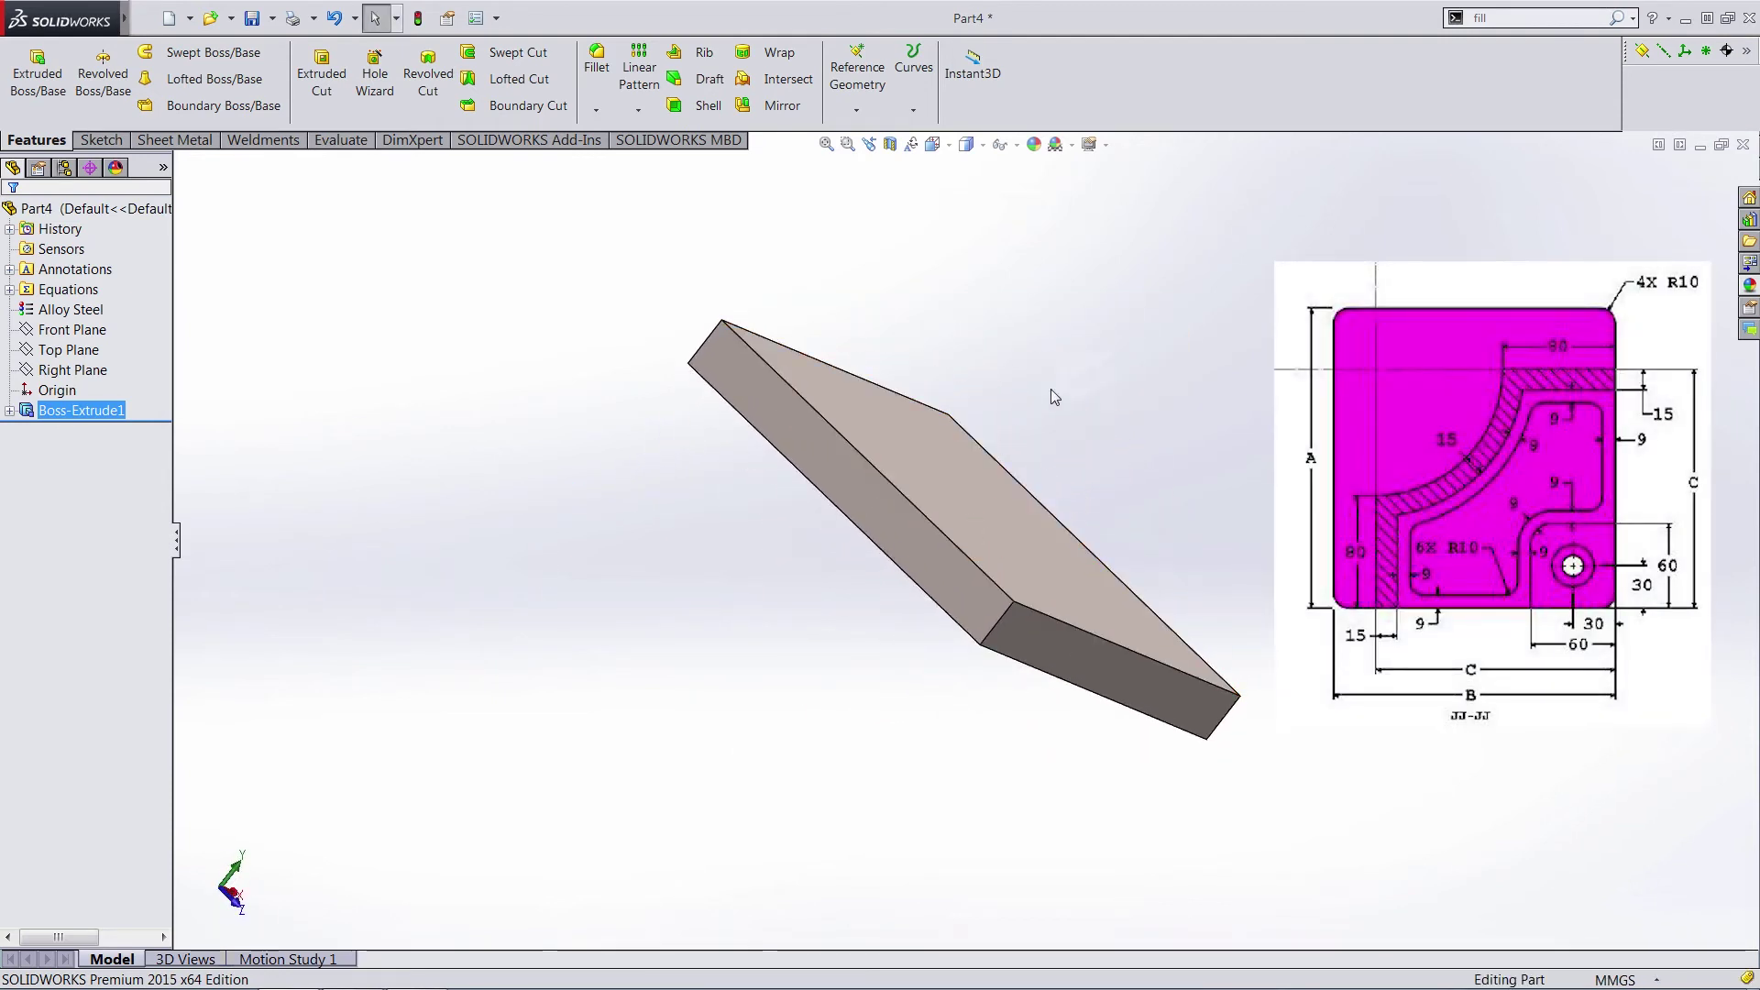
{"action": "left_click", "coordinate": [915, 547]}
{"action": "middle_click_drag", "start_coordinate": [915, 547], "coordinate": [785, 608]}
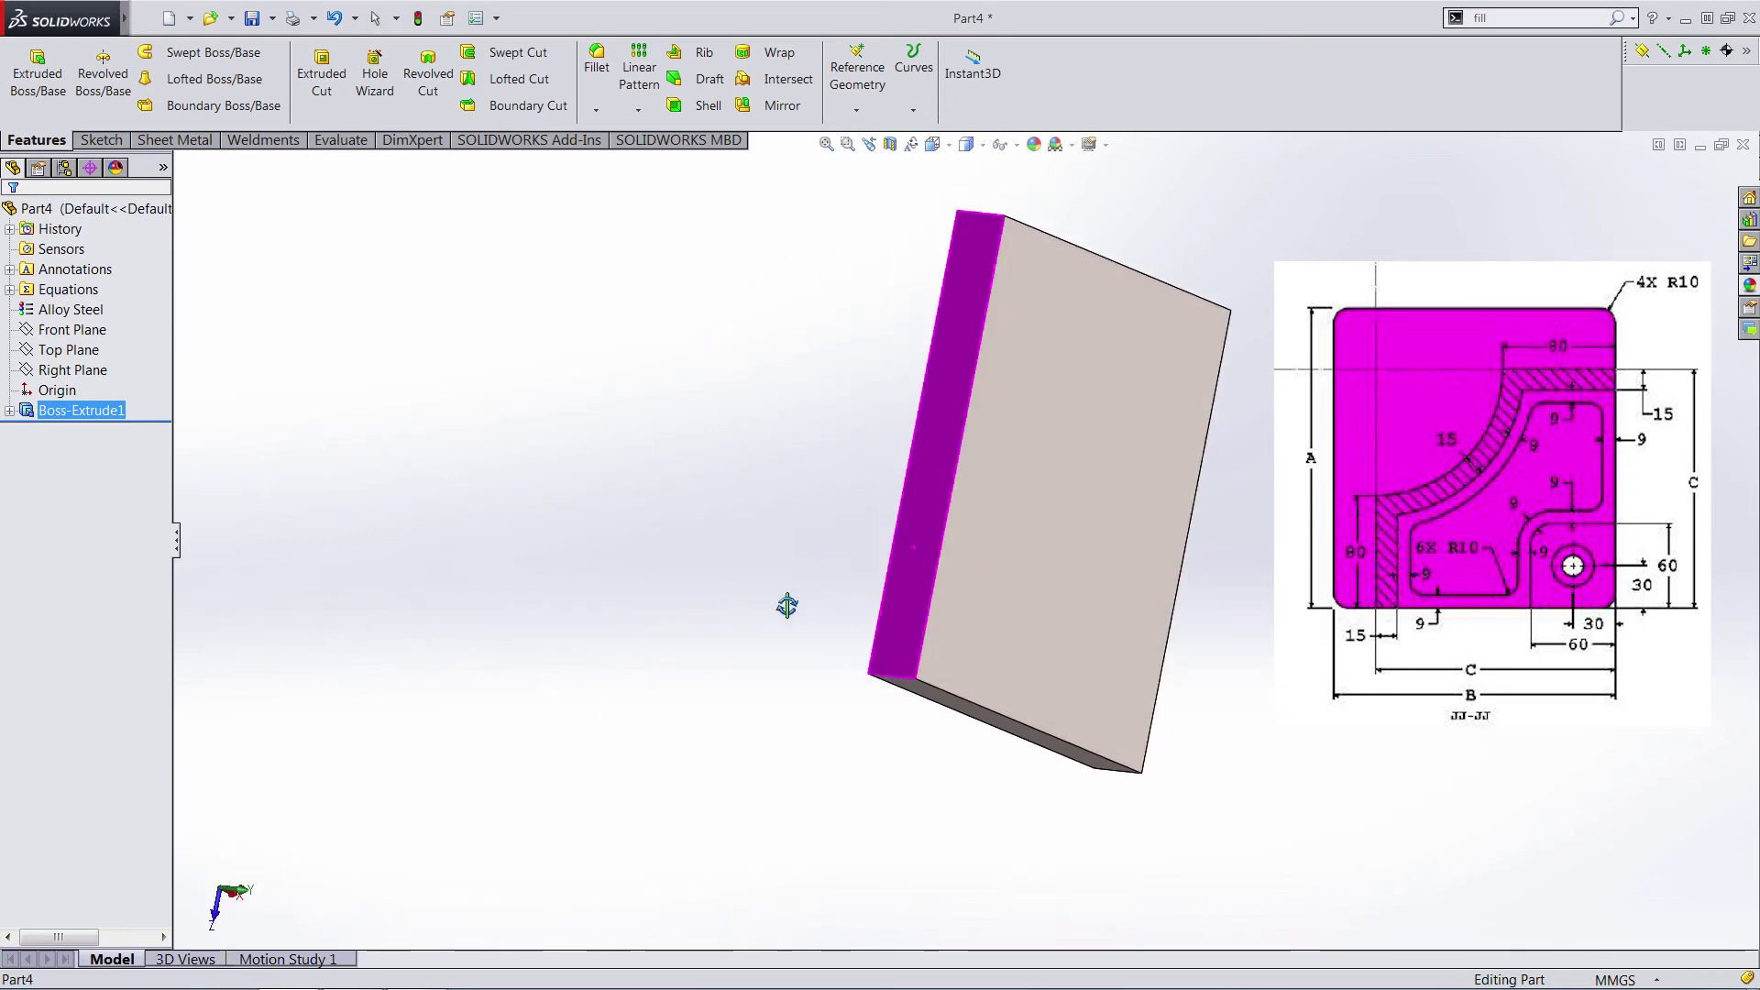
{"action": "double_click", "coordinate": [964, 564]}
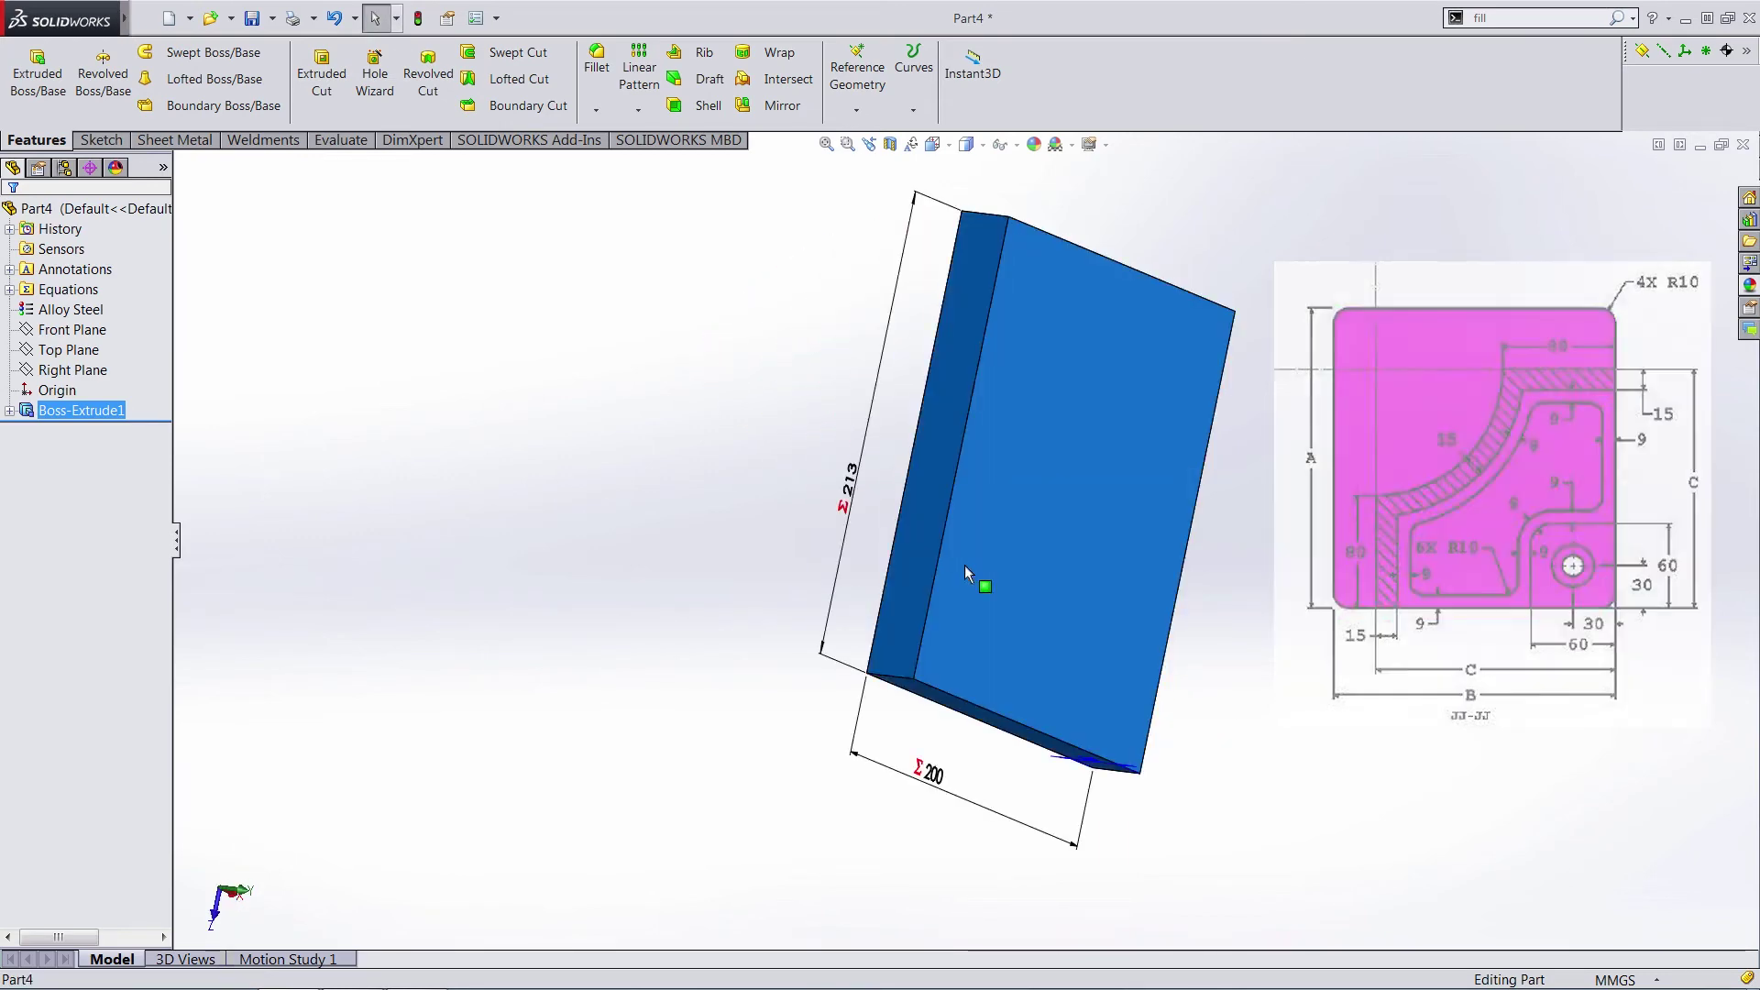
{"action": "middle_click_drag", "start_coordinate": [954, 565], "coordinate": [1053, 590]}
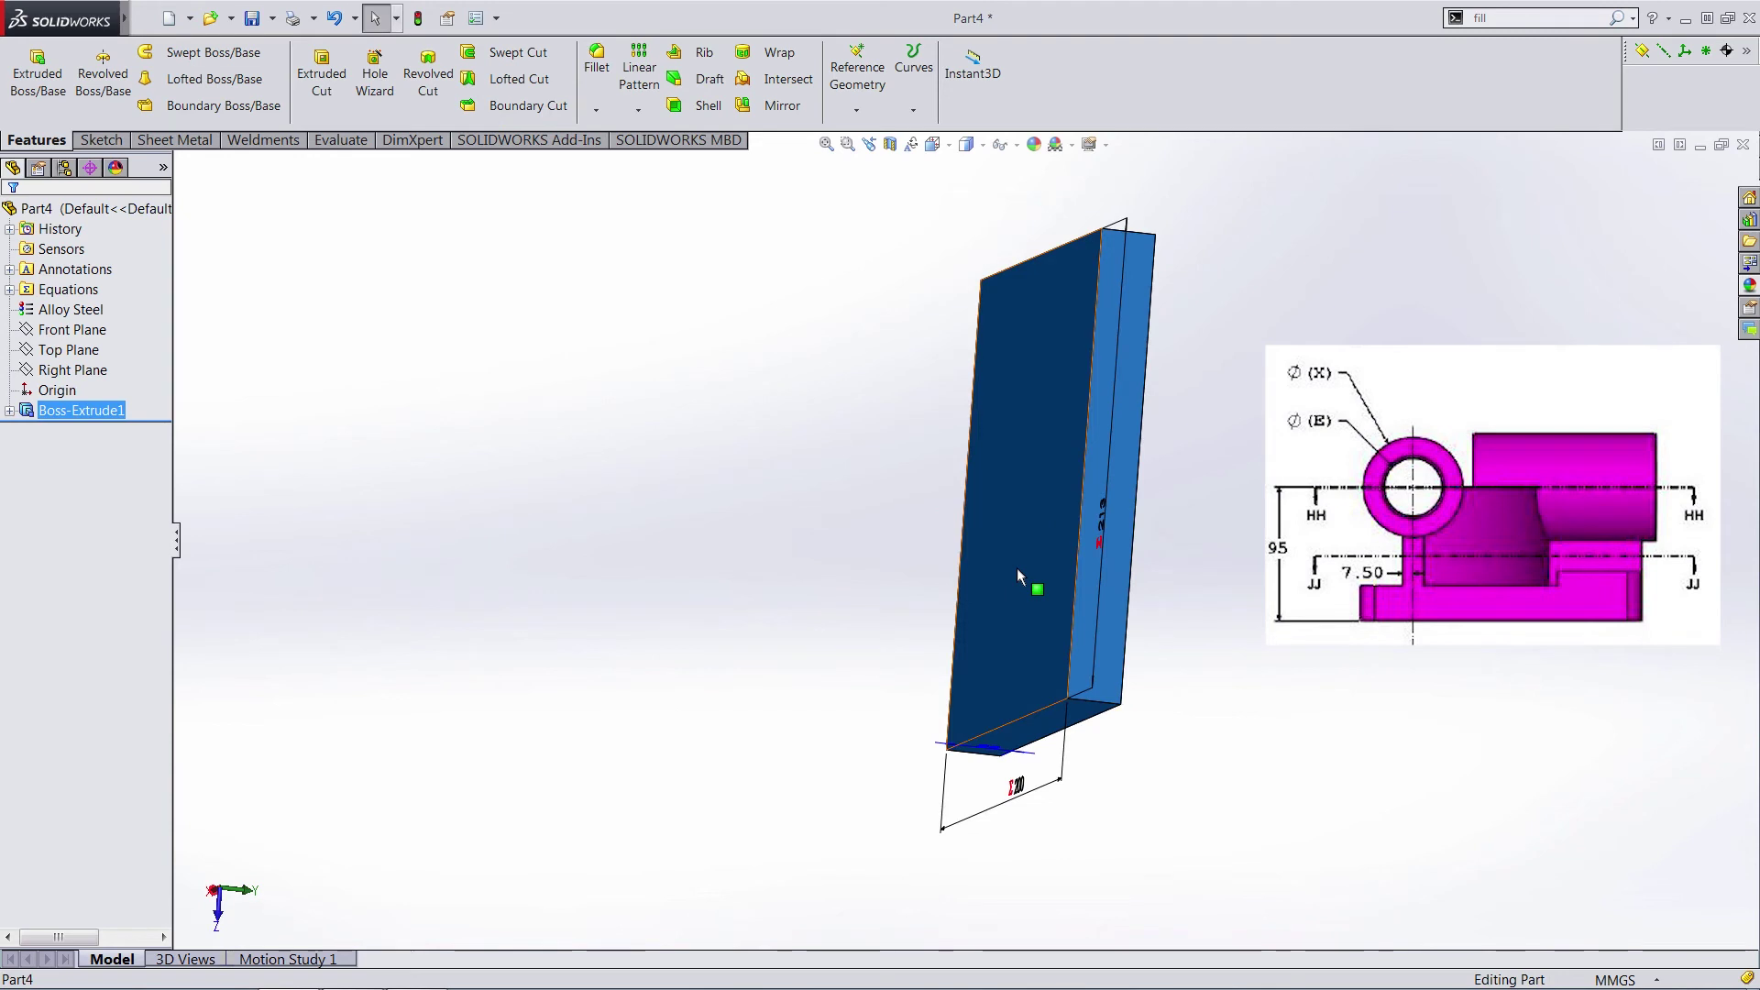
{"action": "left_click", "coordinate": [1015, 568]}
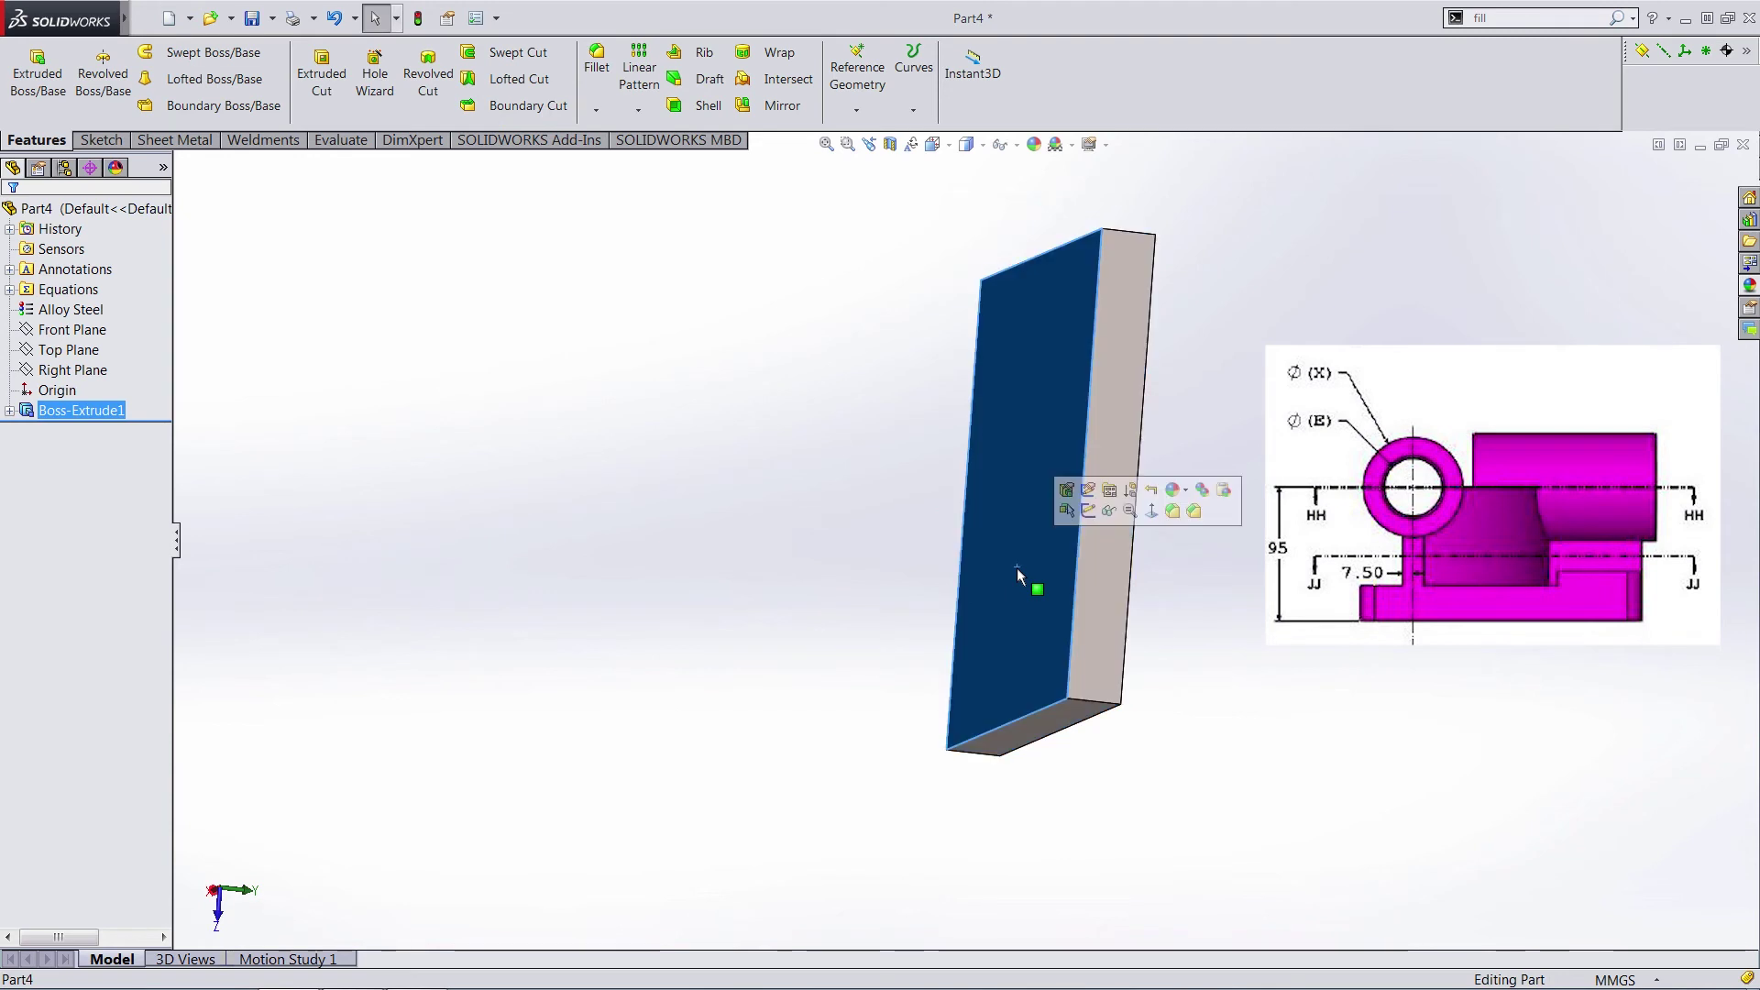
{"action": "left_click", "coordinate": [1088, 512]}
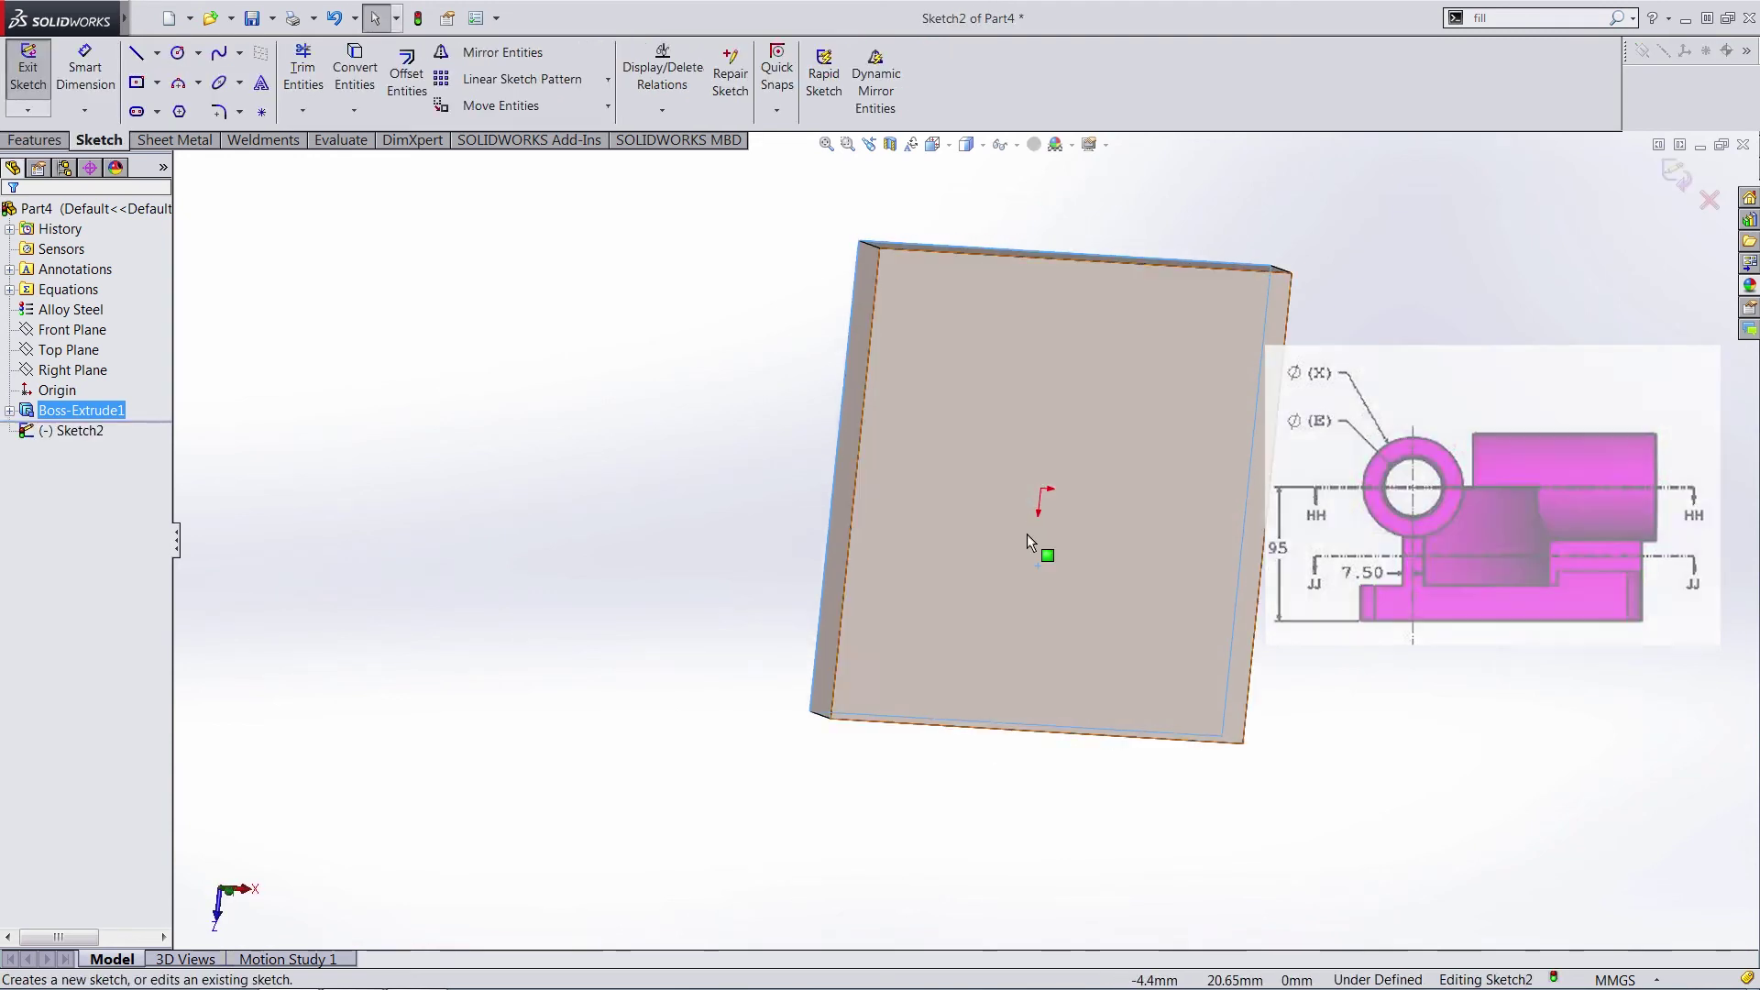
Orient the view Normal To the sketch face so it is seen straight on.
{"action": "key", "text": "space"}
{"action": "left_click", "coordinate": [1145, 664]}
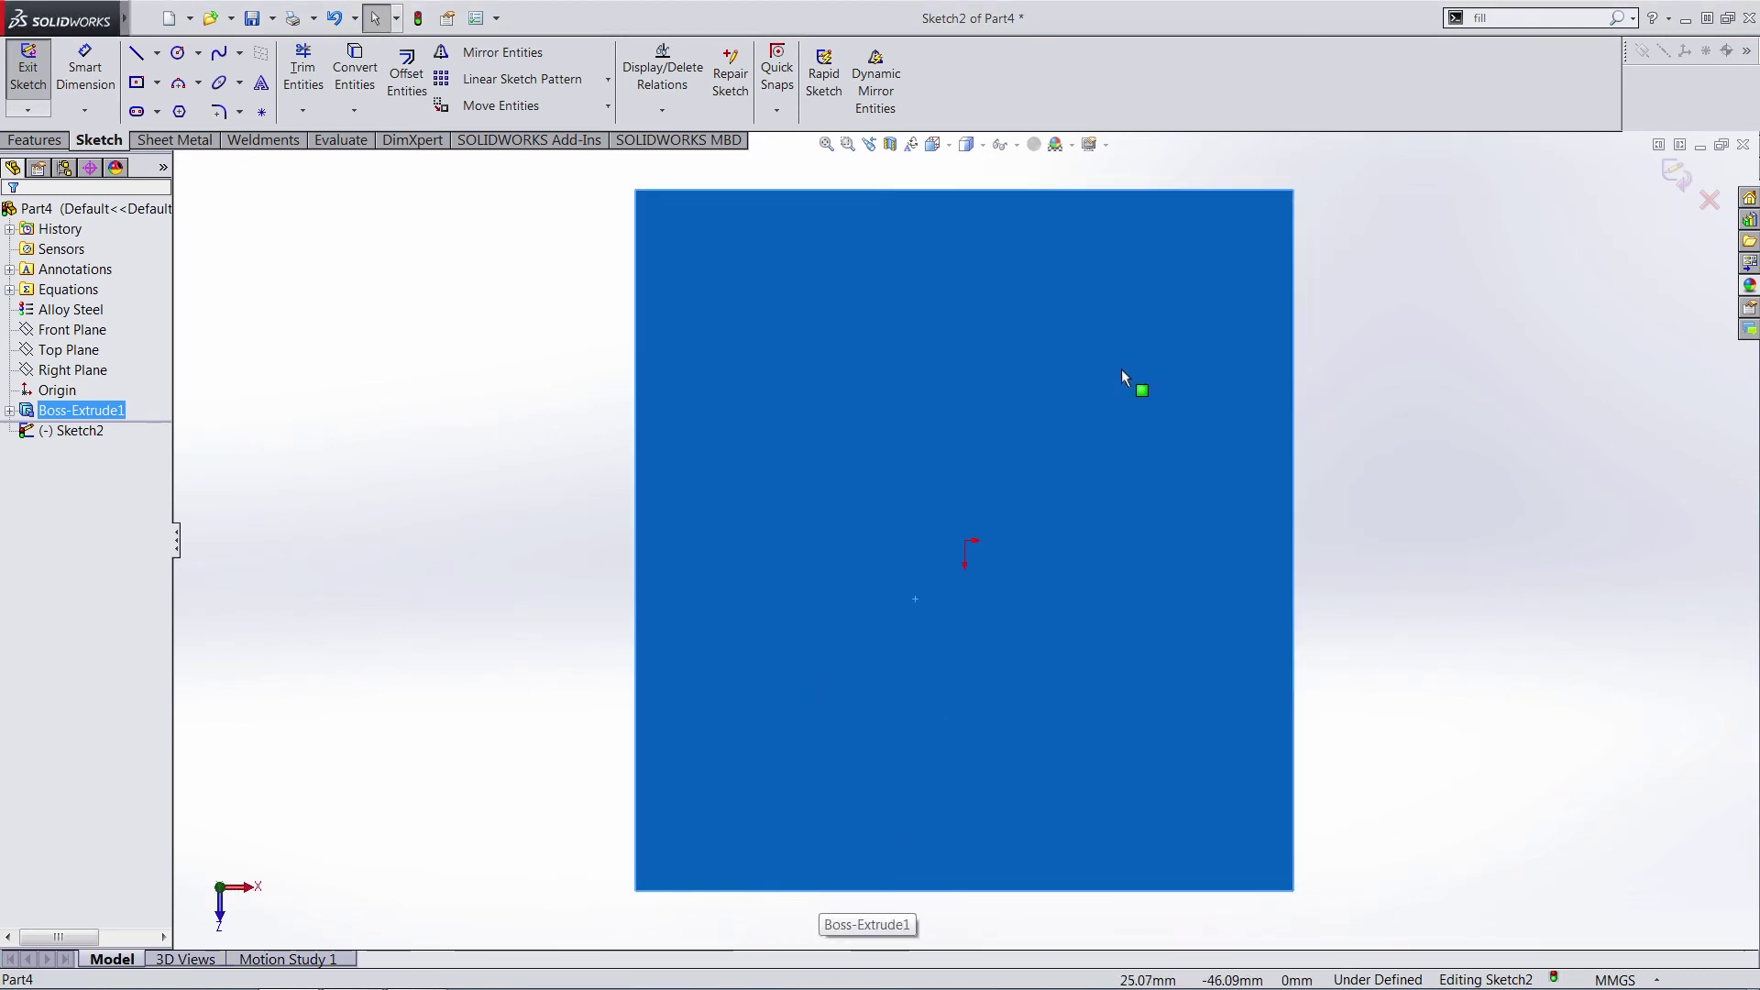
{"action": "middle_click_drag", "start_coordinate": [993, 429], "coordinate": [1073, 444]}
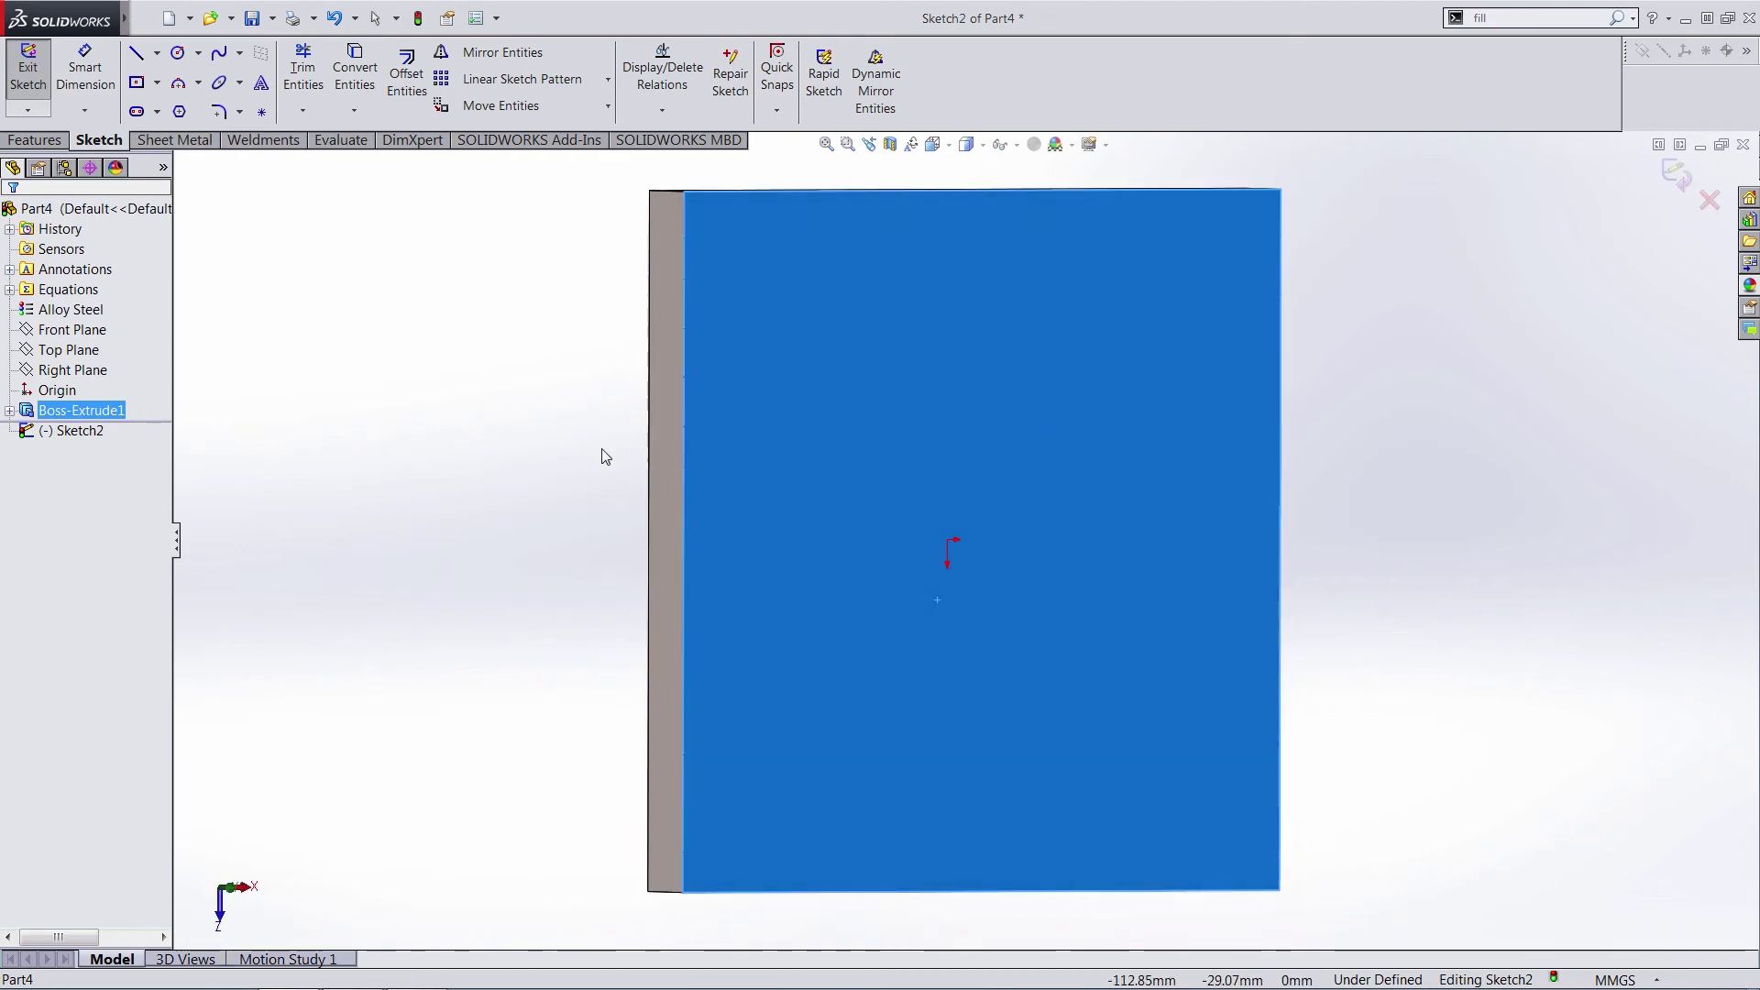
{"action": "middle_click_drag", "start_coordinate": [814, 485], "coordinate": [823, 477]}
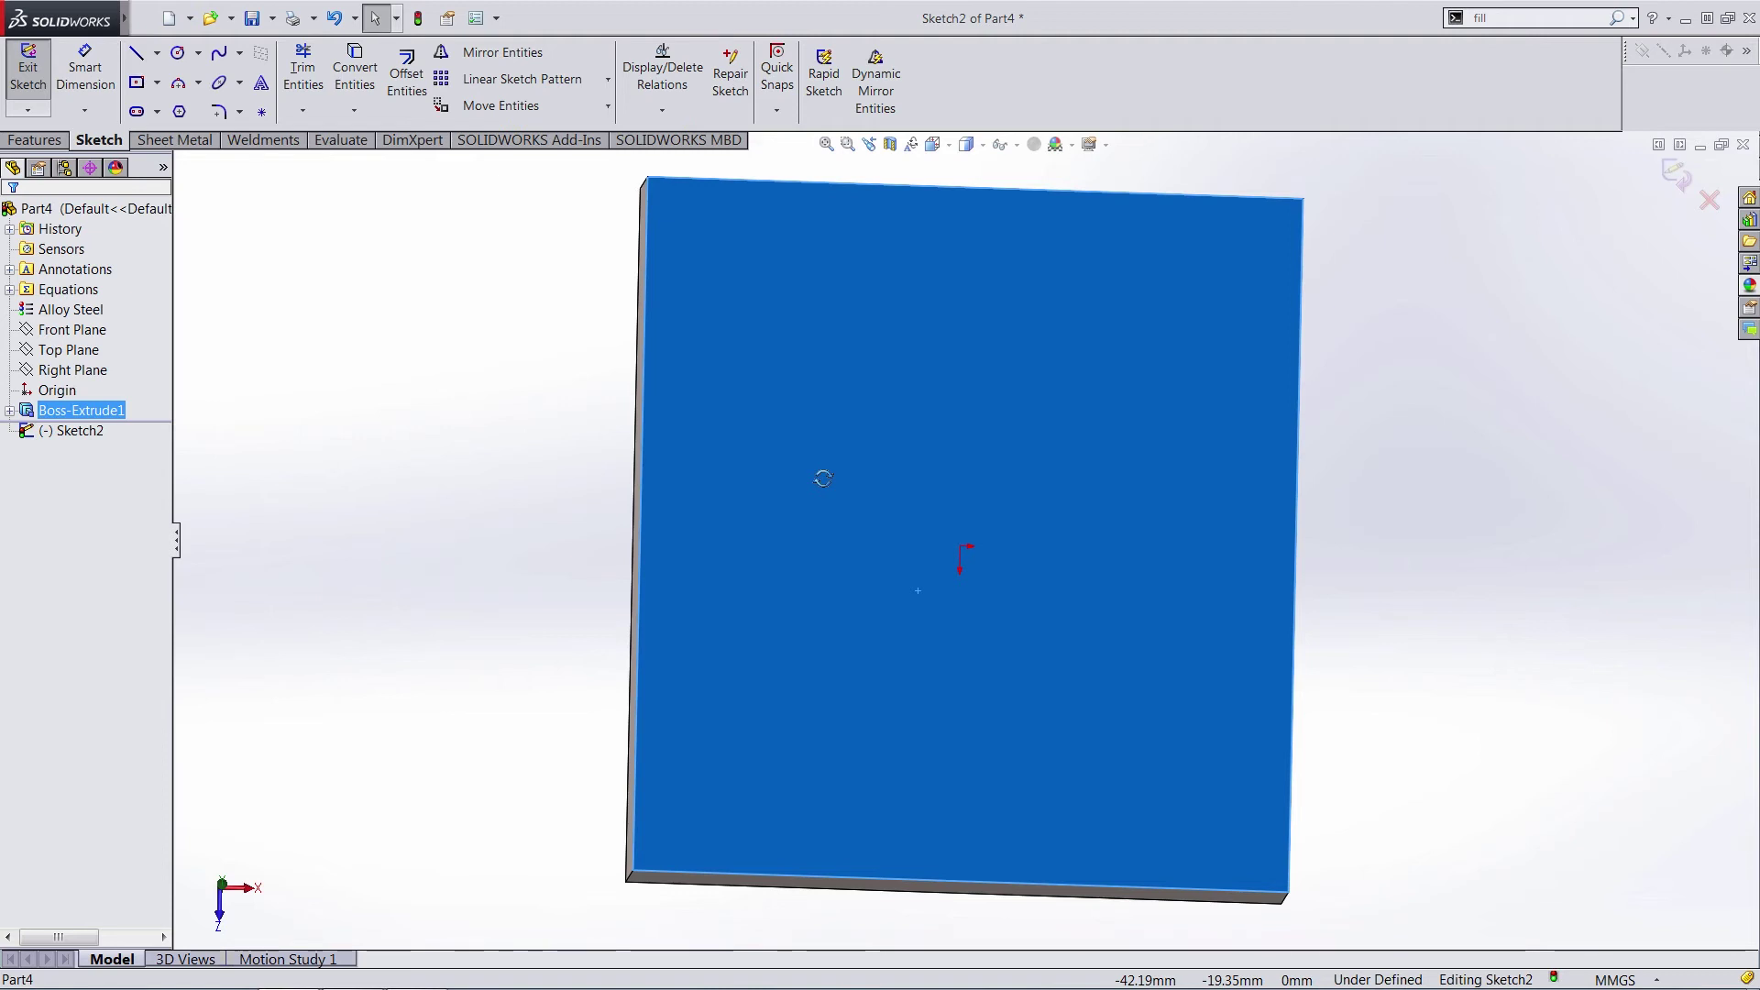
{"action": "key", "text": "space"}
{"action": "left_click", "coordinate": [952, 605]}
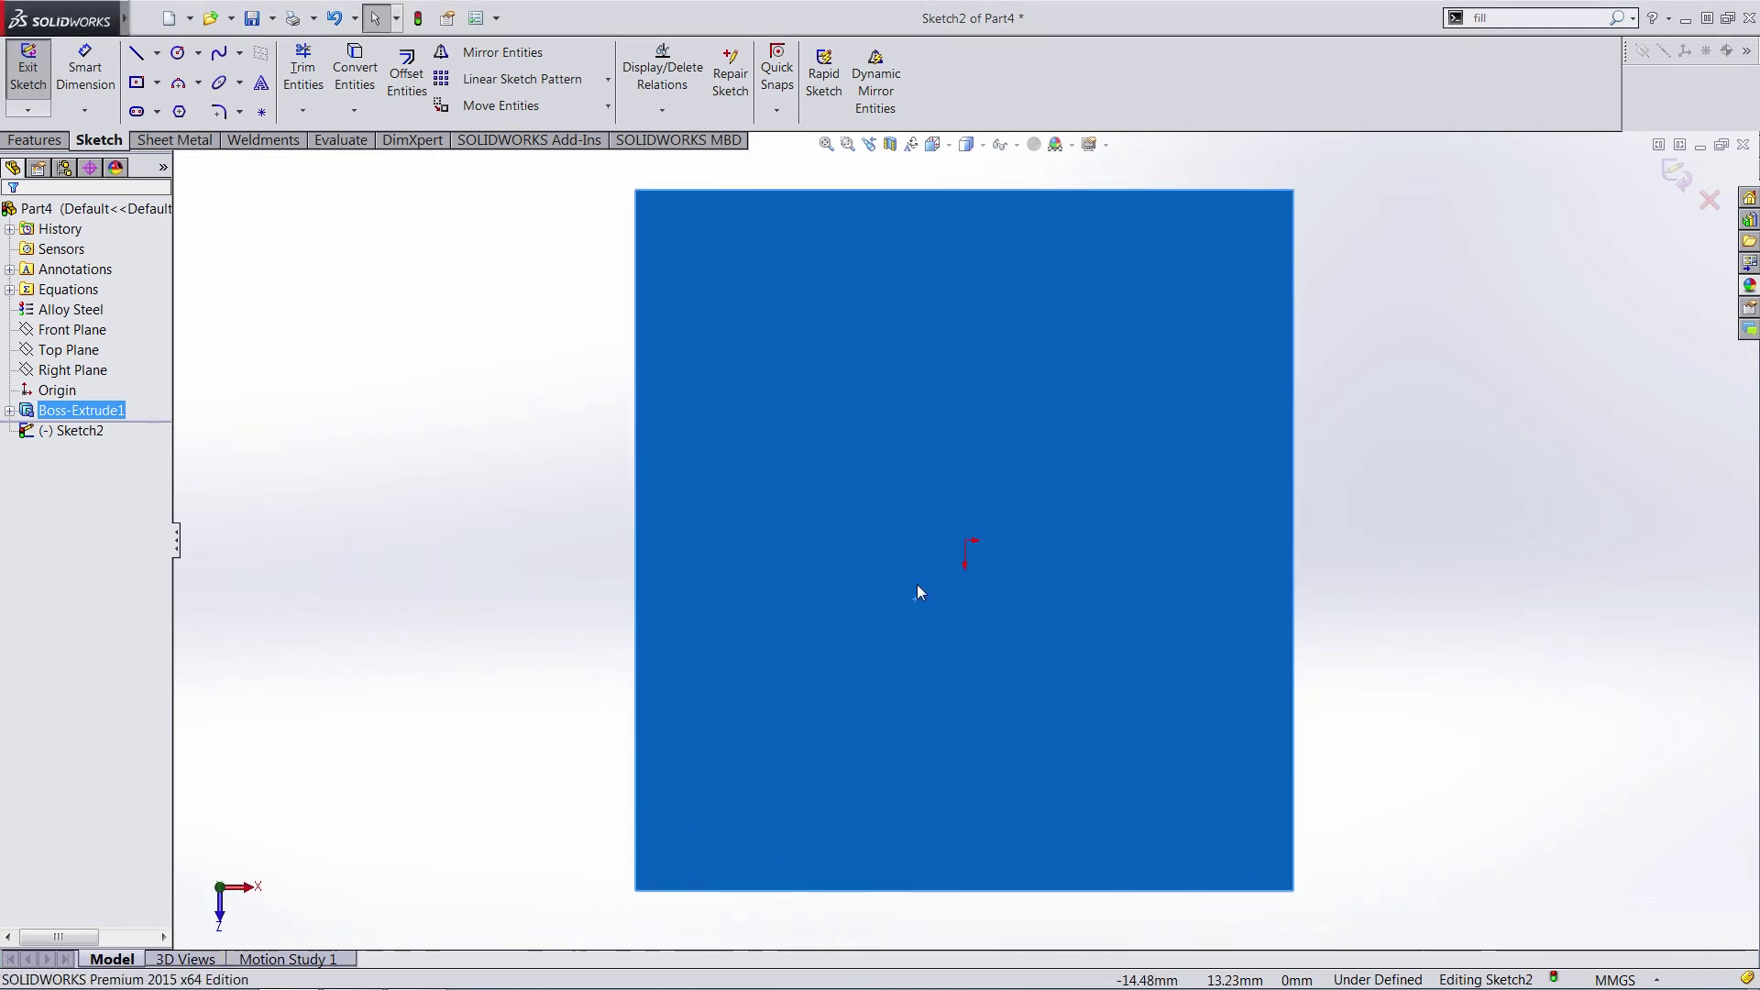
{"action": "key", "text": "l"}
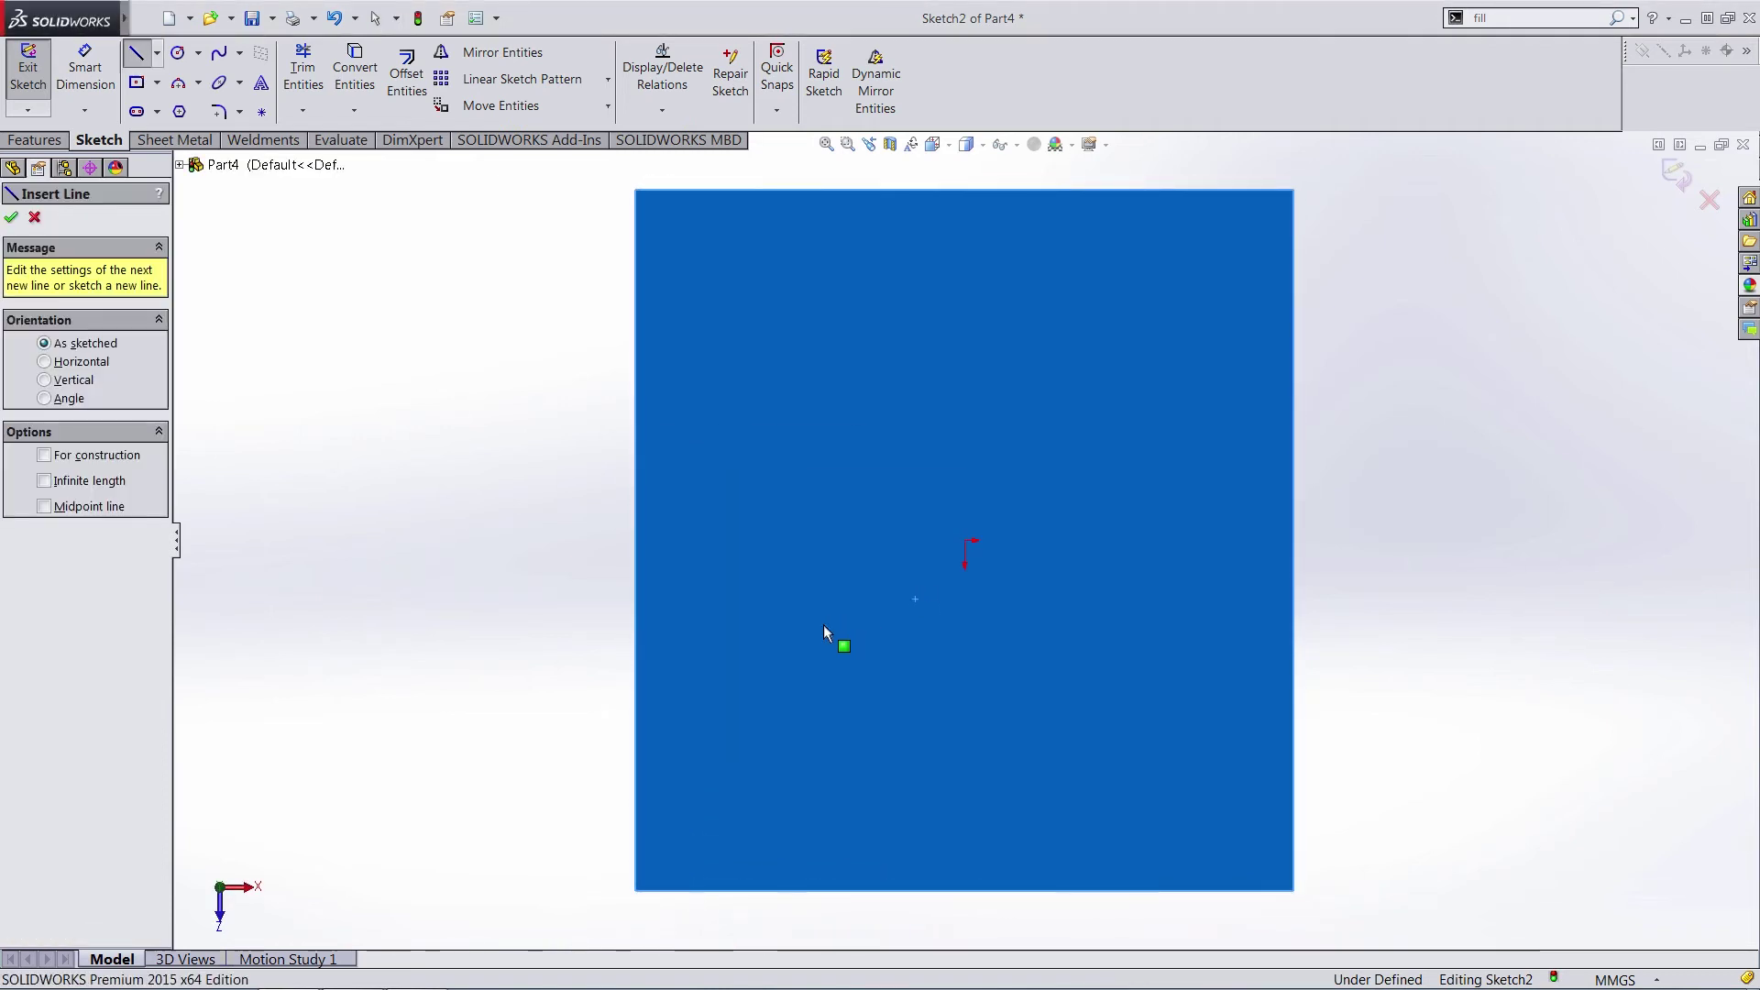
Sketch a vertical line up from the bottom edge, a quarter arc, and a top horizontal line to the right edge.
{"action": "left_click", "coordinate": [788, 890]}
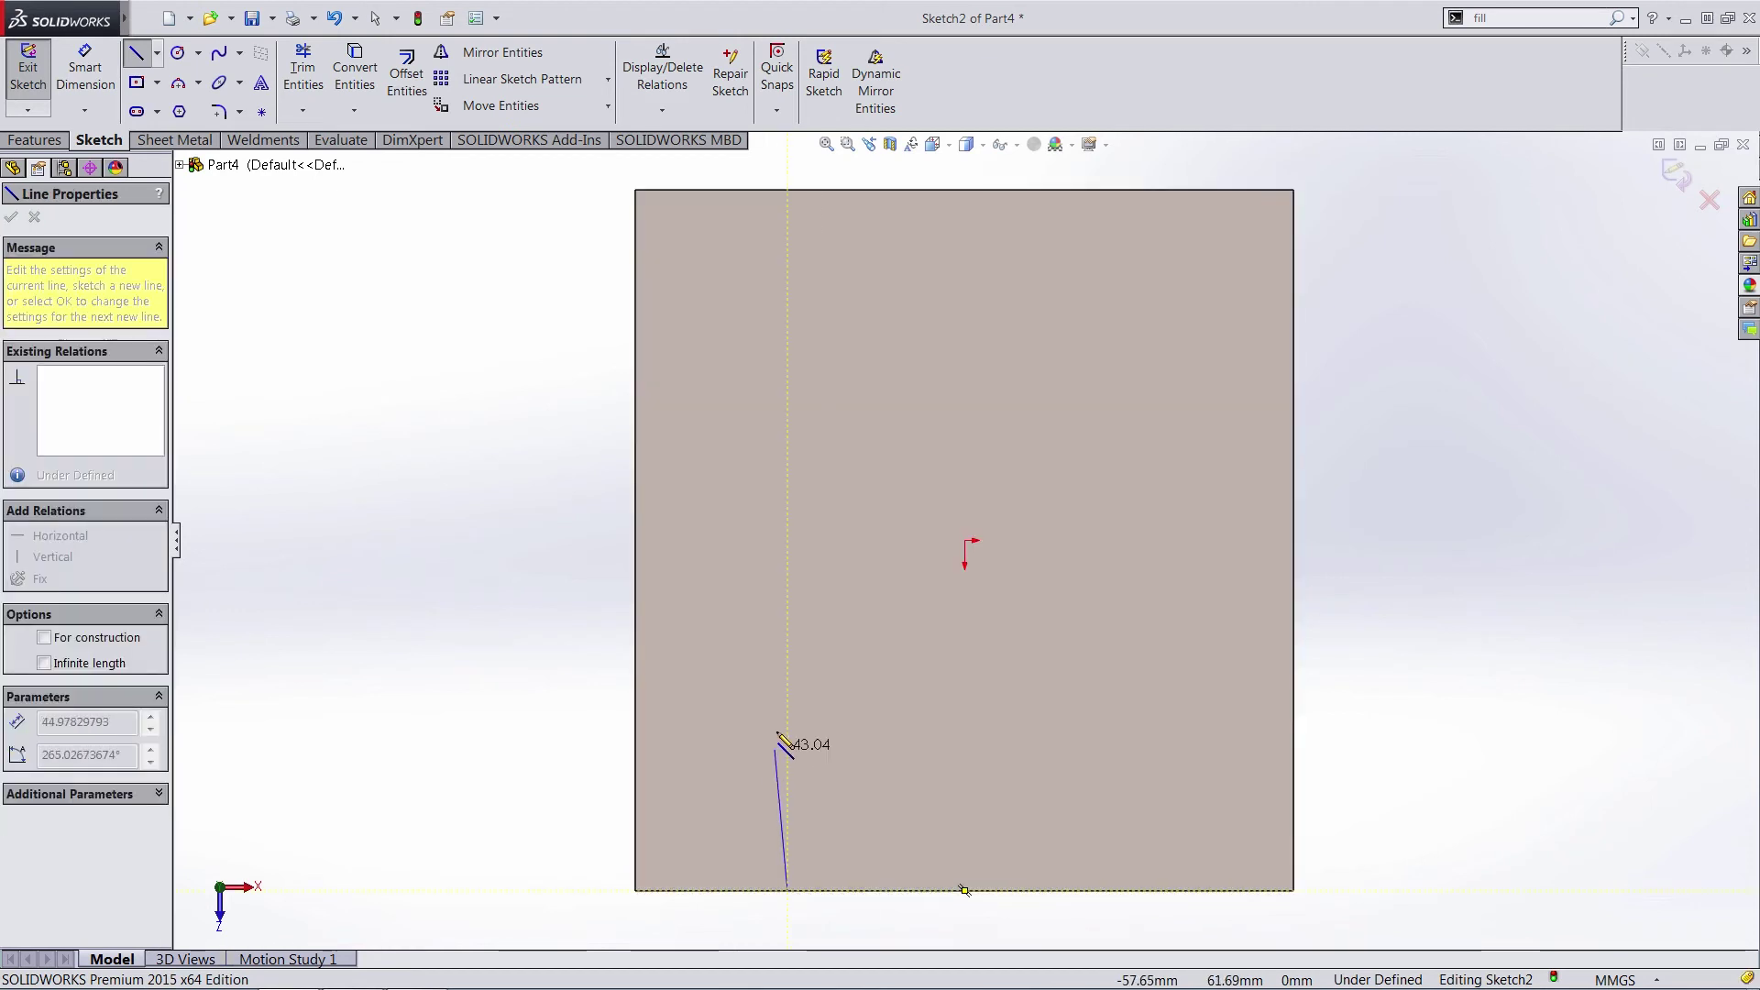
{"action": "left_click", "coordinate": [788, 682]}
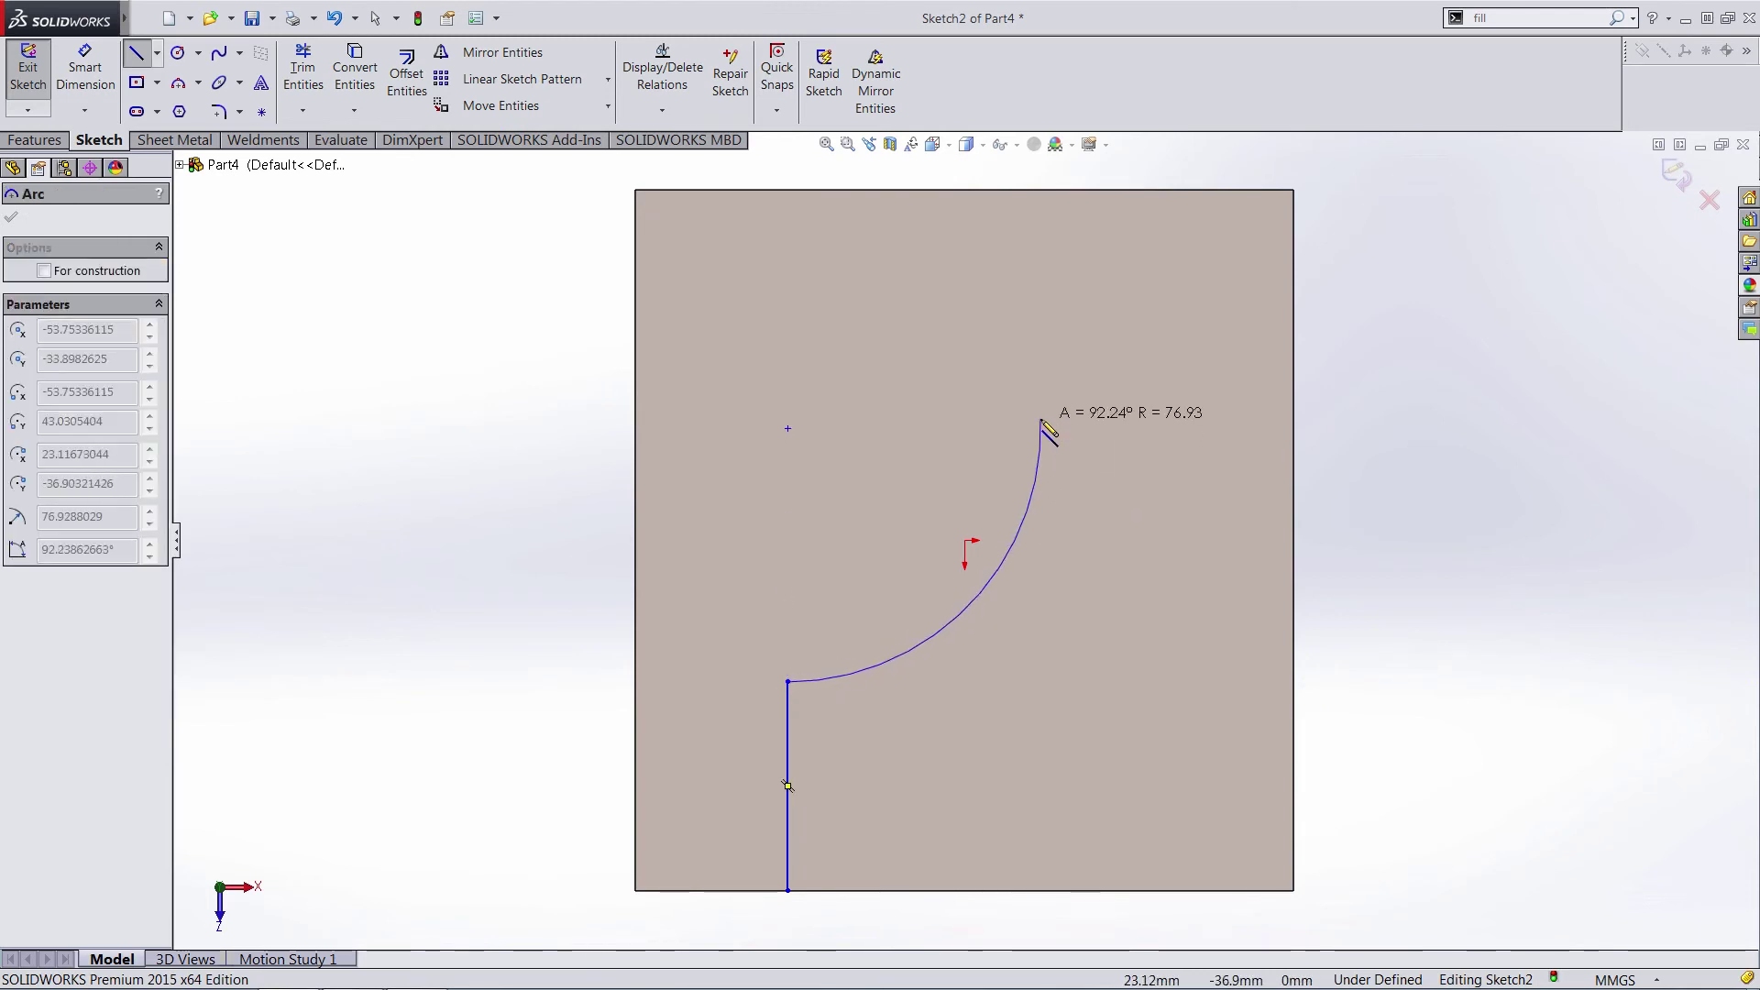
{"action": "left_click", "coordinate": [1065, 358]}
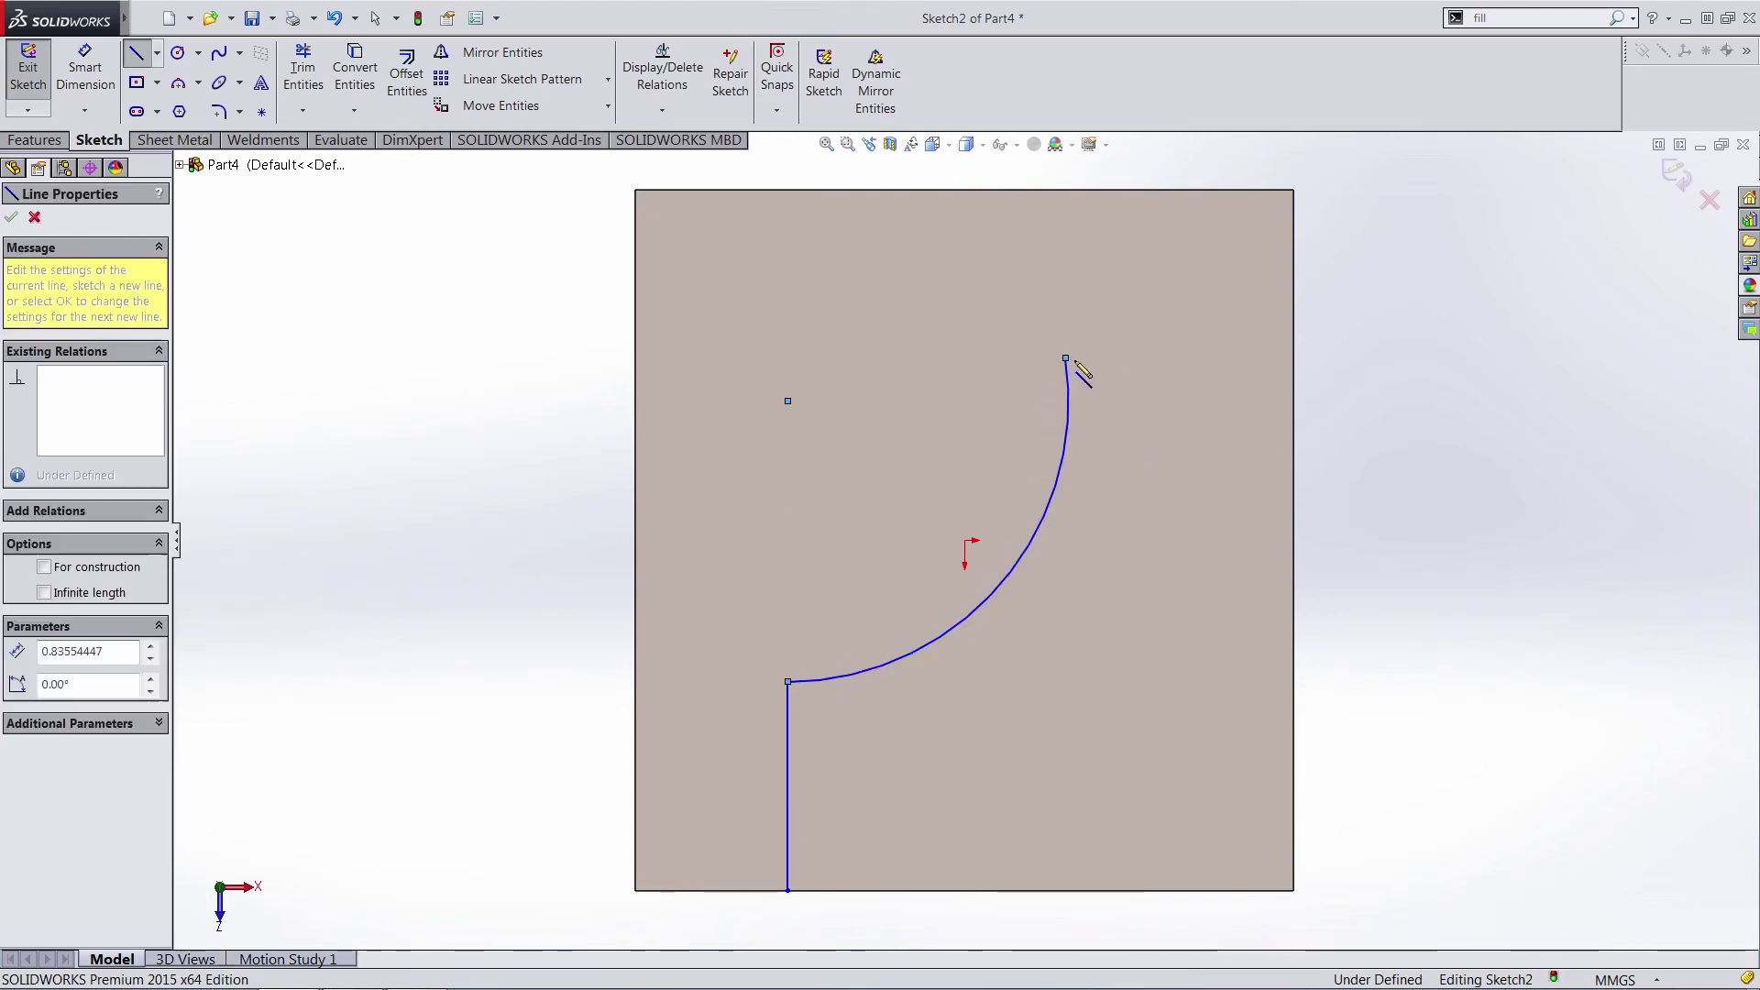
{"action": "left_click", "coordinate": [1294, 358]}
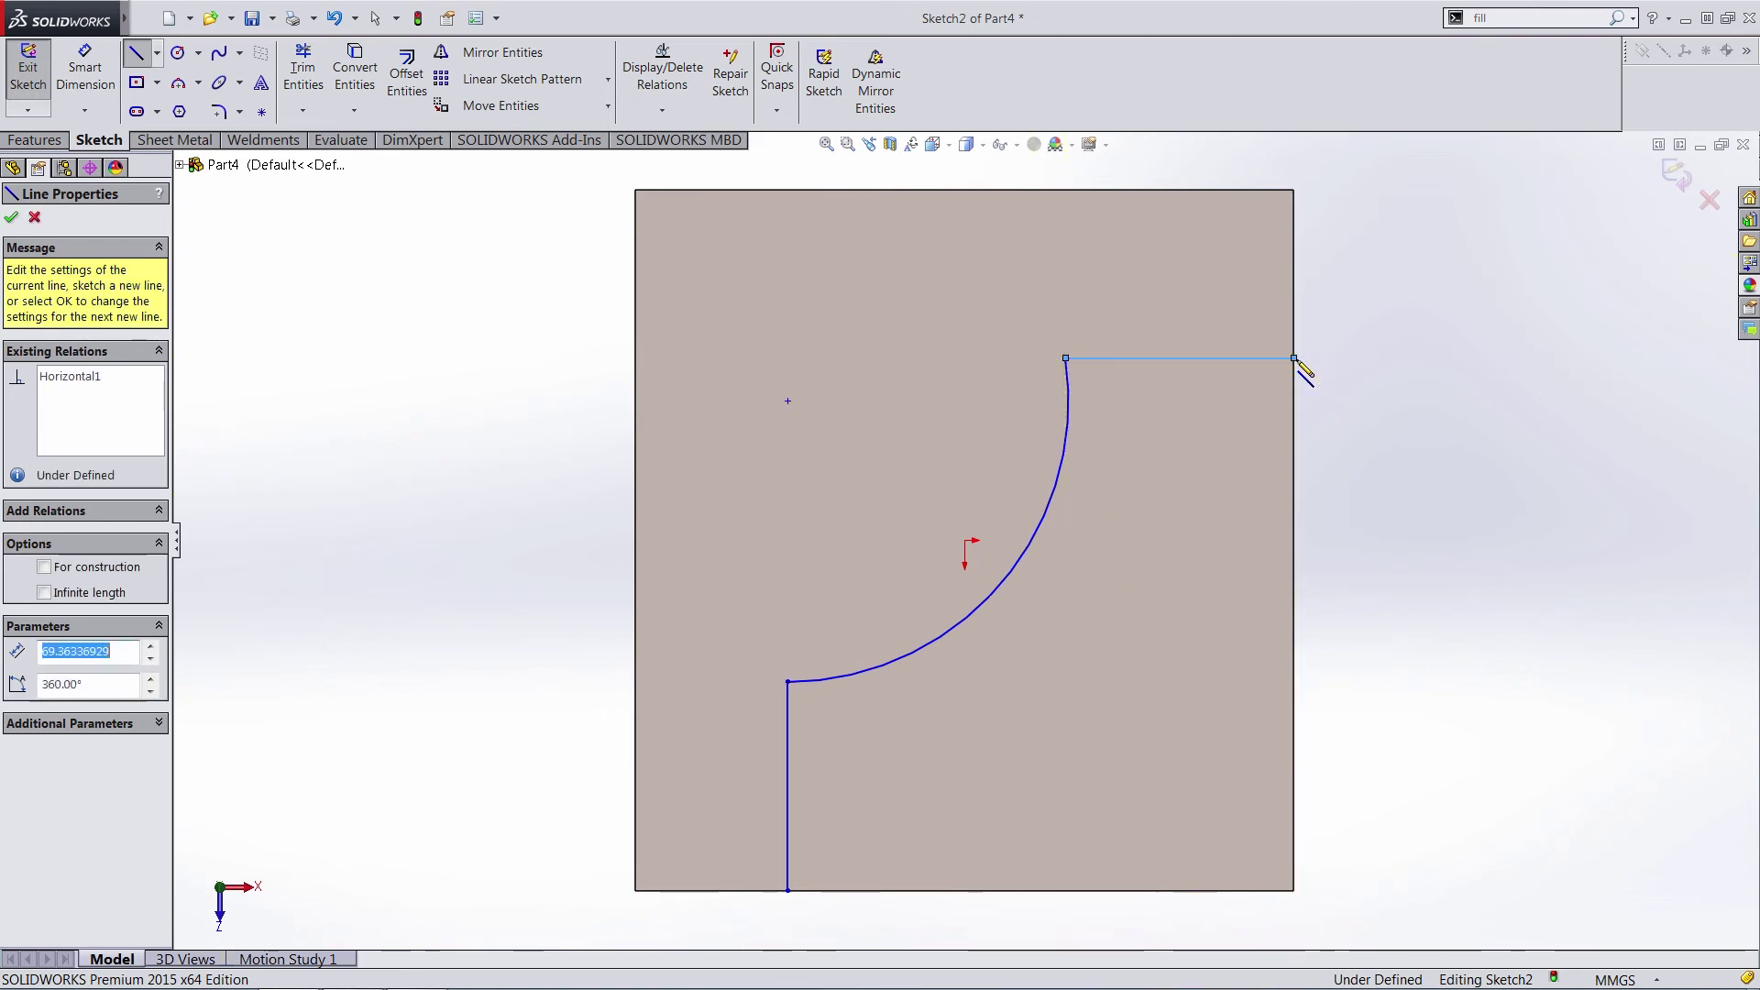
{"action": "key", "text": "Escape"}
Add an Equal relation between the vertical line and the top horizontal line.
{"action": "left_click", "coordinate": [662, 110]}
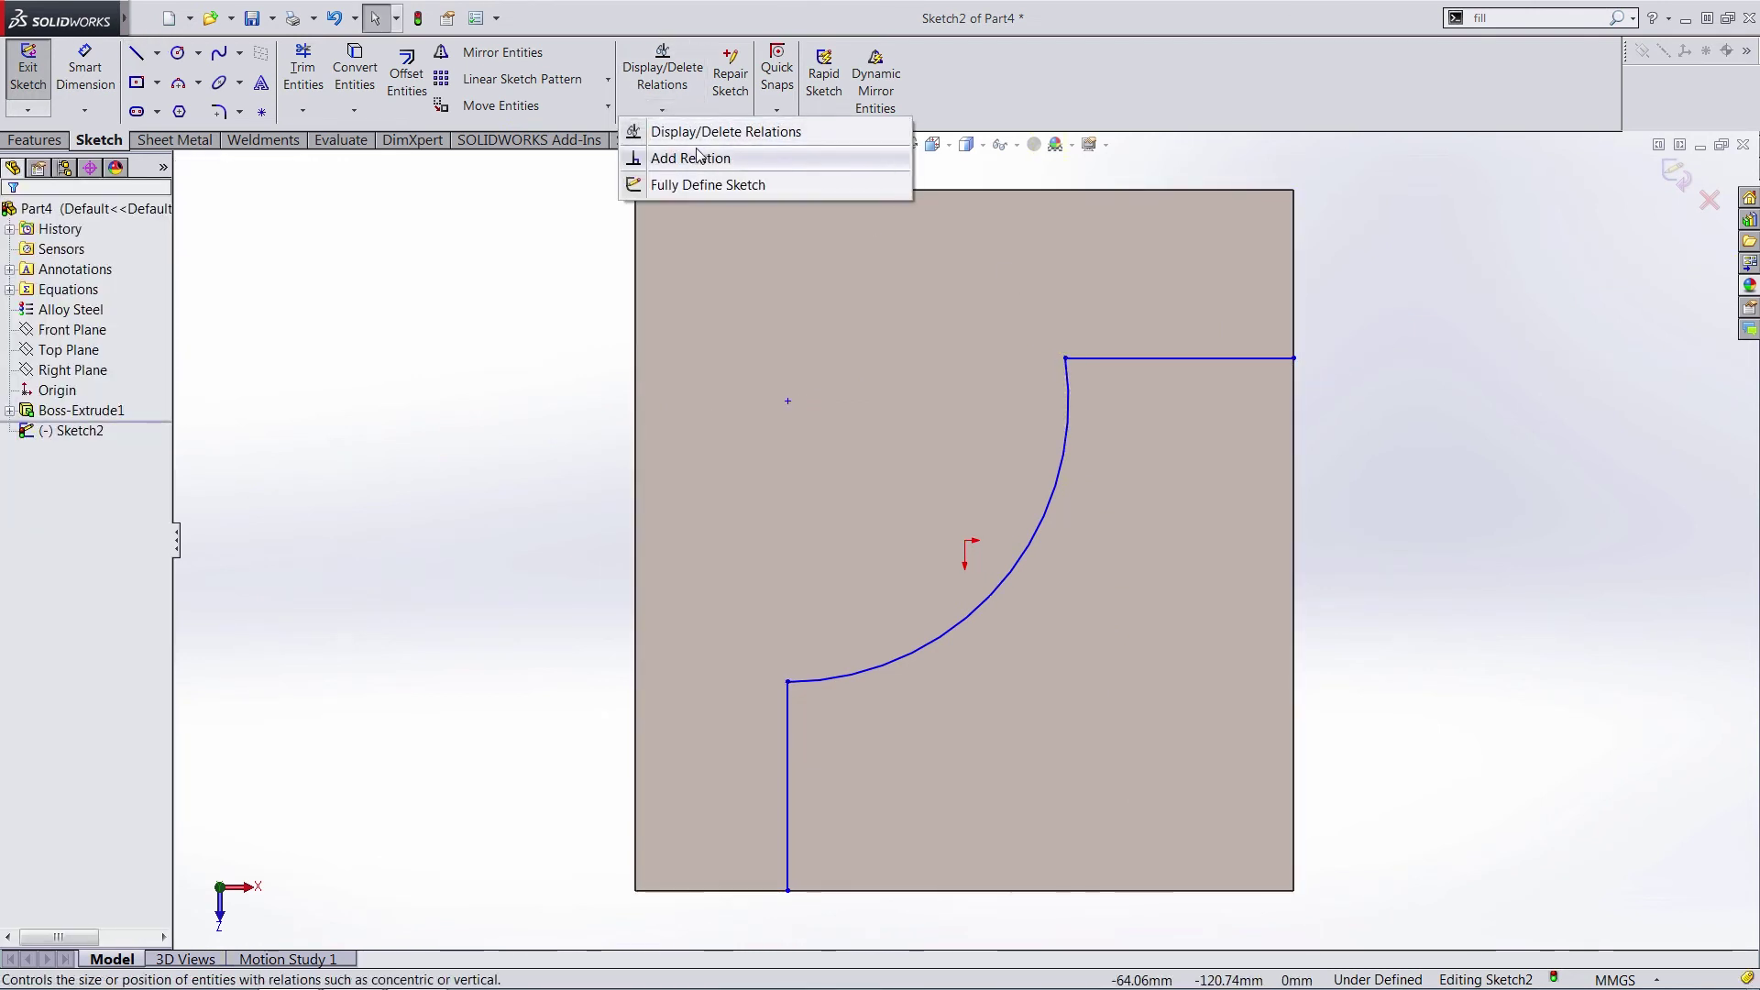
{"action": "left_click", "coordinate": [682, 157]}
{"action": "left_click", "coordinate": [786, 744]}
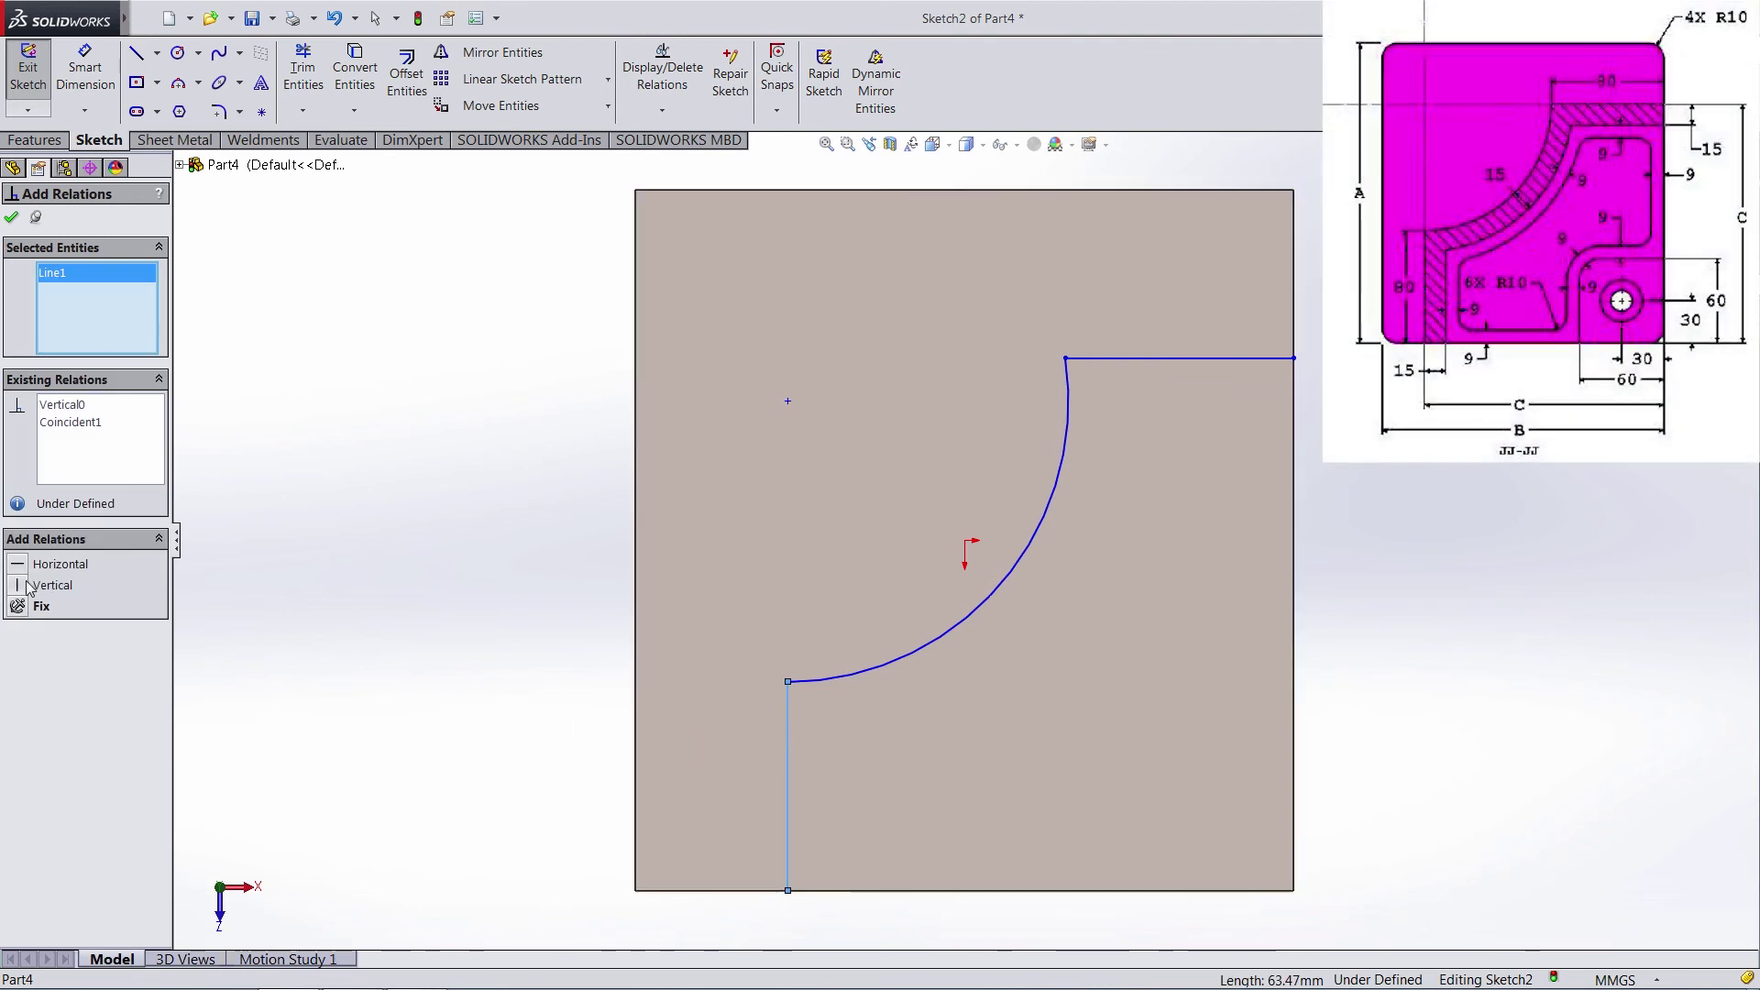
{"action": "left_click", "coordinate": [1233, 358]}
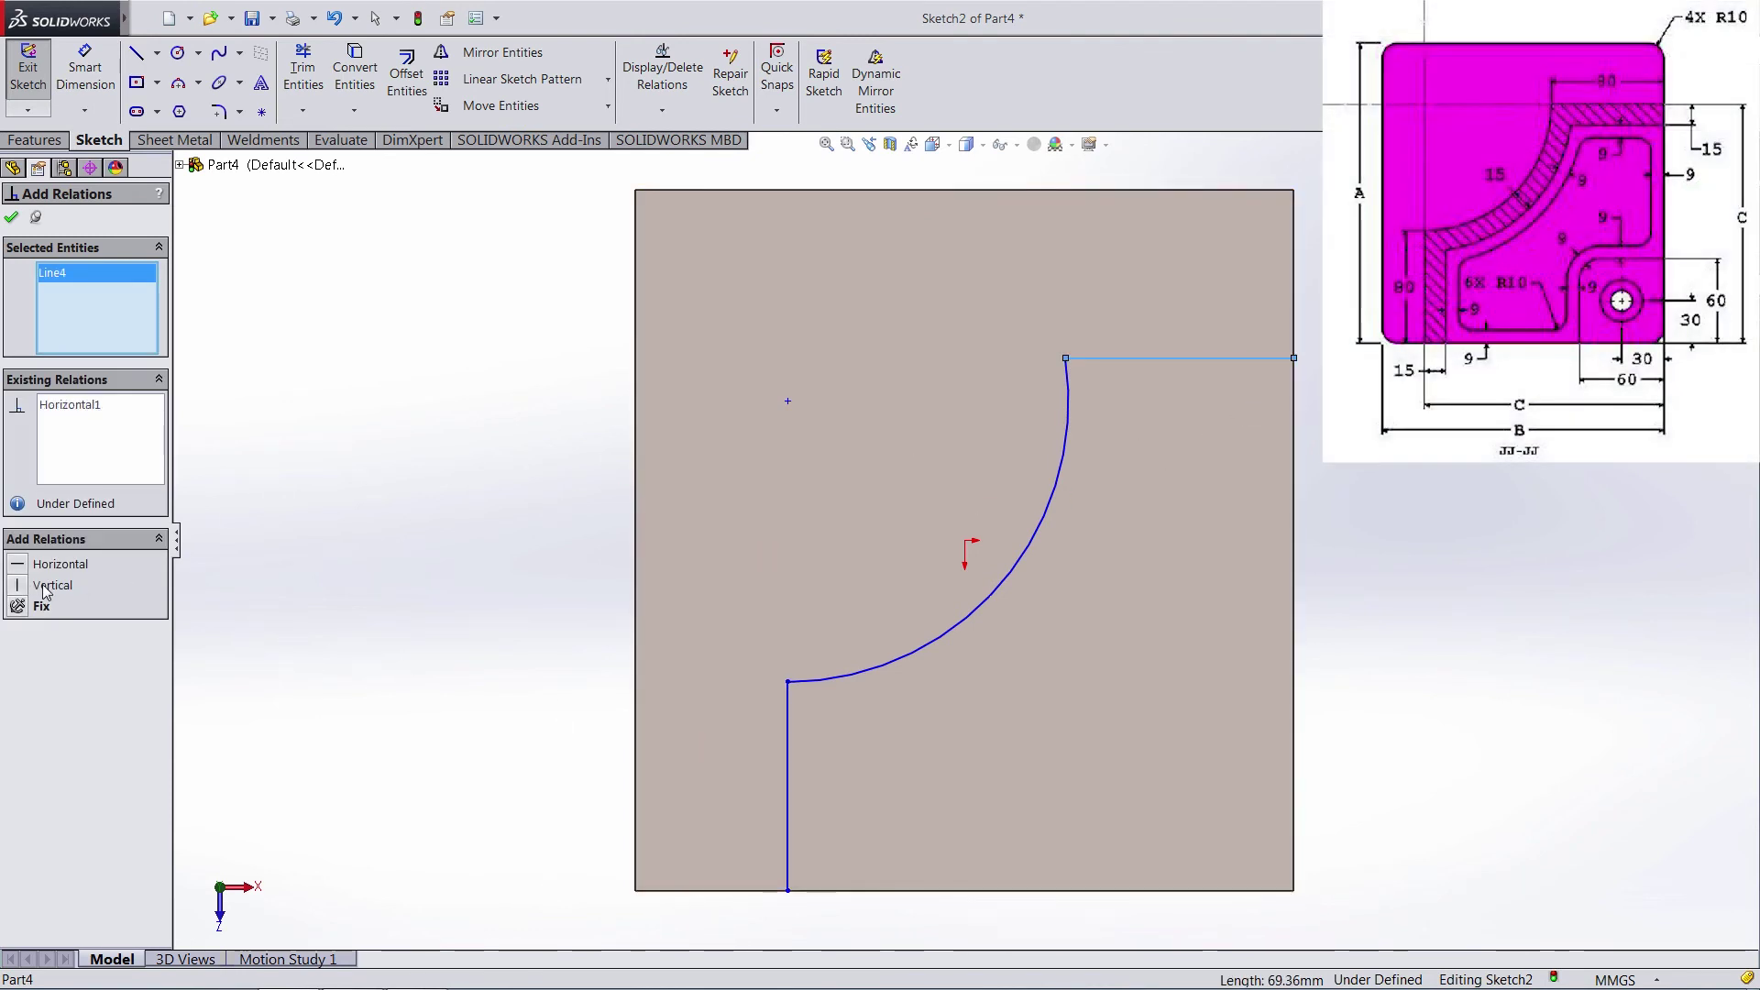
{"action": "left_click", "coordinate": [788, 816]}
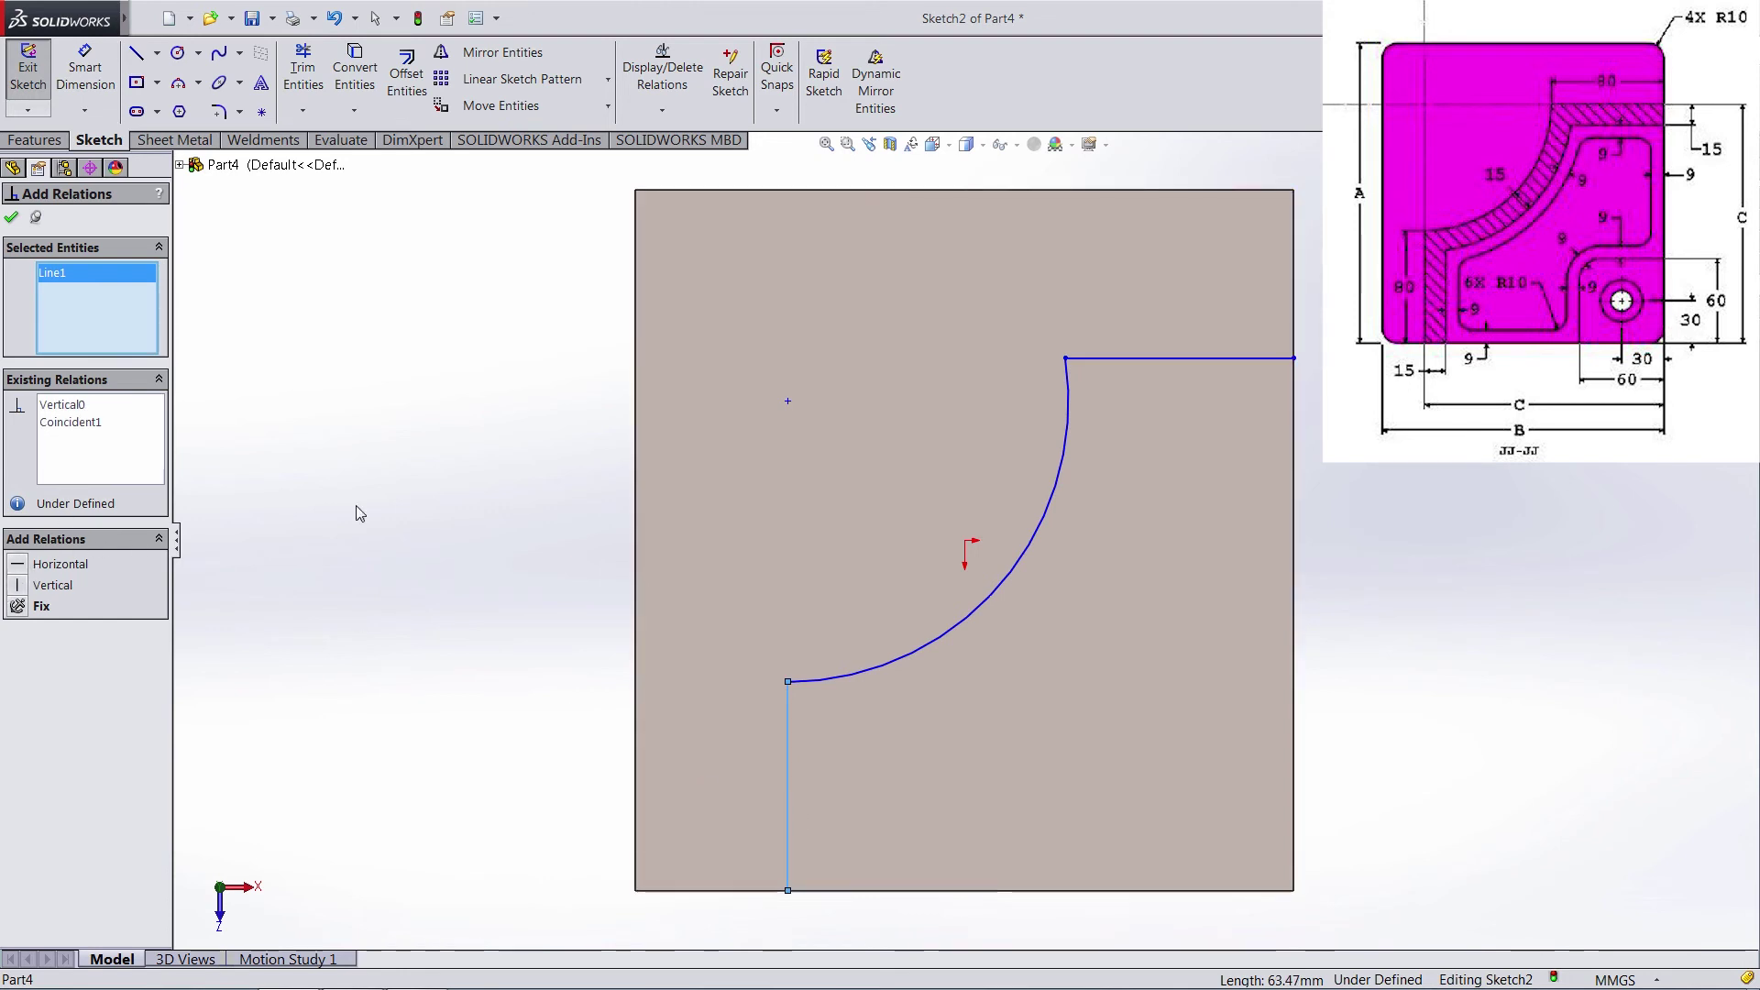
{"action": "left_click", "coordinate": [1188, 363]}
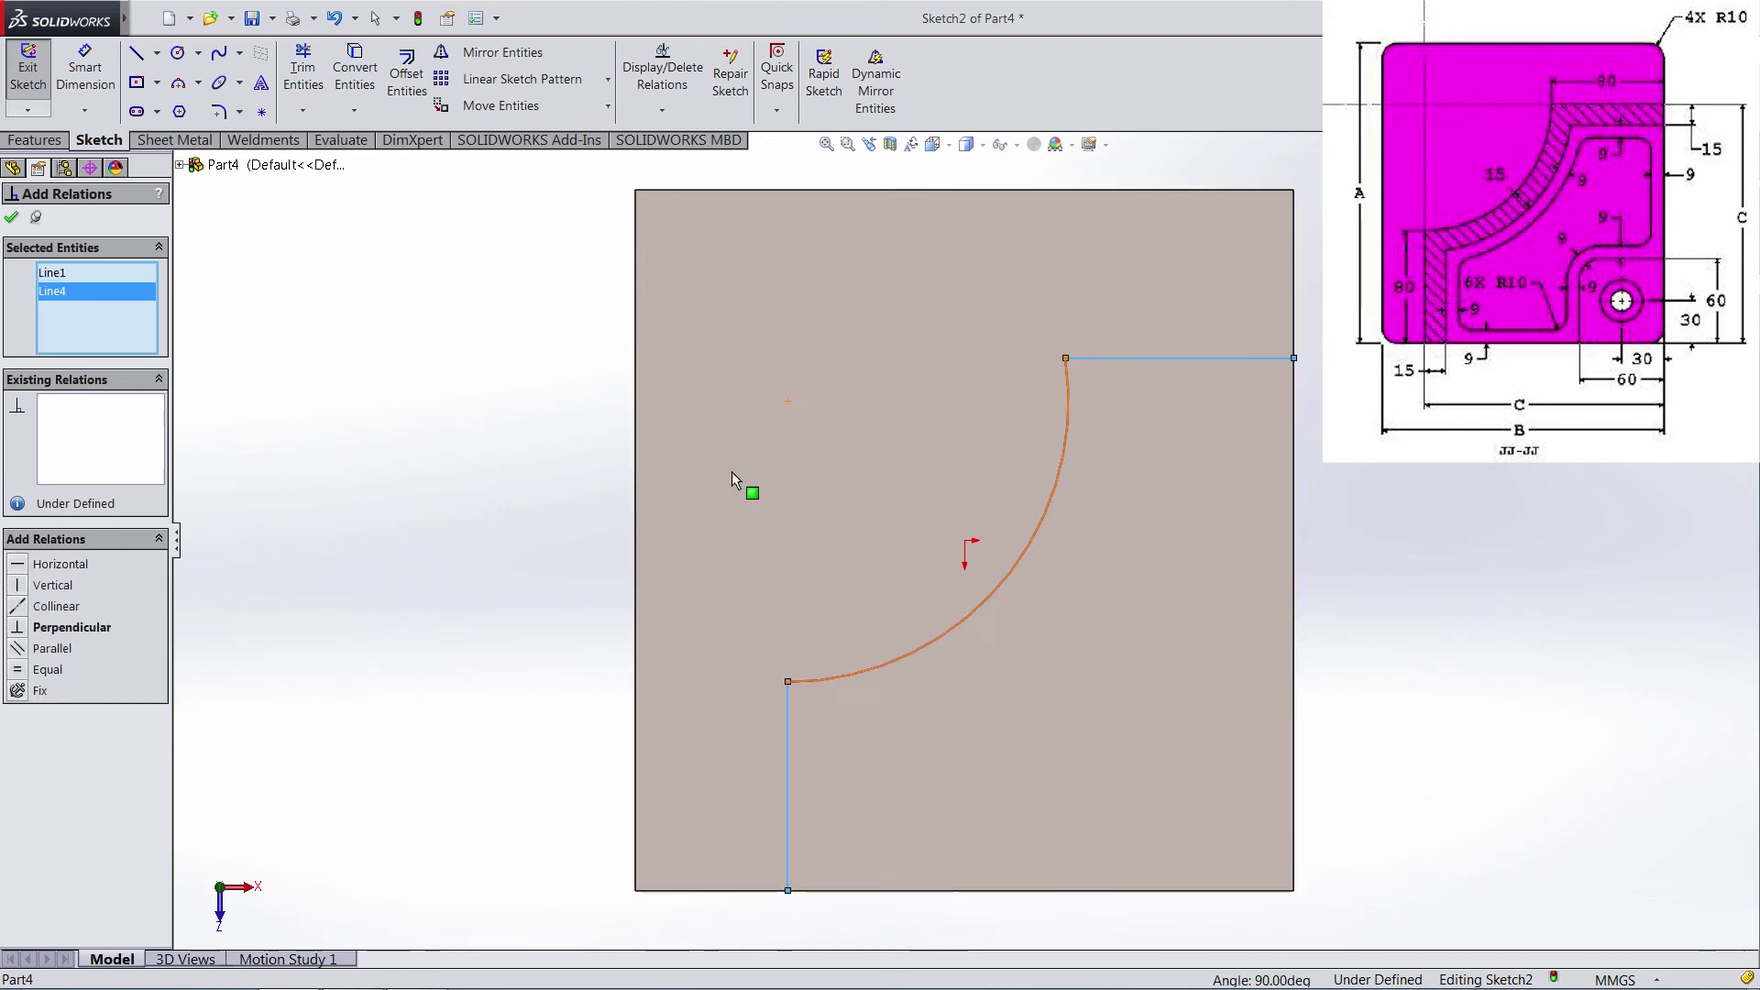
{"action": "left_click", "coordinate": [20, 675]}
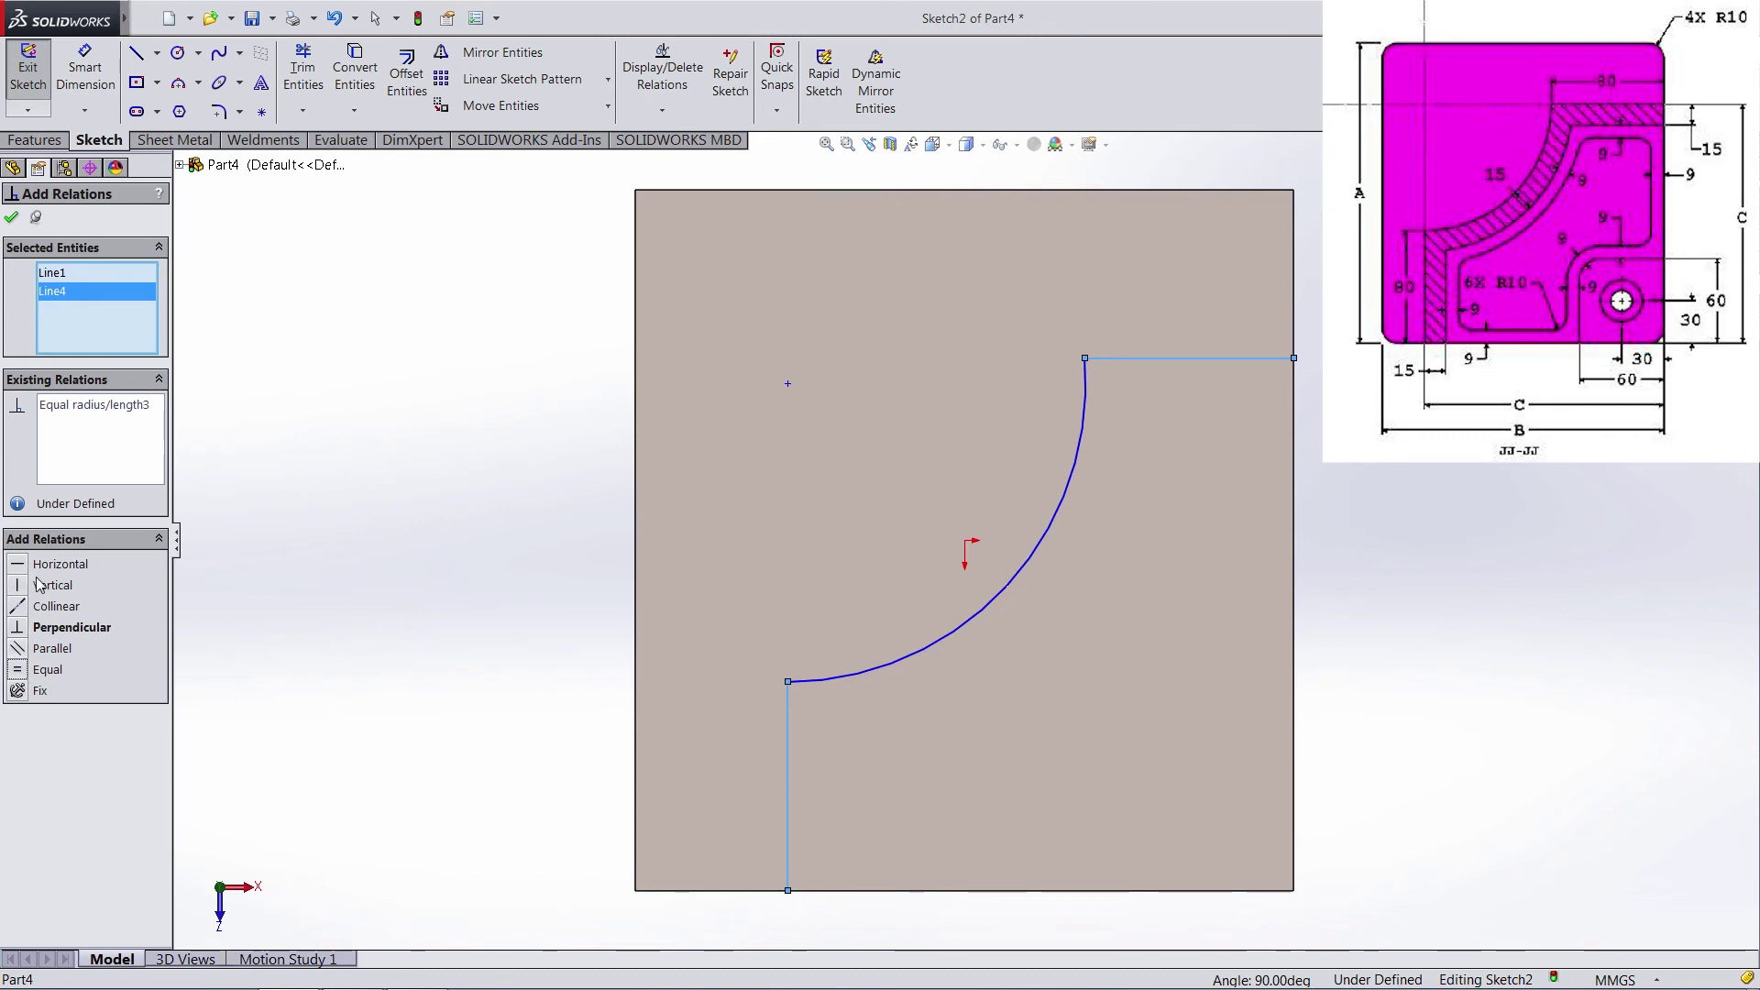
Dimension the top horizontal line to 80 mm.
{"action": "left_click", "coordinate": [11, 217]}
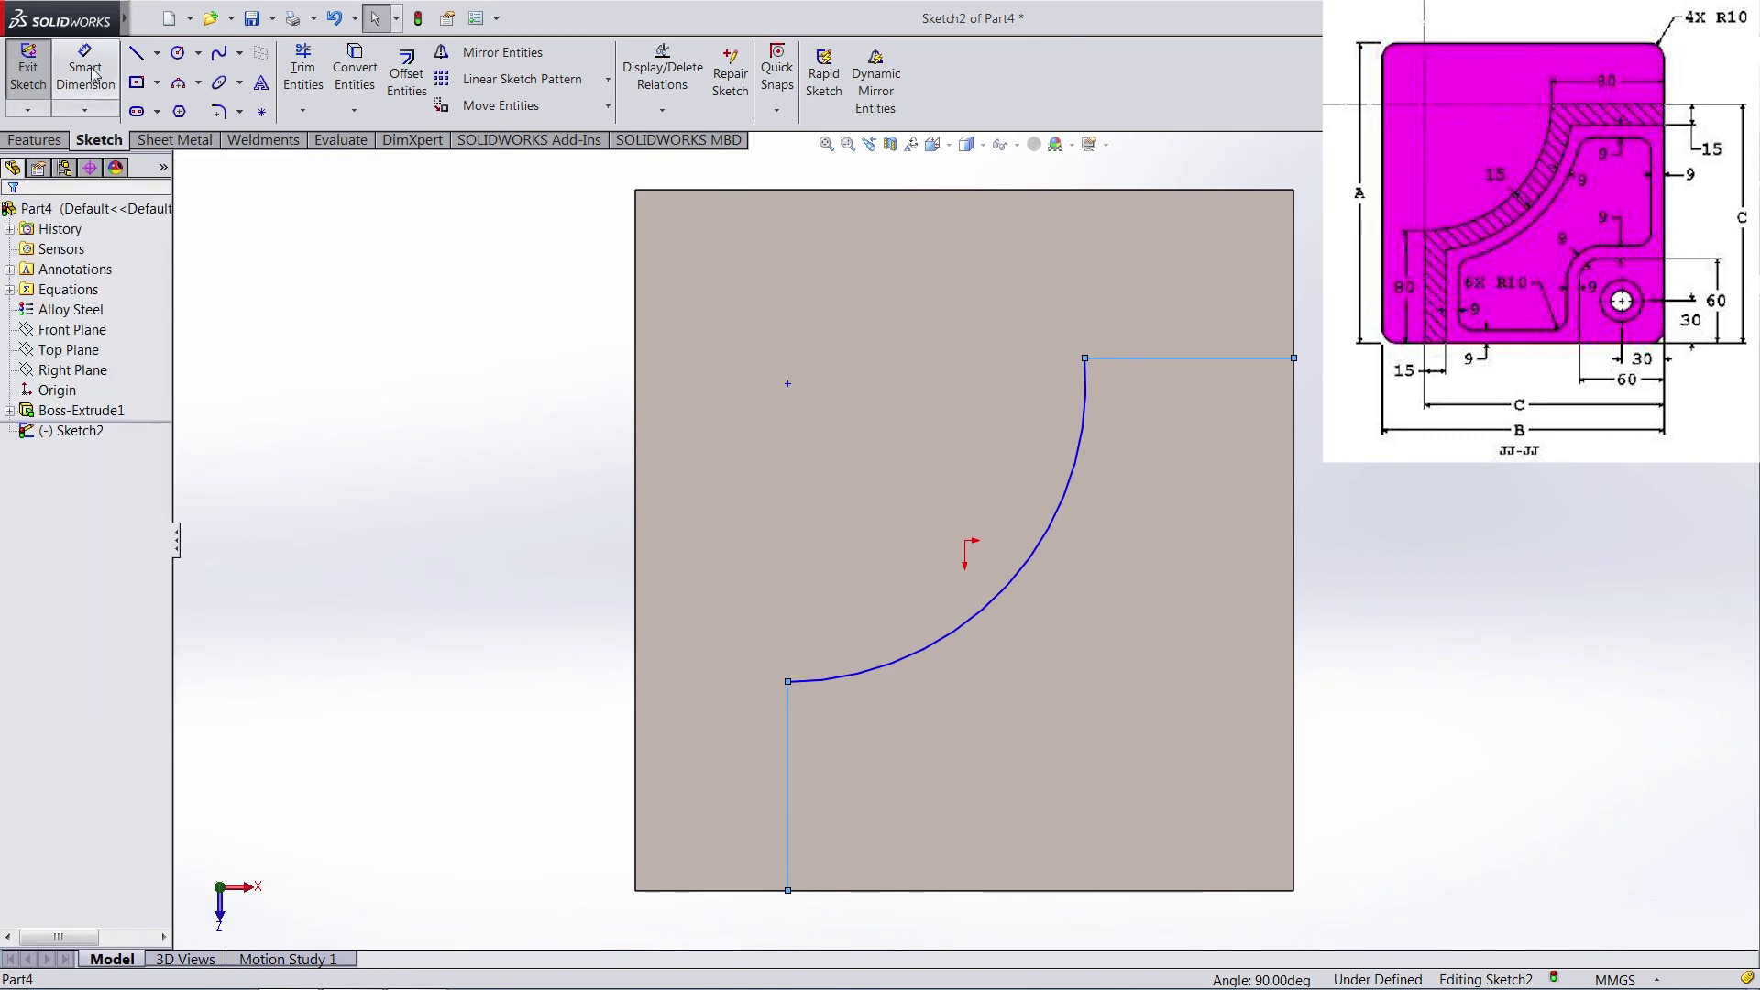
{"action": "left_click", "coordinate": [1157, 361]}
{"action": "left_click", "coordinate": [1159, 302]}
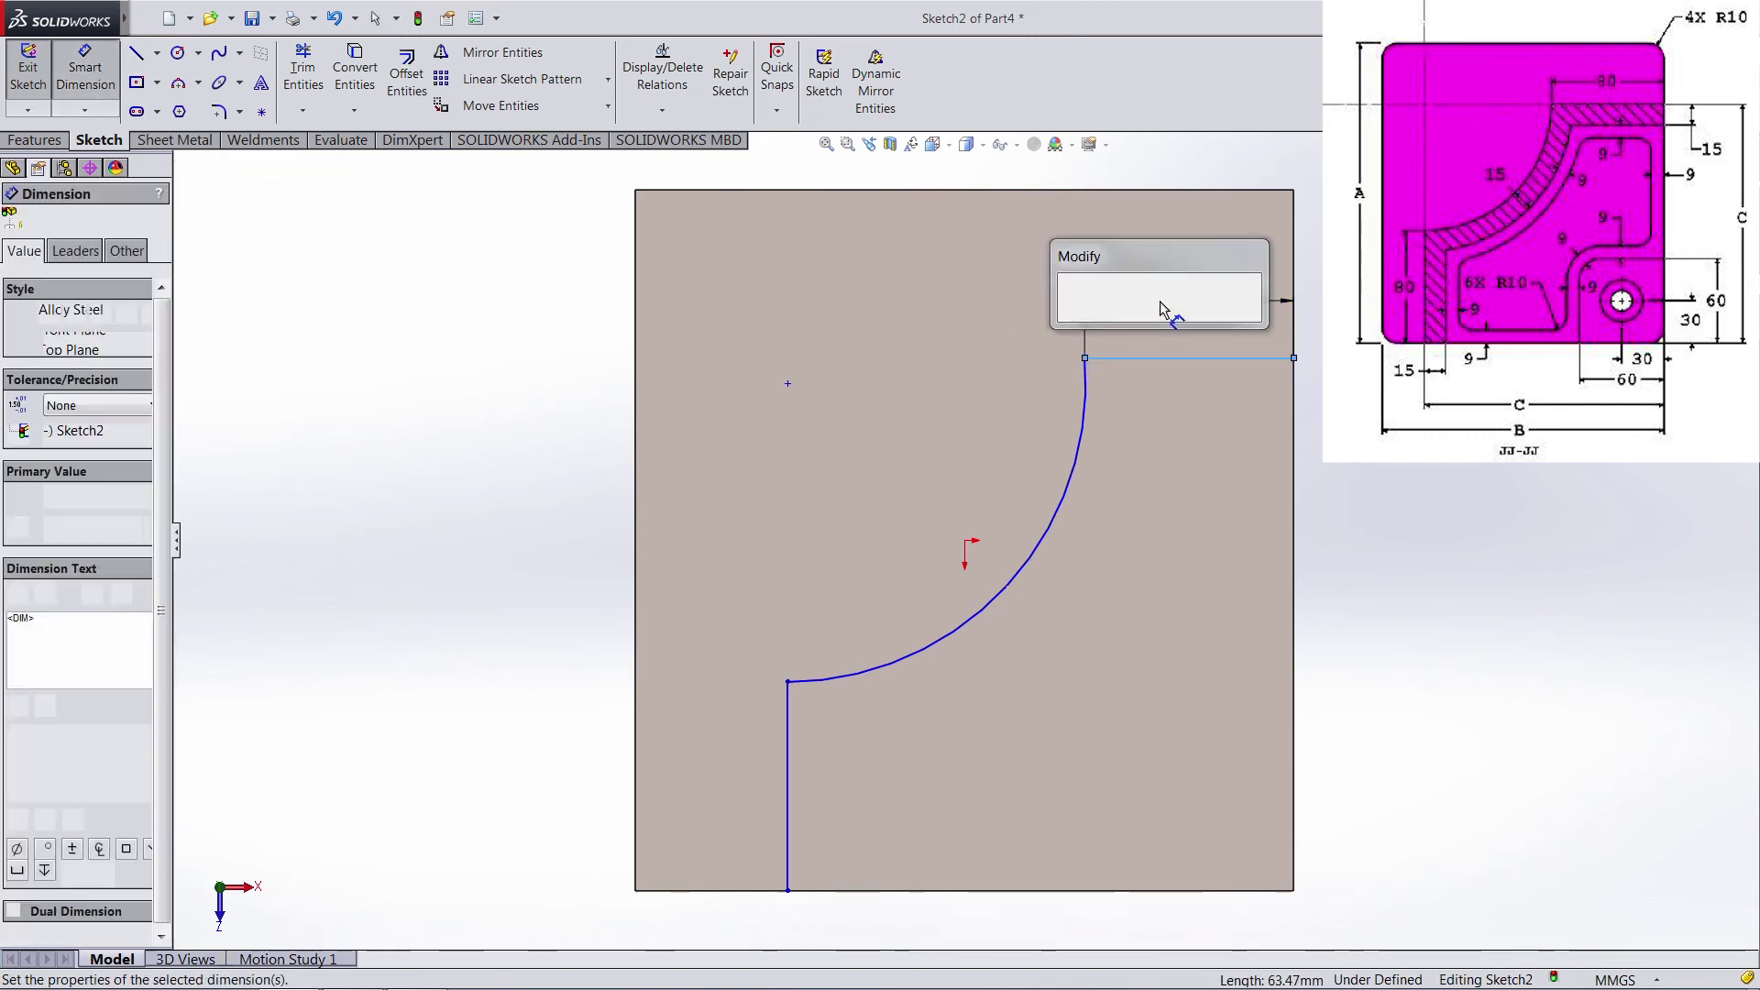
{"action": "key", "text": "Return"}
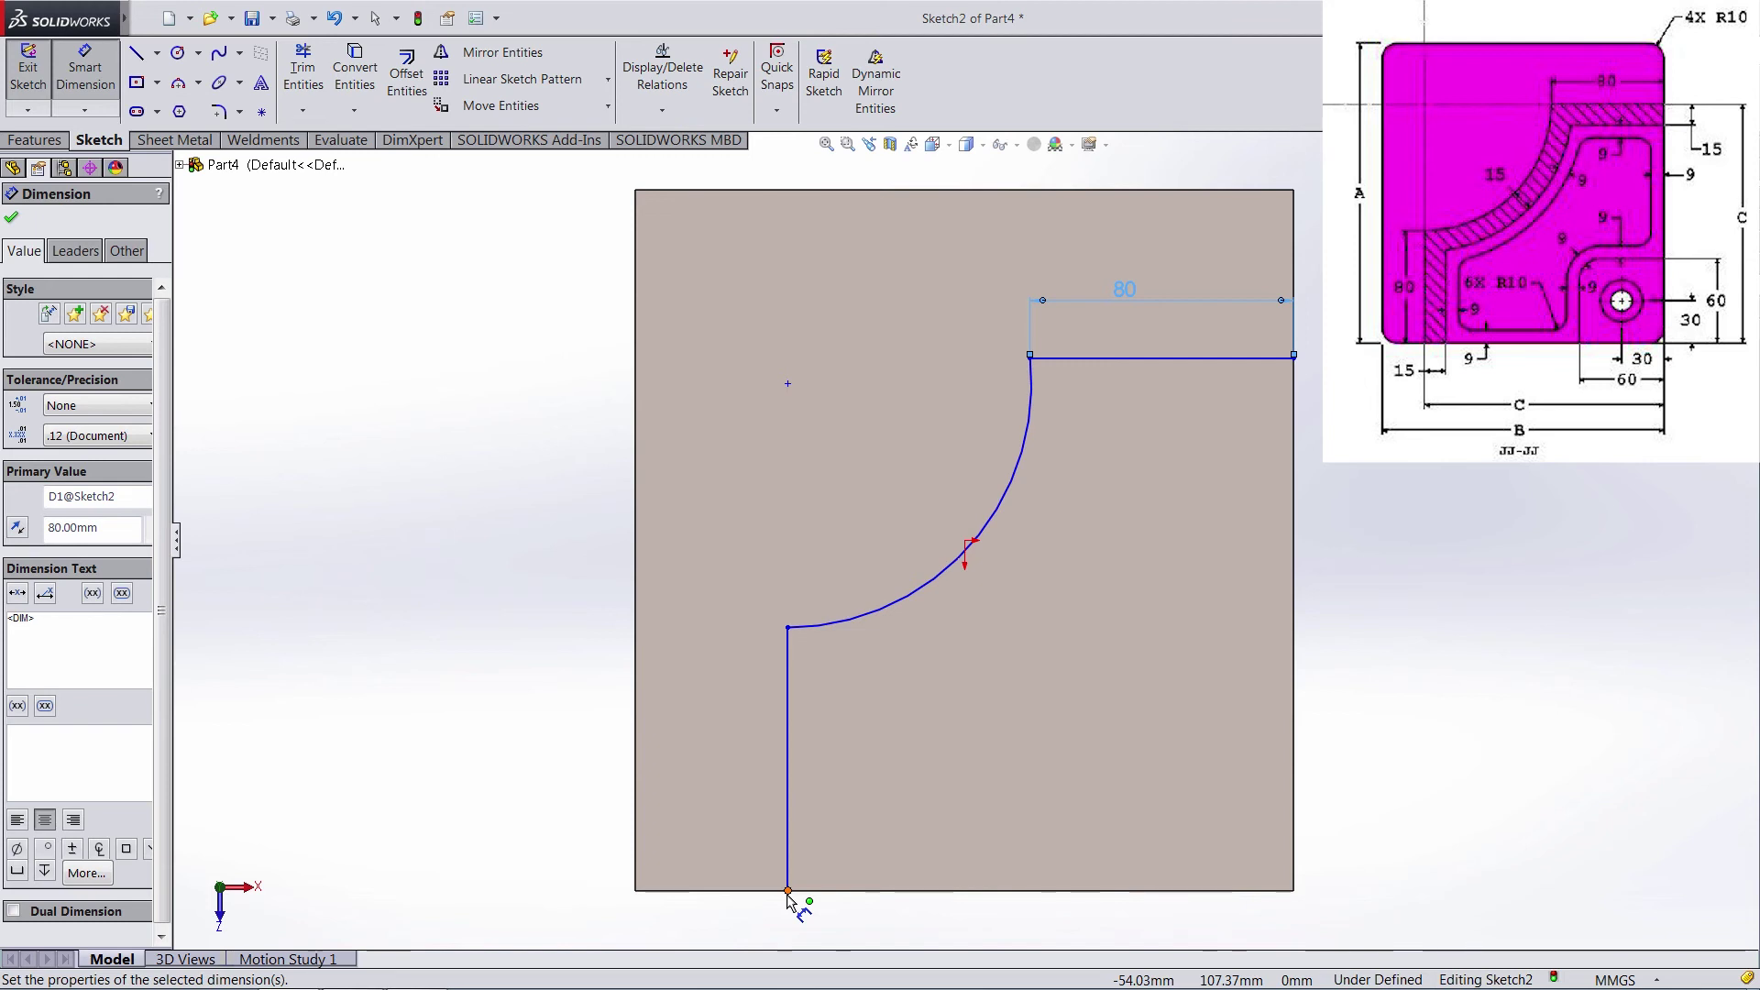
Add a horizontal width dimension linked to global variable c (170).
{"action": "left_click", "coordinate": [788, 866]}
{"action": "left_click", "coordinate": [1297, 872]}
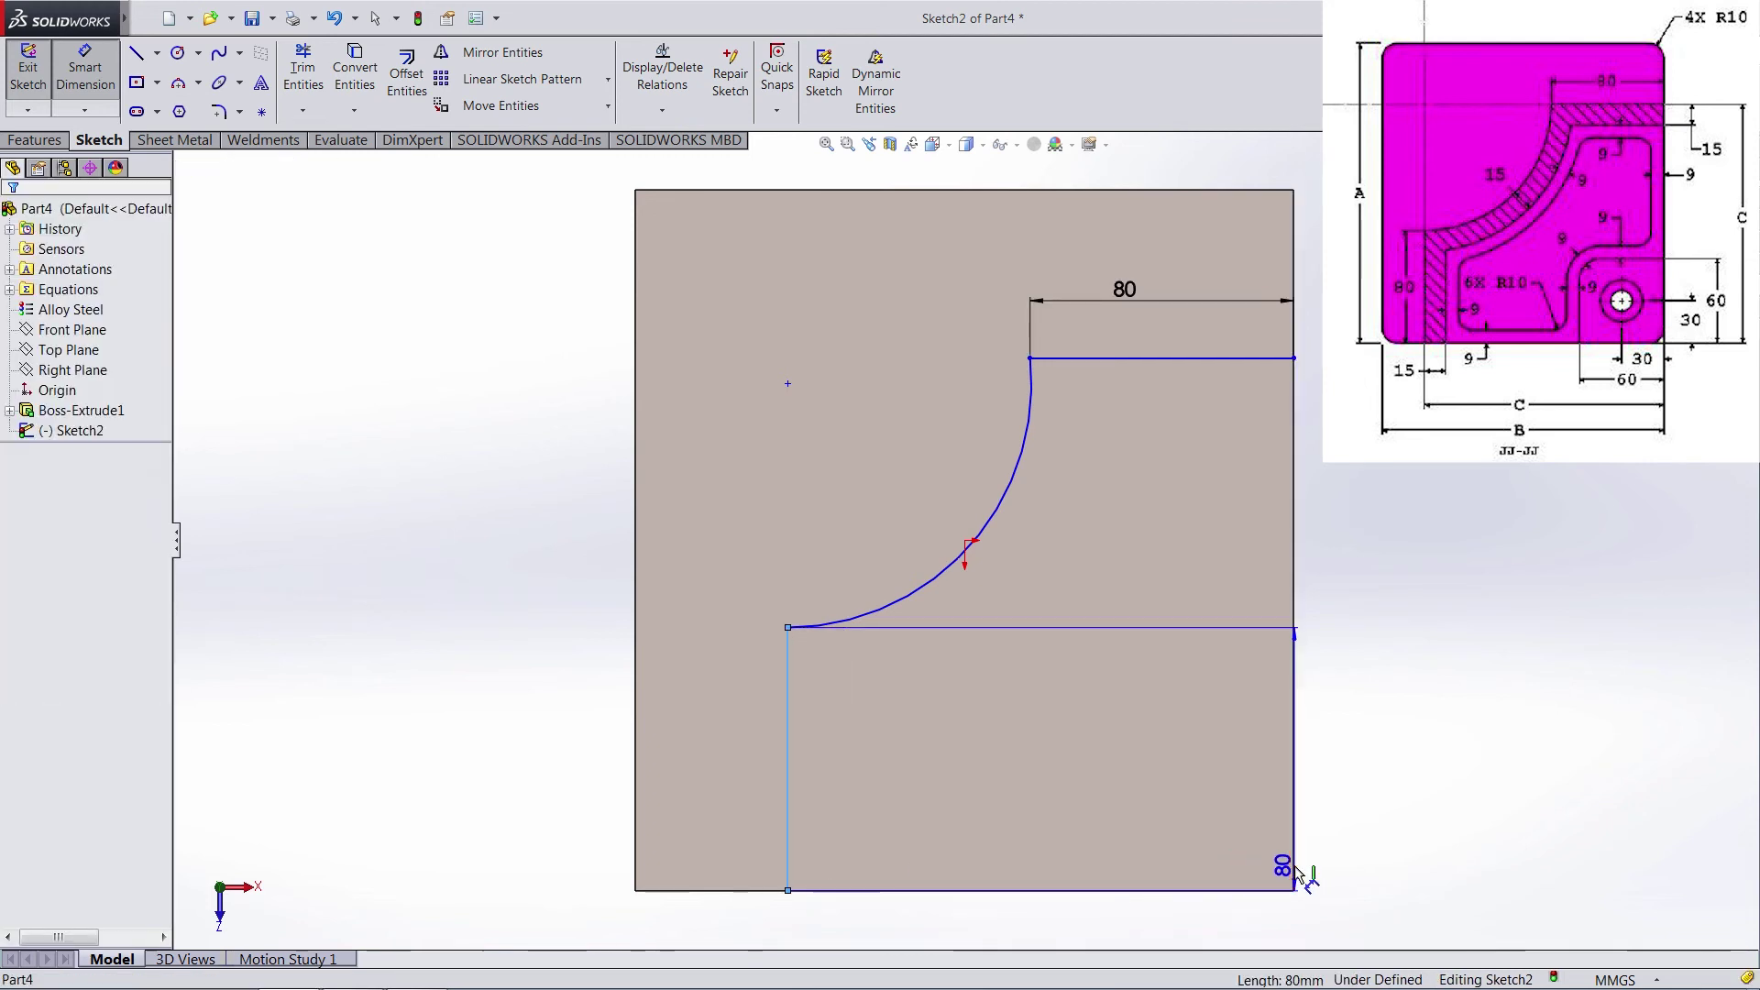
{"action": "left_click", "coordinate": [1045, 937]}
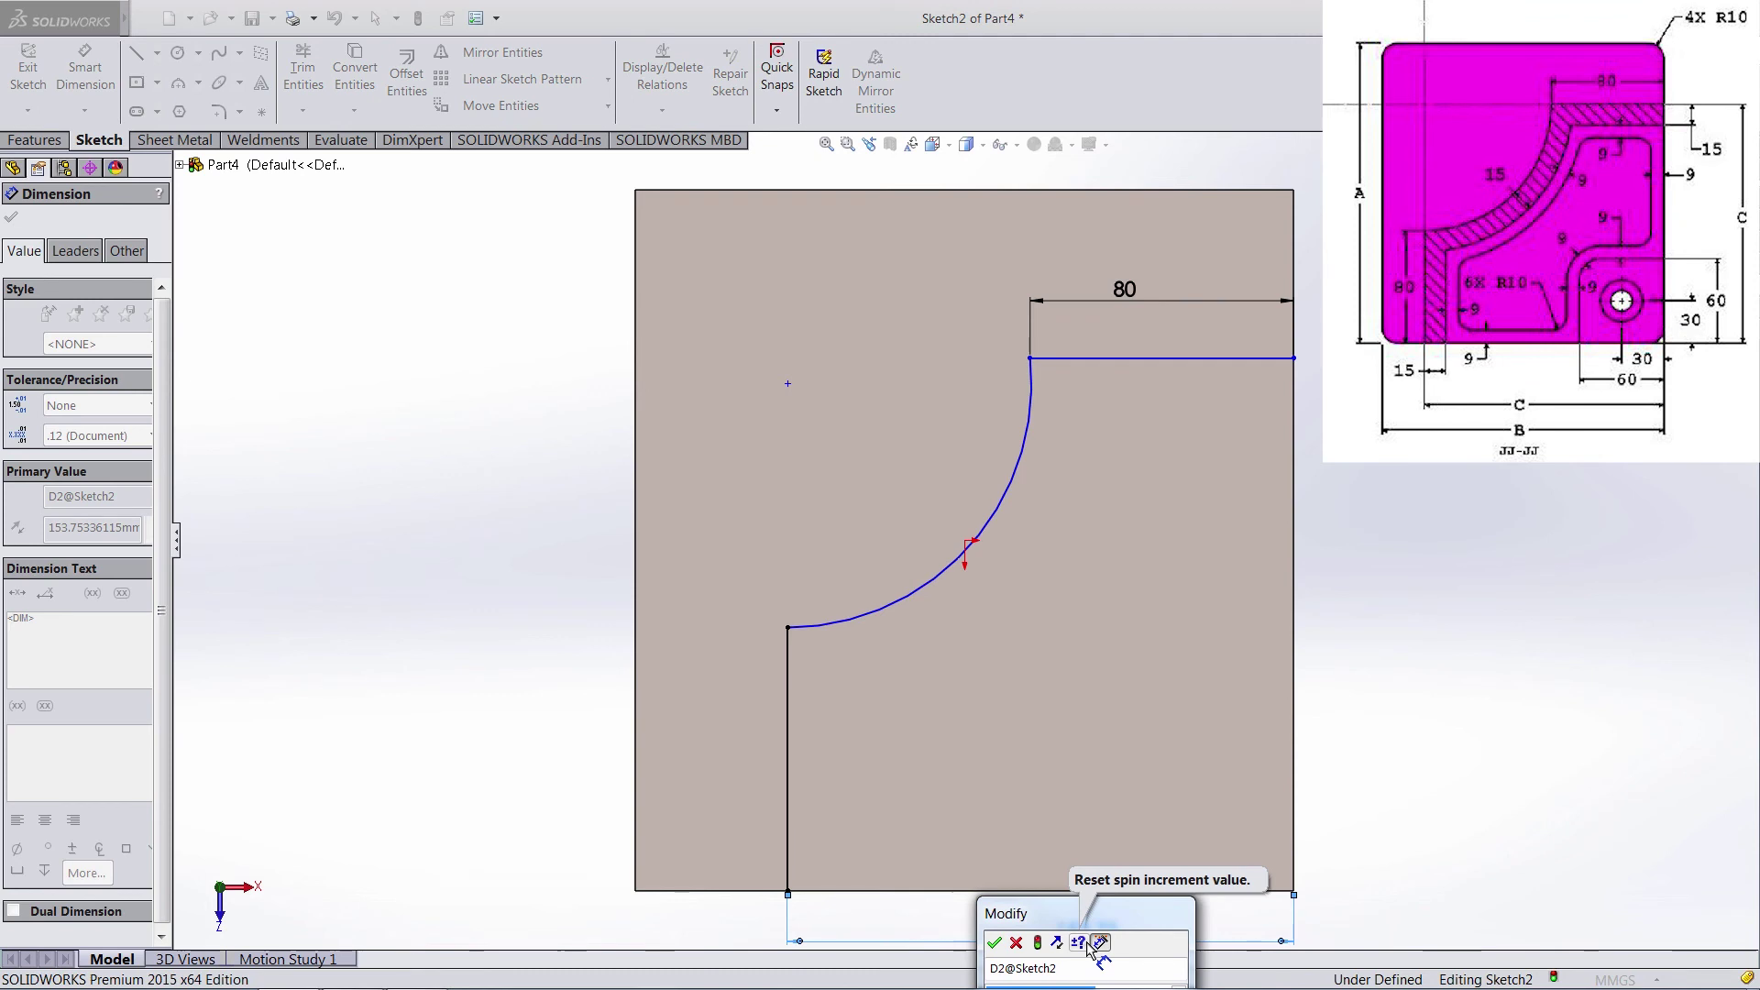
{"action": "left_click_drag", "start_coordinate": [1135, 916], "coordinate": [1494, 555]}
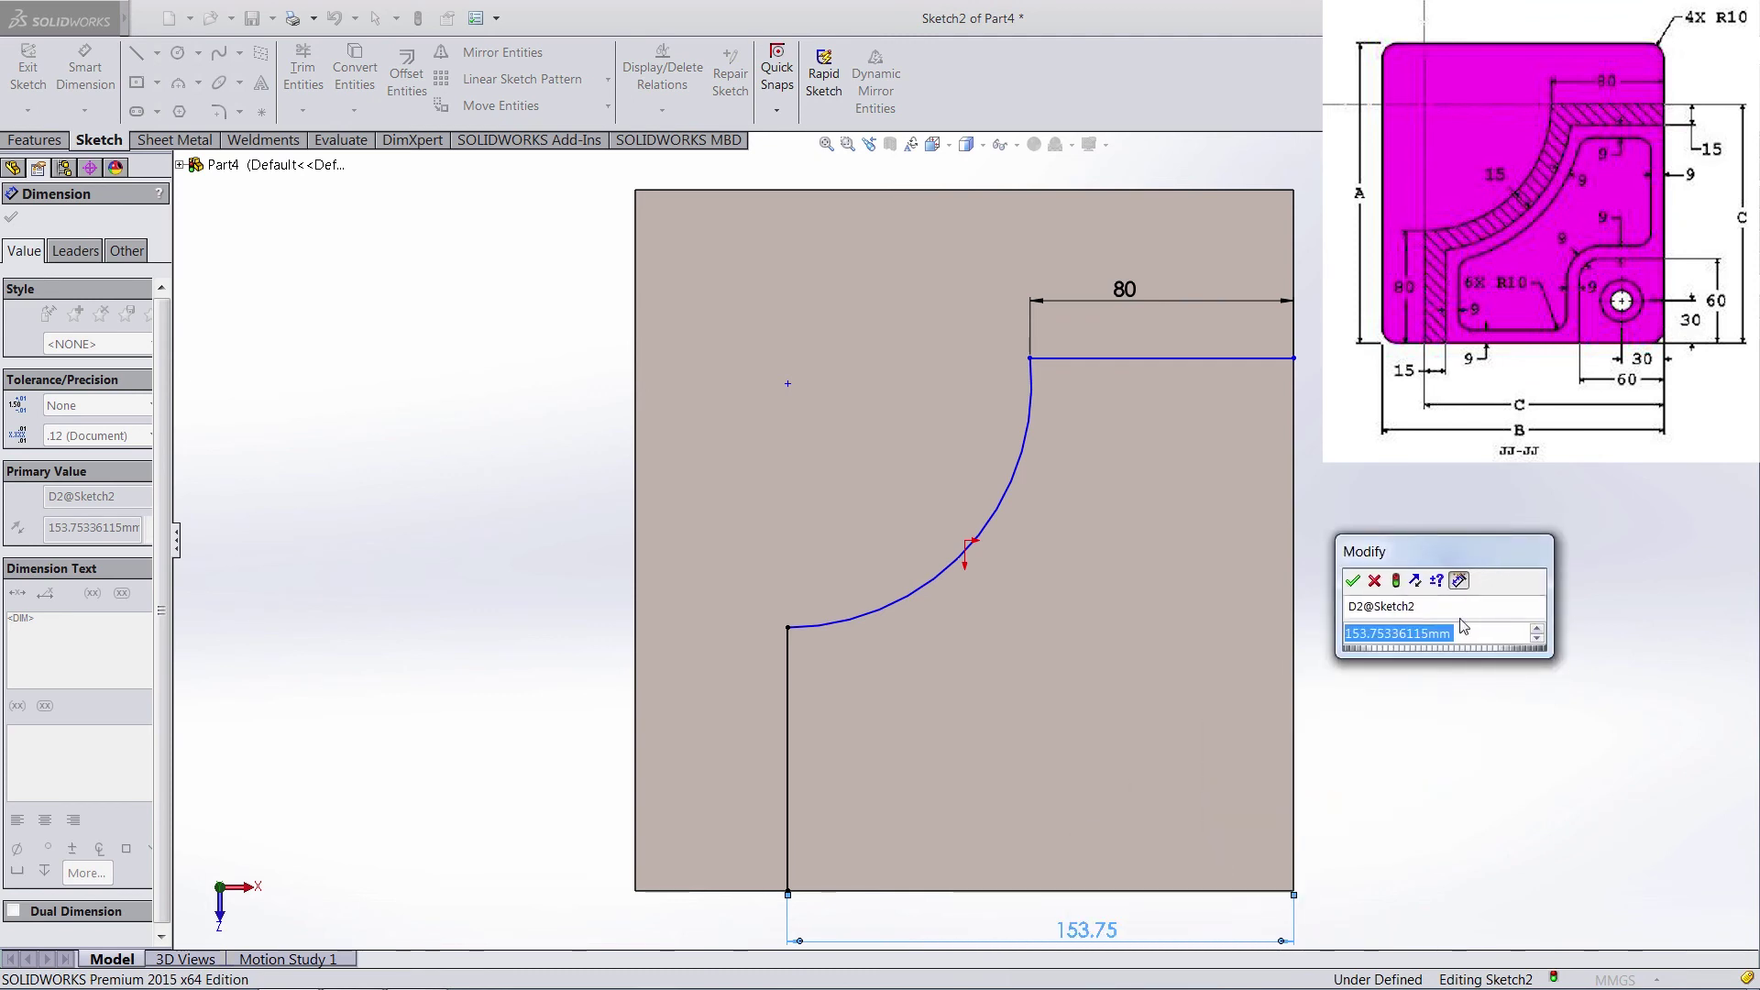
{"action": "type", "text": "="}
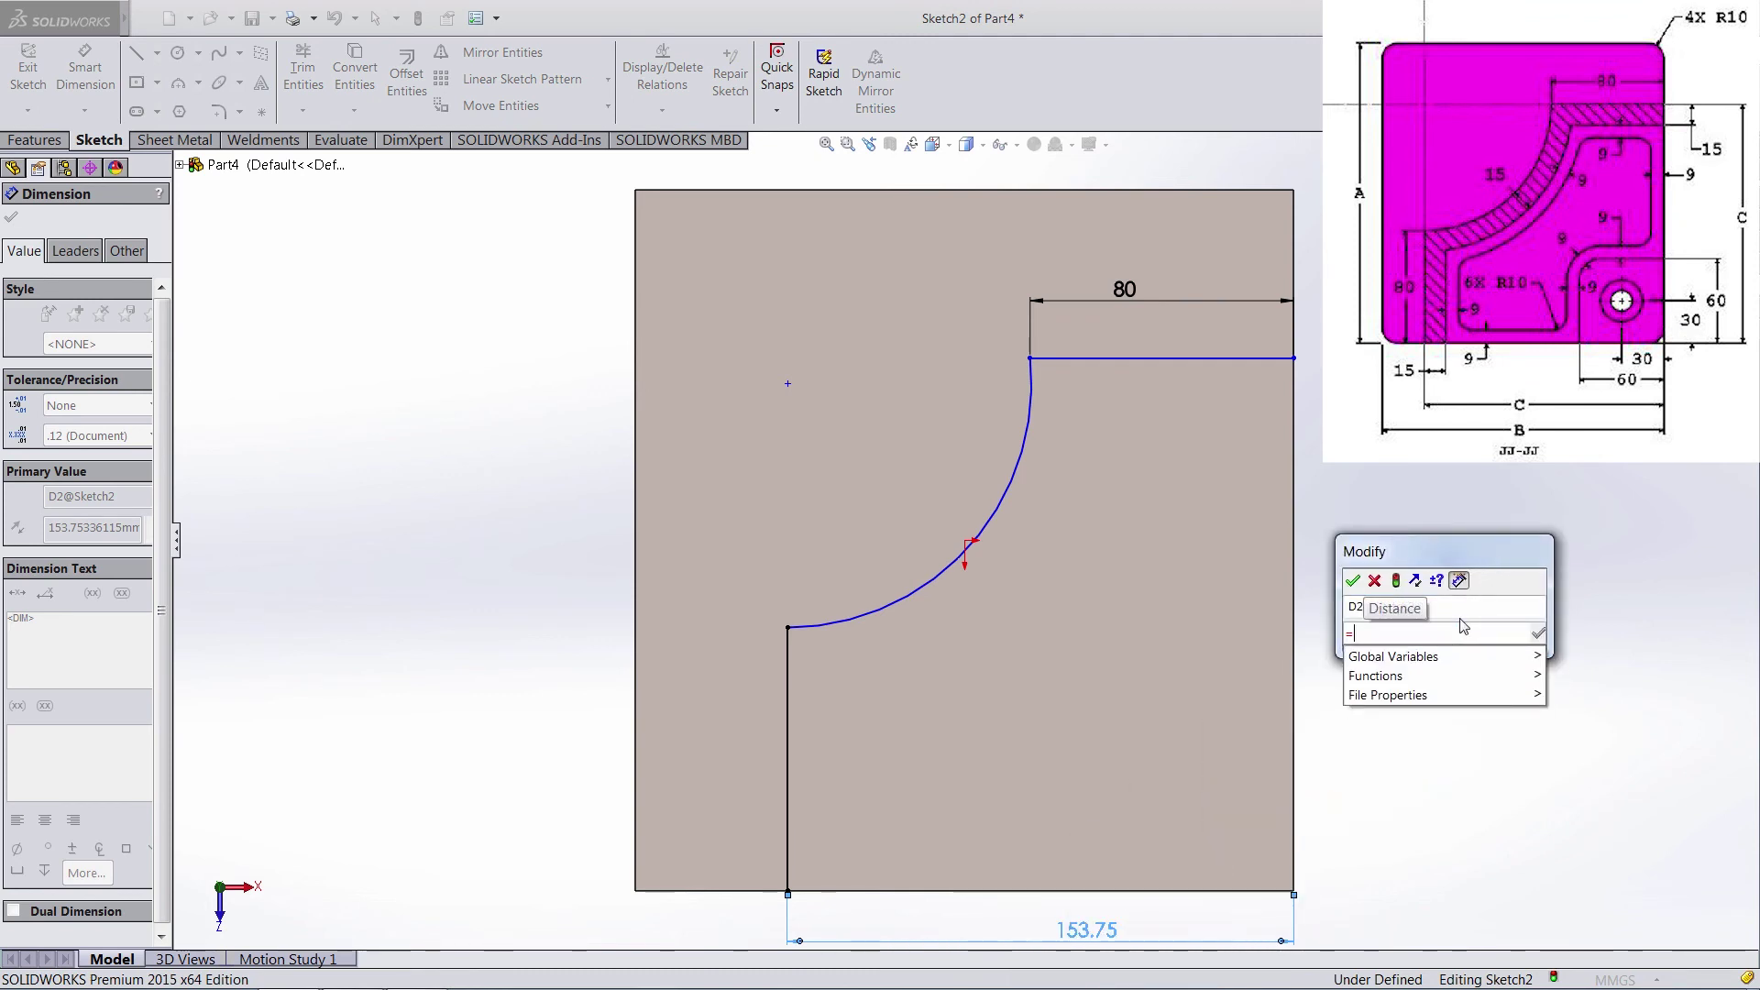
{"action": "type", "text": "\""}
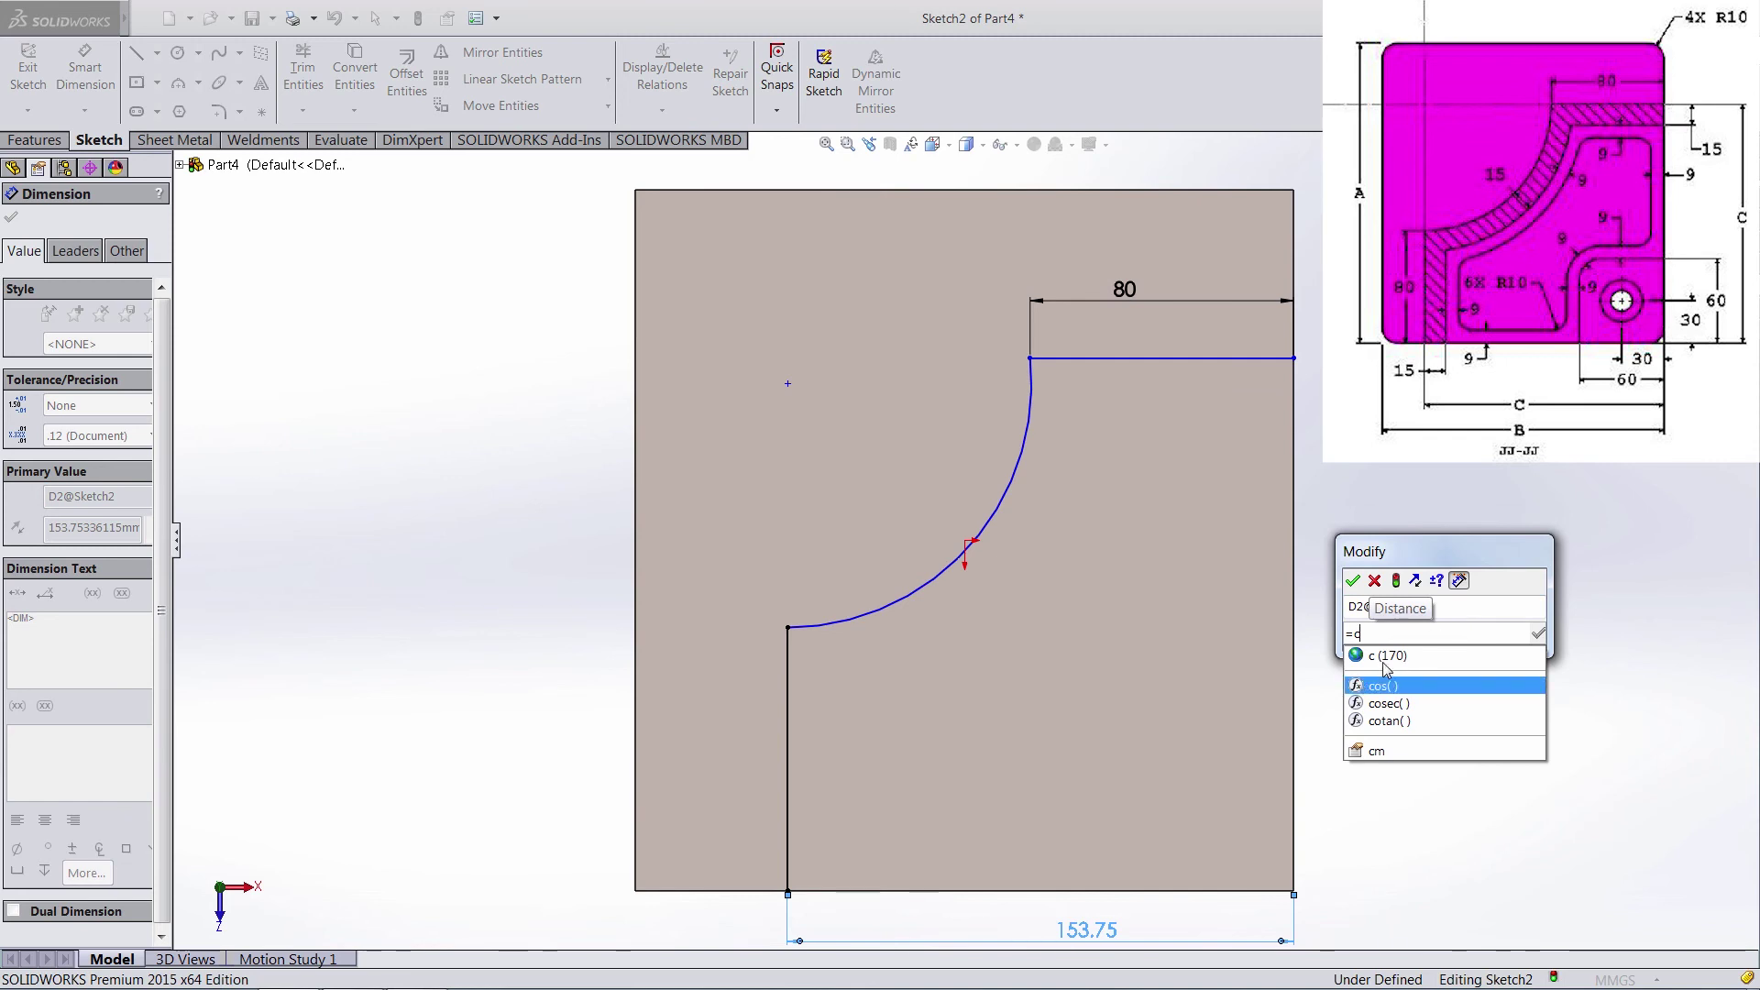
{"action": "left_click", "coordinate": [1384, 686]}
{"action": "left_click", "coordinate": [1351, 584]}
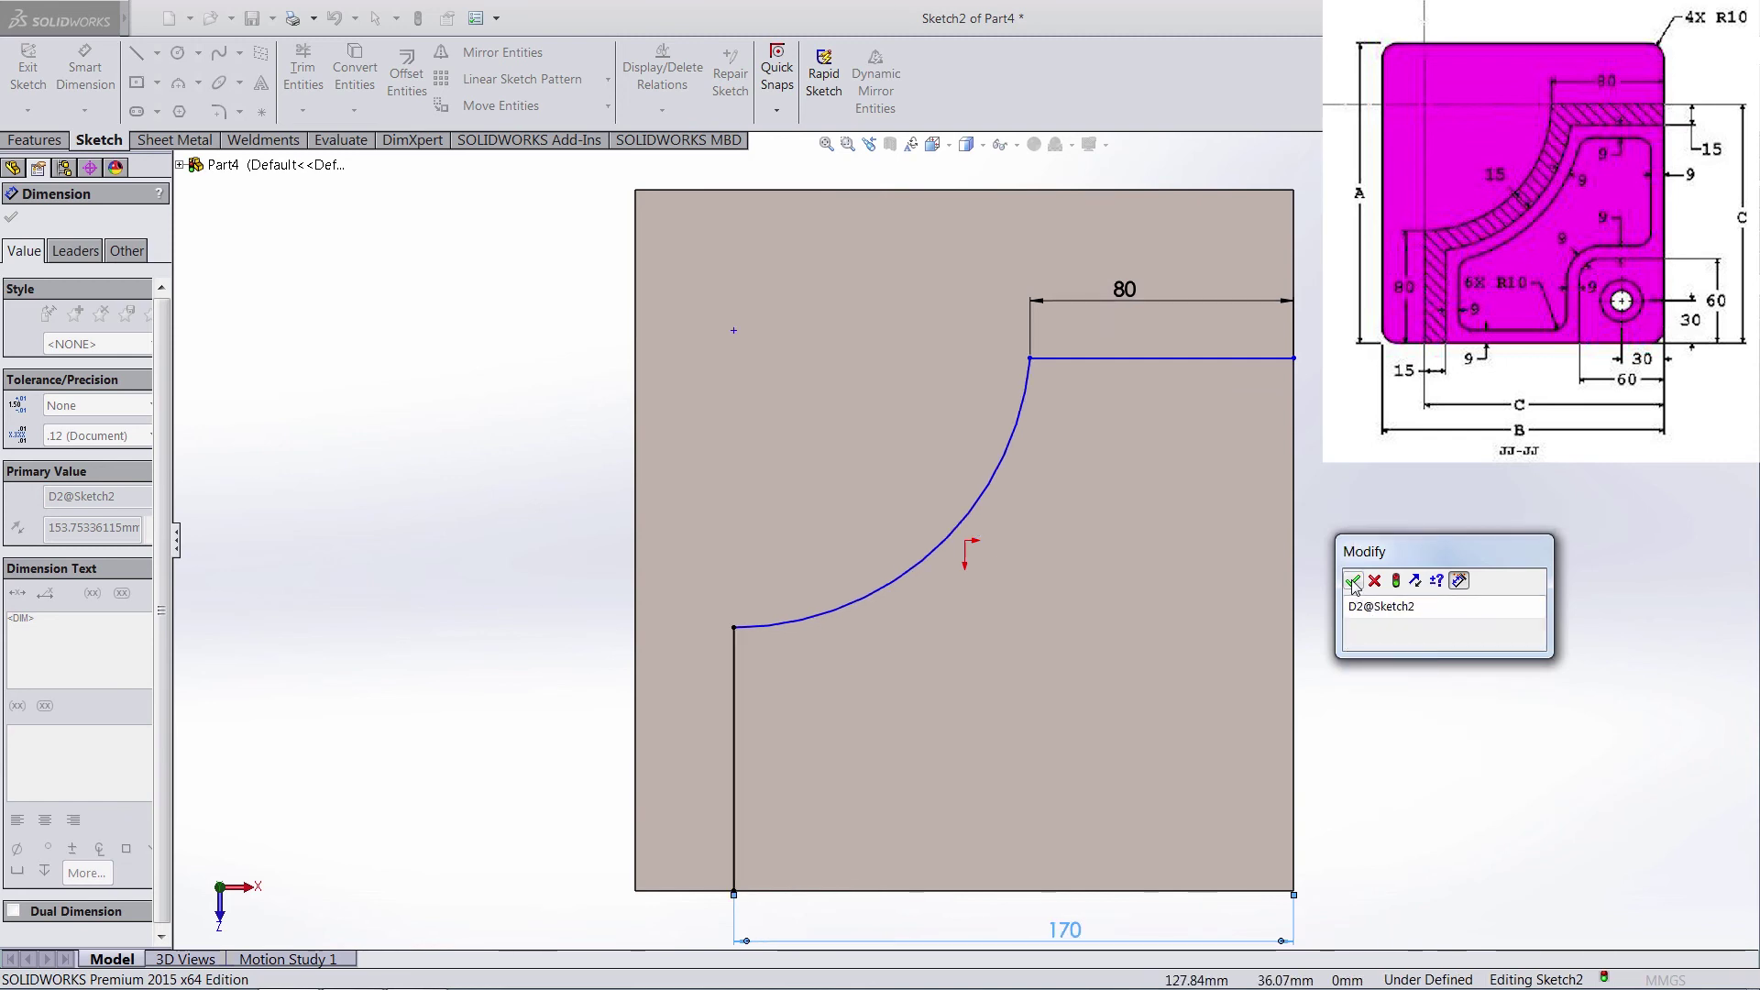
Add a vertical height dimension linked to global variable c (170), fully defining the sketch.
{"action": "left_click", "coordinate": [1294, 359]}
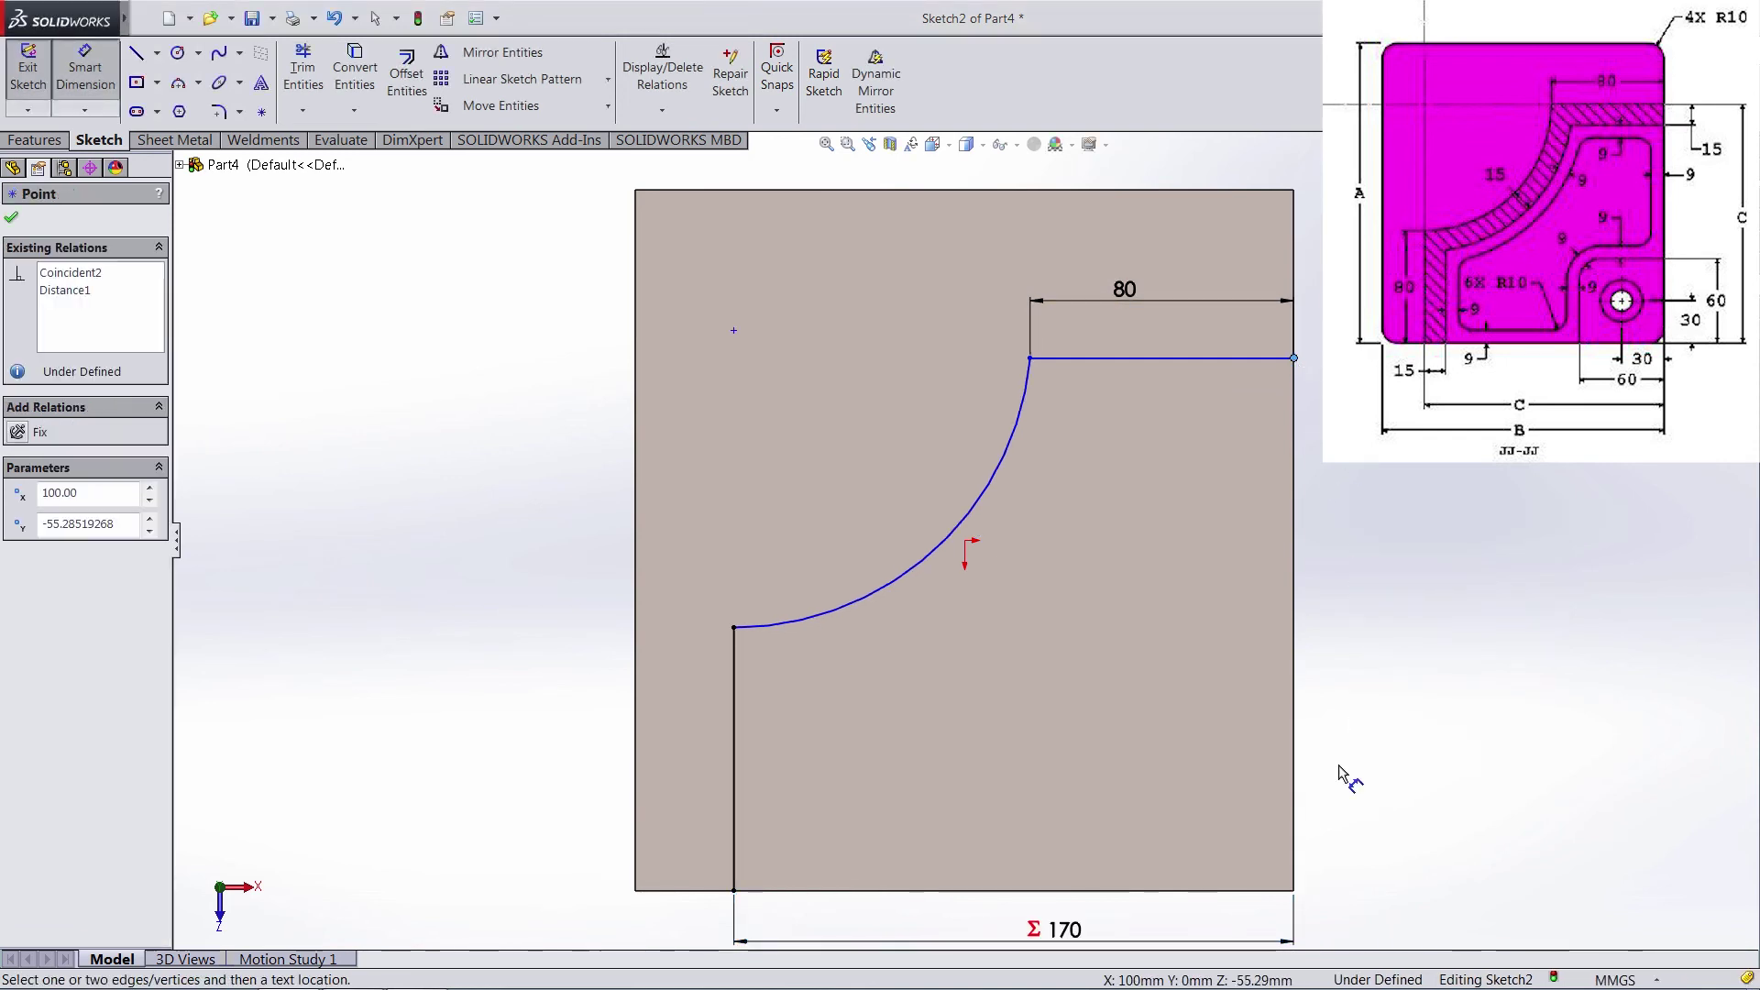
{"action": "left_click", "coordinate": [1293, 890]}
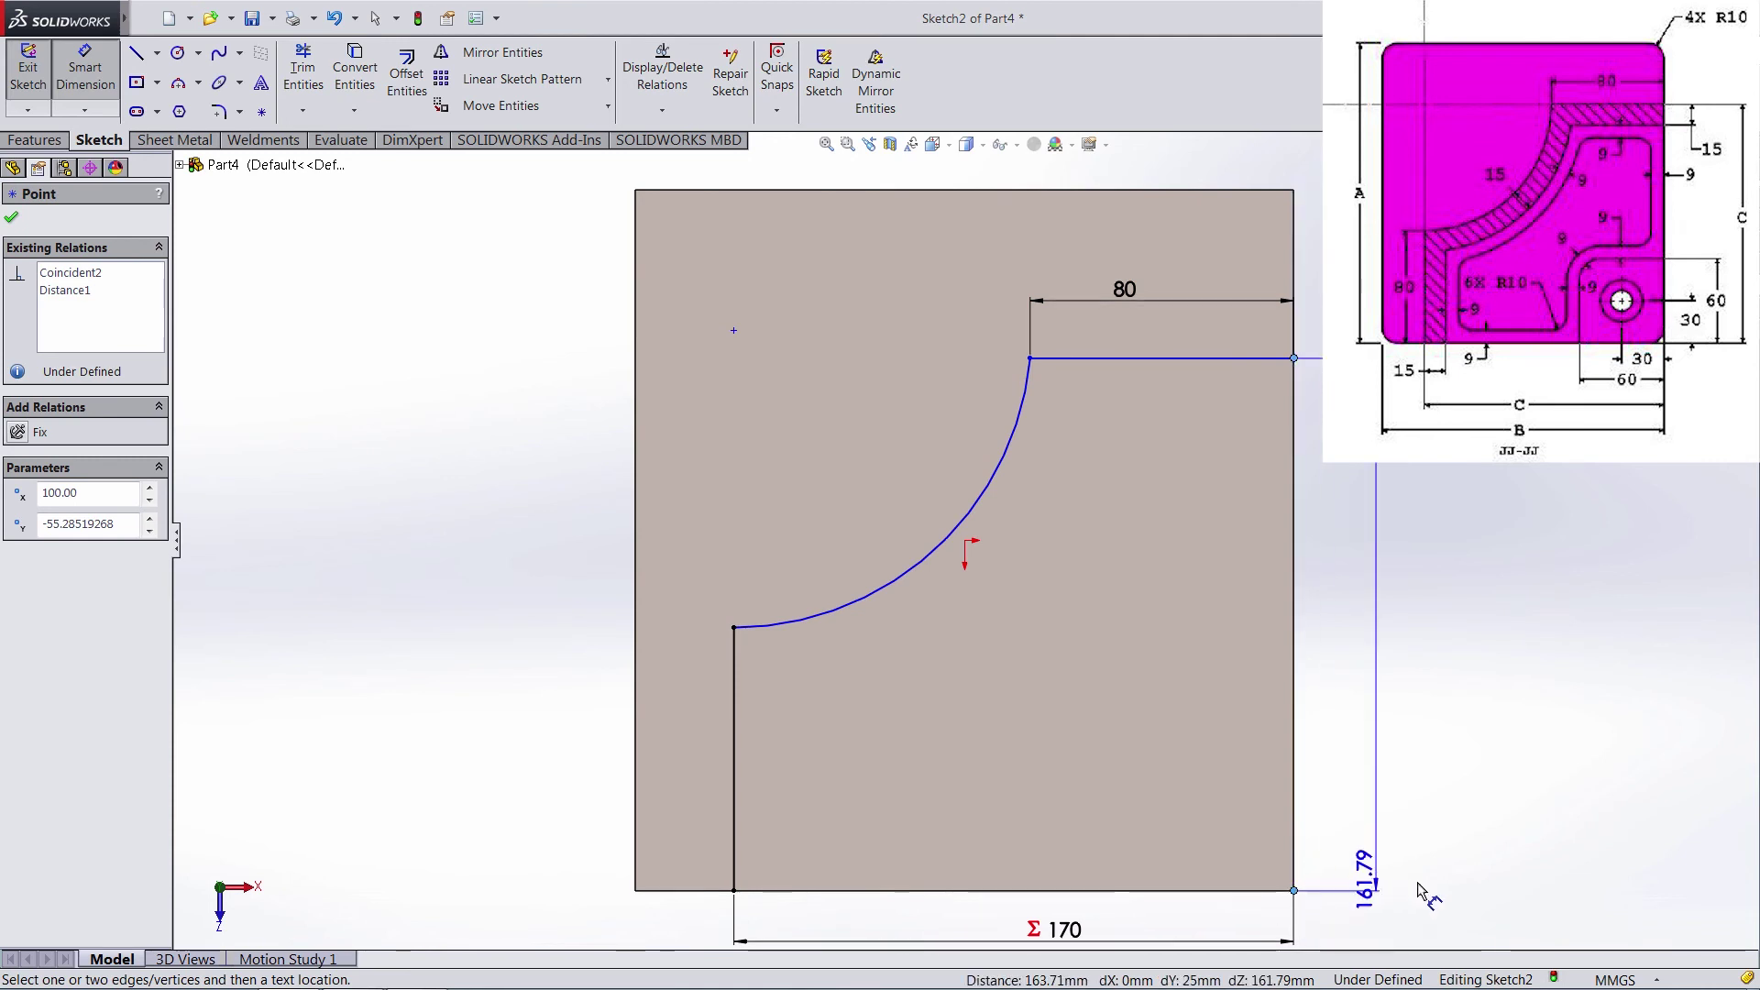
{"action": "left_click", "coordinate": [1423, 825]}
{"action": "type", "text": "=c"}
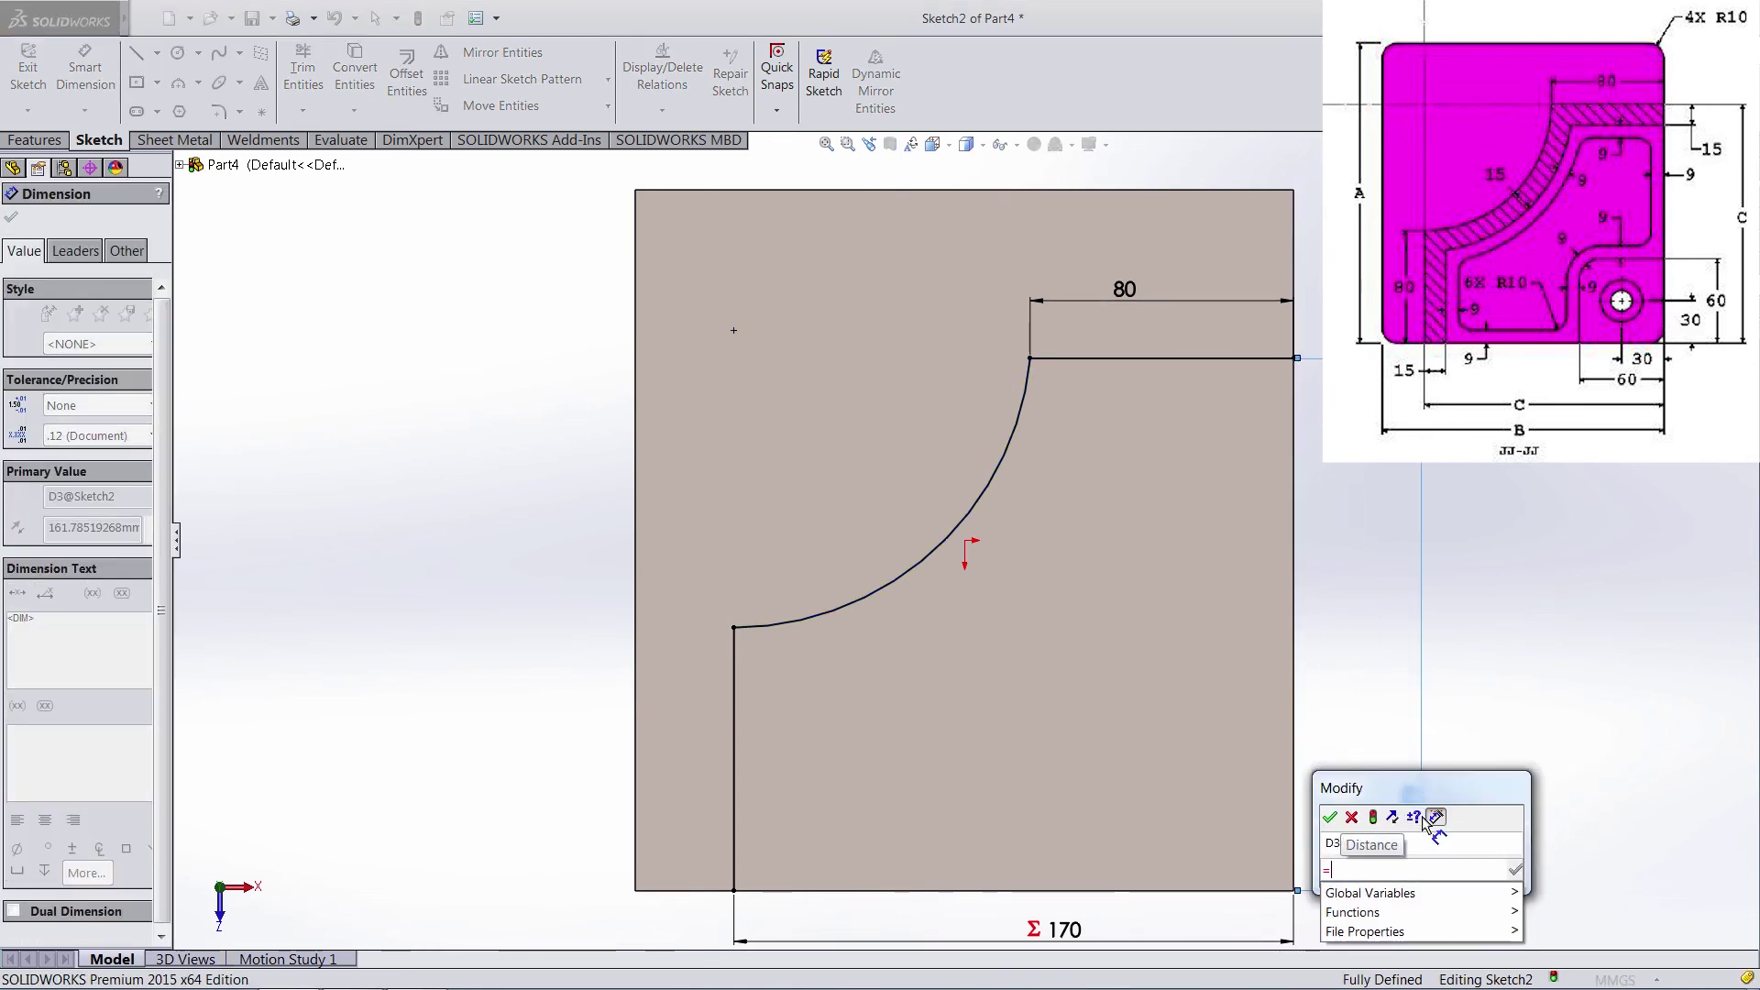
{"action": "left_click", "coordinate": [1375, 755]}
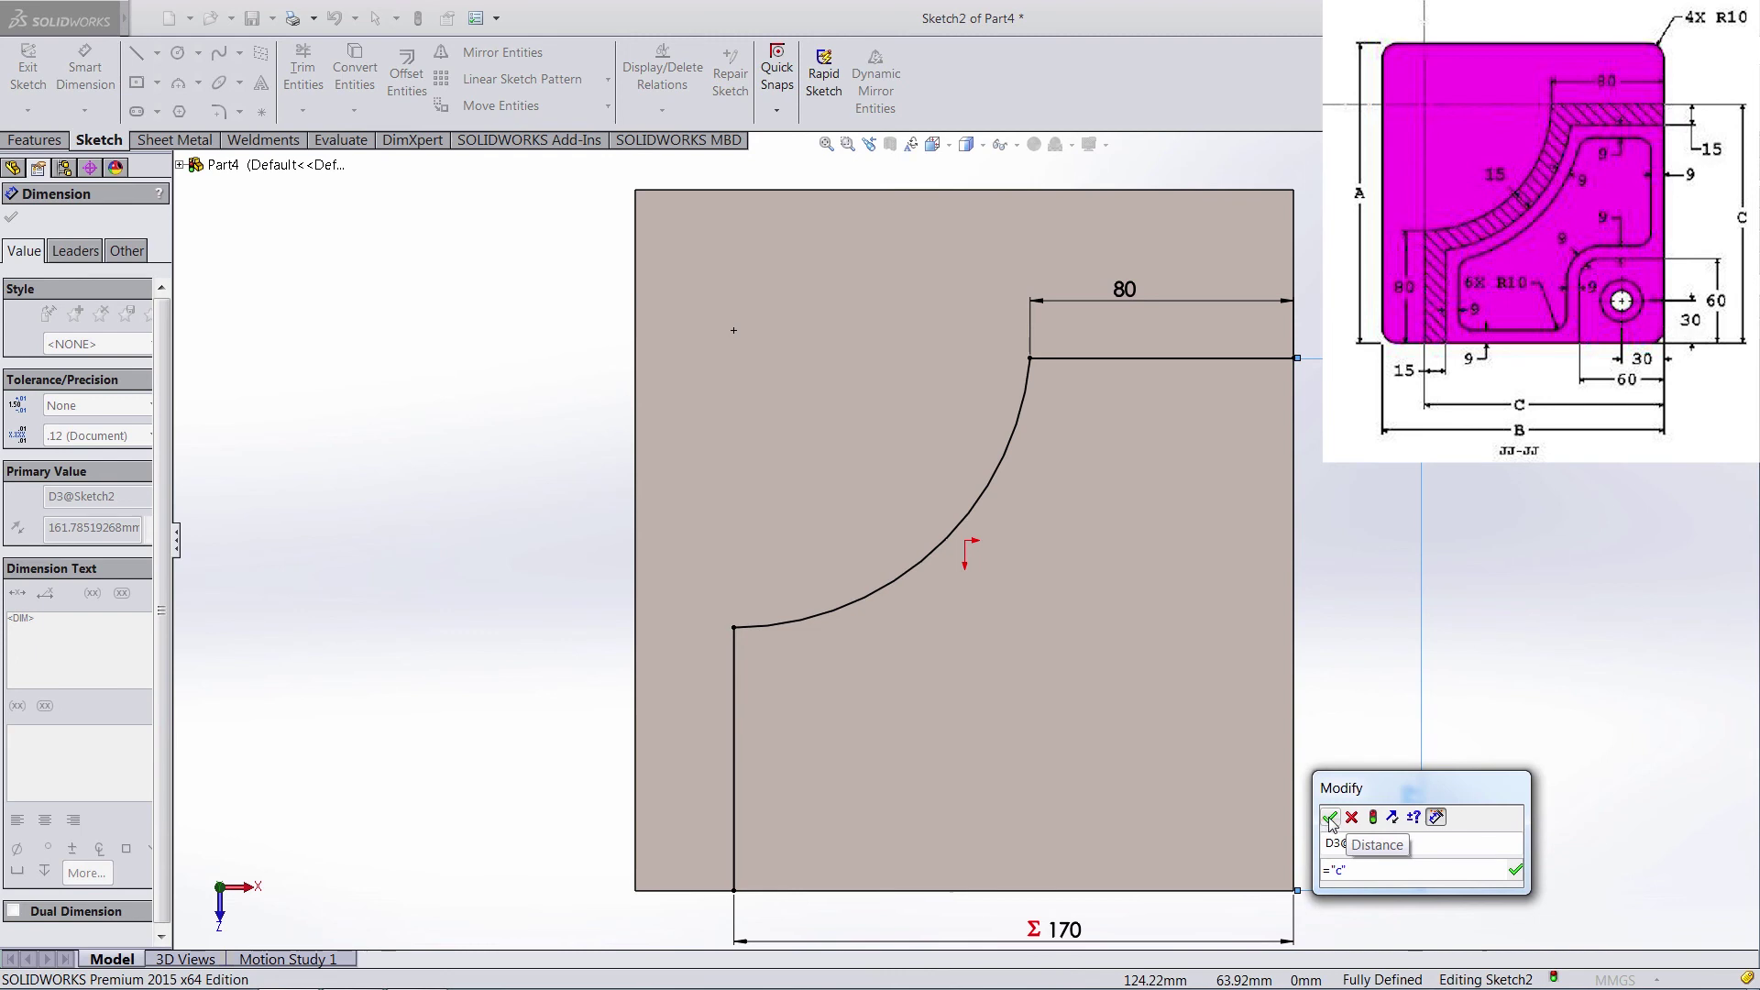
{"action": "left_click", "coordinate": [1330, 818]}
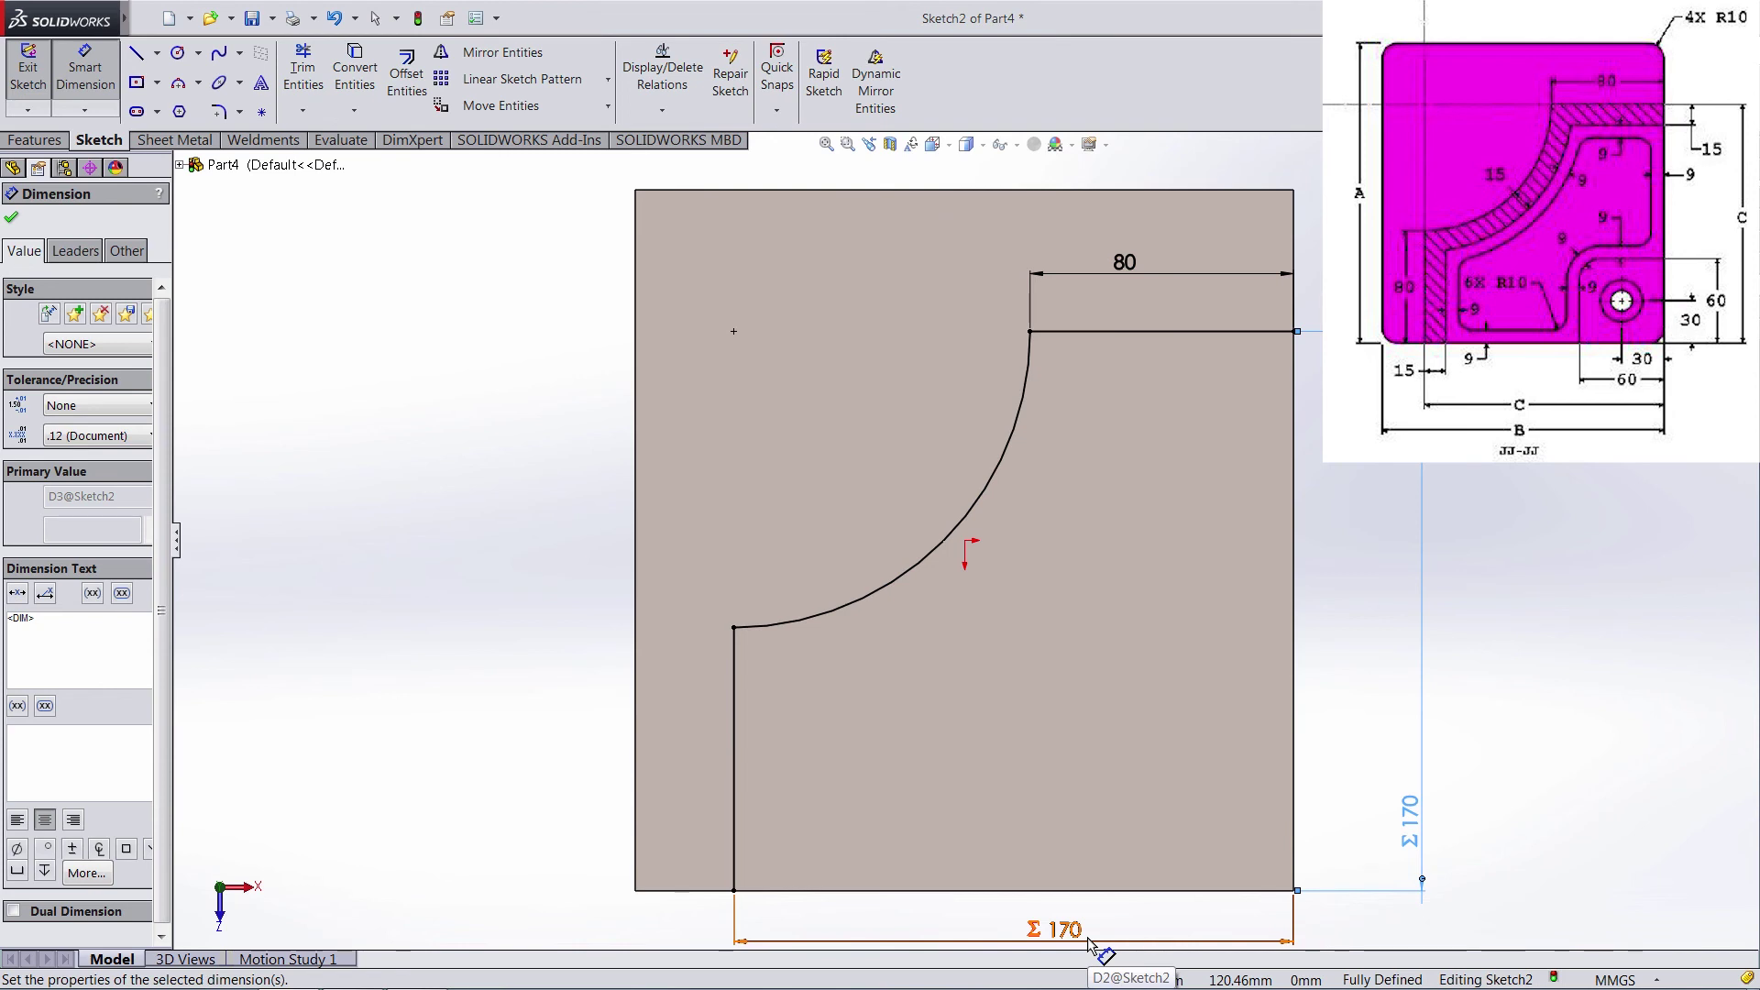
Offset the vertical line, arc and top line 15 mm inward.
{"action": "left_click", "coordinate": [421, 99]}
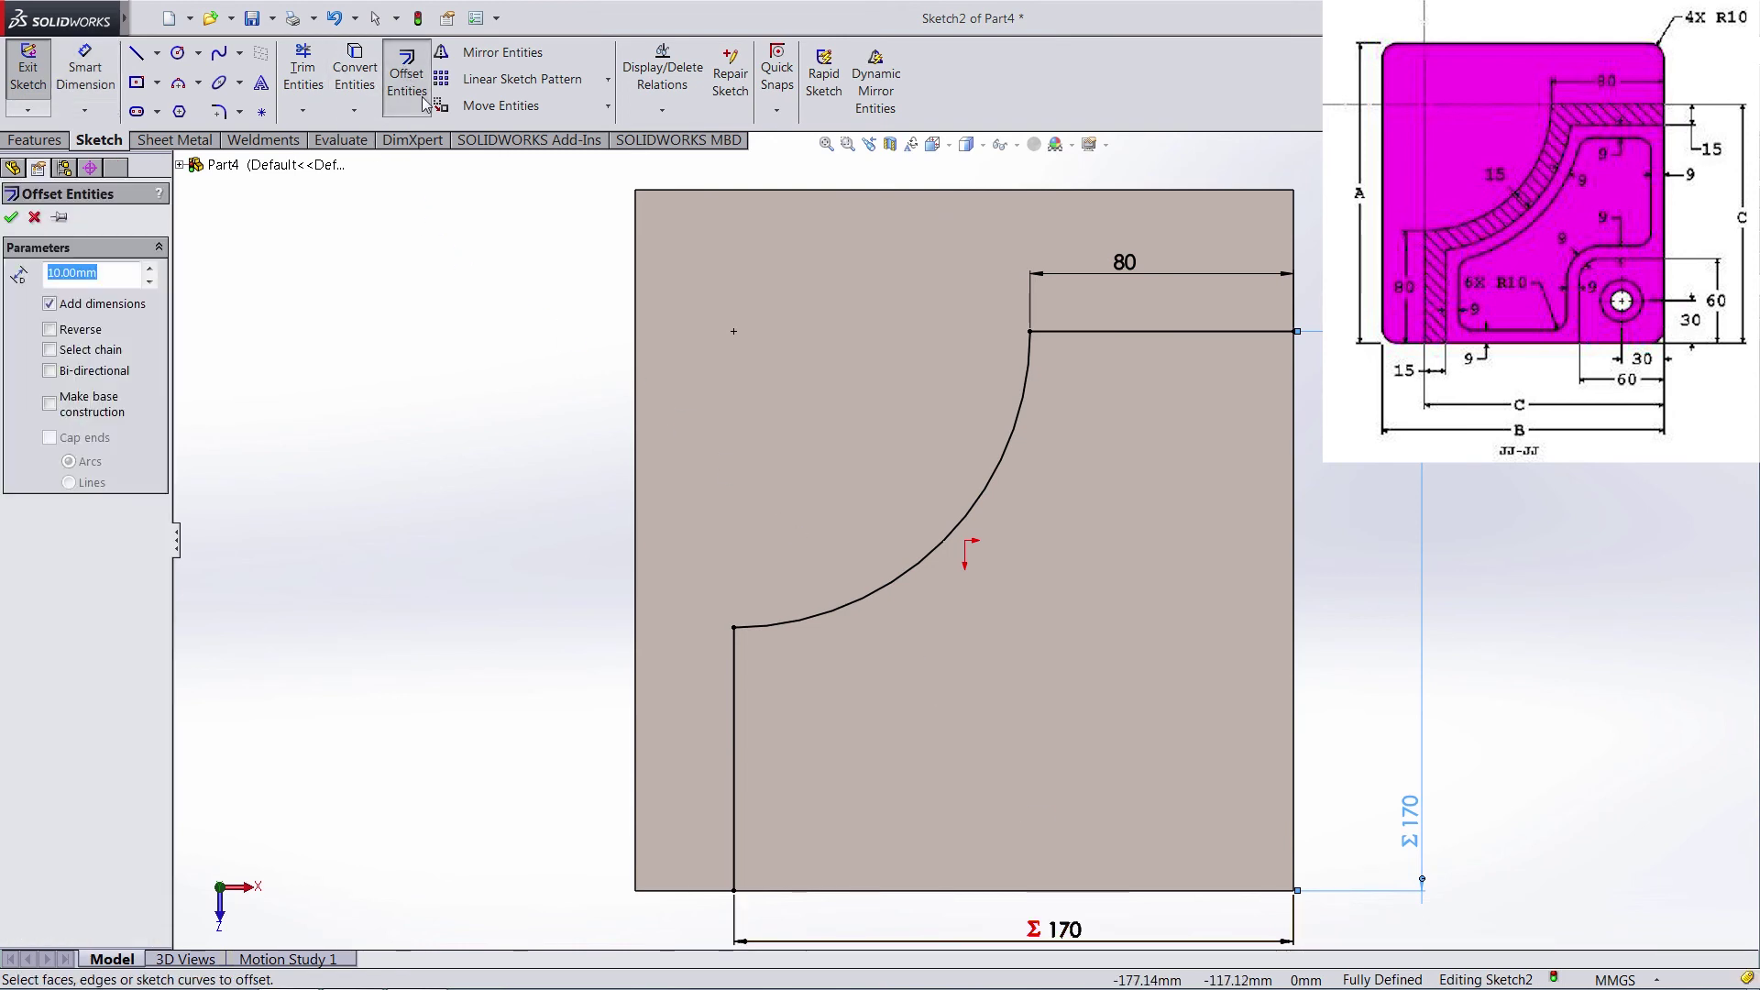
{"action": "left_click", "coordinate": [733, 706]}
{"action": "left_click", "coordinate": [833, 605]}
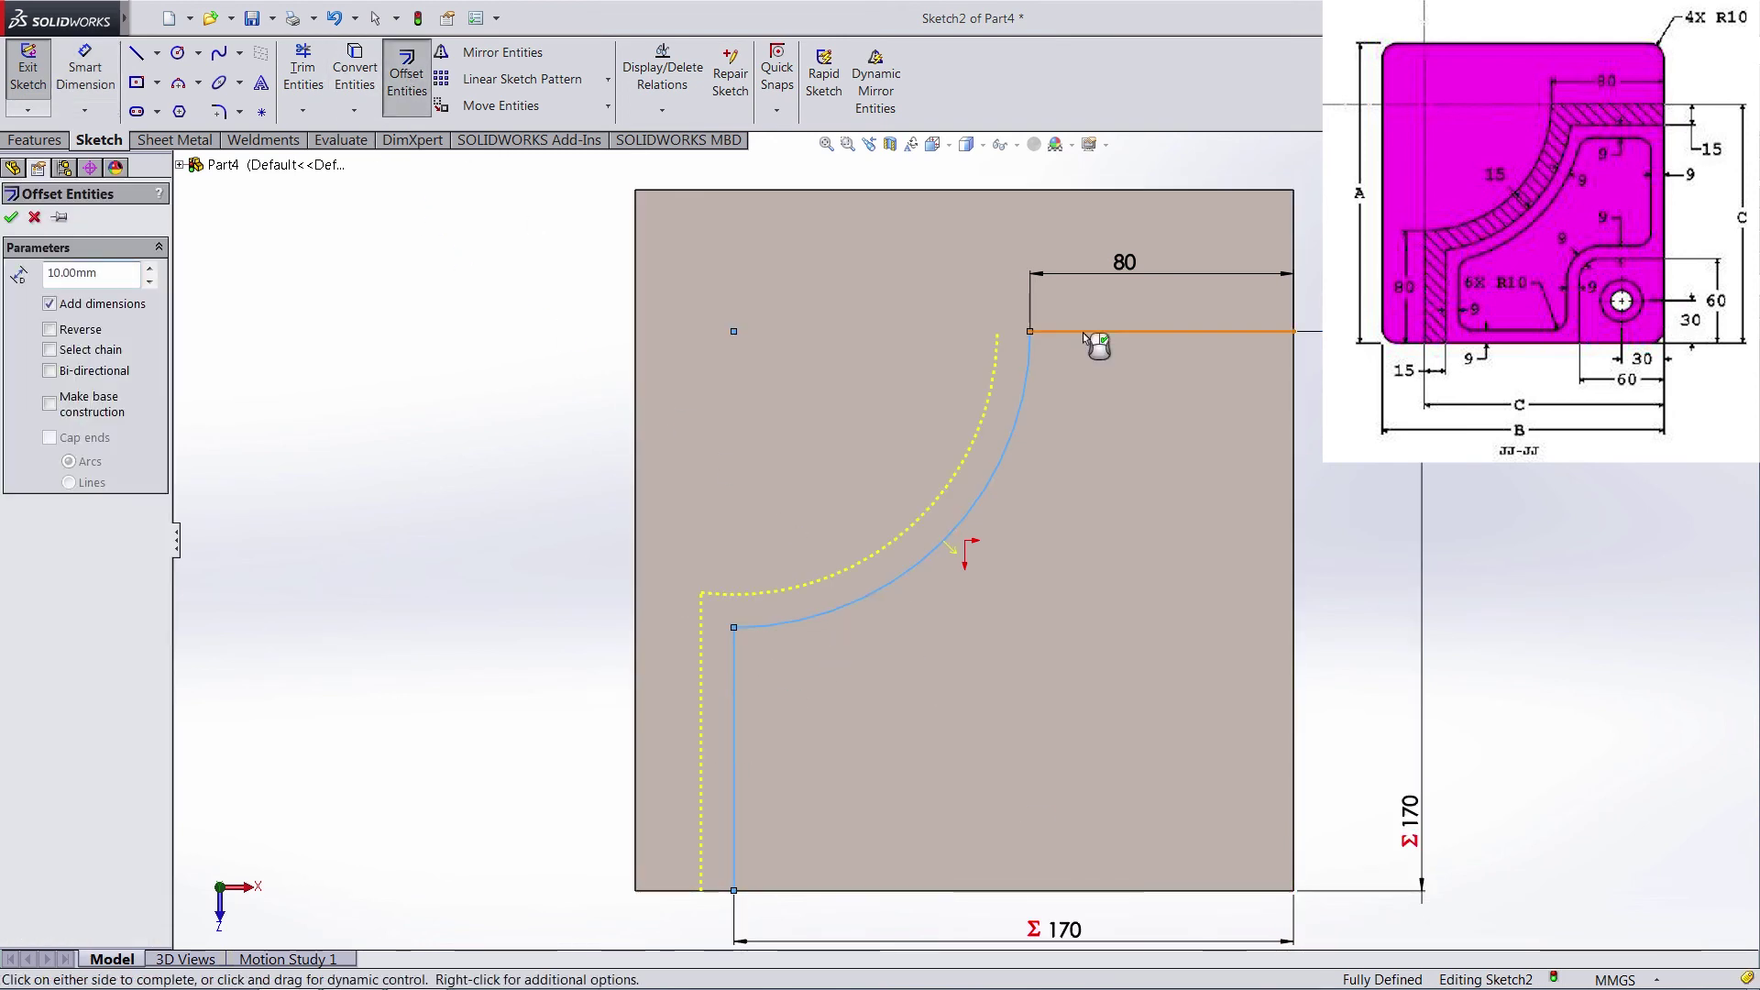
{"action": "left_click", "coordinate": [1084, 335]}
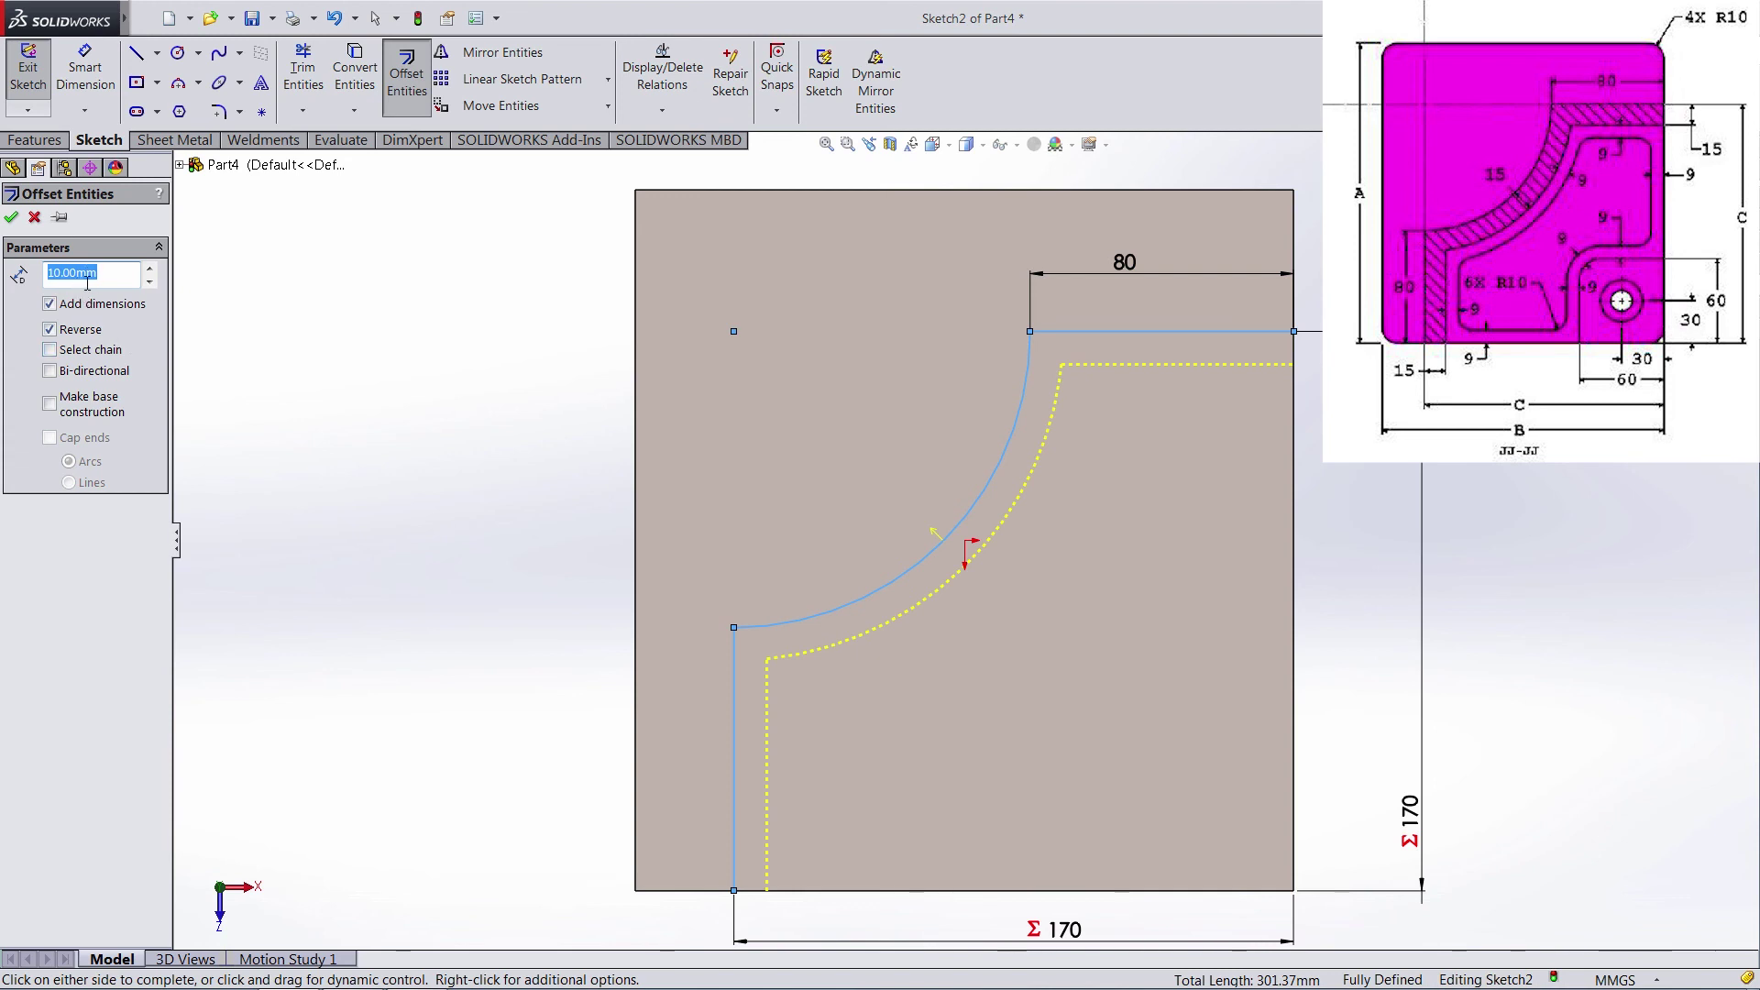
{"action": "type", "text": "15"}
{"action": "key", "text": "Return"}
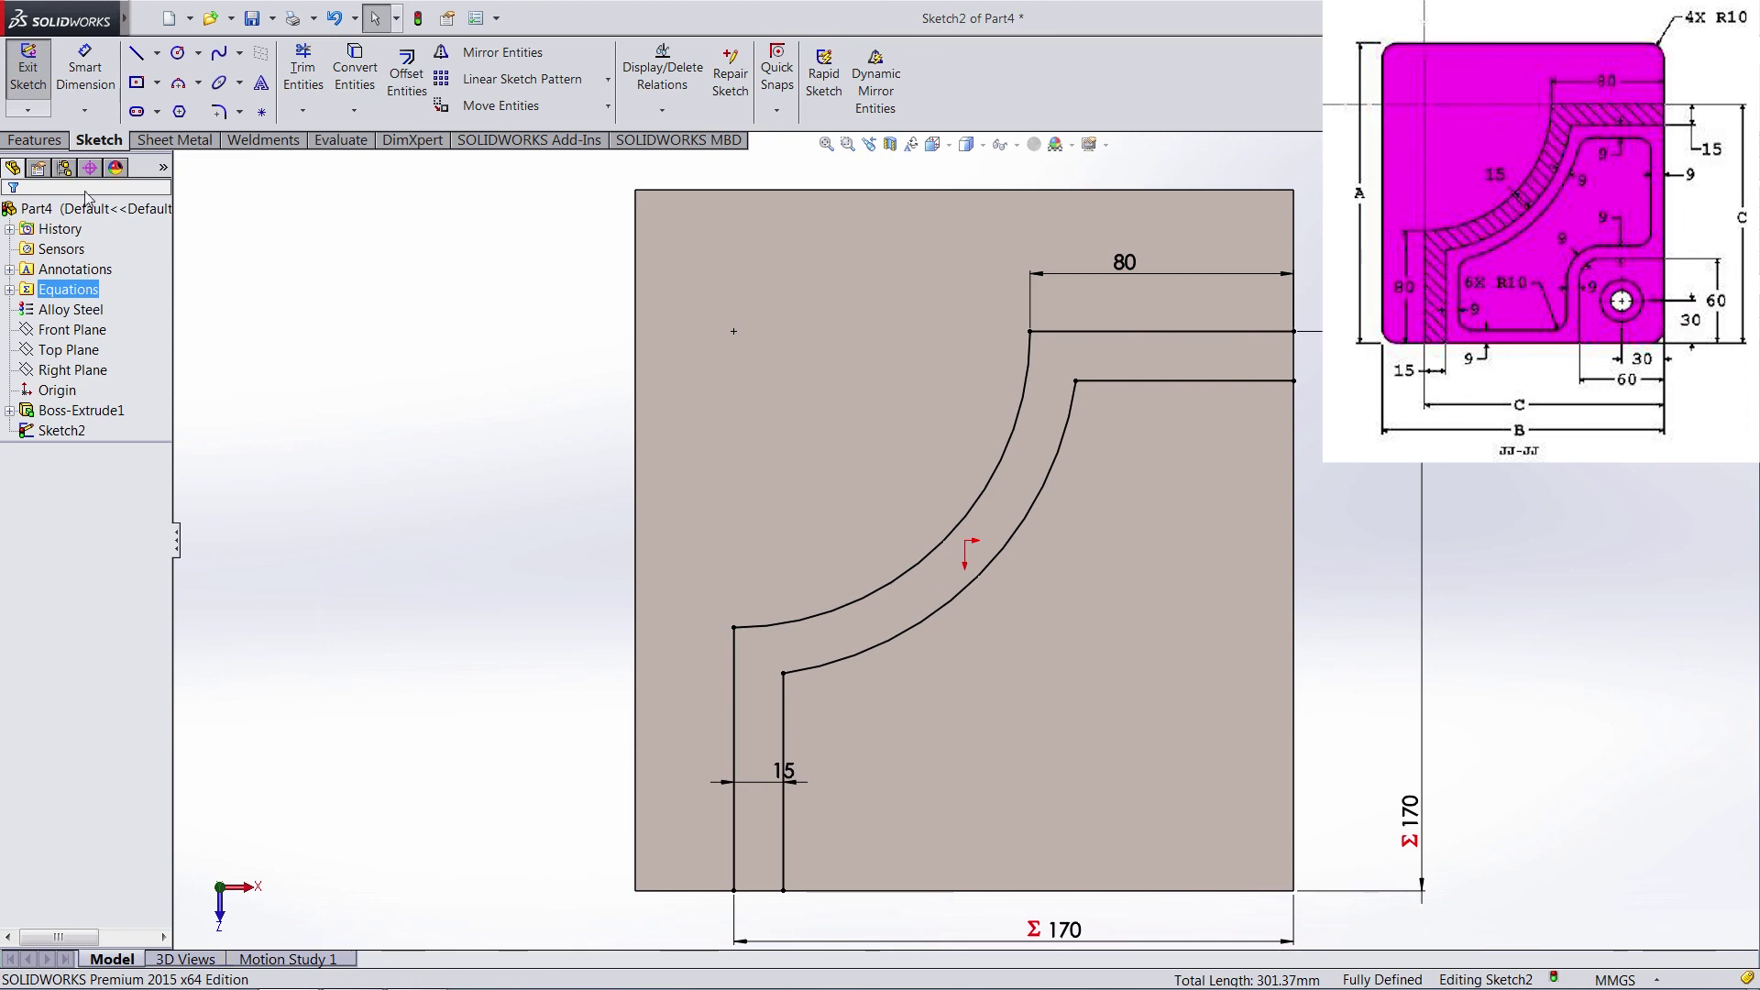
Close the wall outline with short lines at the bottom and right ends.
{"action": "left_click", "coordinate": [135, 52]}
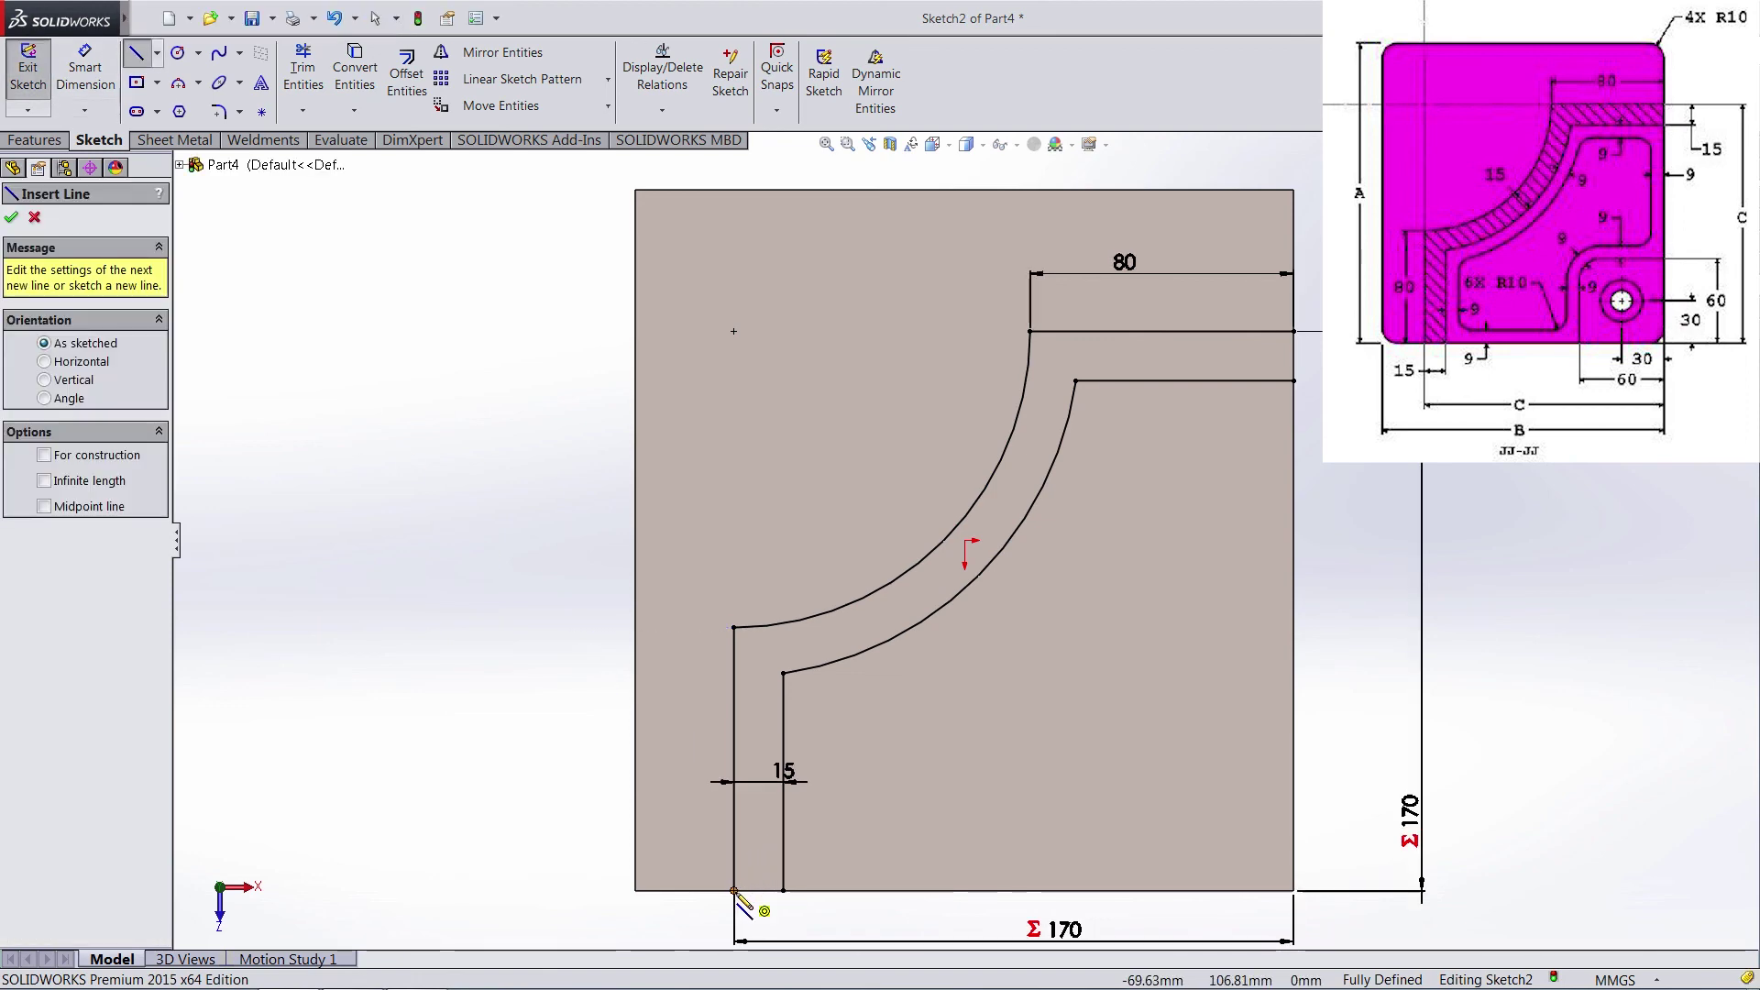
{"action": "left_click_drag", "start_coordinate": [733, 889], "coordinate": [782, 889]}
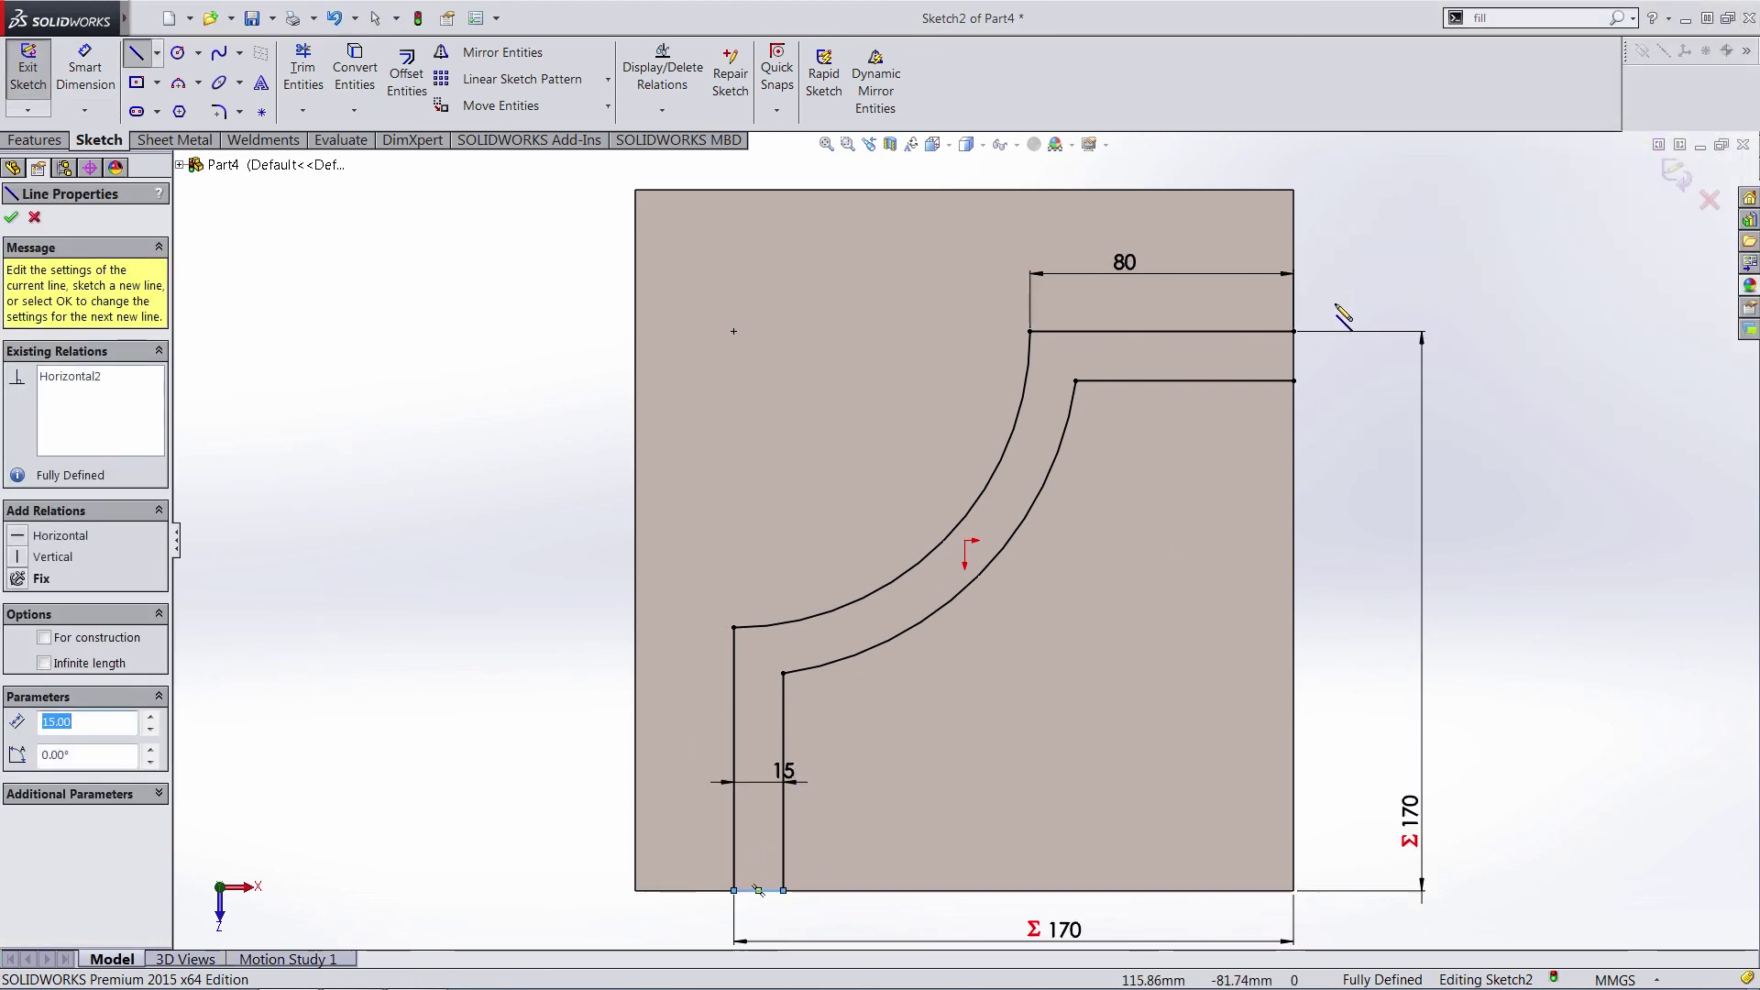
{"action": "left_click_drag", "start_coordinate": [1293, 331], "coordinate": [1293, 380]}
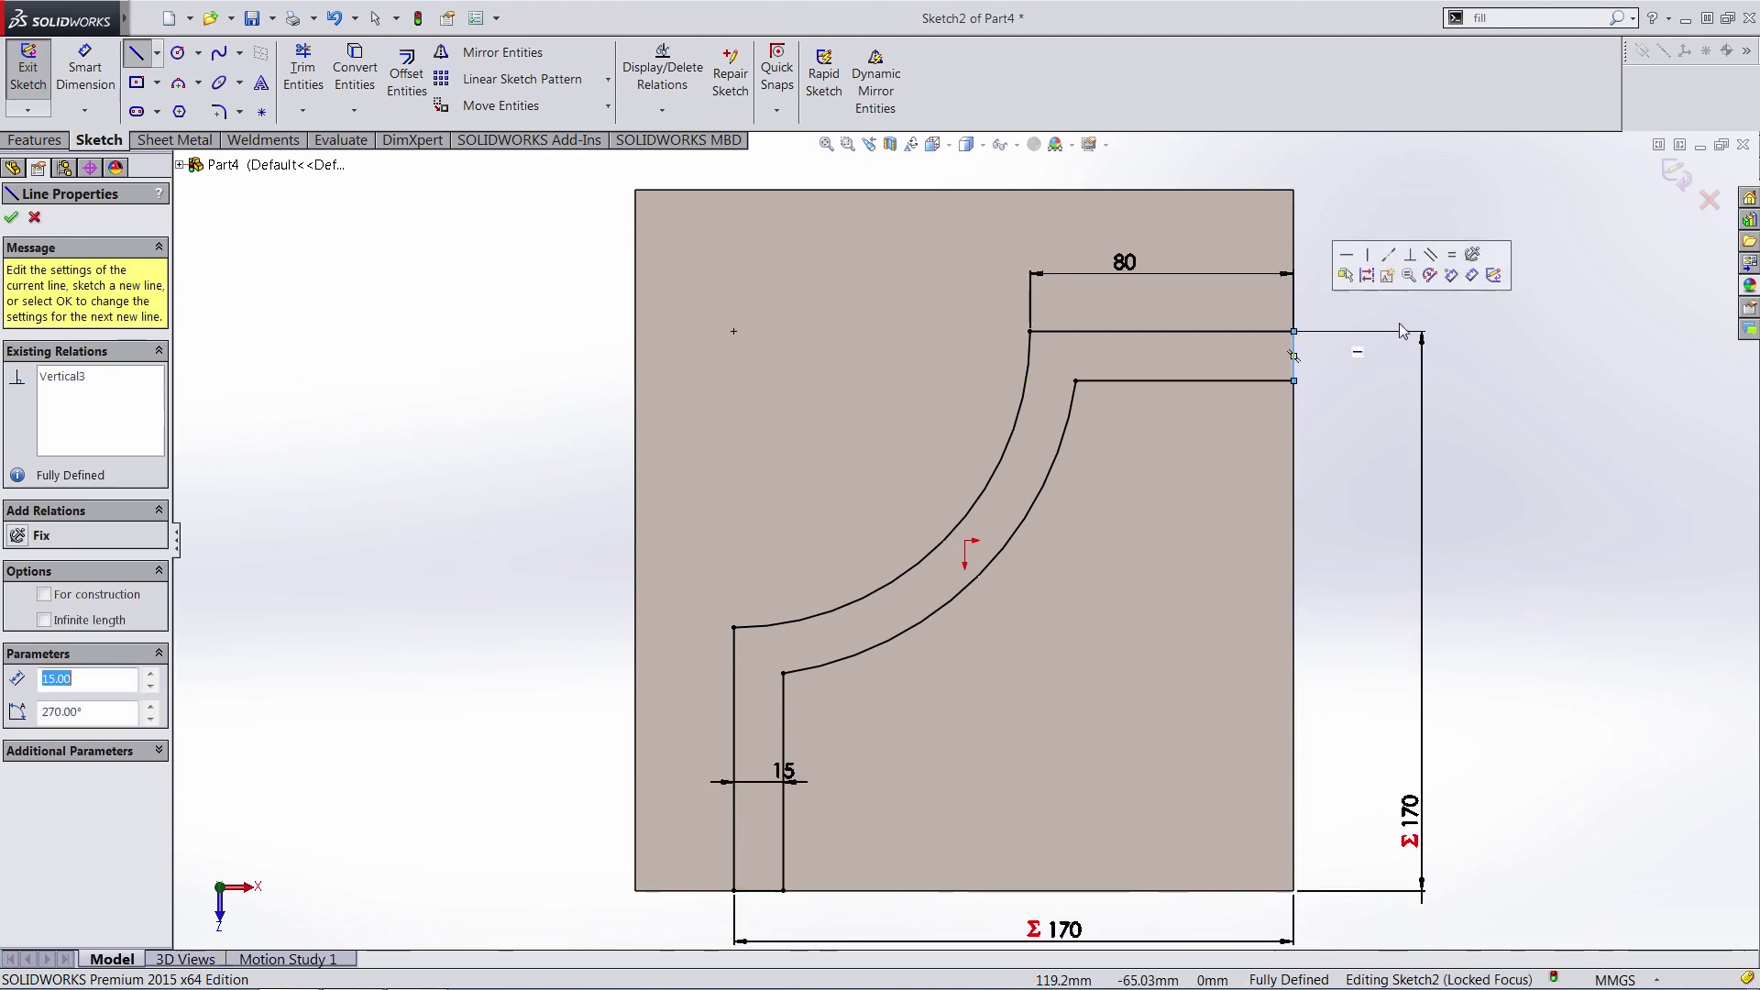
{"action": "key", "text": "Escape"}
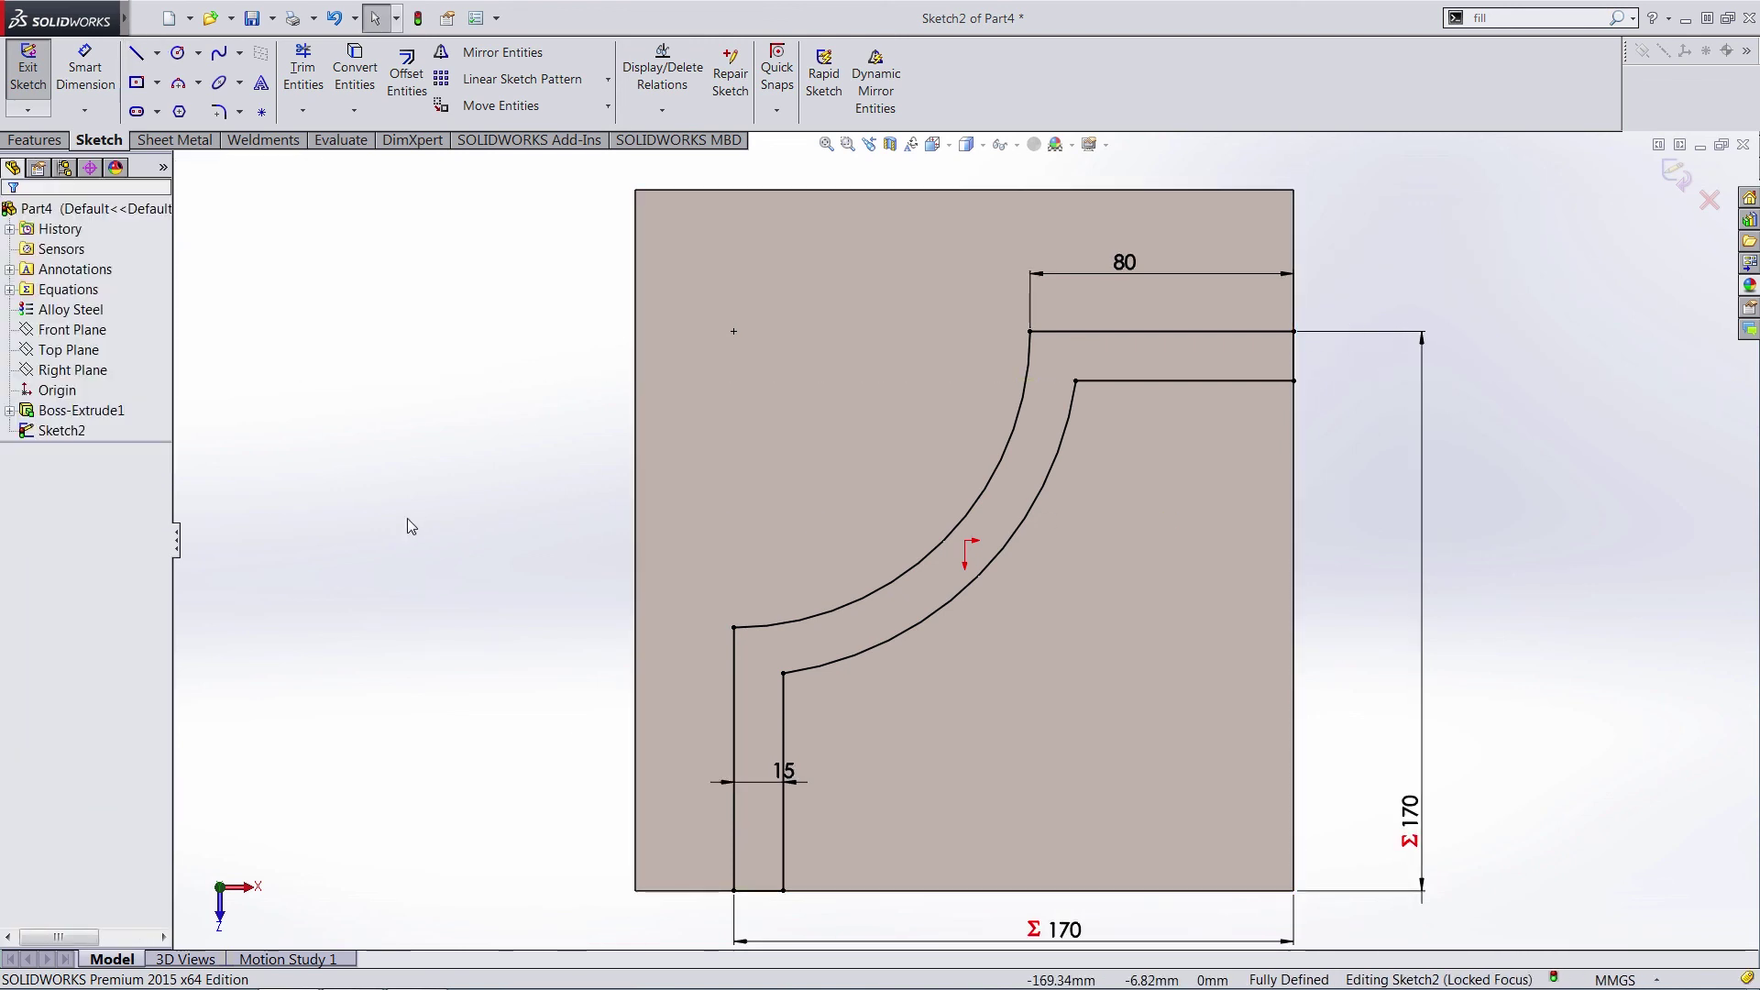
{"action": "left_click", "coordinate": [50, 142]}
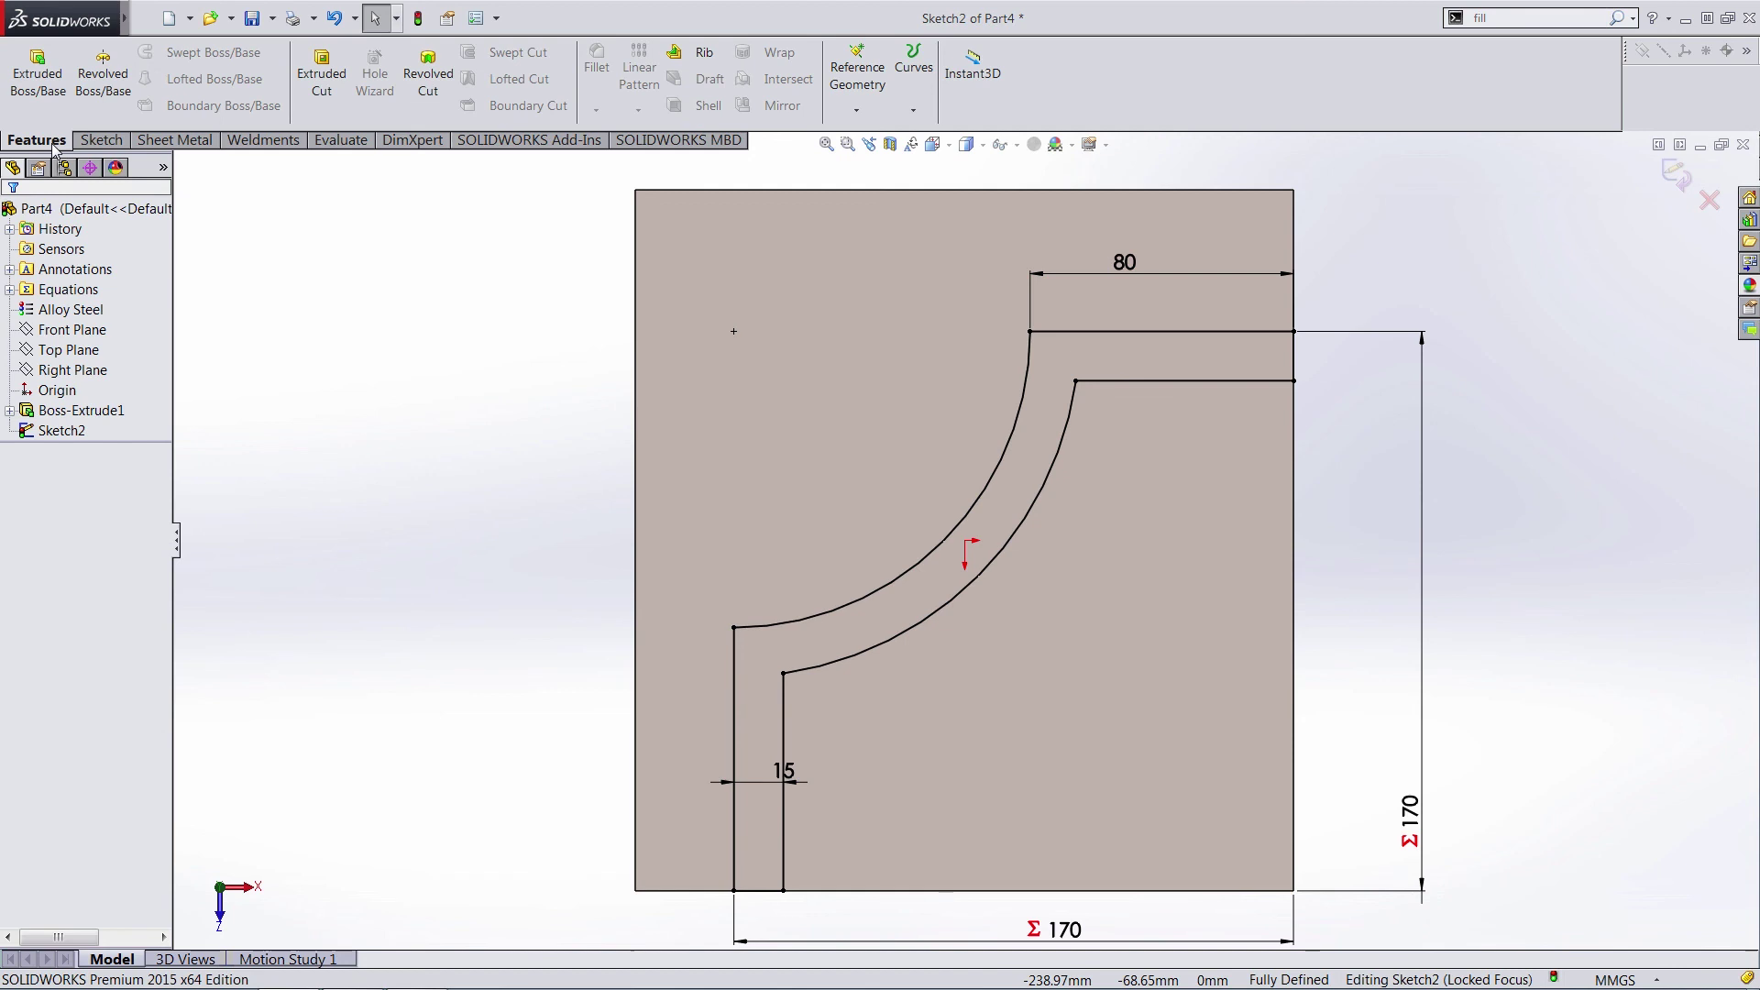
Extrude the curved wall profile upward to a depth of 95 mm as Boss-Extrude2.
{"action": "left_click", "coordinate": [36, 69]}
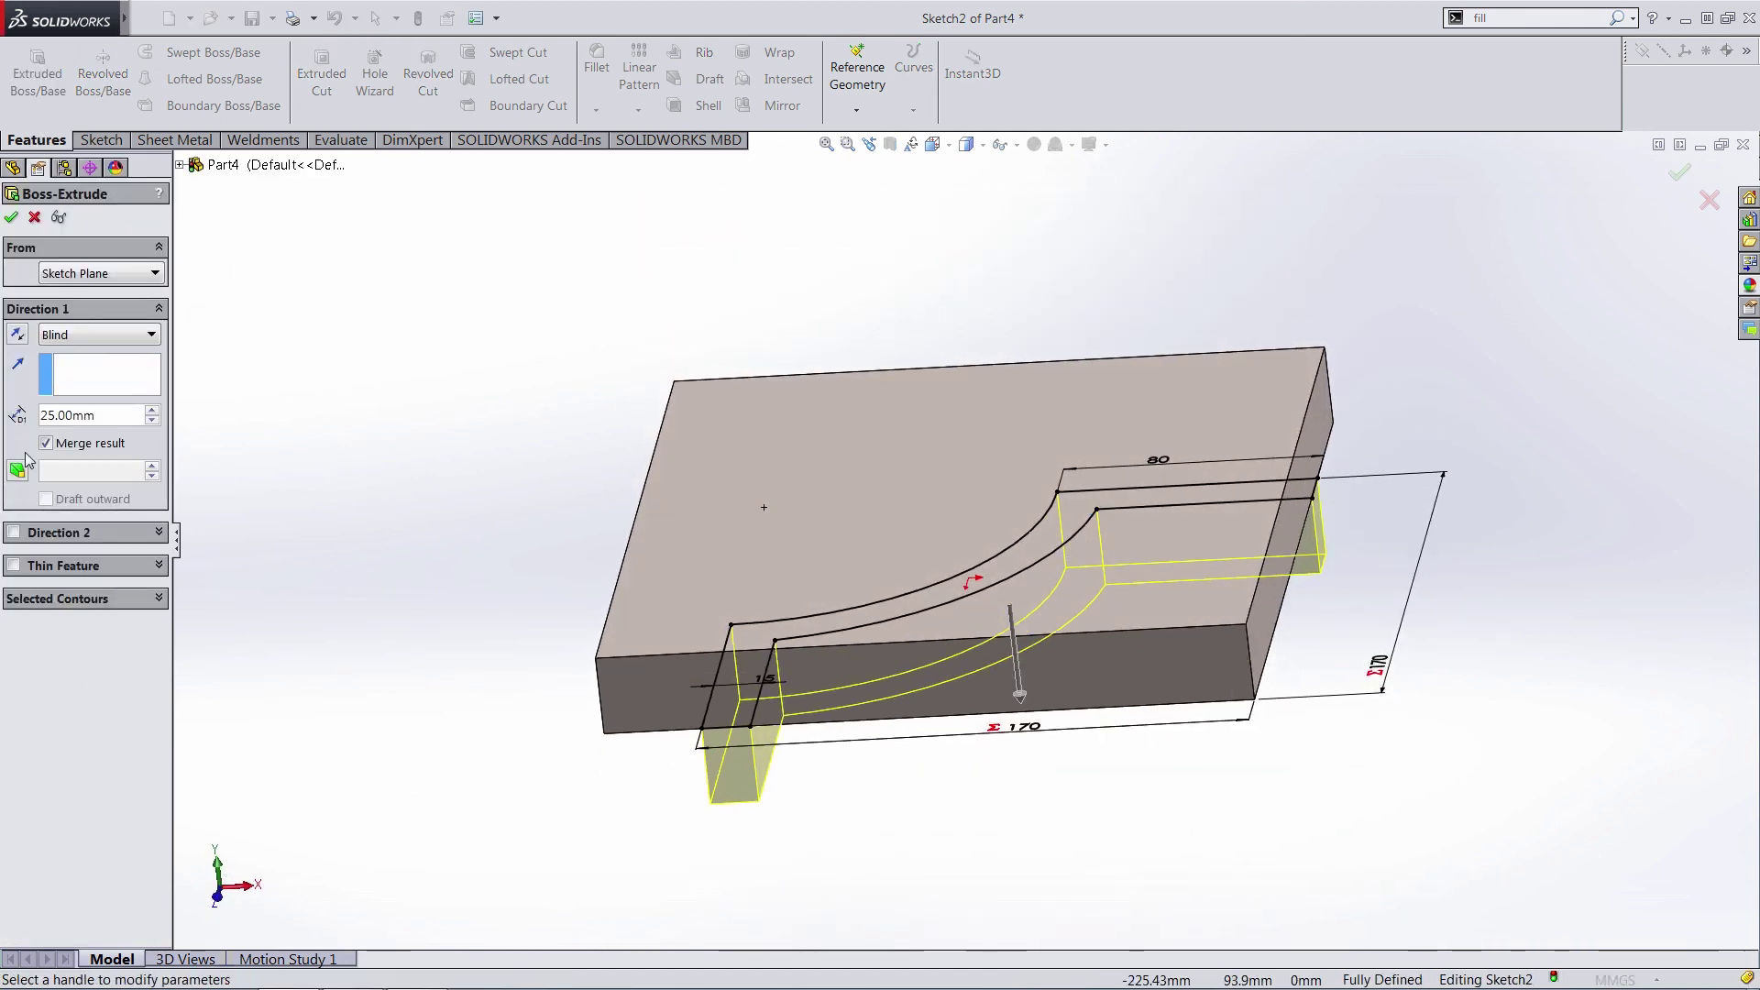
{"action": "left_click", "coordinate": [17, 336]}
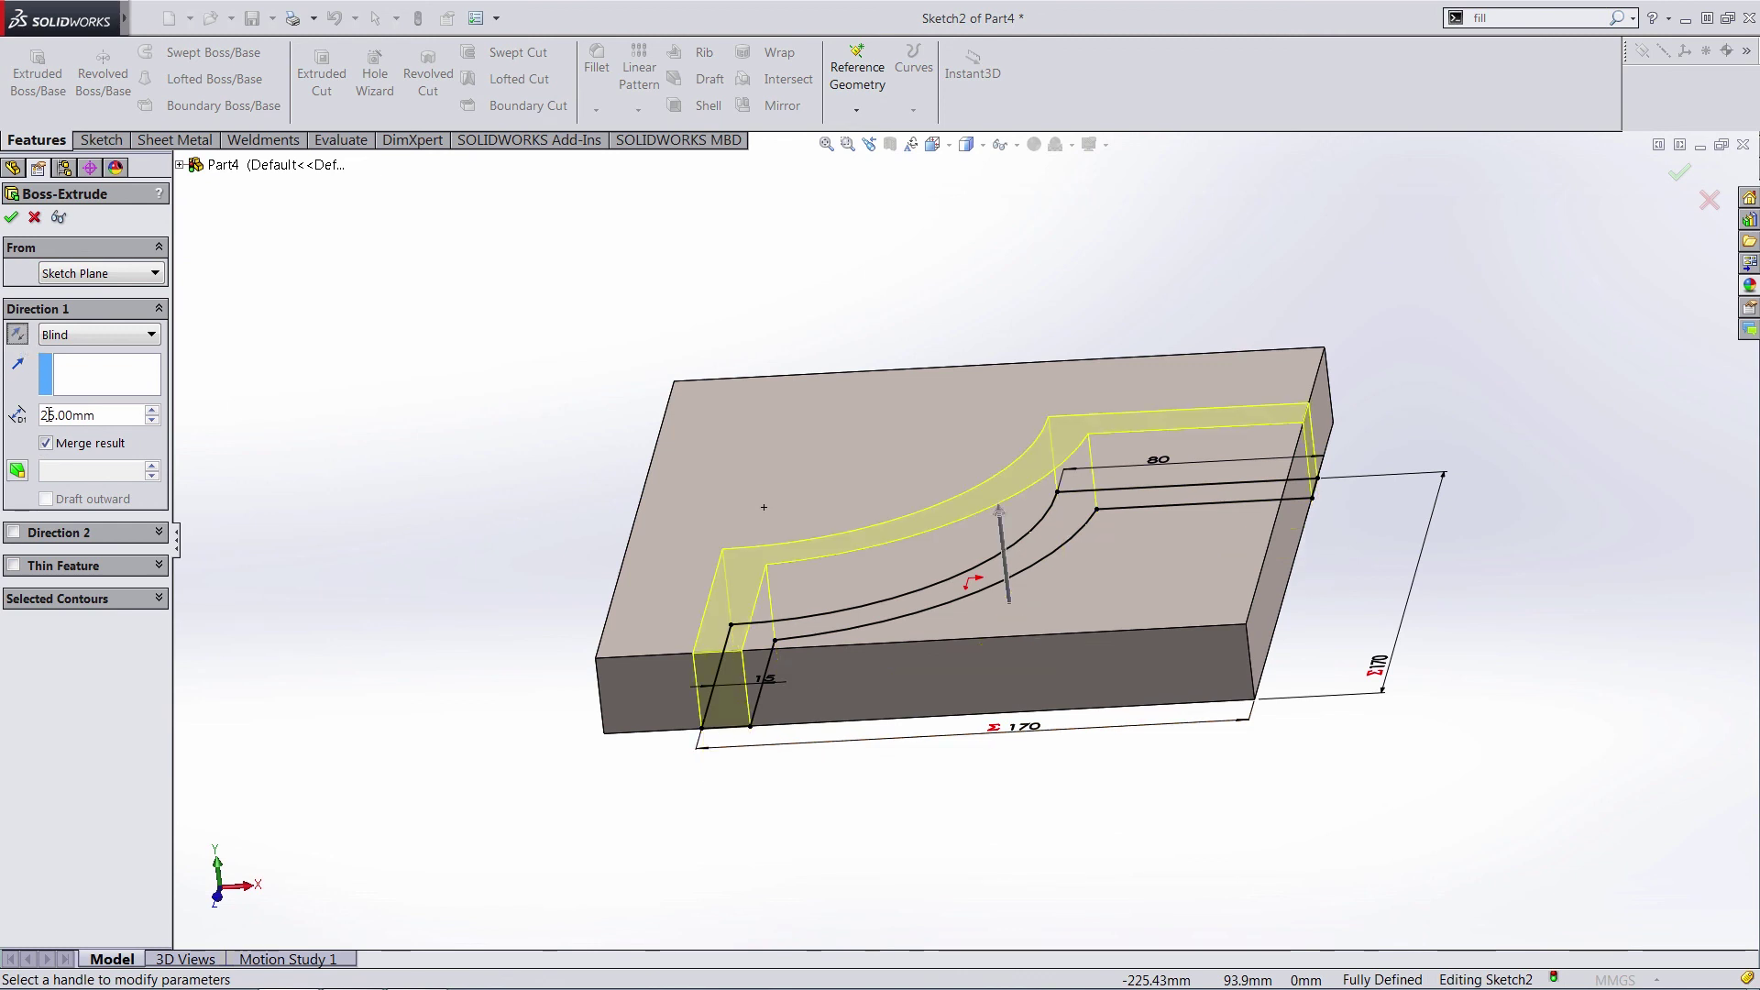
{"action": "left_click_drag", "start_coordinate": [51, 413], "coordinate": [25, 416]}
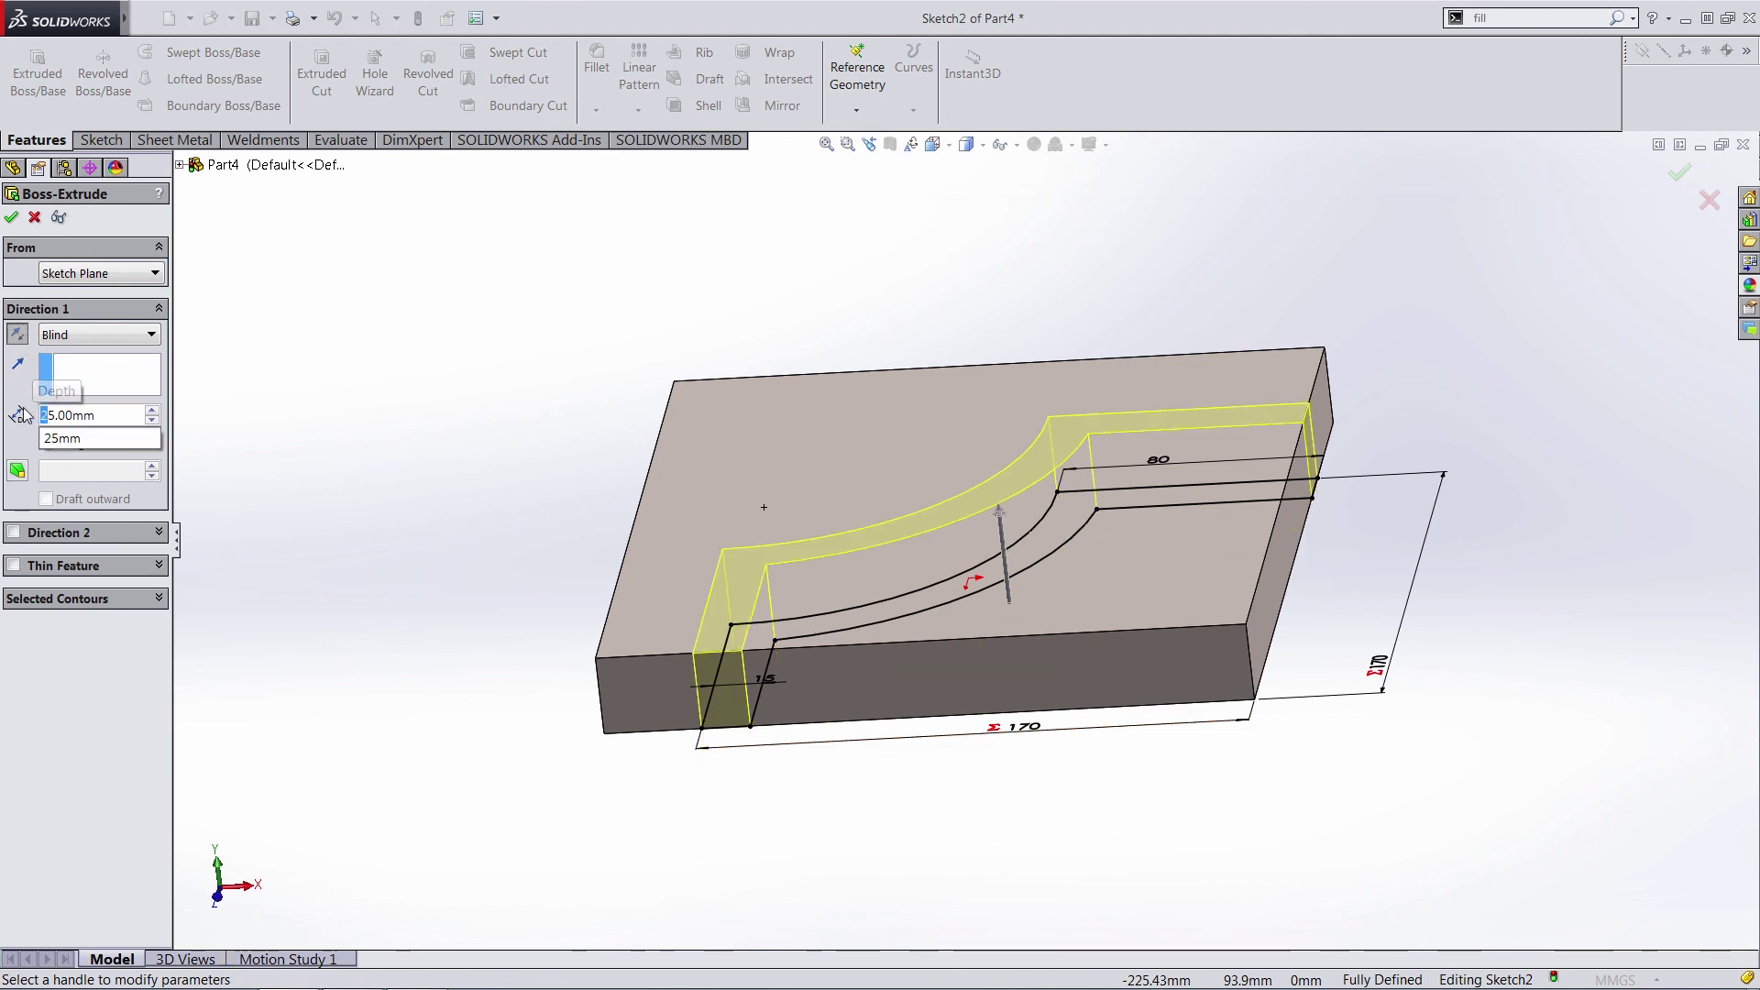
{"action": "type", "text": "9"}
{"action": "key", "text": "Return"}
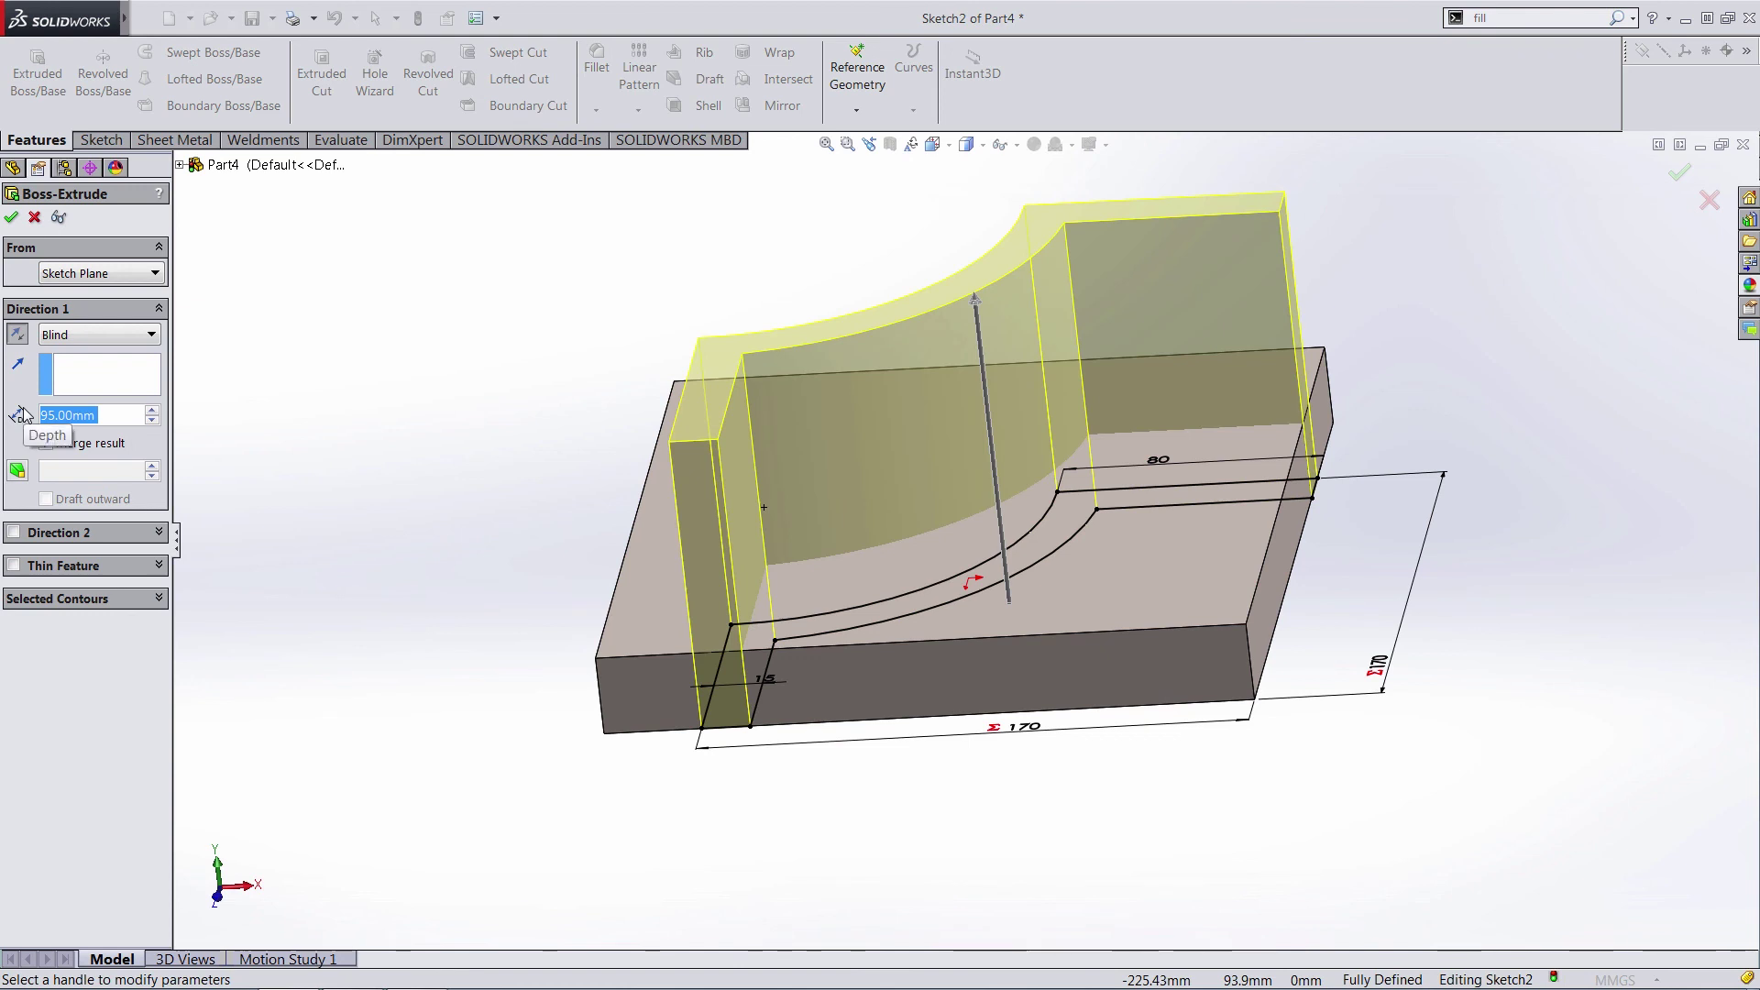
{"action": "left_click", "coordinate": [11, 218]}
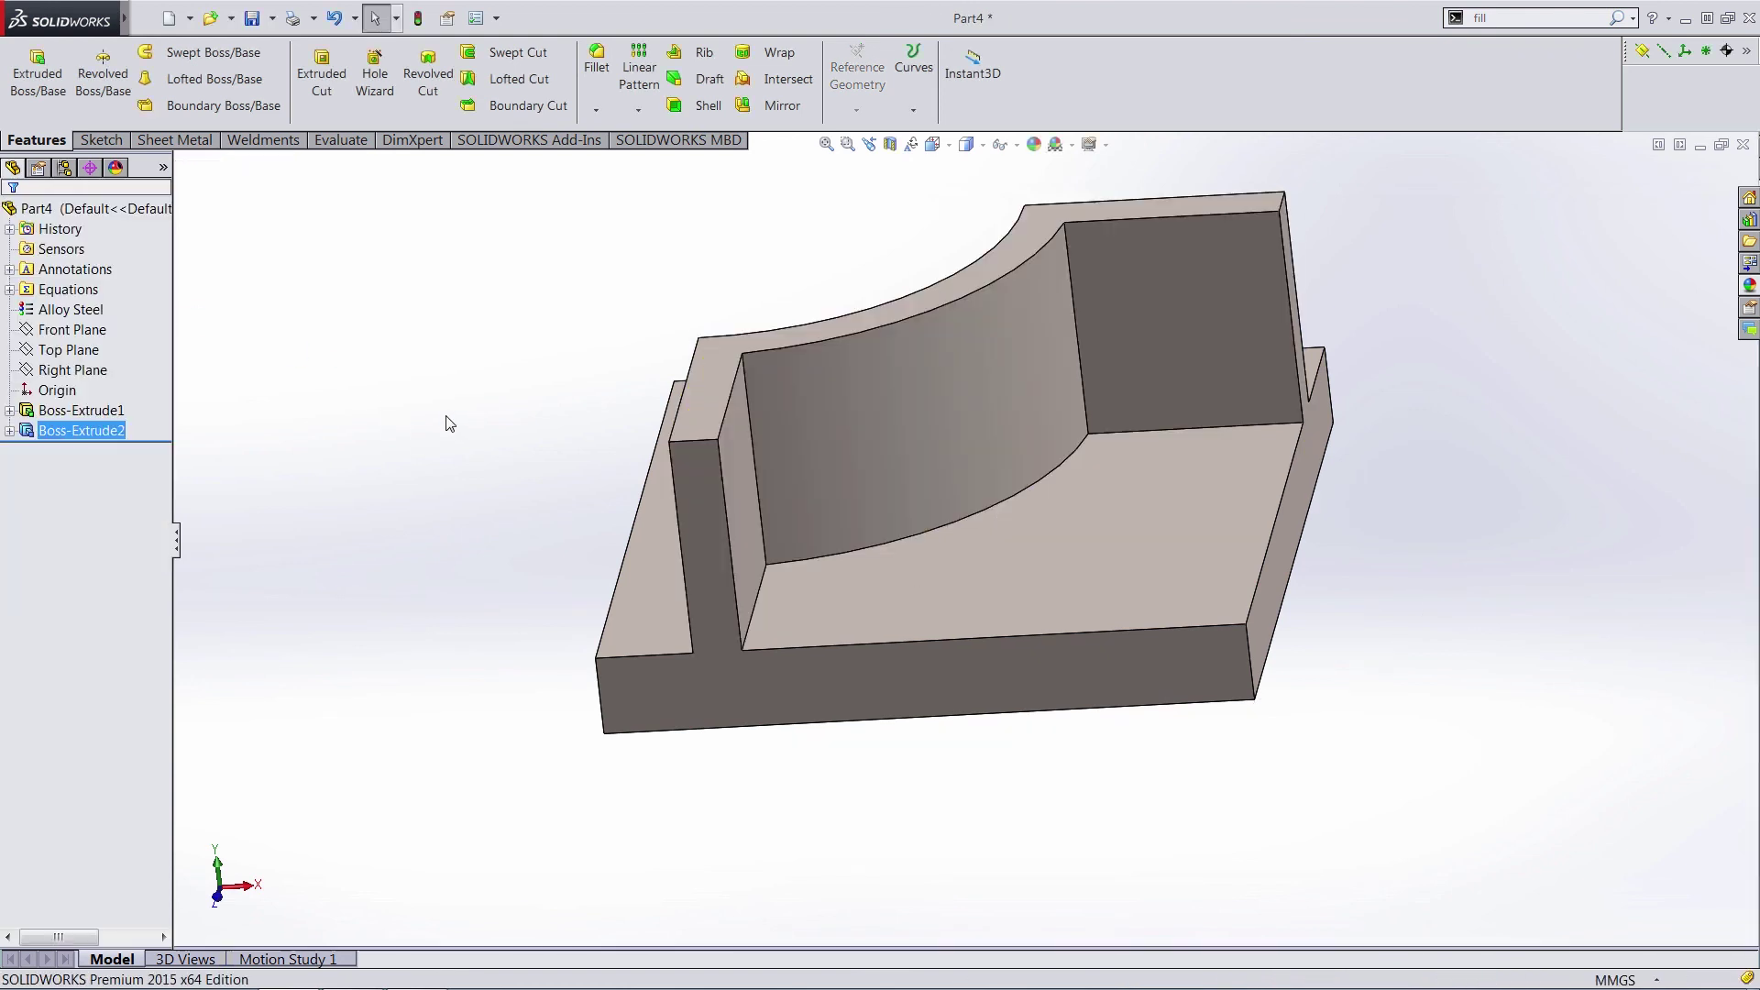
{"action": "middle_click_drag", "start_coordinate": [451, 420], "coordinate": [523, 336]}
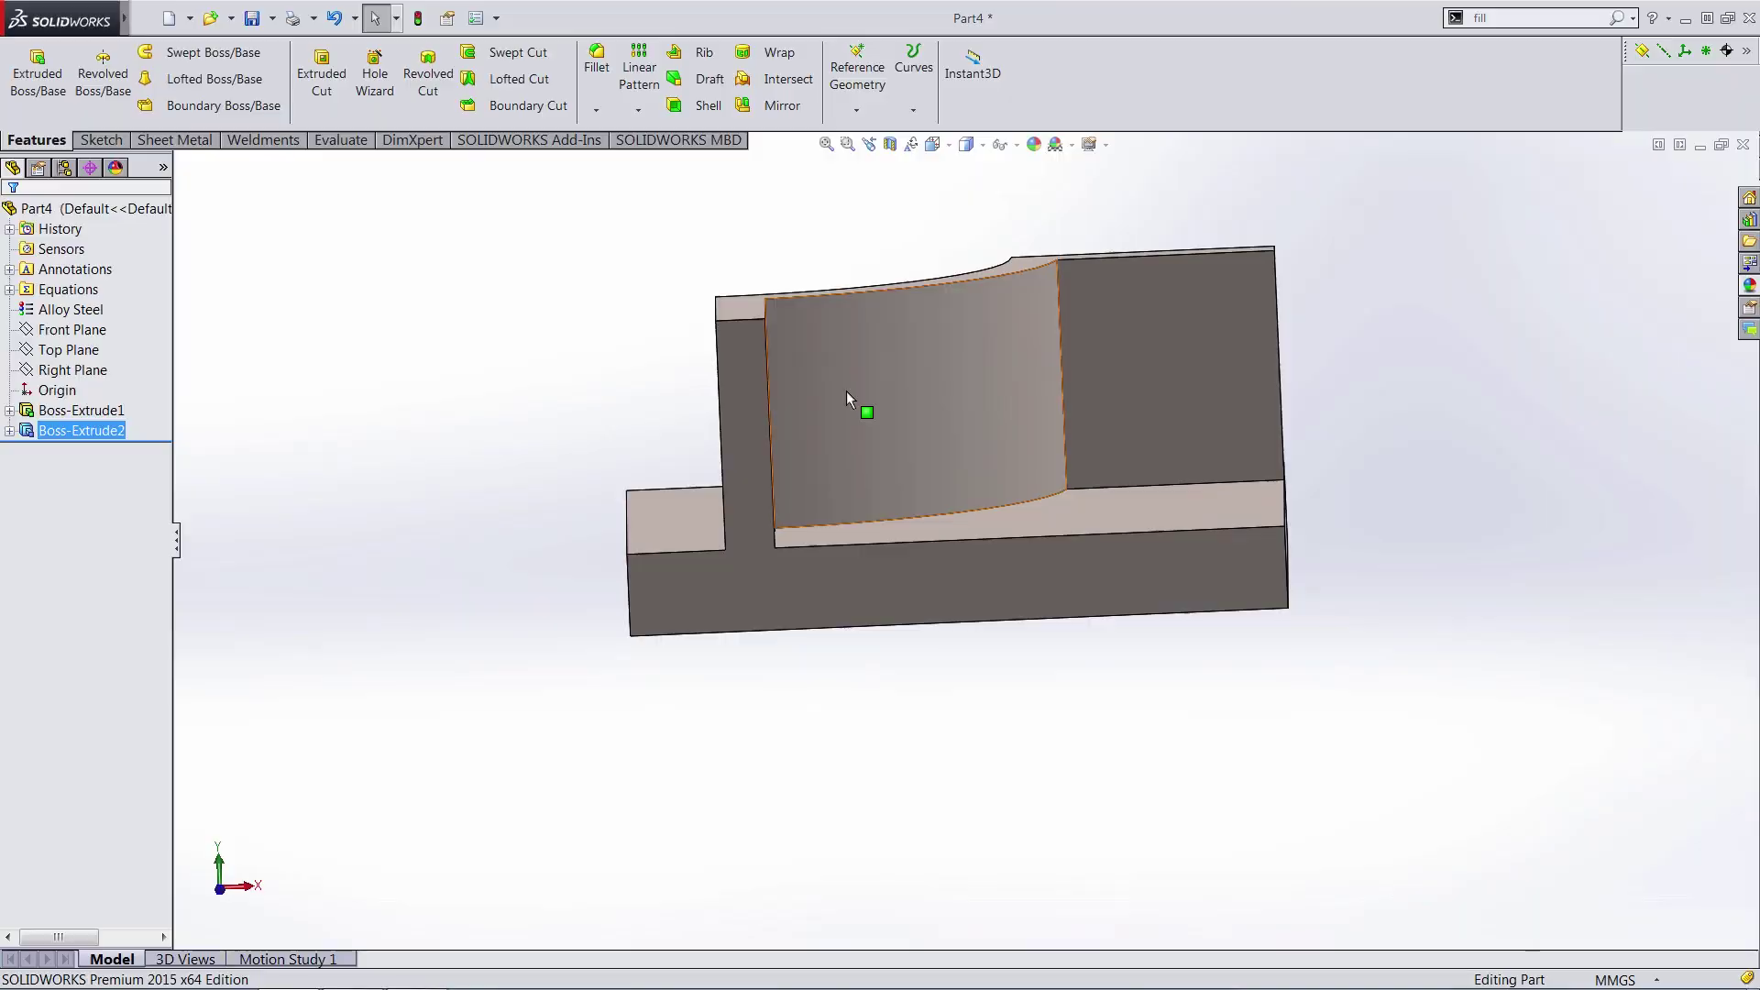